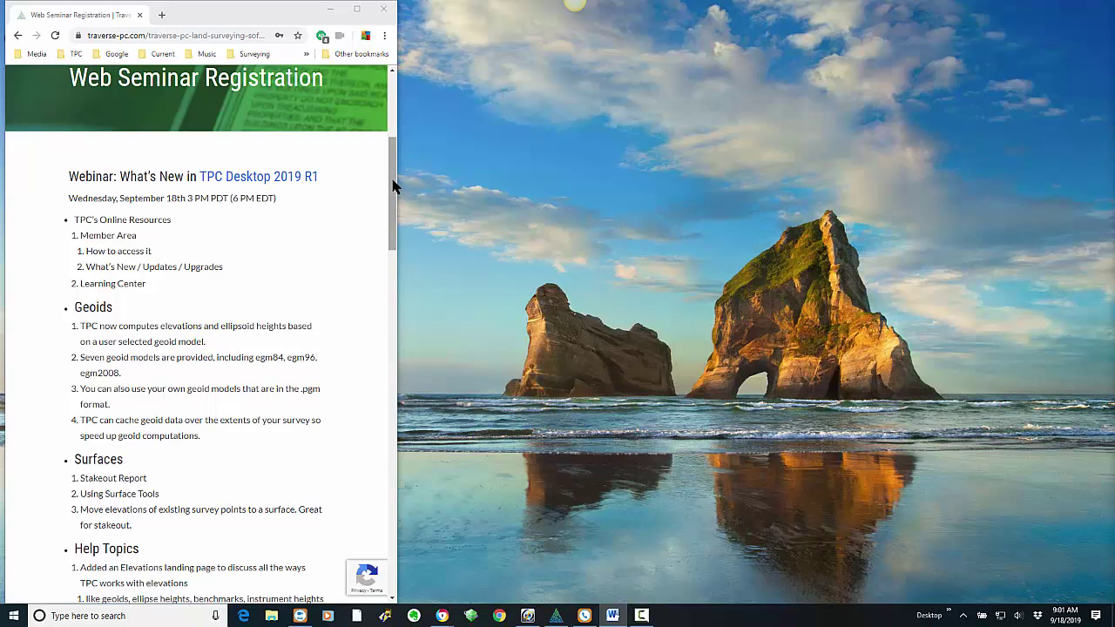
Bring the TPC Desktop 2019 R1 browser window alongside the webinar registration page and close its What's New tab
mouse_move(393, 183)
mouse_down()
mouse_move(384, 215)
mouse_move(384, 191)
mouse_up()
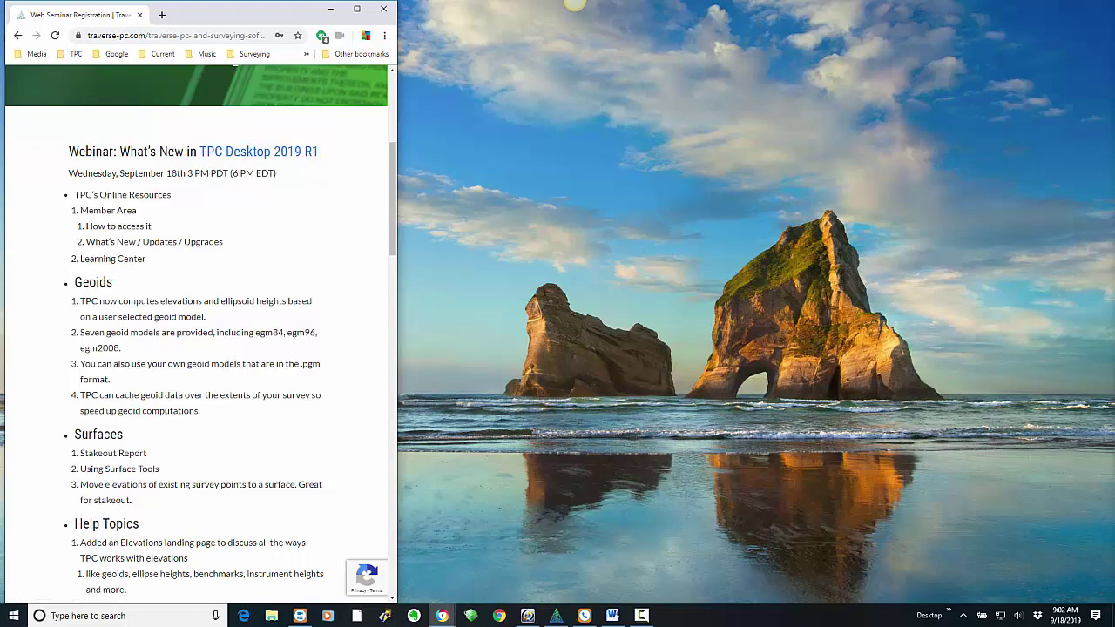
drag(1114, 131, 709, 24)
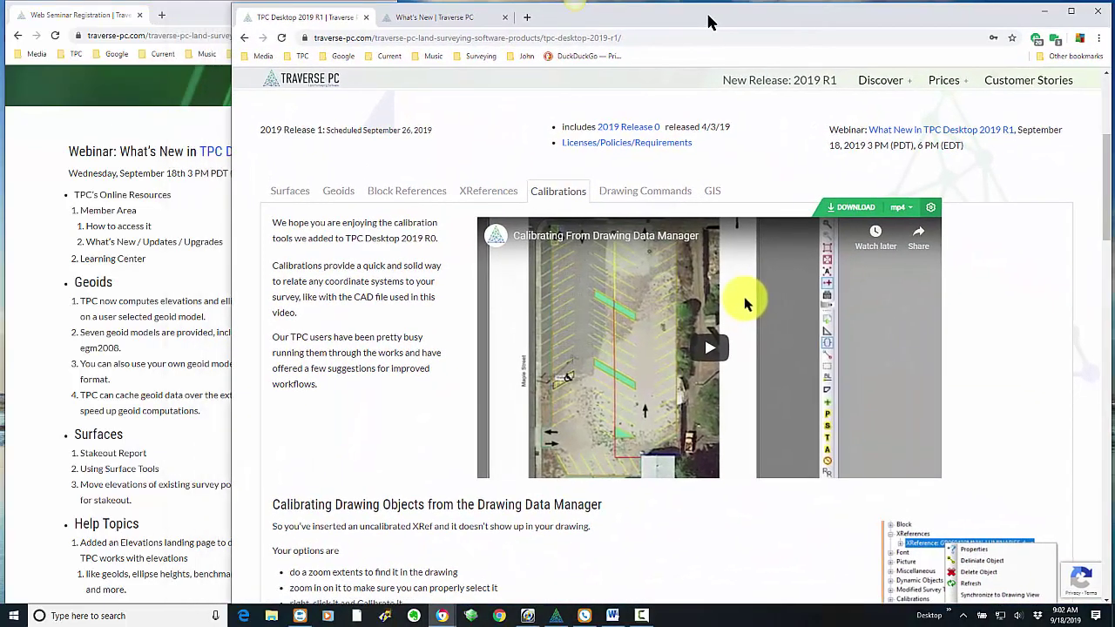
click(504, 18)
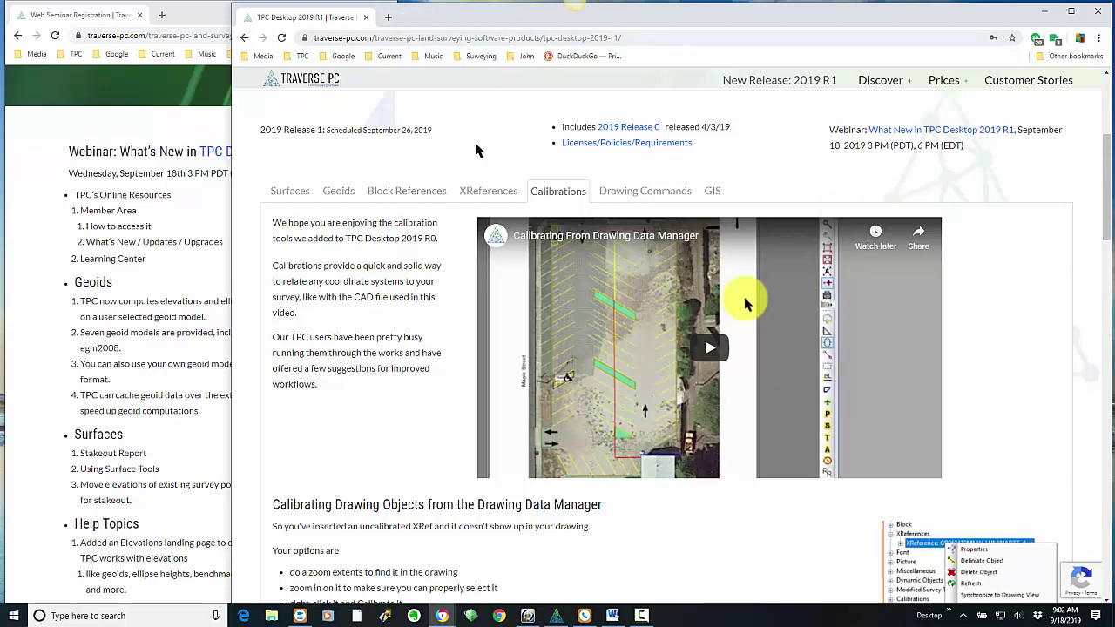
Examine the Calibrations section of the TPC Desktop 2019 R1 page, from the intro video through the calibration help topic
scroll(478, 154, up, 1)
scroll(477, 154, up, 1)
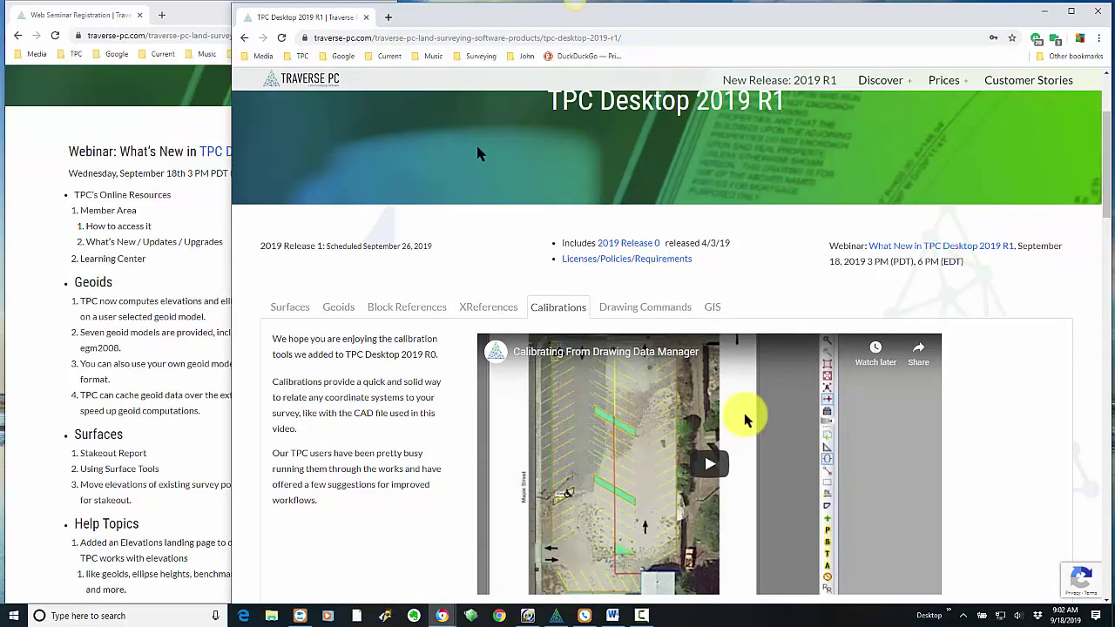
scroll(477, 154, down, 2)
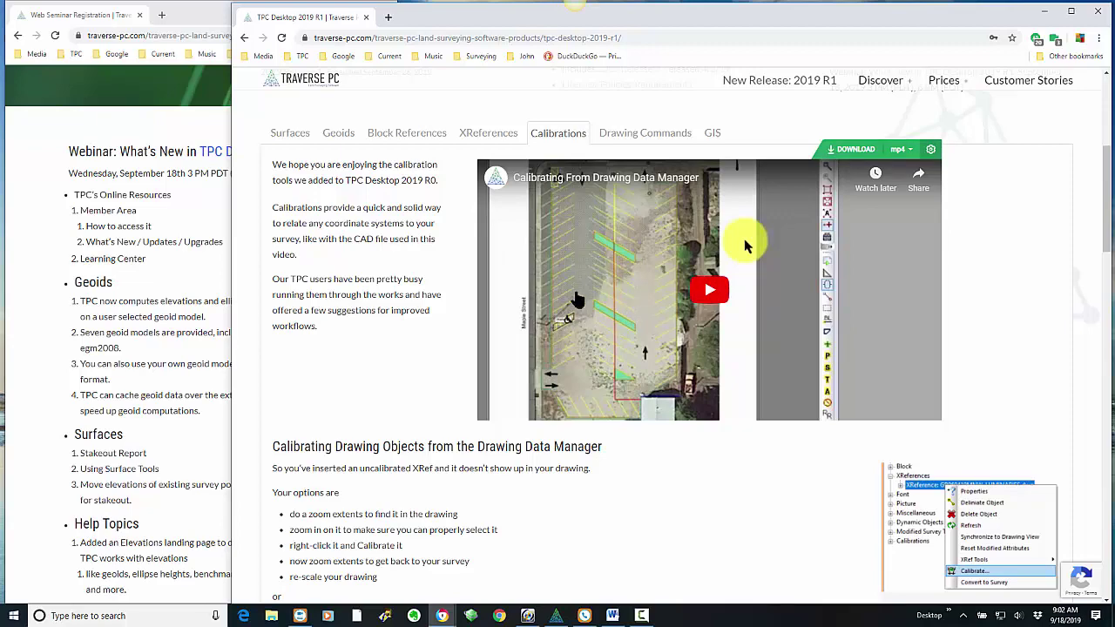
scroll(398, 323, down, 3)
scroll(413, 373, down, 5)
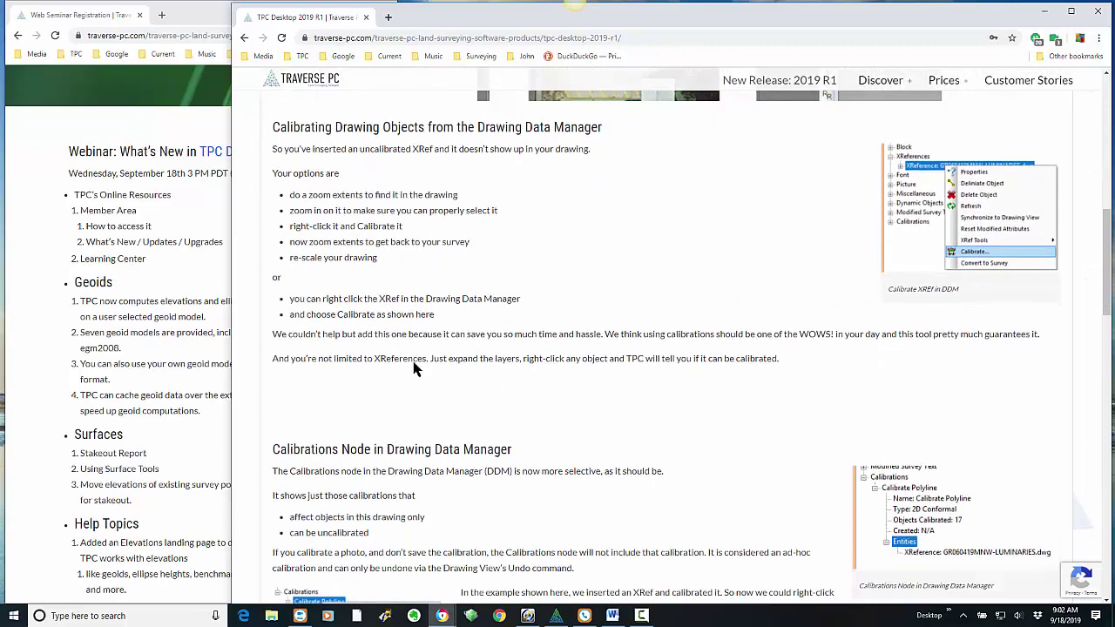
scroll(414, 369, down, 3)
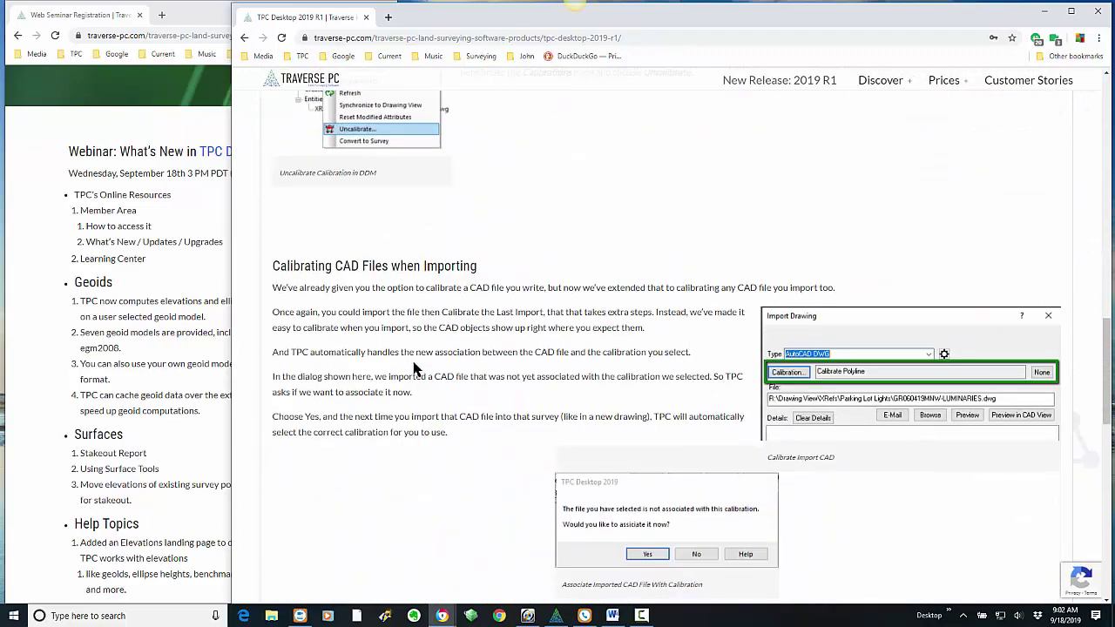
scroll(414, 370, down, 3)
scroll(414, 369, down, 3)
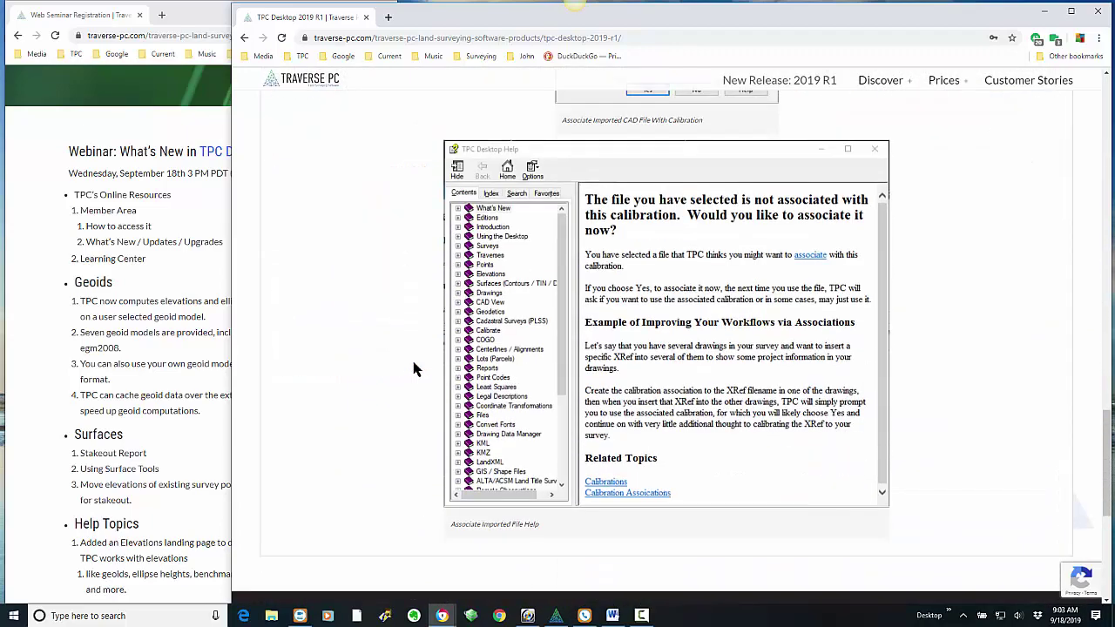
View the GIS section and then the Surfaces section of the TPC Desktop 2019 R1 page
scroll(414, 369, up, 9)
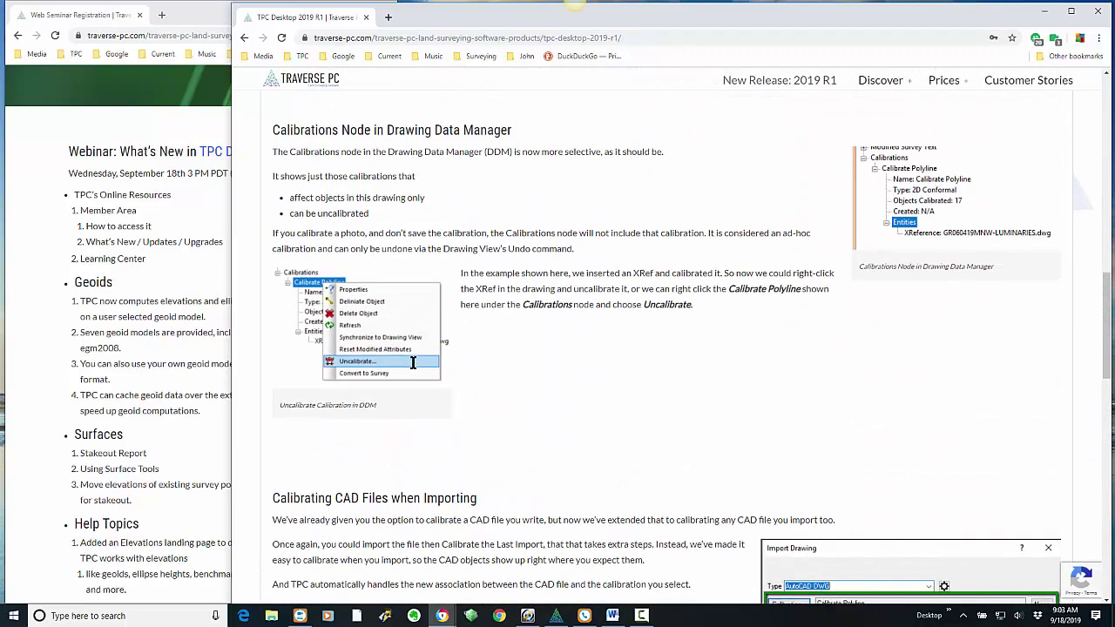
scroll(414, 369, up, 10)
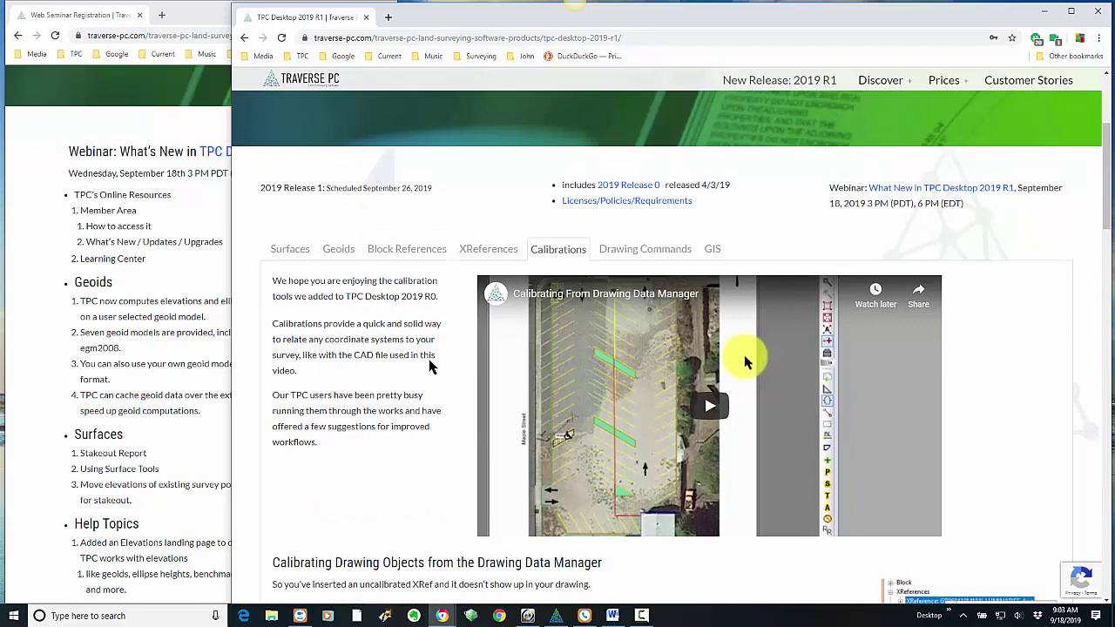
click(712, 253)
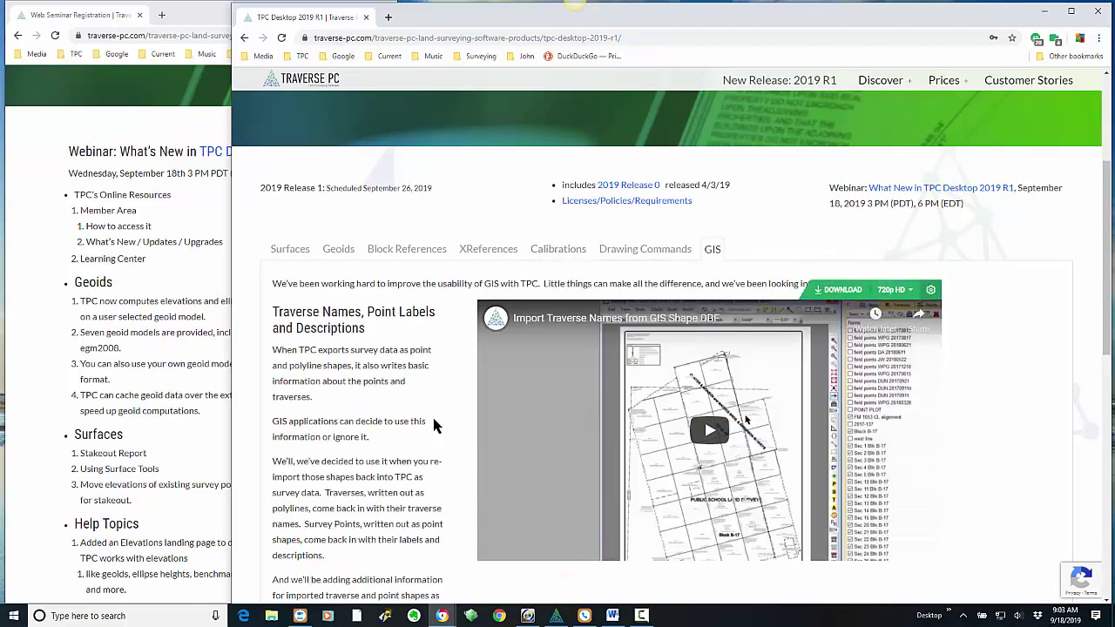
click(303, 255)
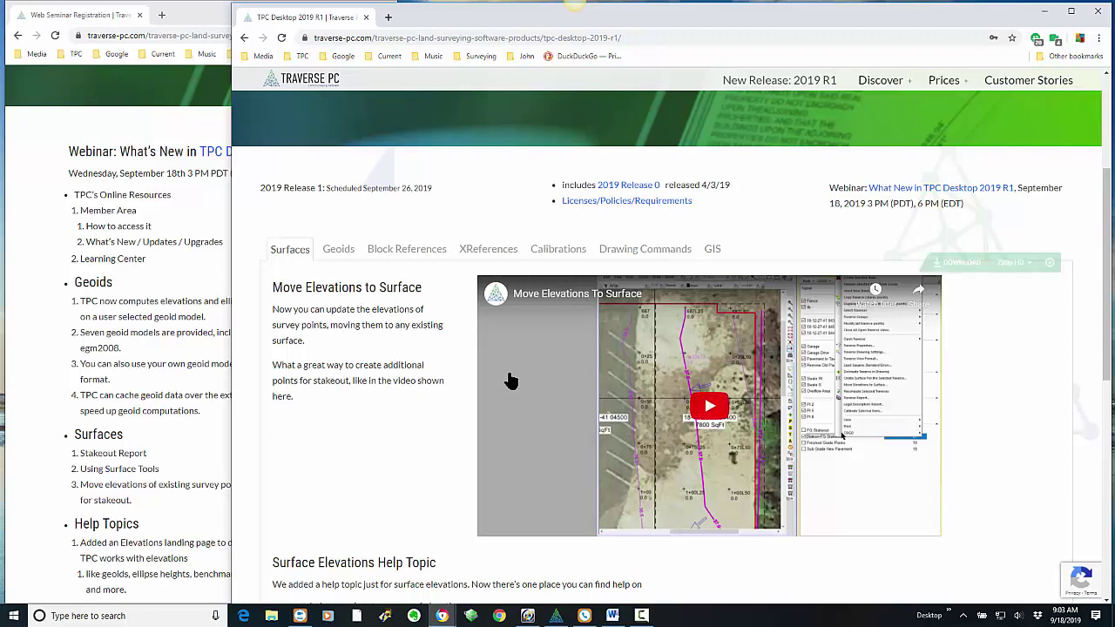
Open the What's New page from the site's Discover links in a new browser tab and switch to it
mouse_move(872, 88)
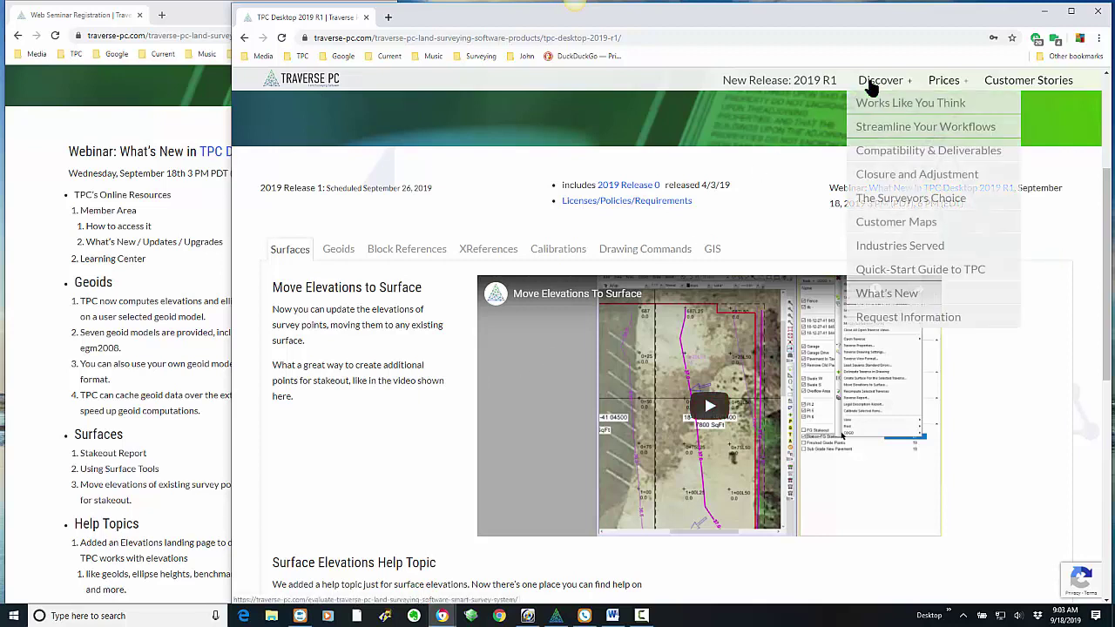
right_click(890, 301)
click(925, 303)
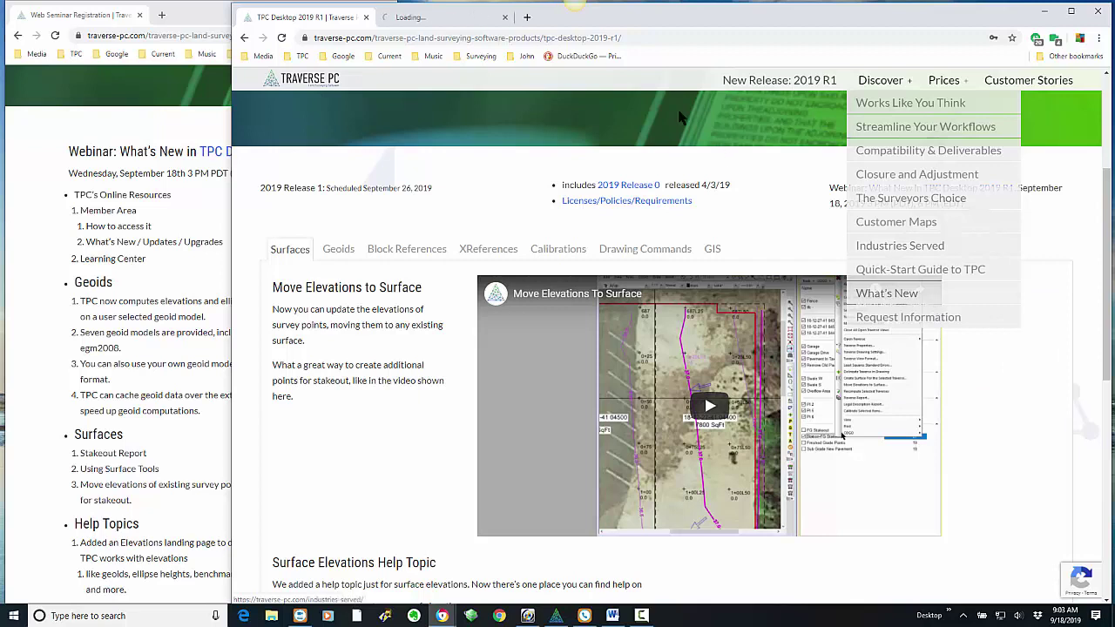
click(435, 19)
Review the TPC Desktop 2019 R1 feature list on the What's New page and move that browser window off the desktop
scroll(485, 330, down, 5)
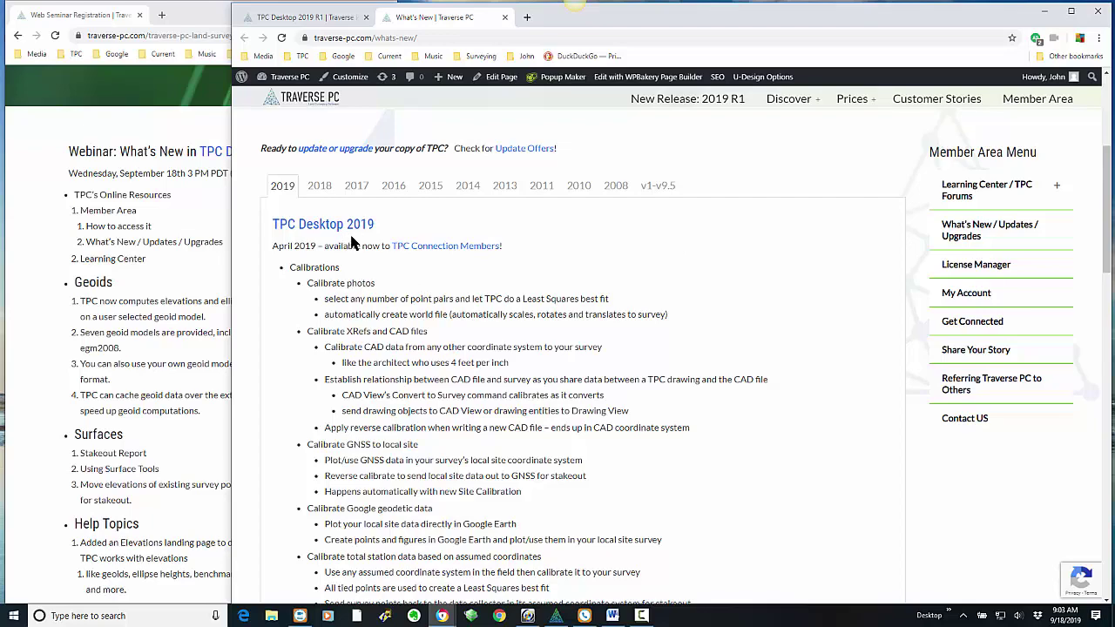
scroll(318, 262, down, 3)
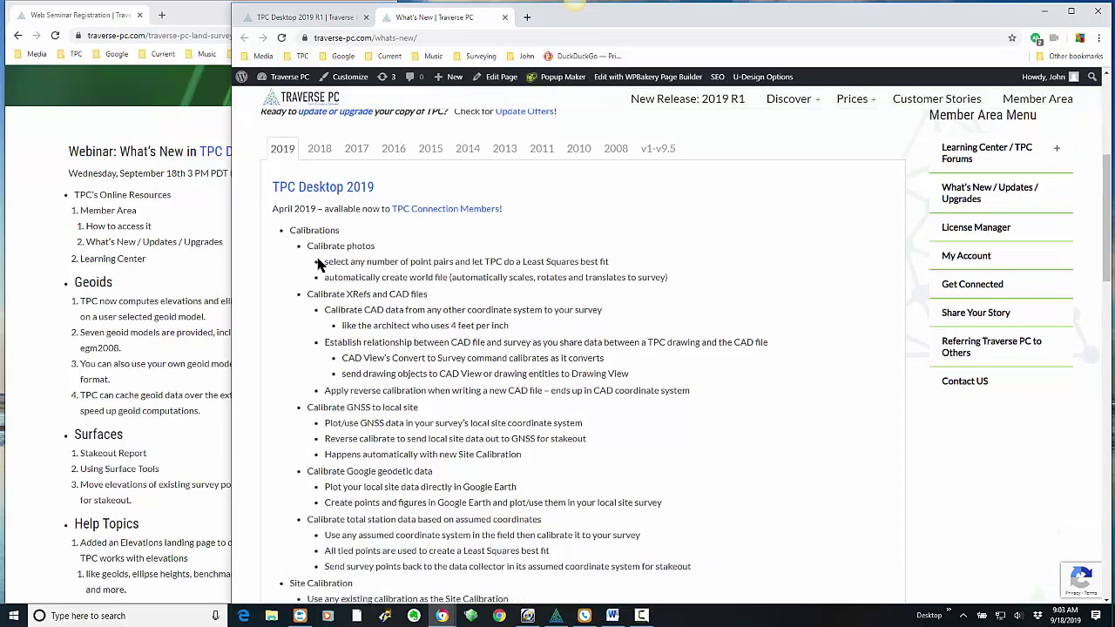
scroll(318, 261, down, 5)
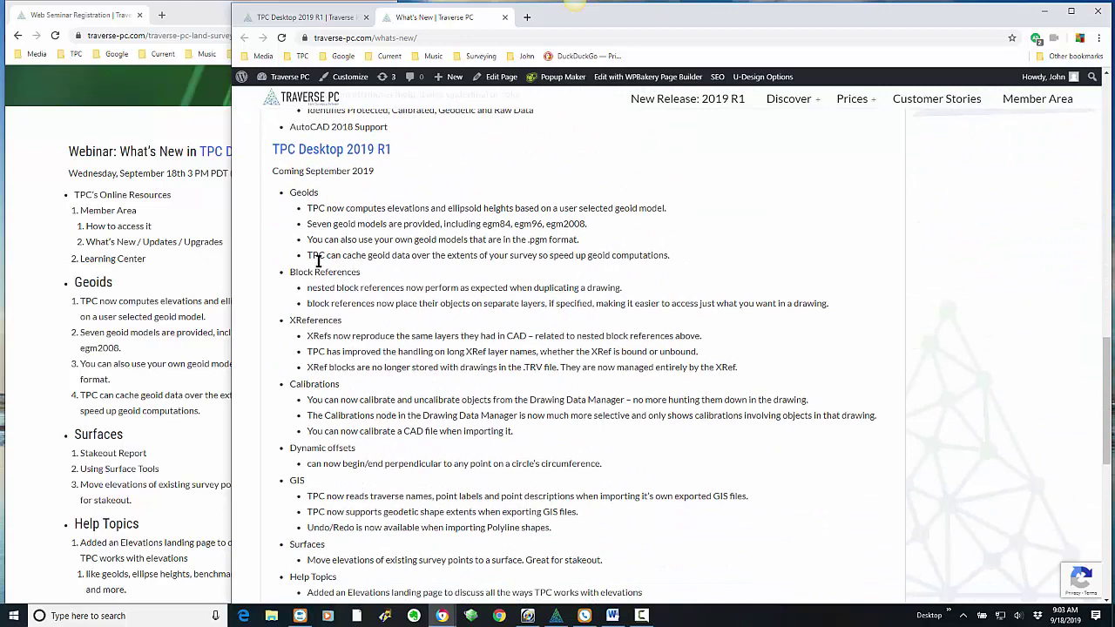
scroll(440, 209, down, 2)
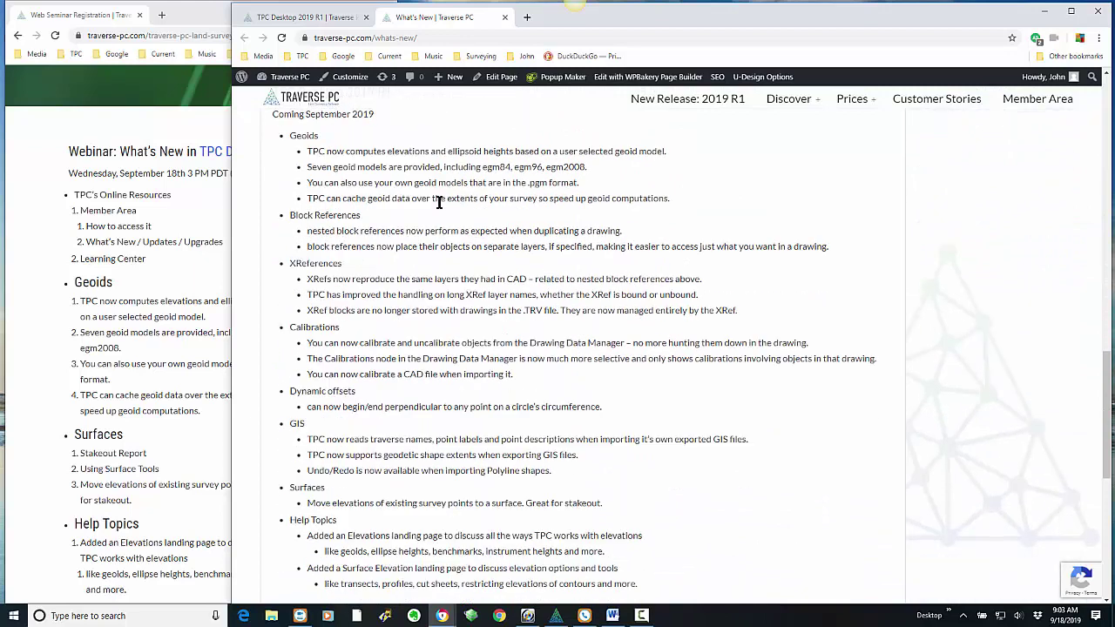
scroll(446, 213, up, 1)
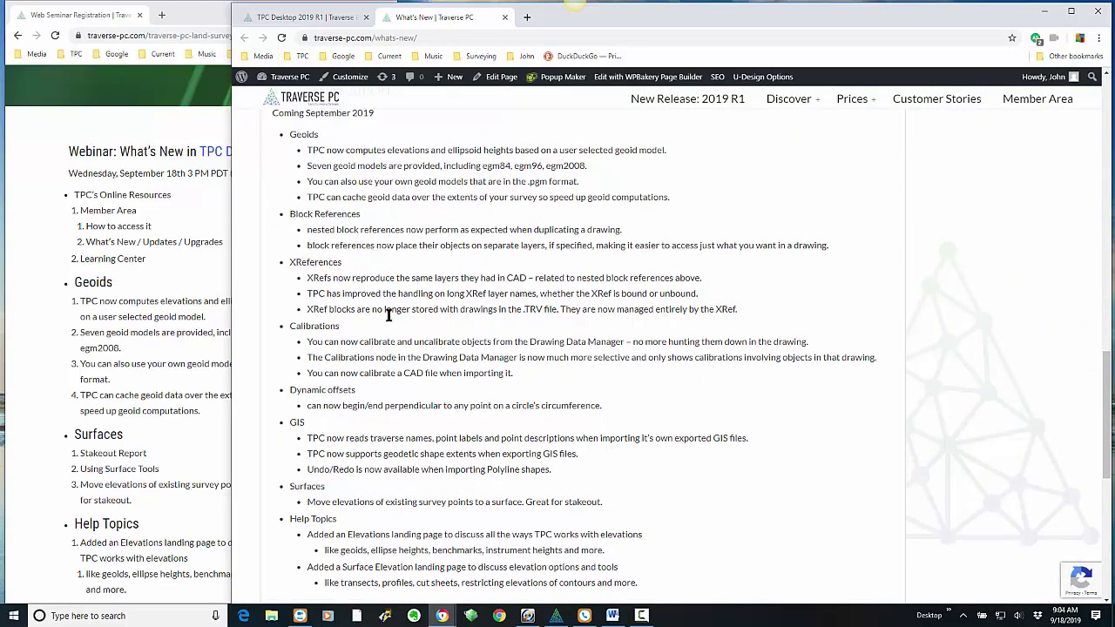
scroll(419, 340, up, 1)
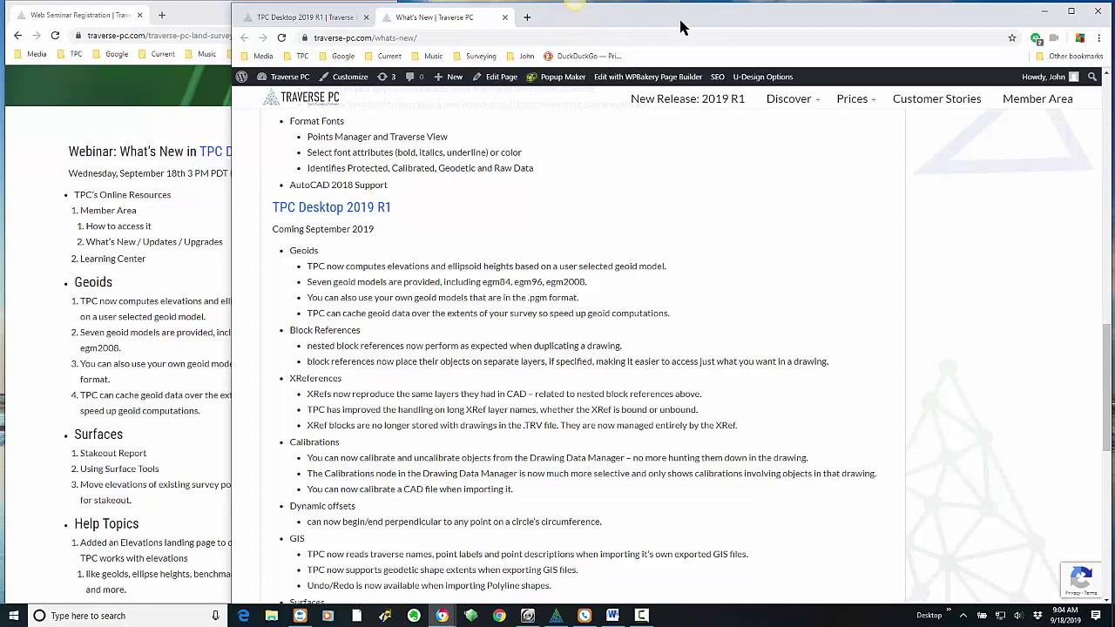
drag(629, 17, 1114, 78)
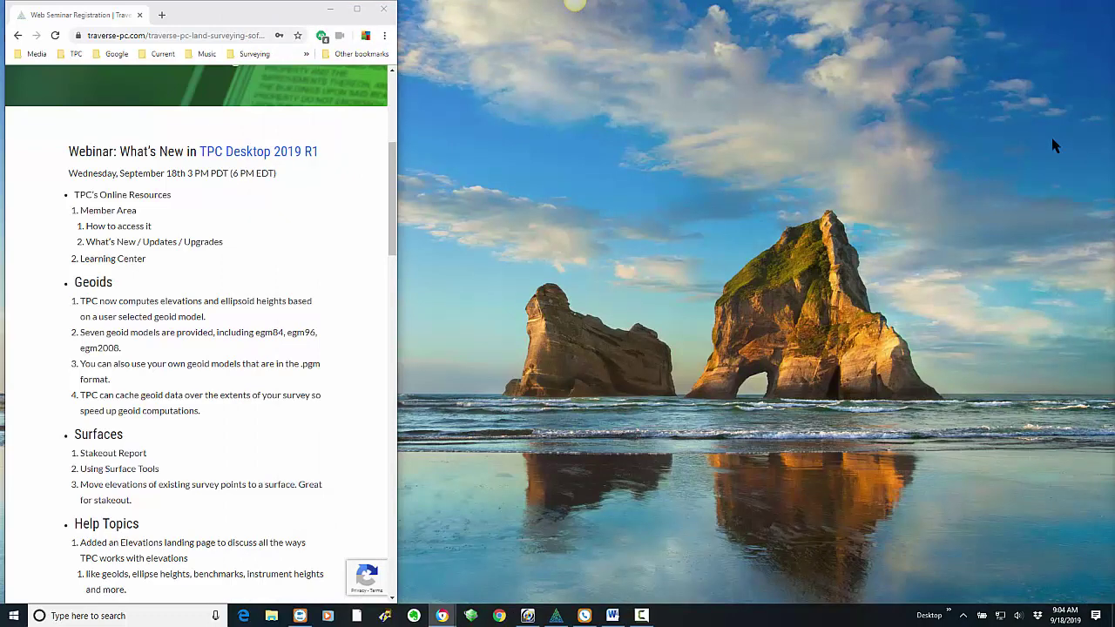
Look through the web seminar registration page's agenda down to the CEU Certificates section and return to the agenda
drag(393, 195, 411, 364)
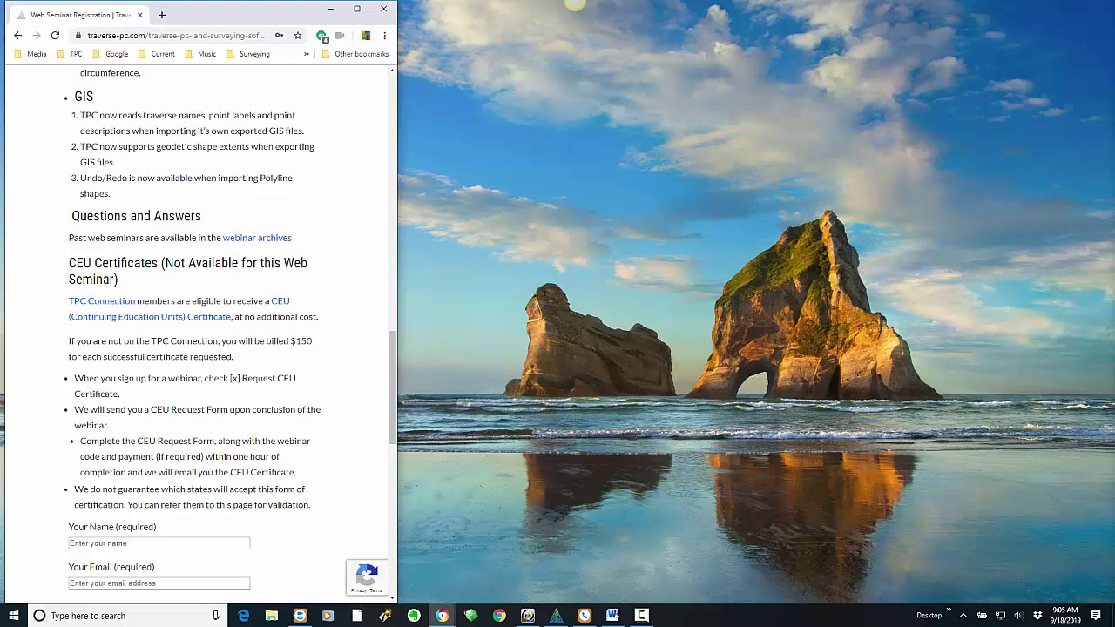
click(575, 3)
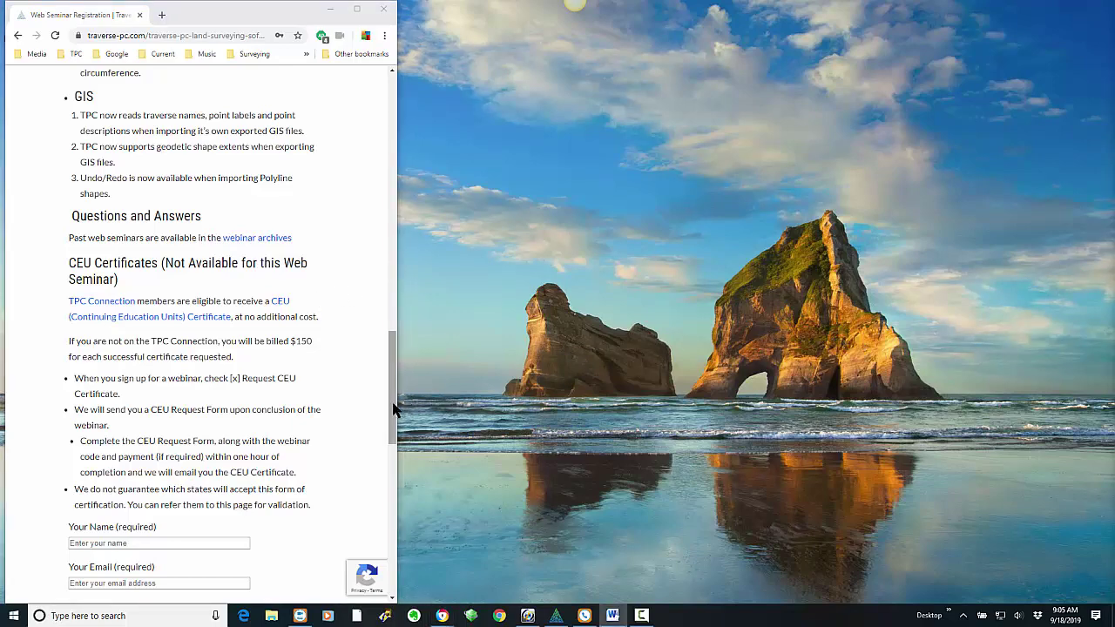
drag(389, 404, 395, 218)
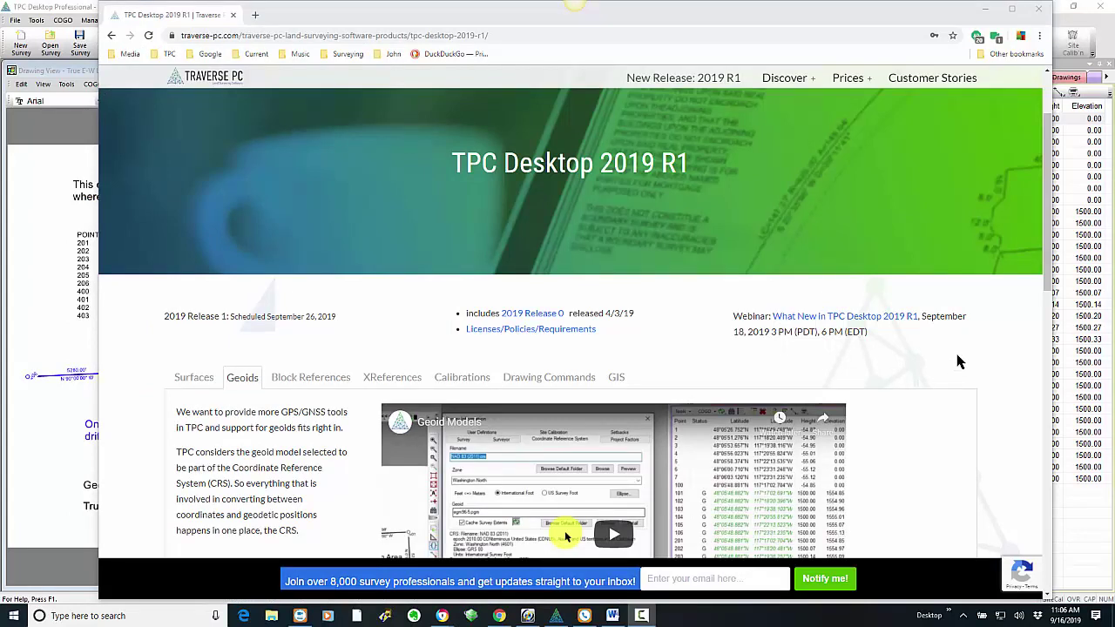
Examine the Geoids section and its Geoid Height diagram, and move the browser window clear of the survey drawing
scroll(956, 366, down, 2)
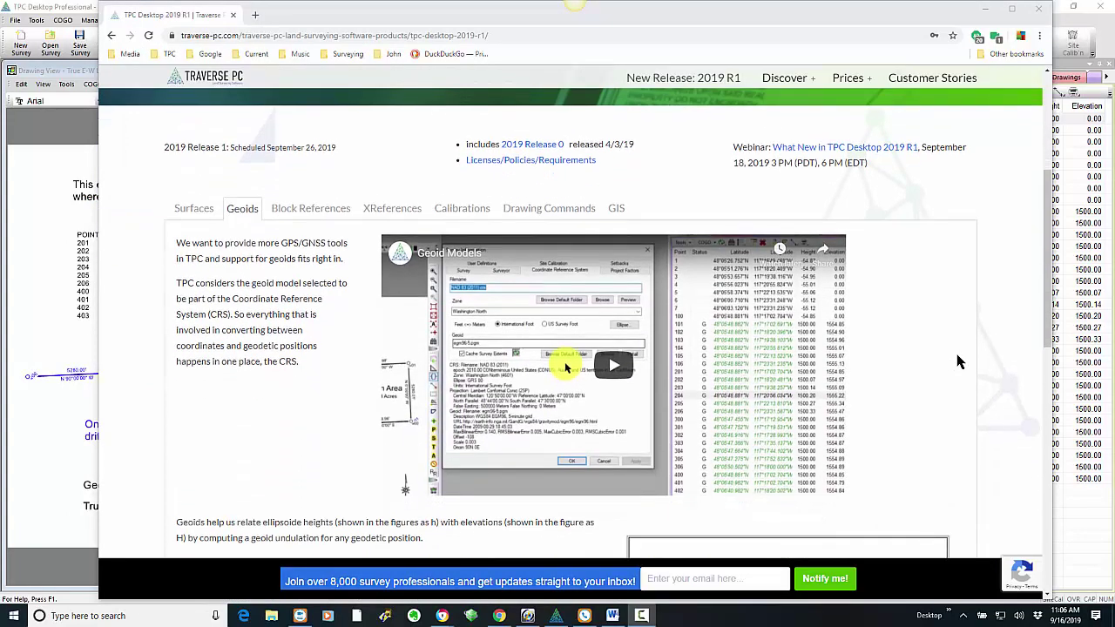
scroll(954, 368, up, 1)
scroll(954, 369, down, 2)
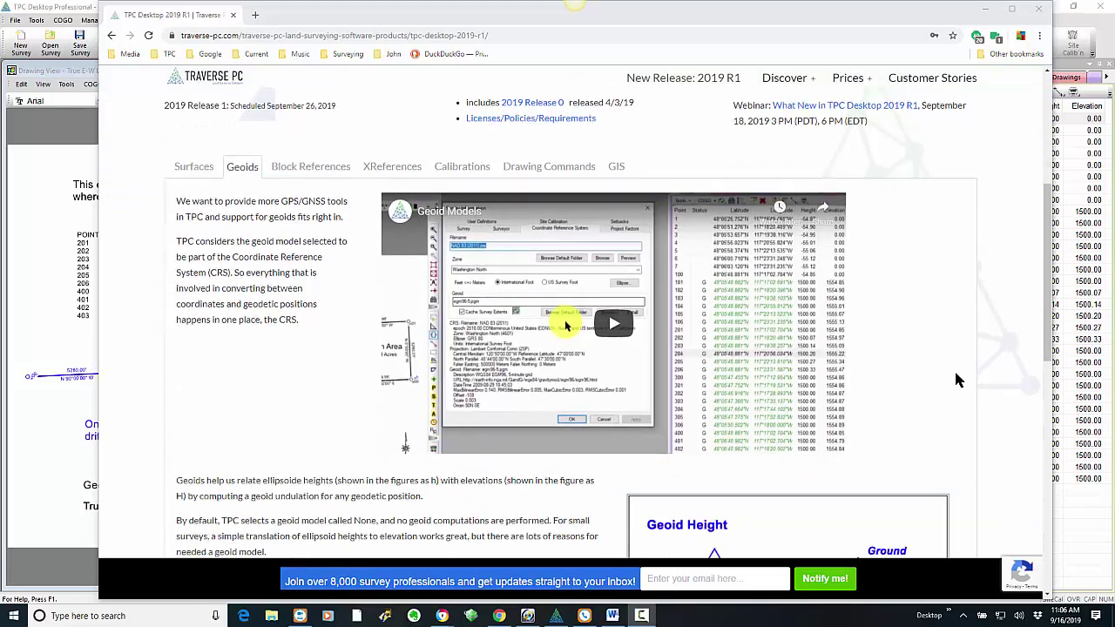
scroll(951, 379, down, 2)
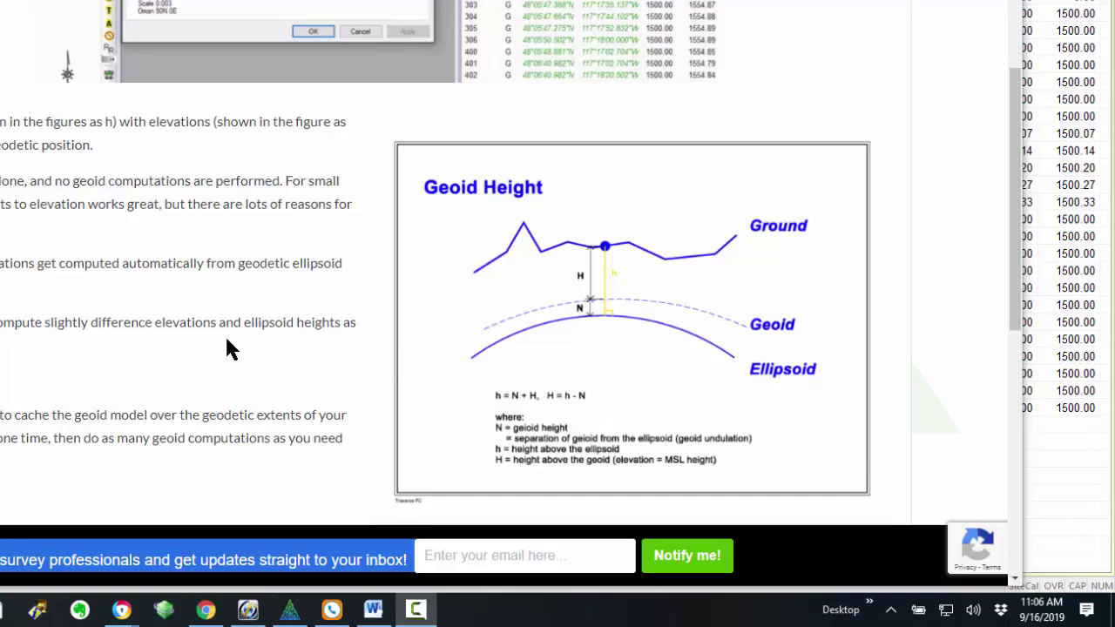
scroll(225, 334, up, 4)
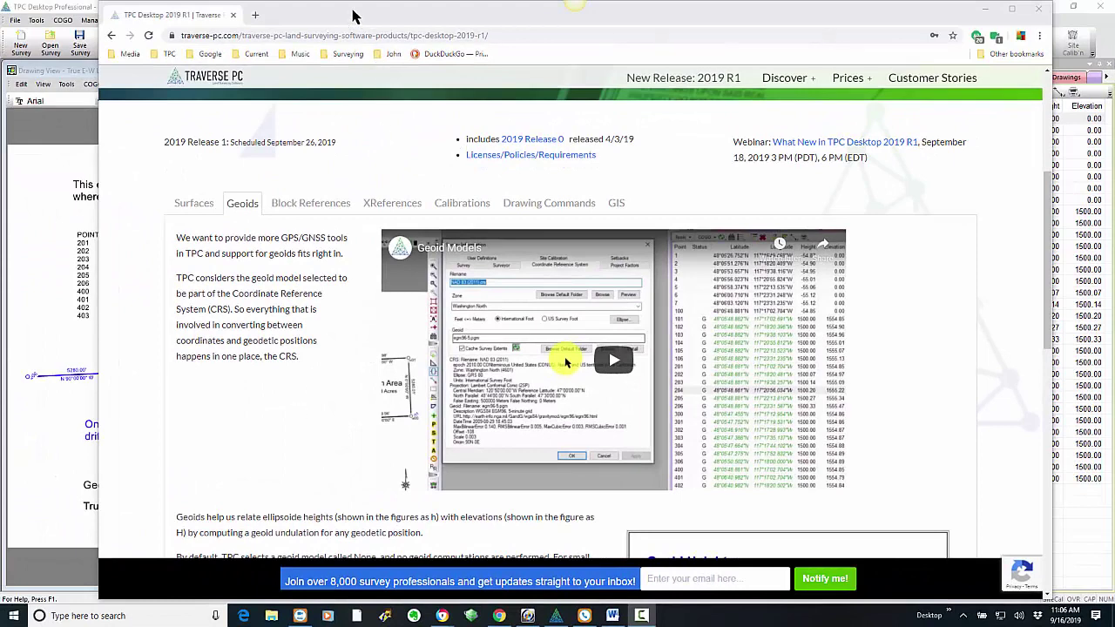
drag(350, 15, 1114, 189)
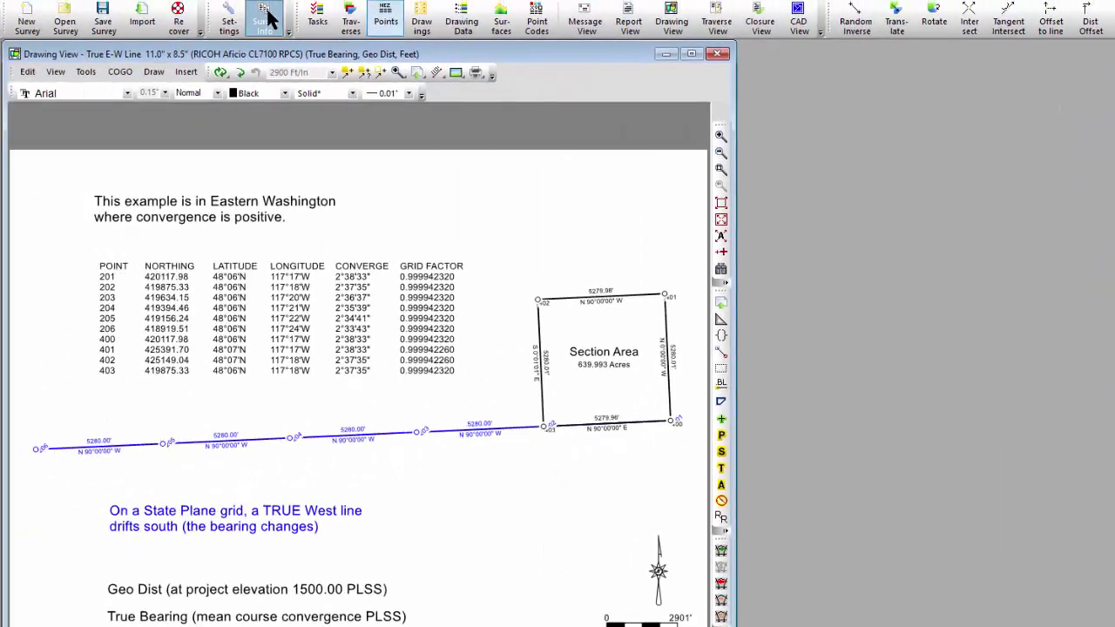
In the survey information's Coordinate Reference System settings, choose the geoid model egm96-5.pgm from the default geoids folder
click(266, 20)
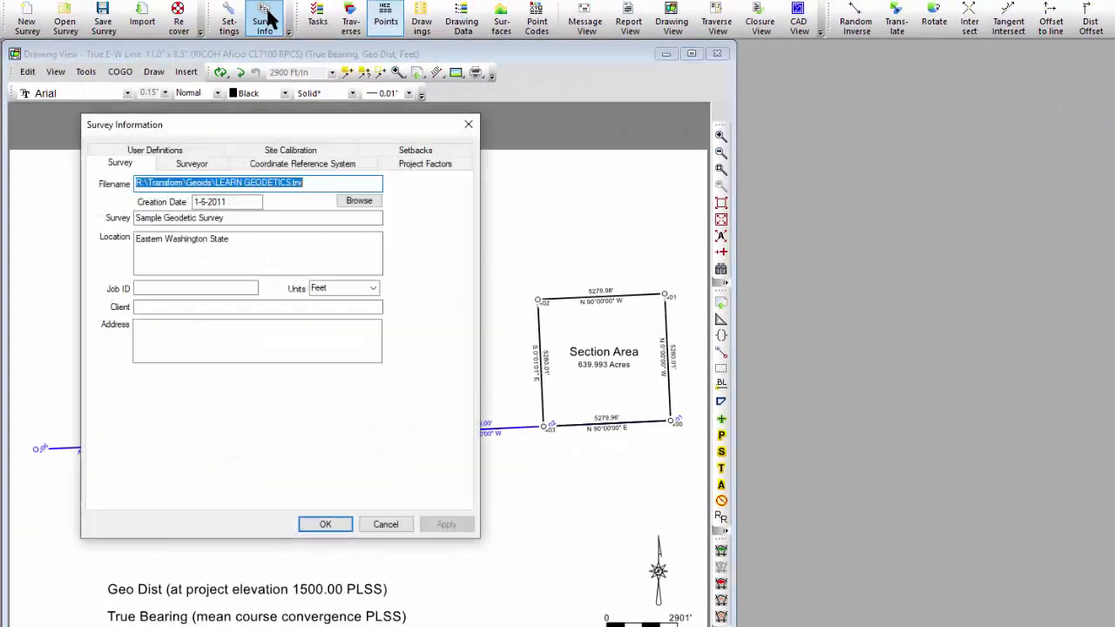
click(293, 162)
drag(293, 123, 733, 113)
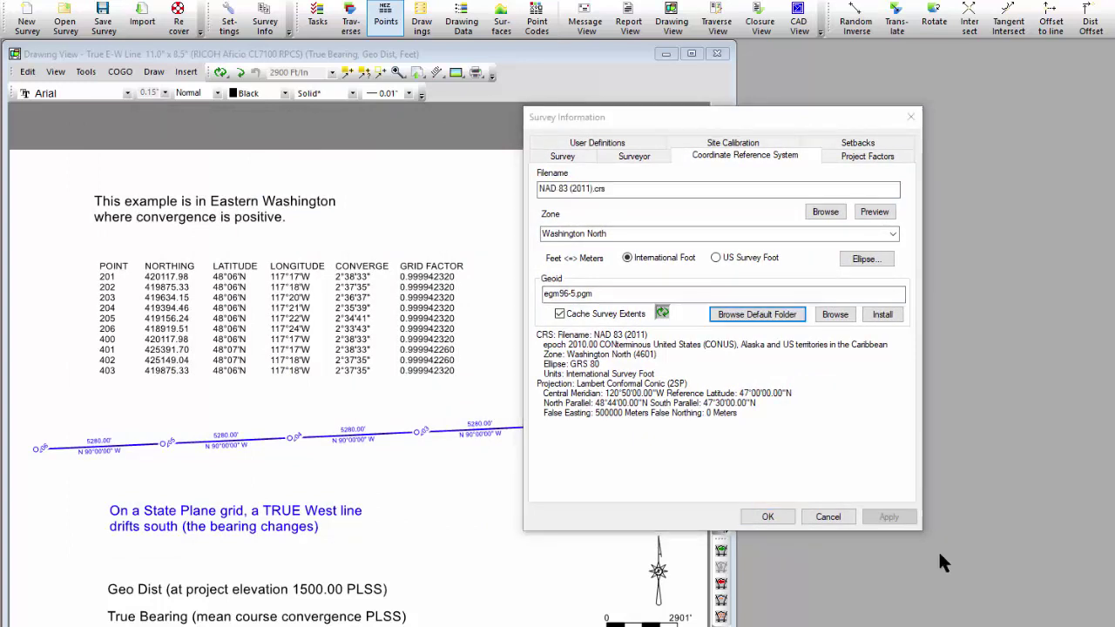
click(739, 315)
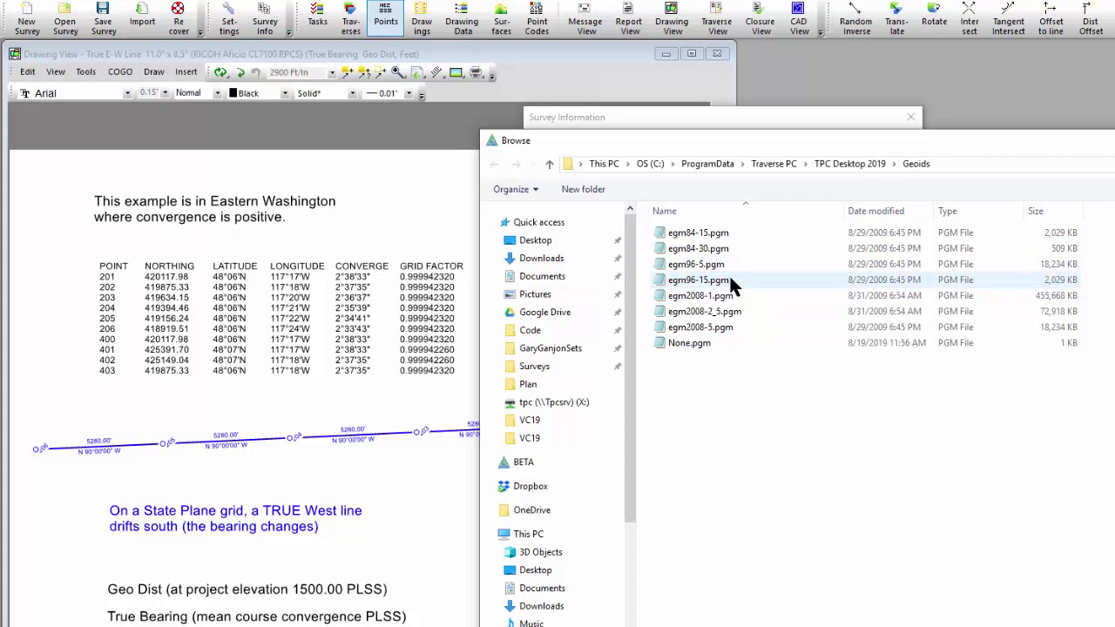
double_click(703, 264)
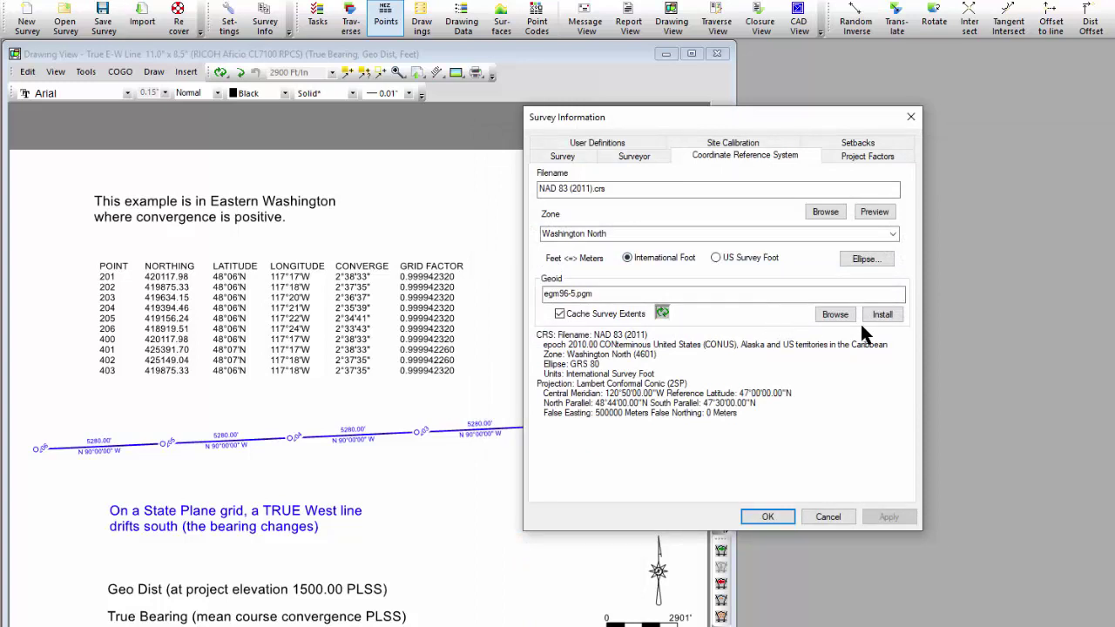
Open the geoid model installation web page and locate the download for EGM 84, 96, 2008
click(882, 315)
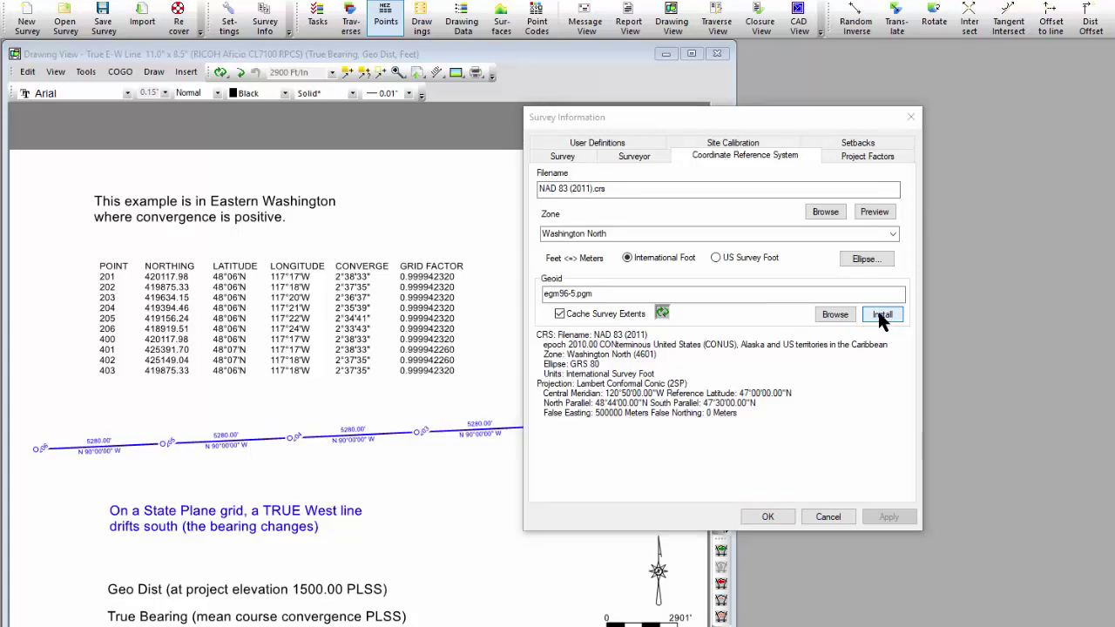
drag(1114, 165, 155, 0)
scroll(333, 280, down, 3)
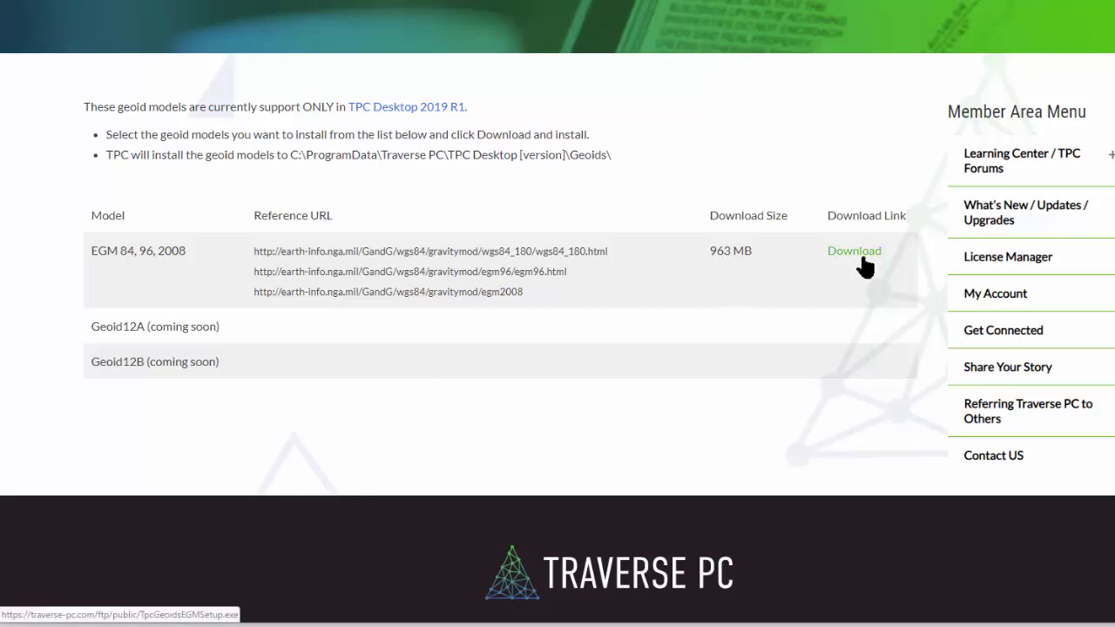
Download the installer for the EGM 84, 96, 2008 geoid models and accept the survey's coordinate reference system settings
click(863, 260)
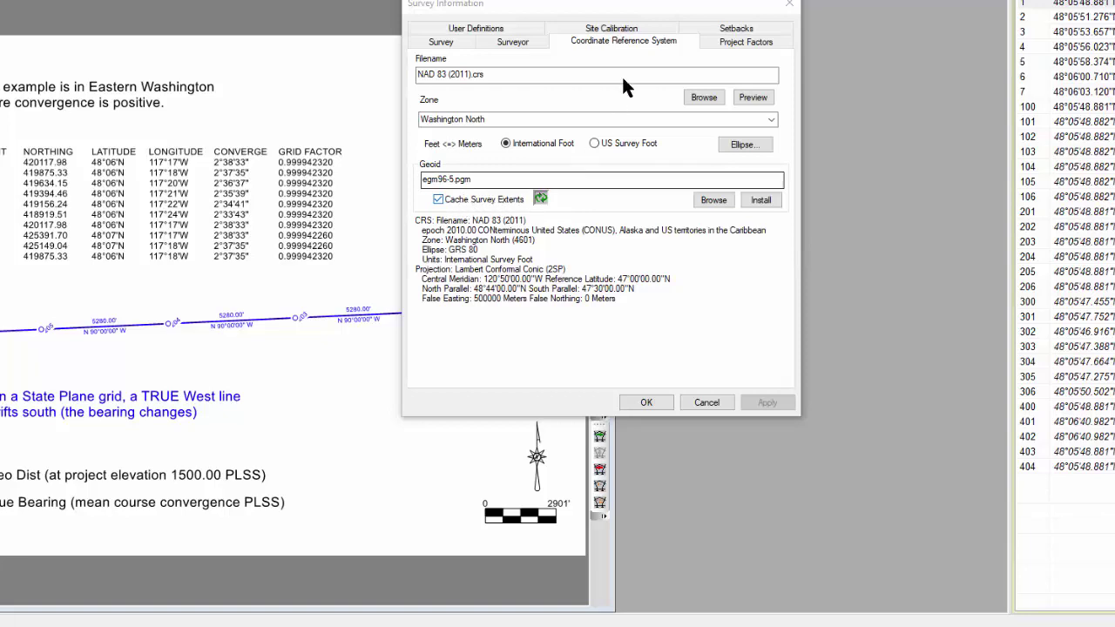
drag(639, 12, 517, 28)
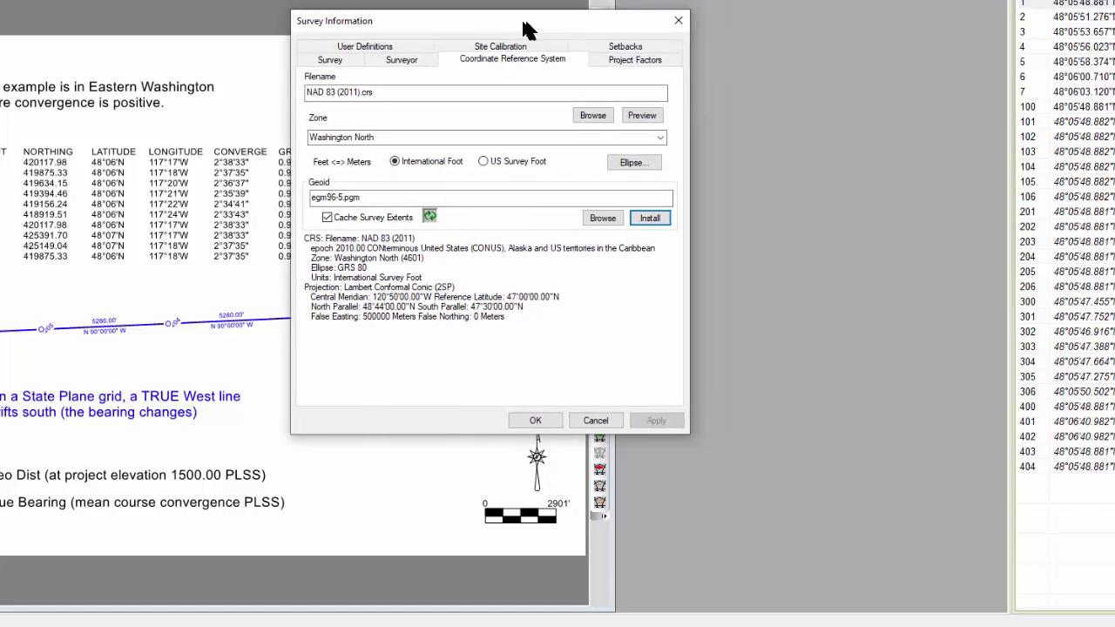
click(526, 418)
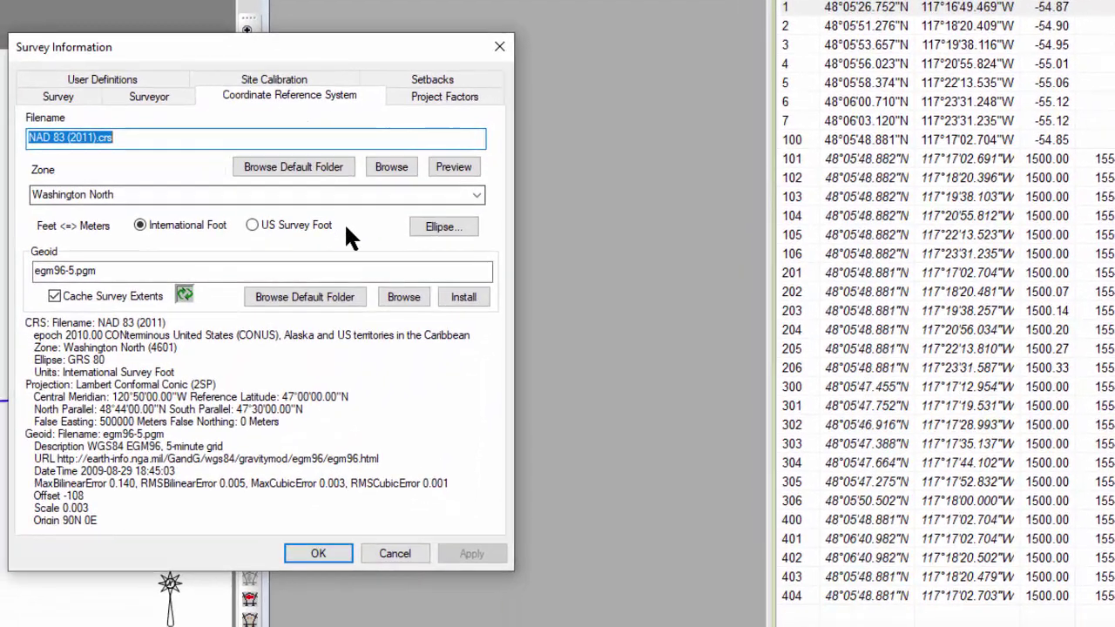
Examine the geoid details in the Coordinate Reference System settings and the models available in the default Geoids folder
click(125, 273)
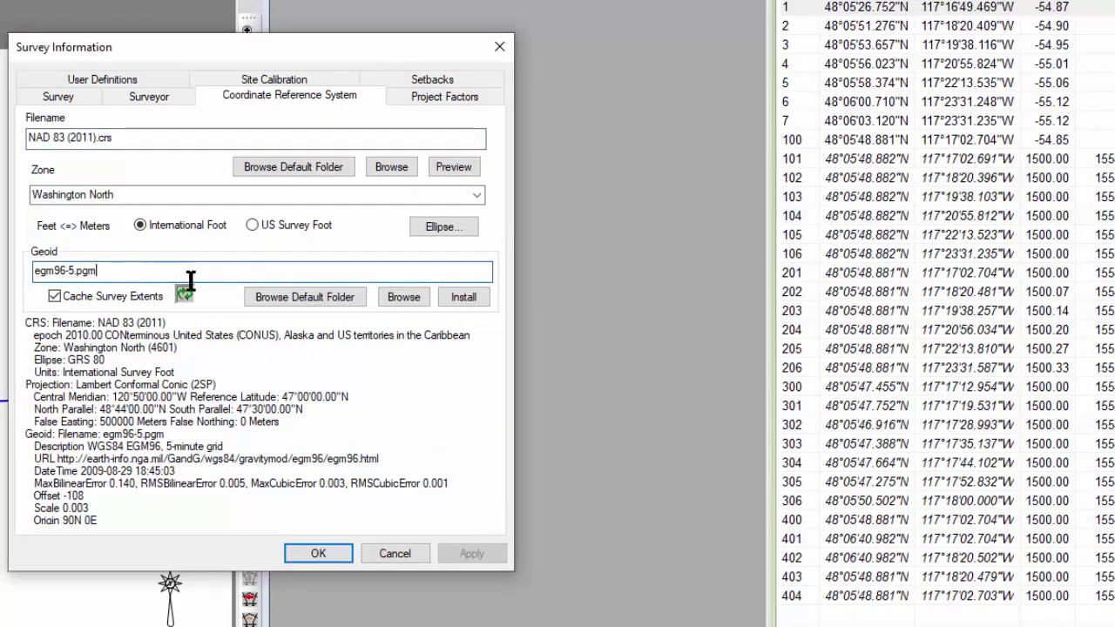
click(304, 294)
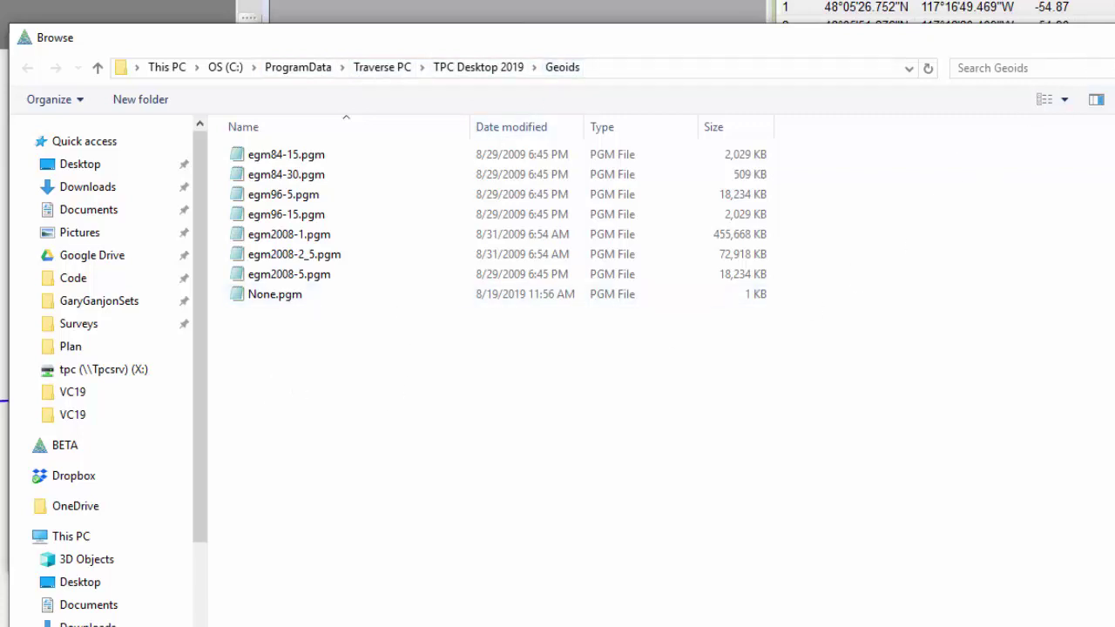
click(1114, 38)
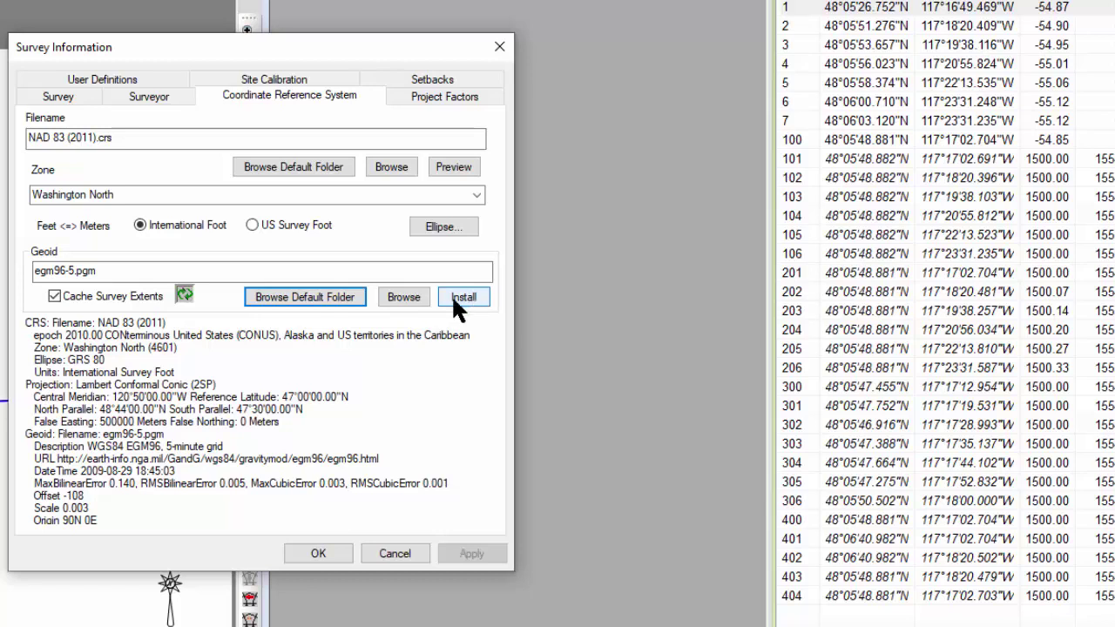
click(302, 298)
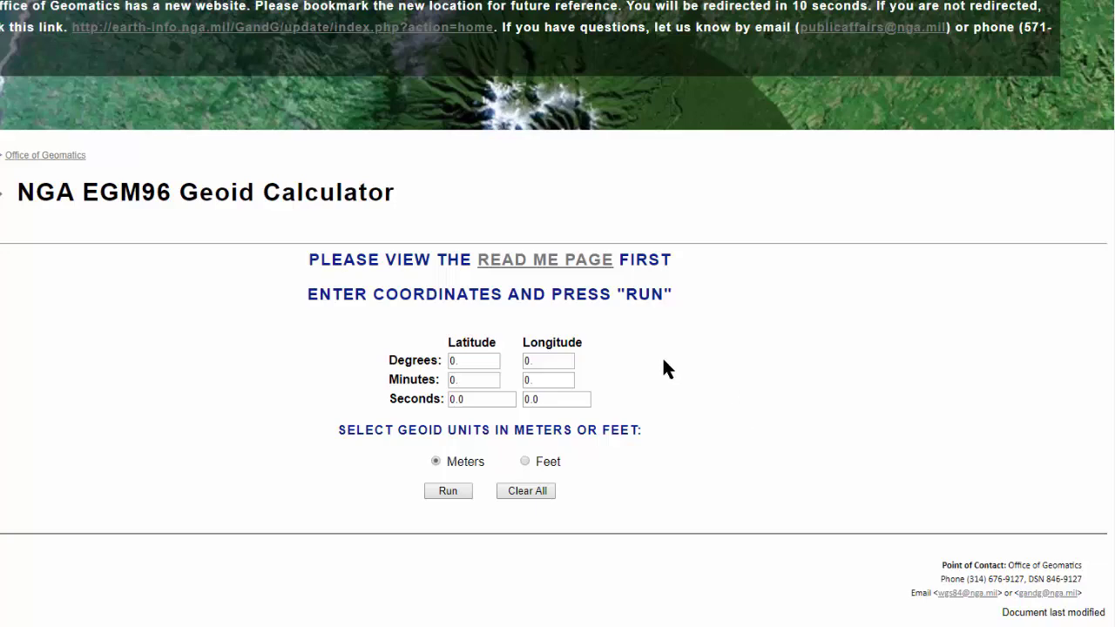
Clear the NGA EGM96 Geoid Calculator page away and review the models and reference URLs on the TPC Geoid Downloads page
drag(557, 2, 1114, 18)
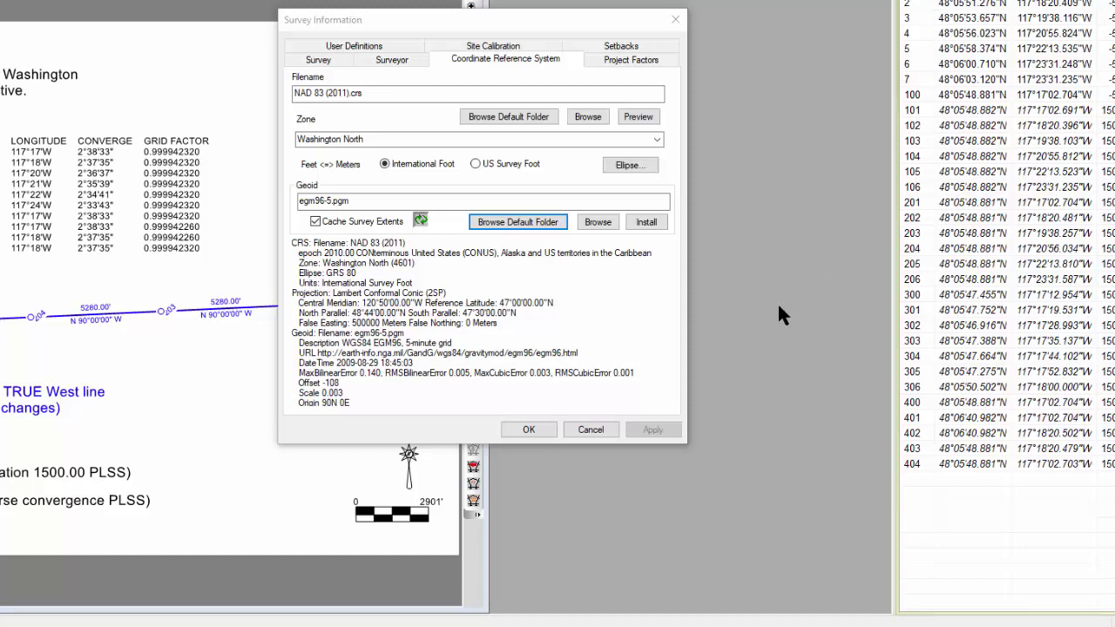
click(650, 221)
drag(1099, 99, 9, 0)
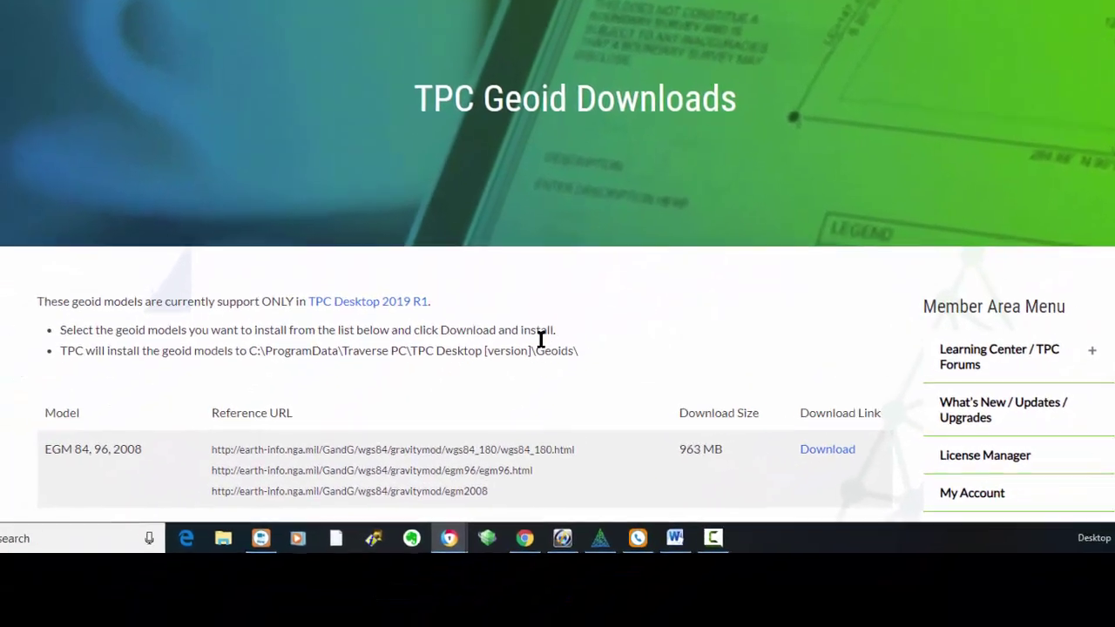
scroll(541, 344, down, 4)
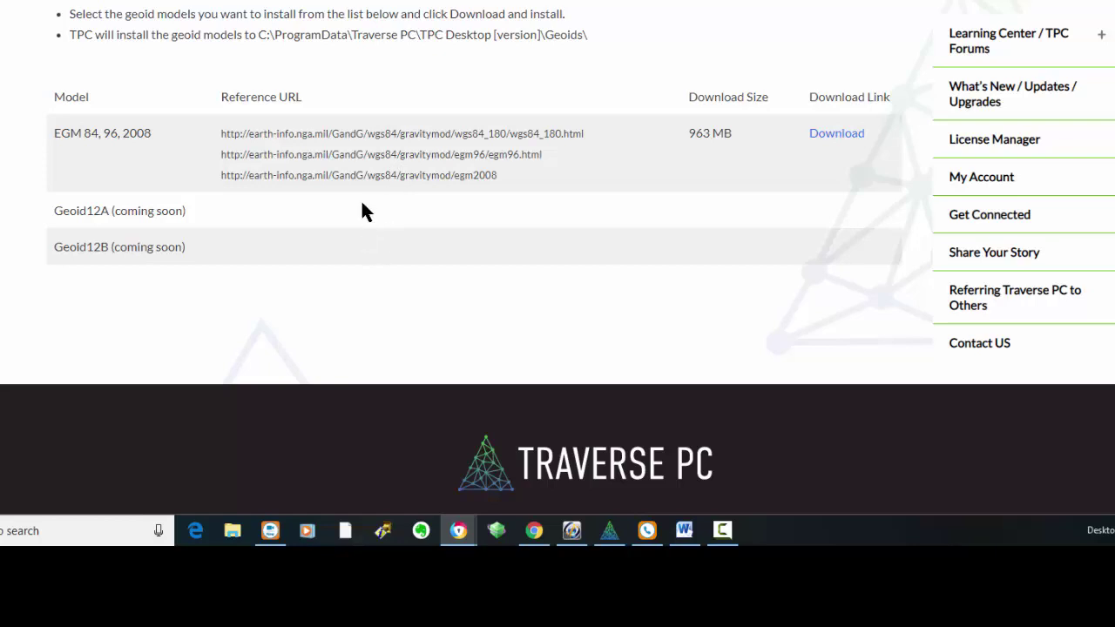
key(super+Down)
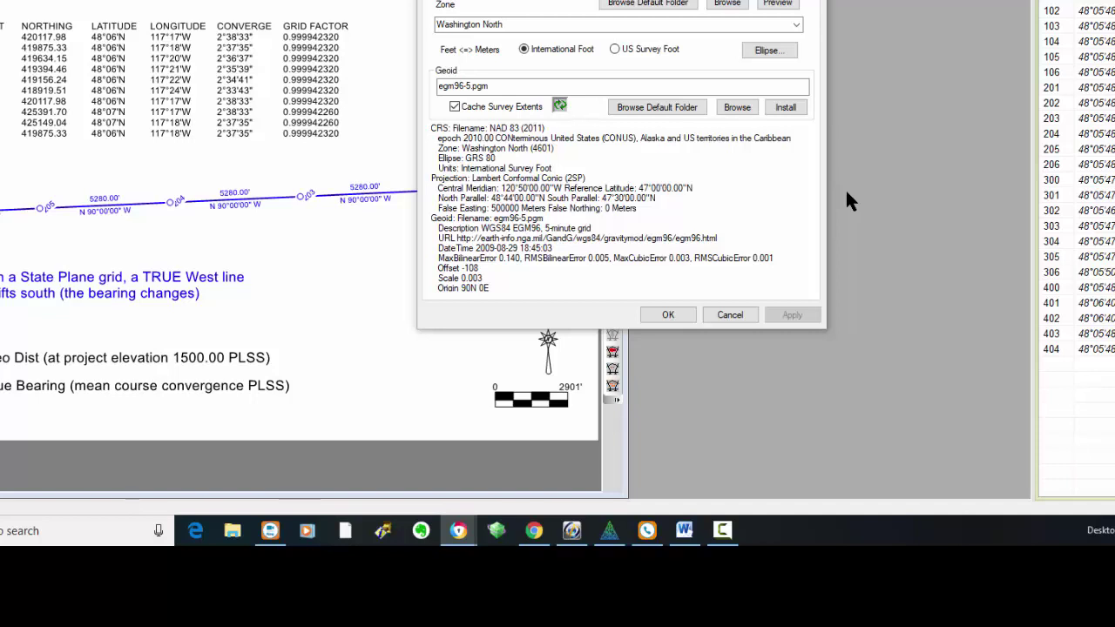
Open the TPC Desktop Help contents, enlarge the help window and its topic list, and expand the Elevations topics
drag(723, 2, 813, 0)
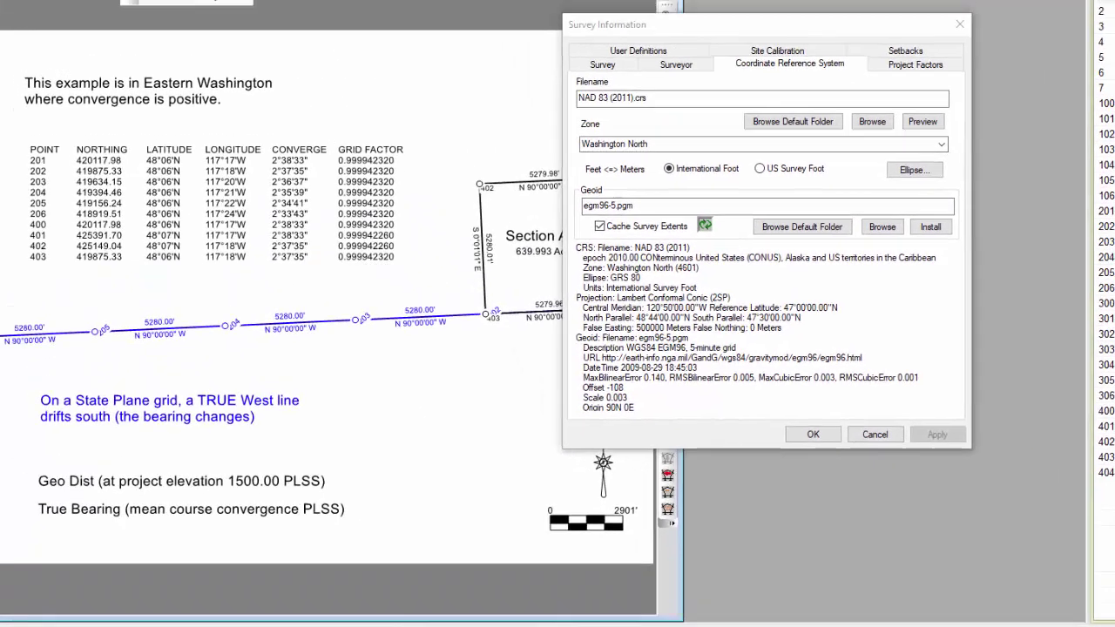
click(199, 8)
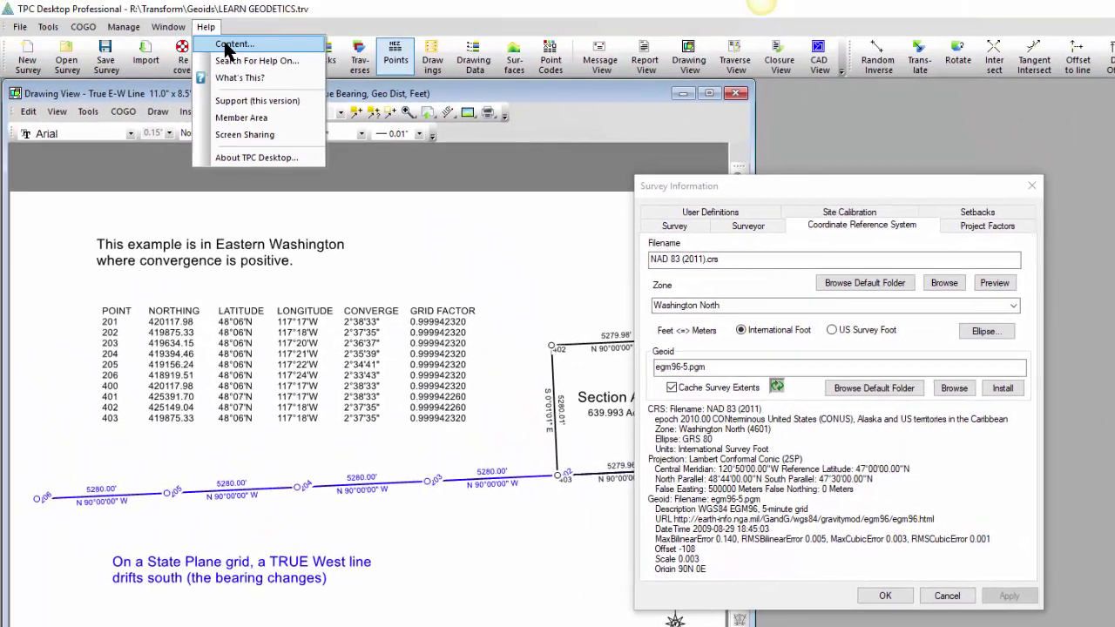
click(225, 44)
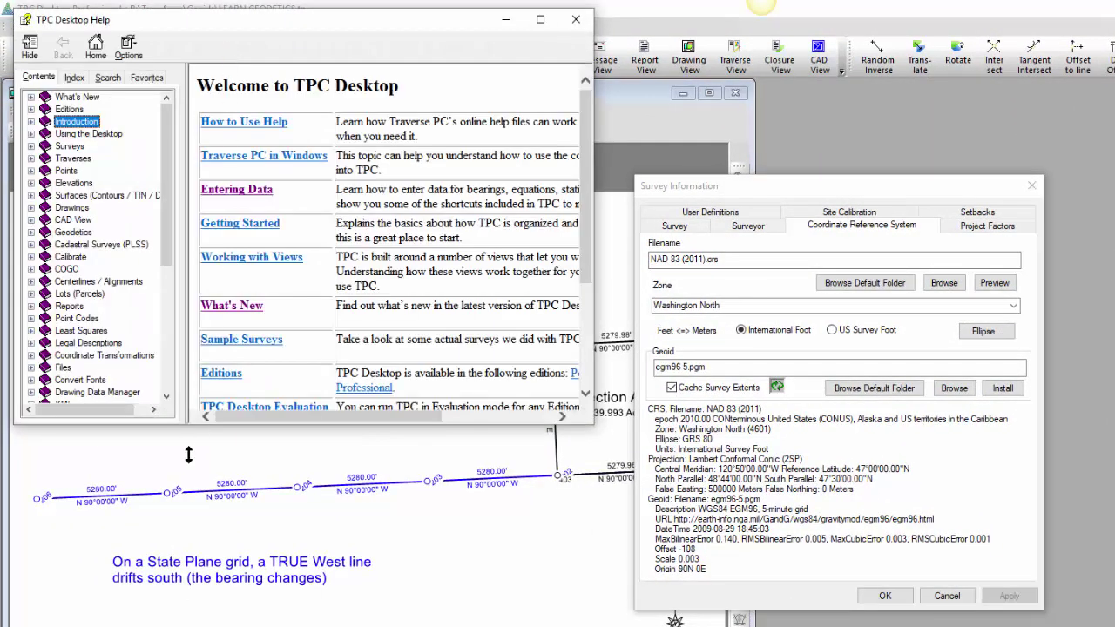
drag(201, 431, 241, 626)
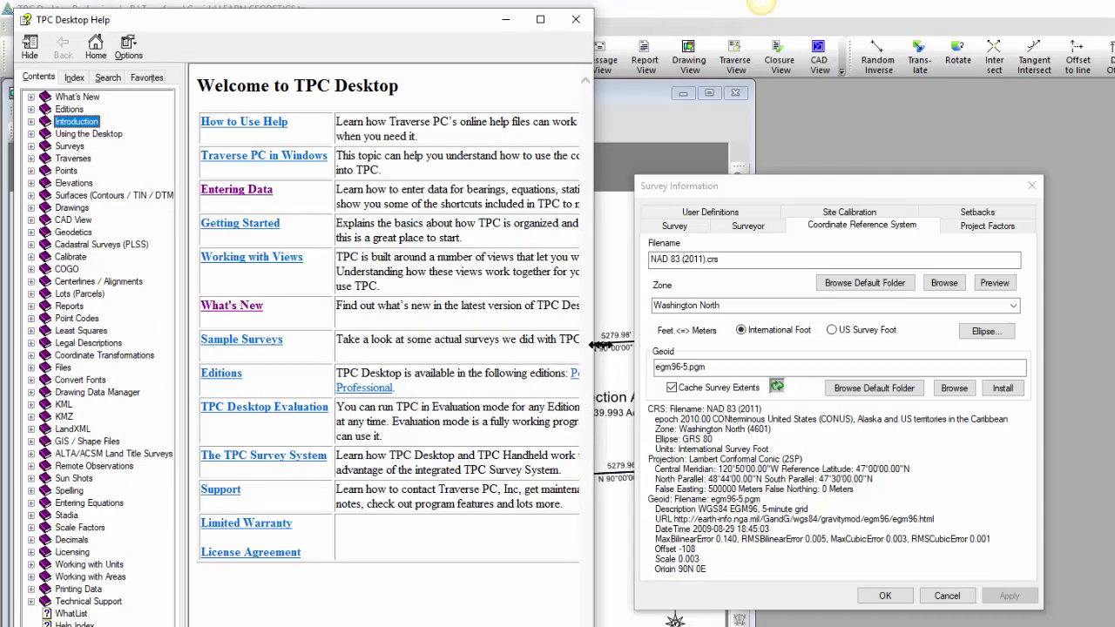
drag(592, 340, 880, 339)
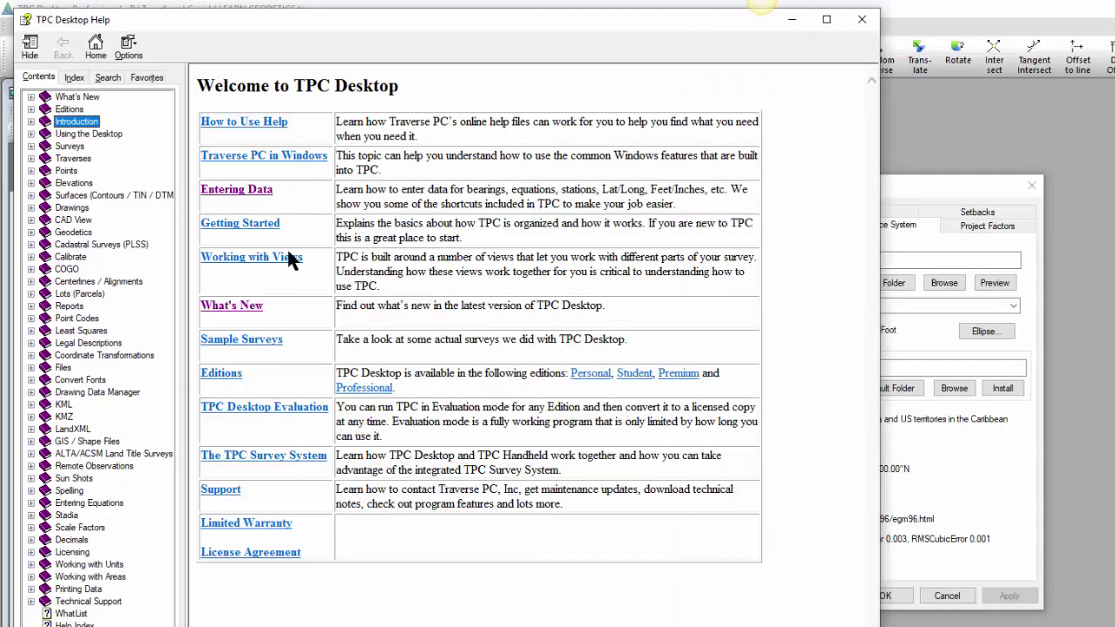
click(30, 183)
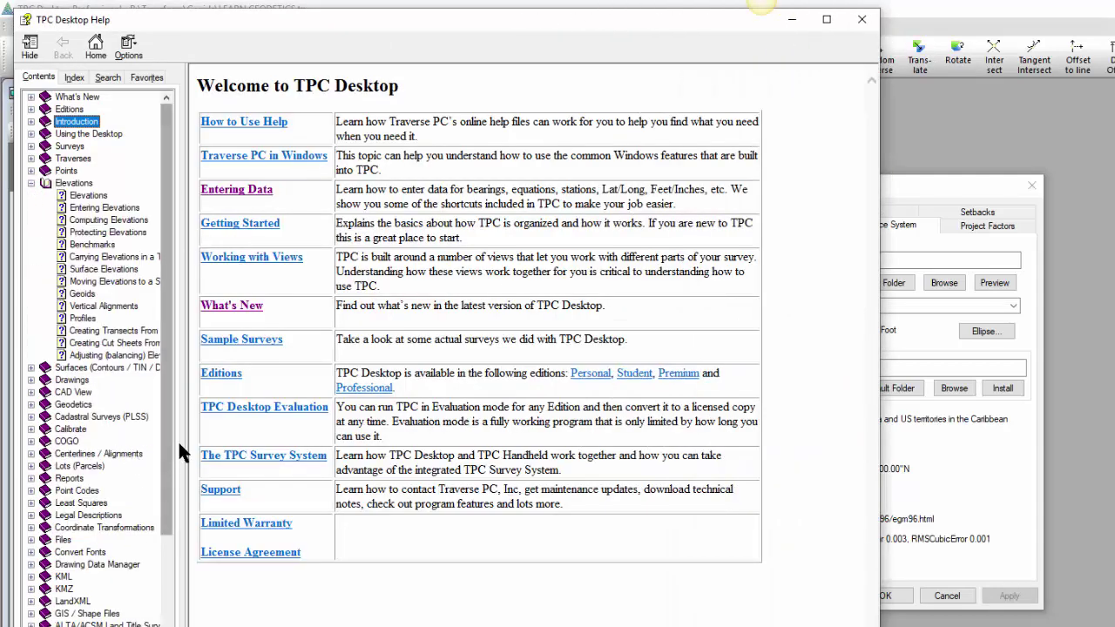
drag(185, 444, 290, 431)
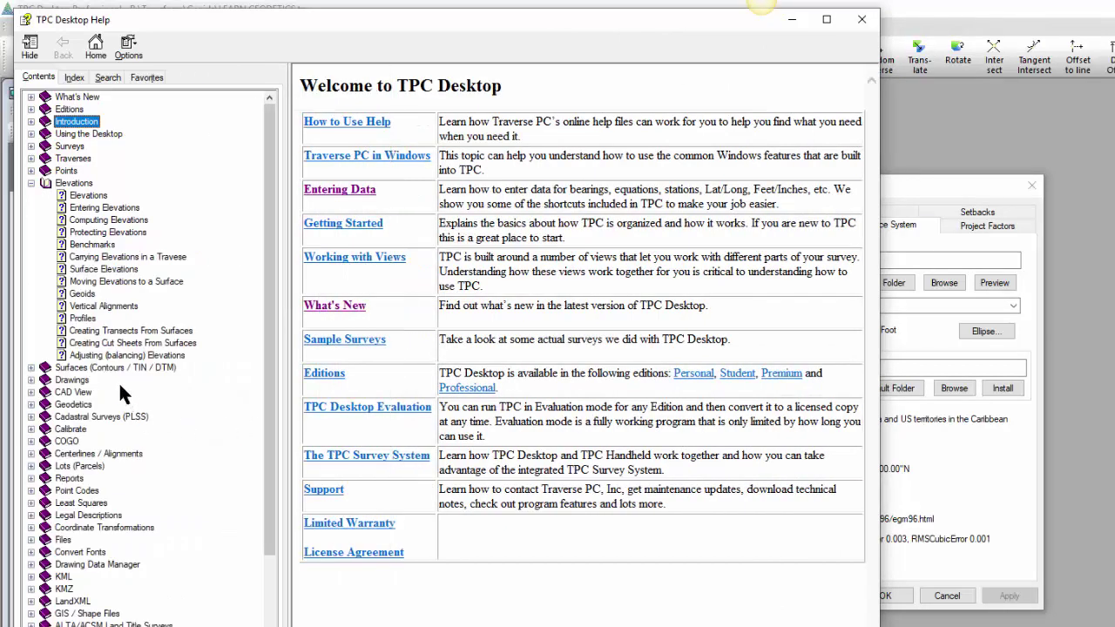
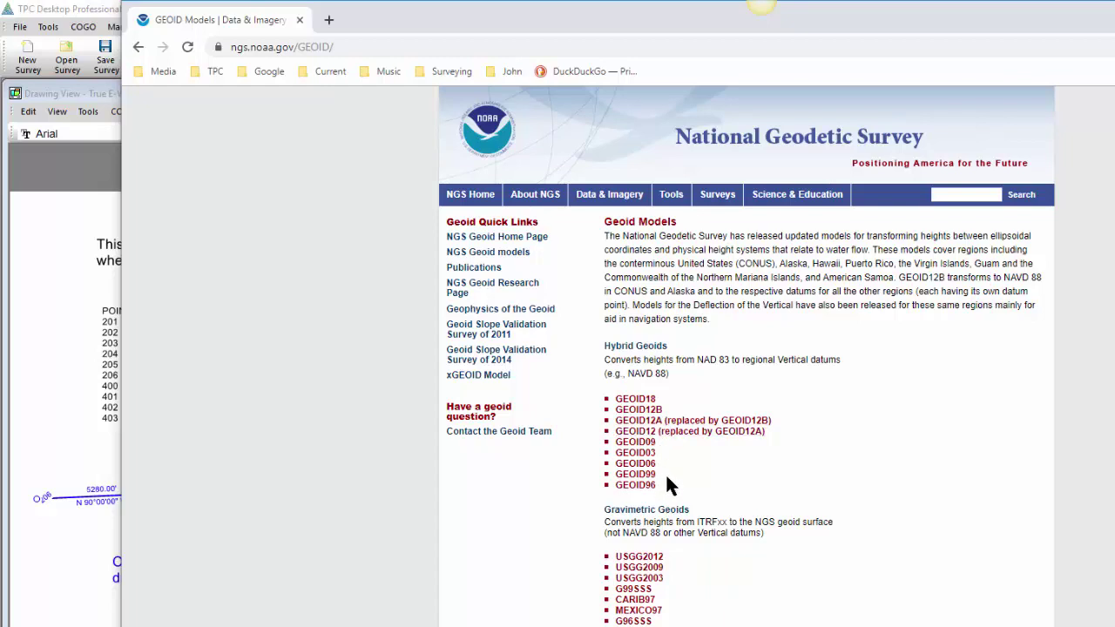
Review the National Geodetic Survey's list of geoid models and read the GEOID18 page down to its coverage area and datums
scroll(871, 409, down, 1)
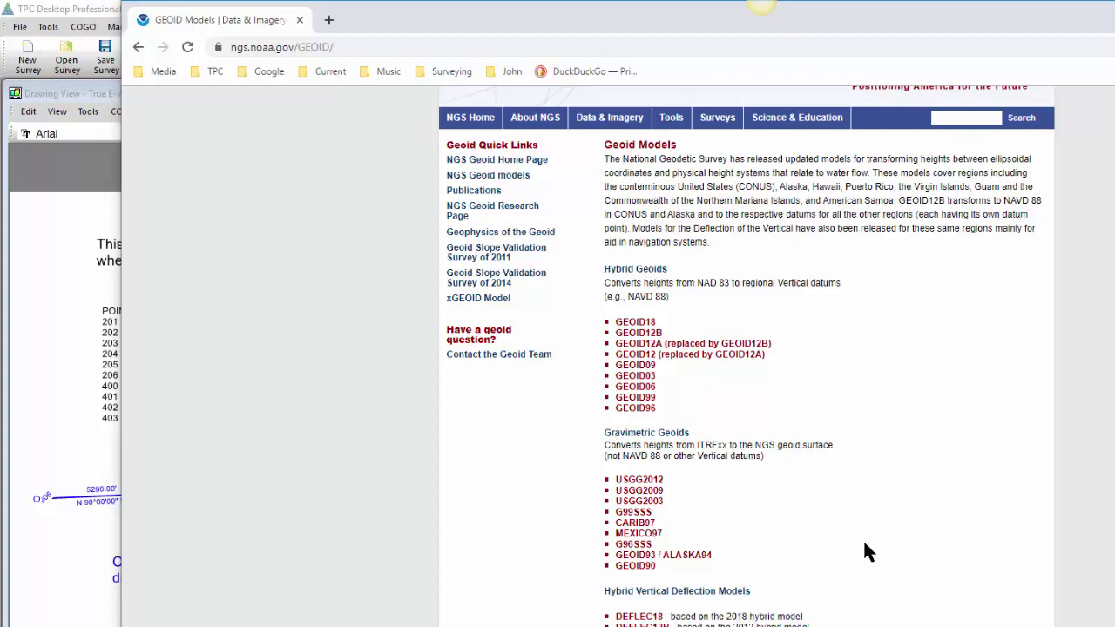
scroll(876, 535, up, 1)
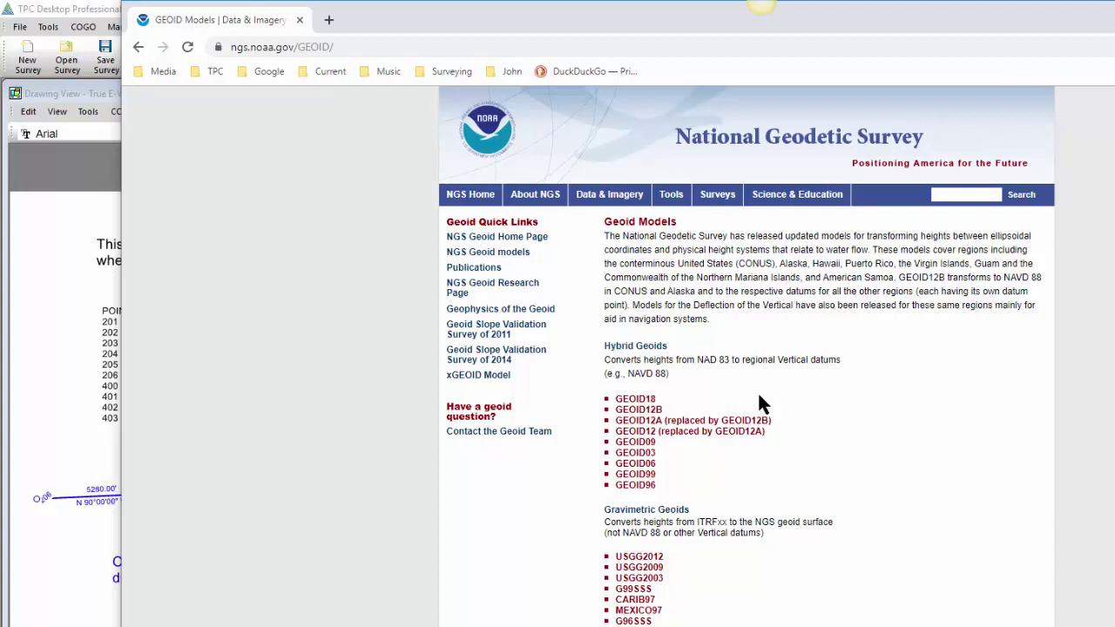
click(633, 402)
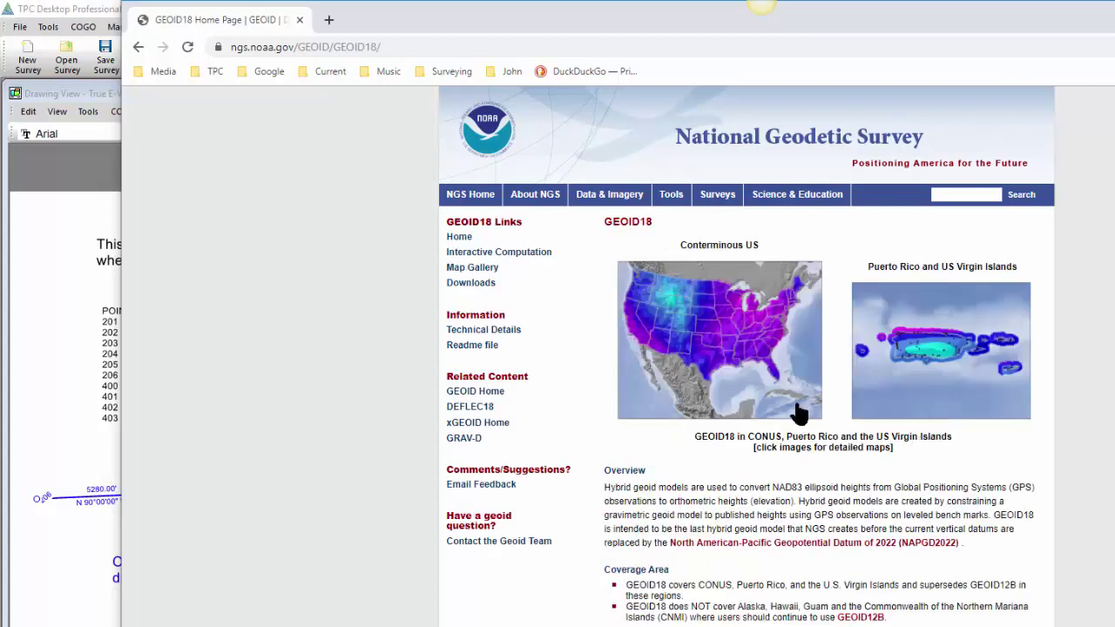
scroll(530, 622, down, 2)
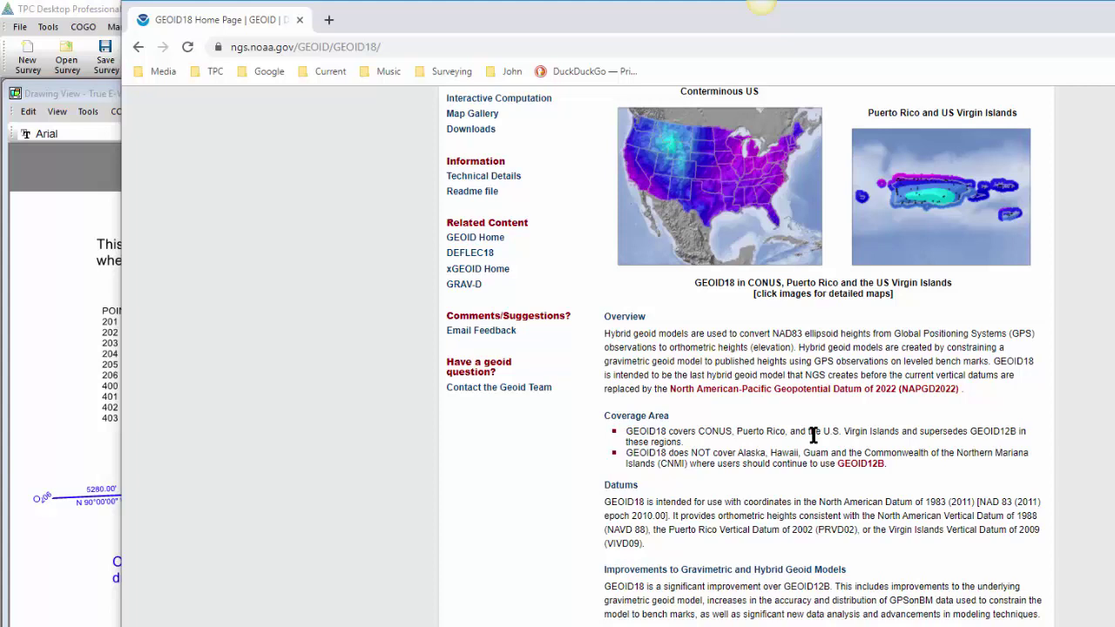
Examine the Experimental GEOID Modeling (xGEOID) page, return to the GEOID18 page, and move the browser window off the survey drawing
click(471, 270)
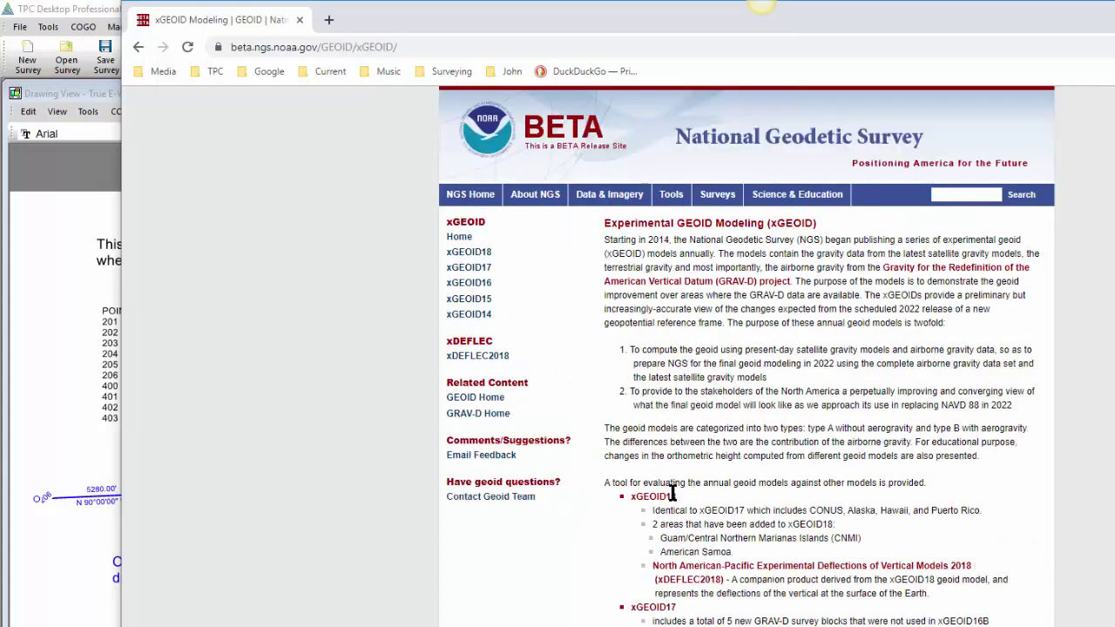
scroll(562, 573, down, 1)
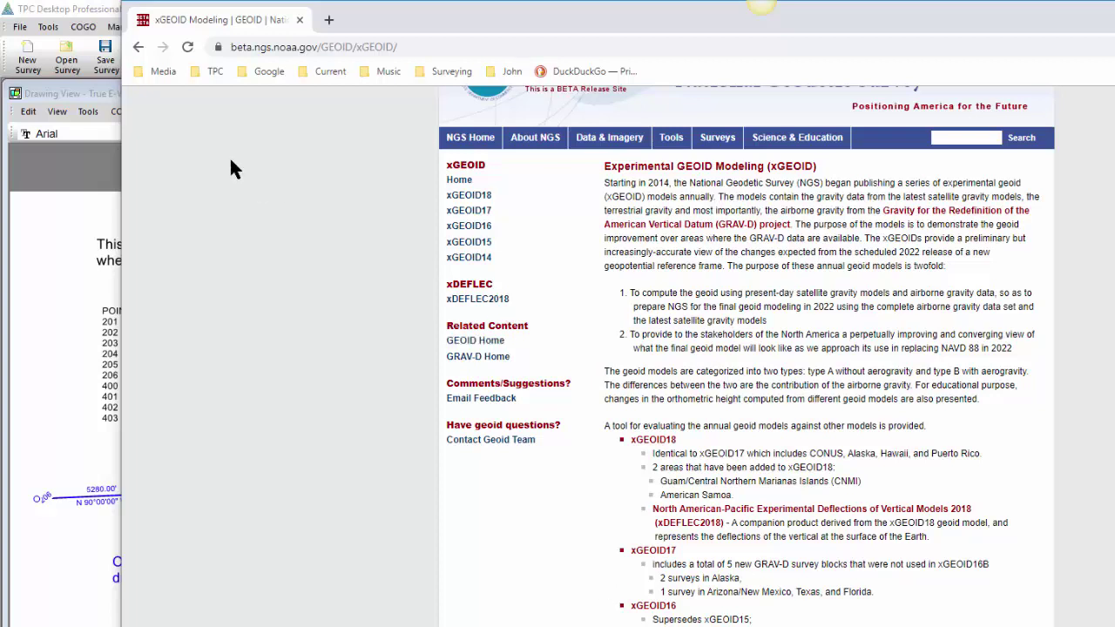
click(140, 49)
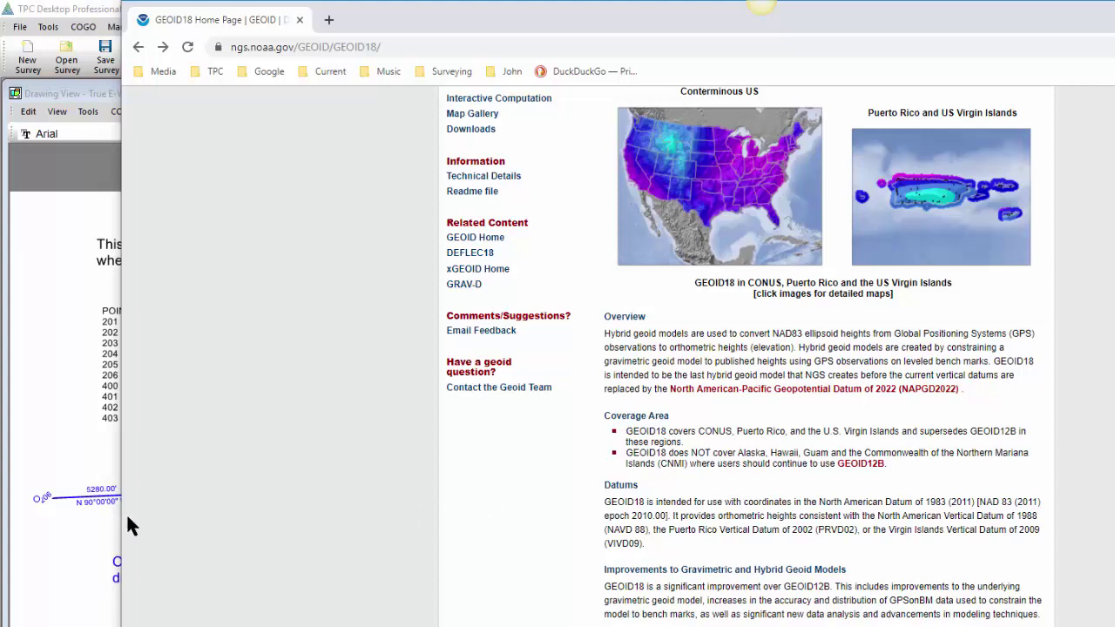
drag(119, 518, 416, 492)
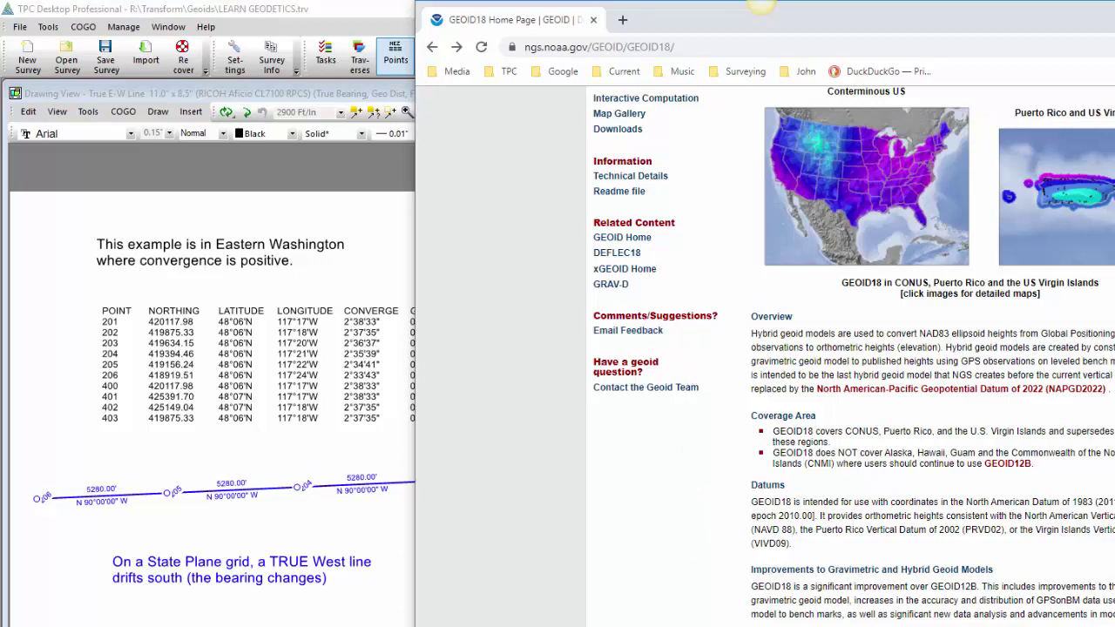
click(761, 2)
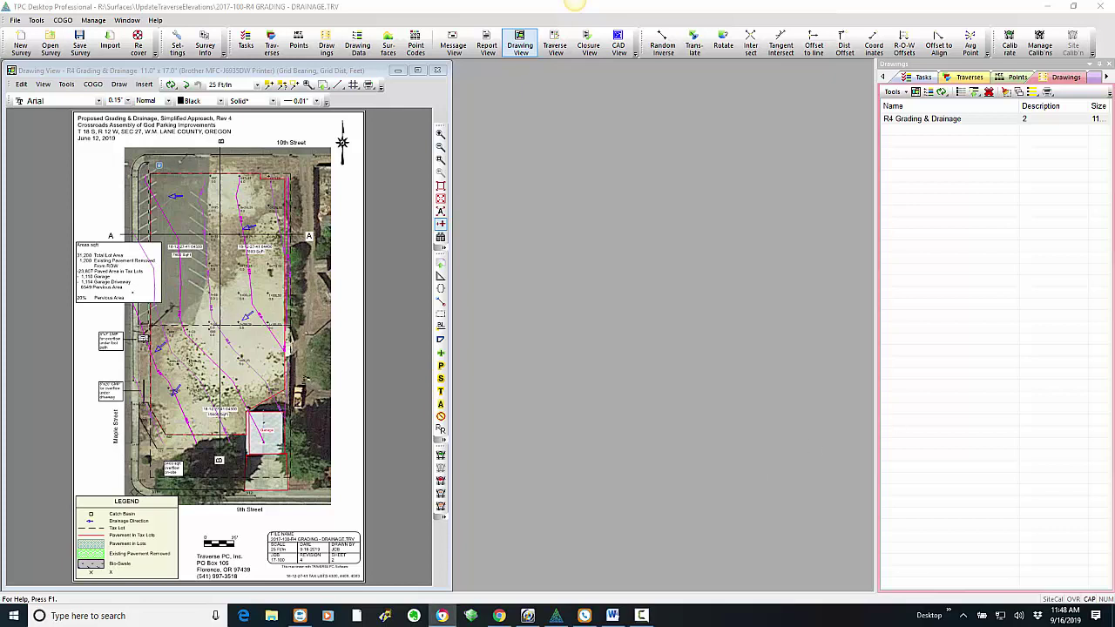
Look through the Surfaces section of the TPC Desktop 2019 R1 web page, and move the browser window clear of the grading drawing
drag(1114, 118, 669, 24)
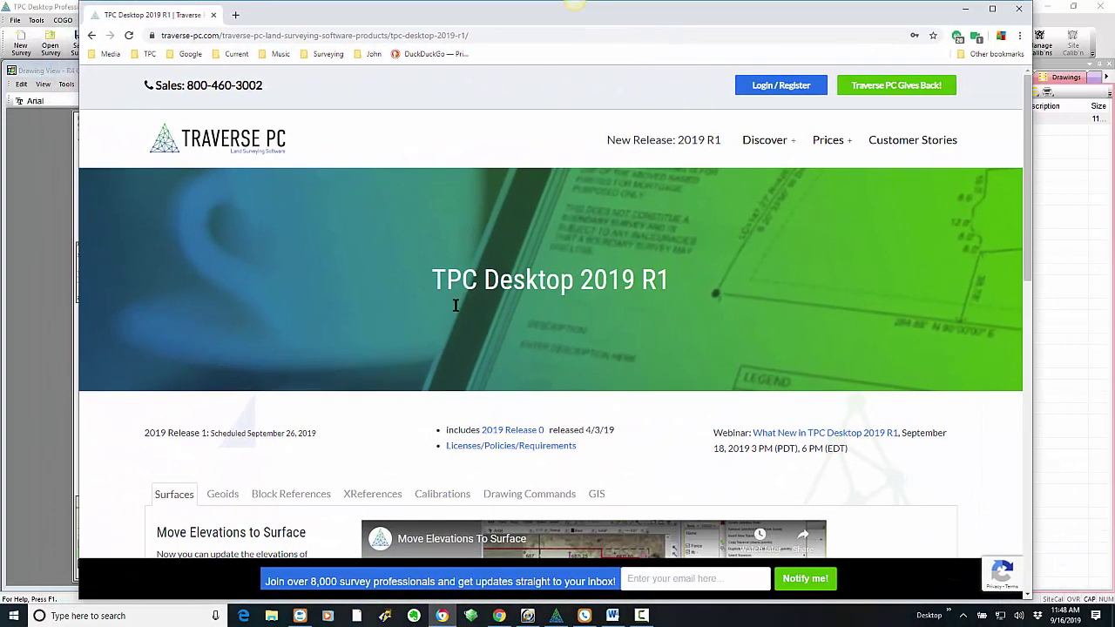
scroll(314, 479, down, 1)
scroll(314, 479, down, 2)
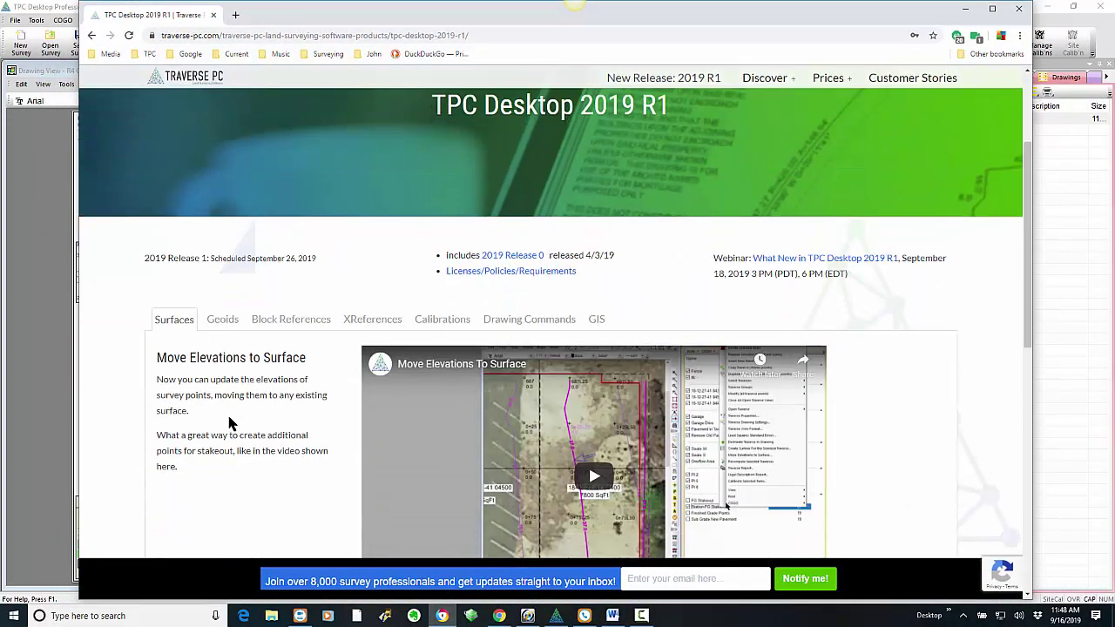
scroll(232, 423, down, 2)
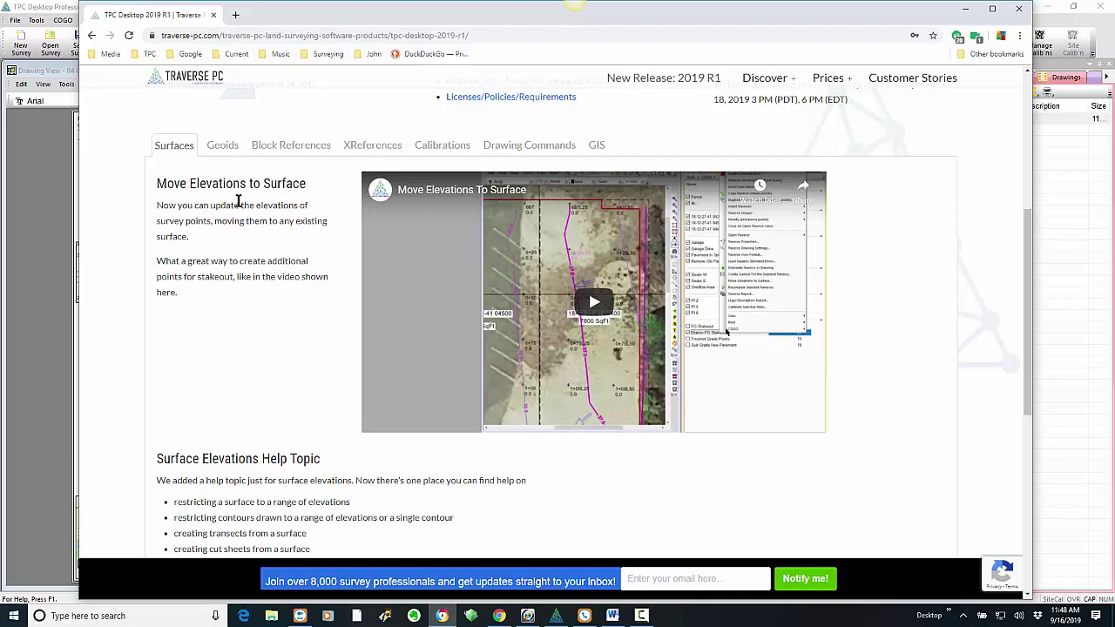
scroll(287, 391, down, 2)
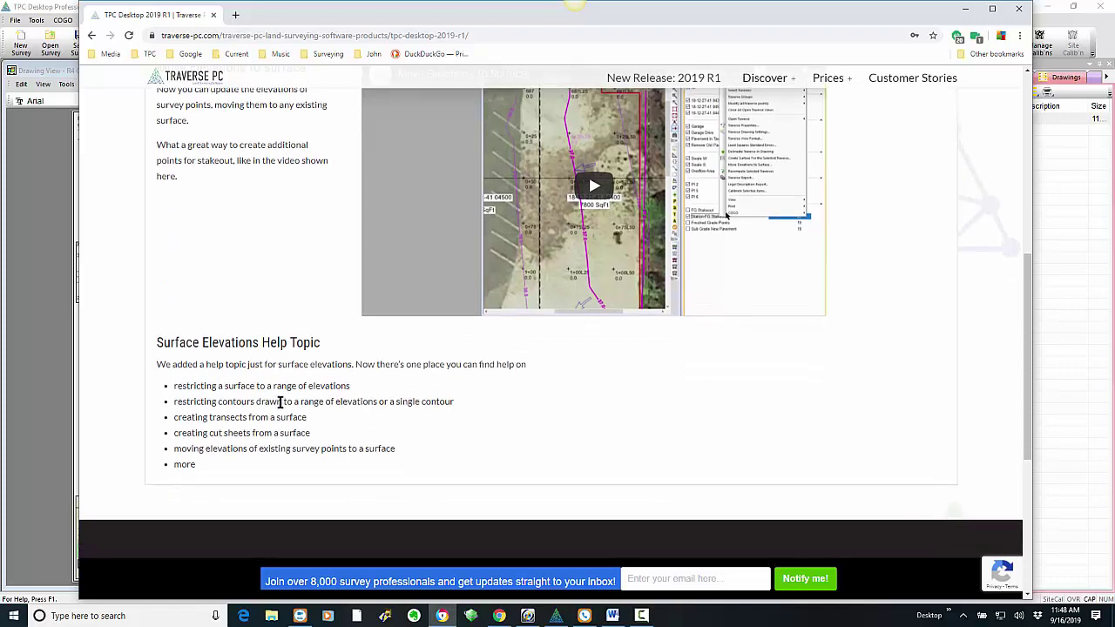
scroll(253, 291, up, 2)
scroll(254, 291, up, 1)
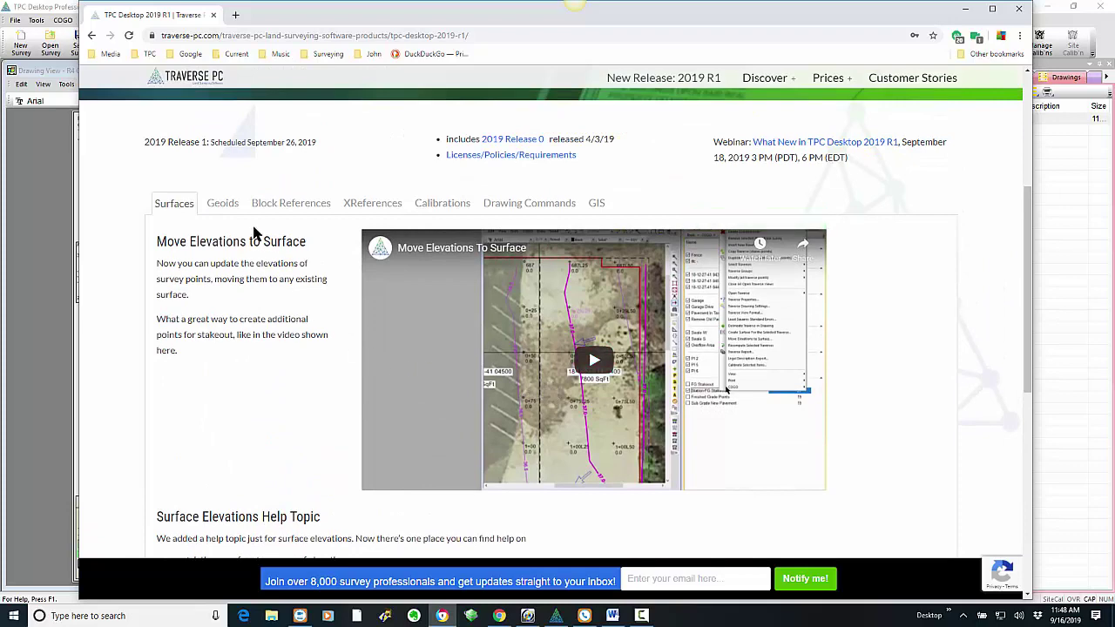
mouse_move(308, 19)
mouse_down()
mouse_move(1114, 137)
mouse_move(1114, 110)
mouse_up()
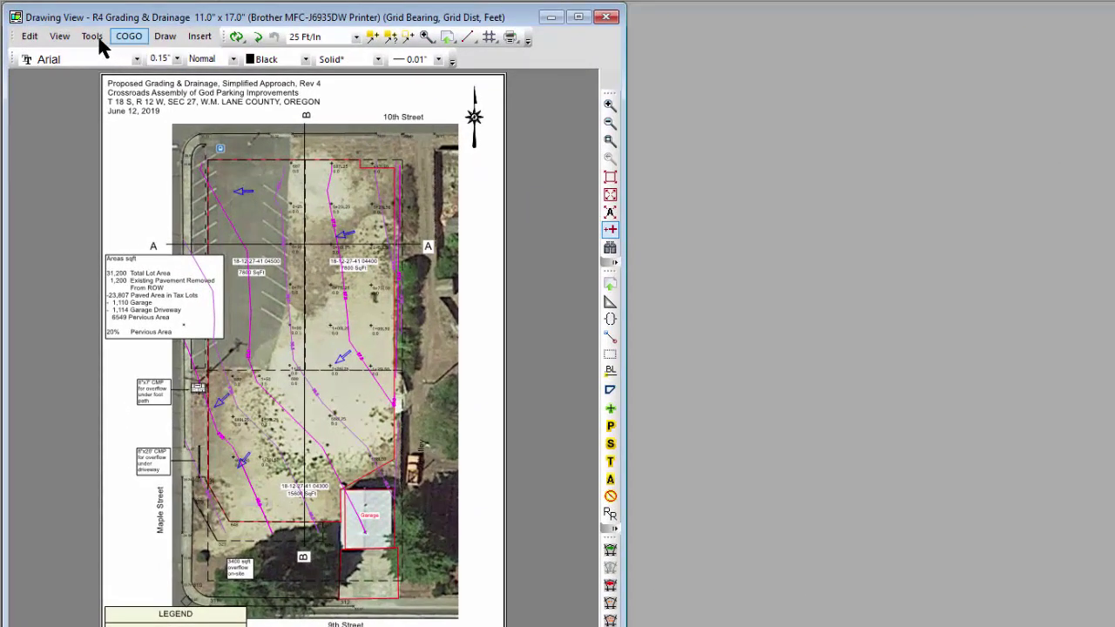
Open the export settings for the entire R4 Grading & Drainage drawing without saving the survey, review the Traverse PC TRV - Drawing type, and close them
click(94, 36)
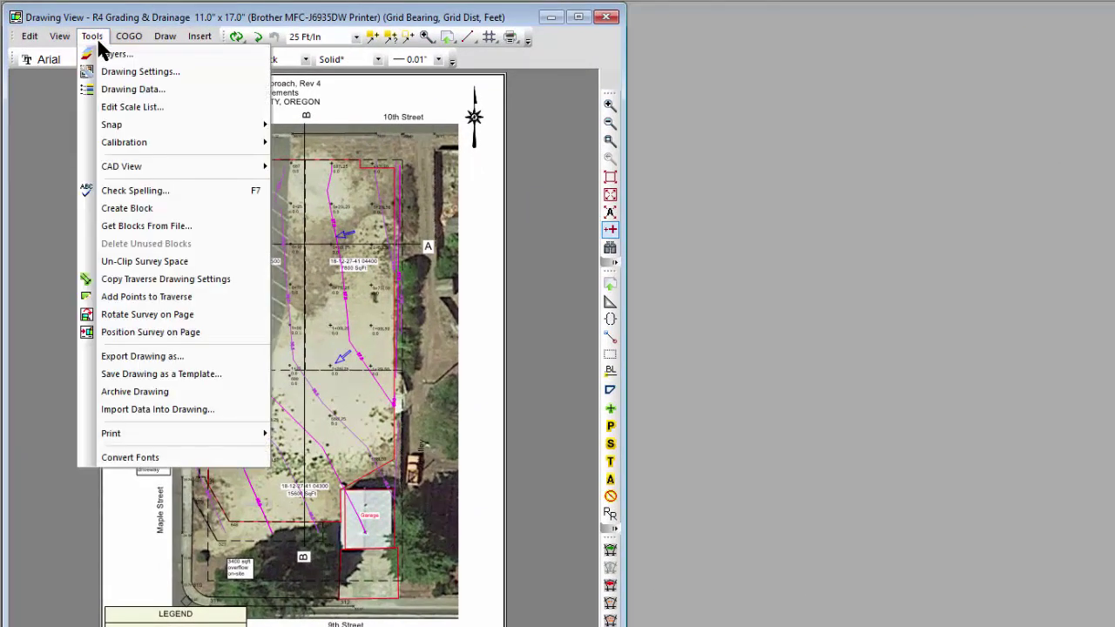
click(149, 356)
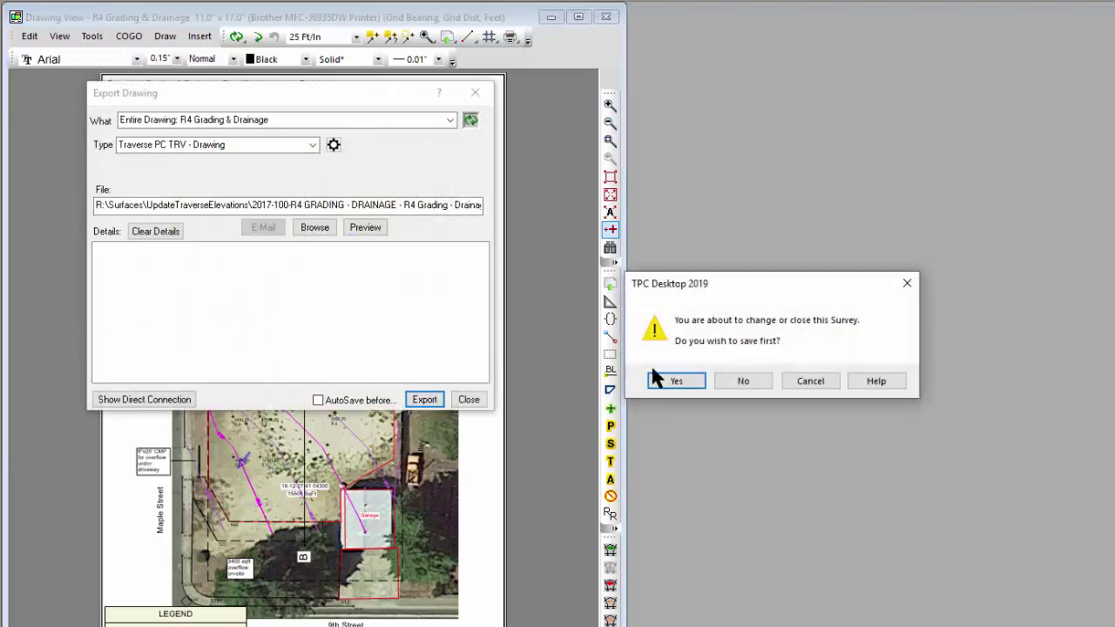
click(738, 381)
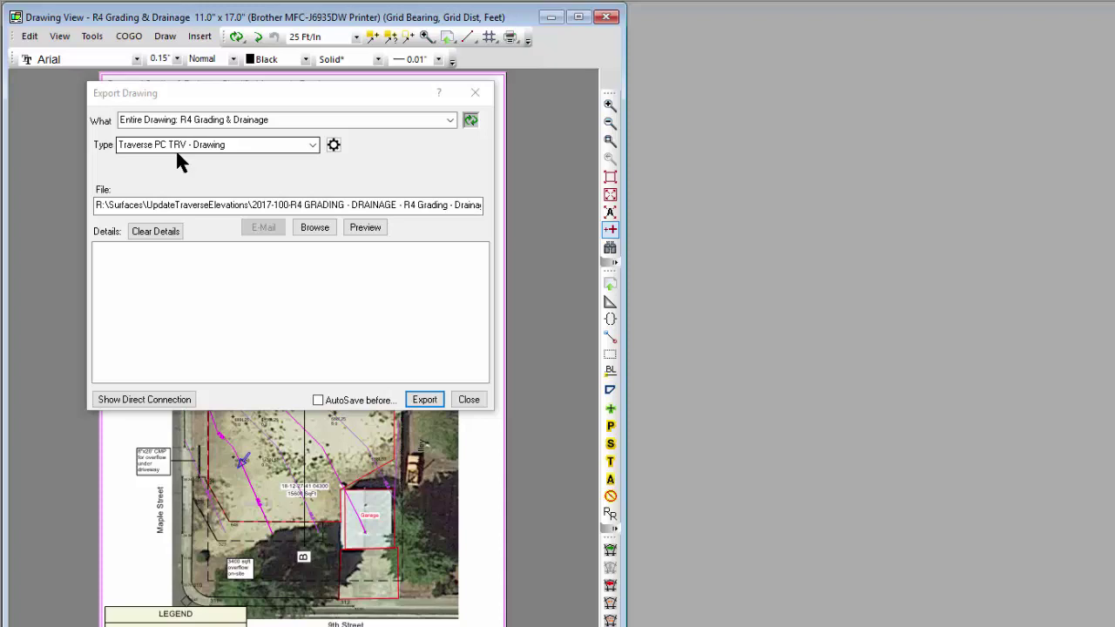
click(471, 402)
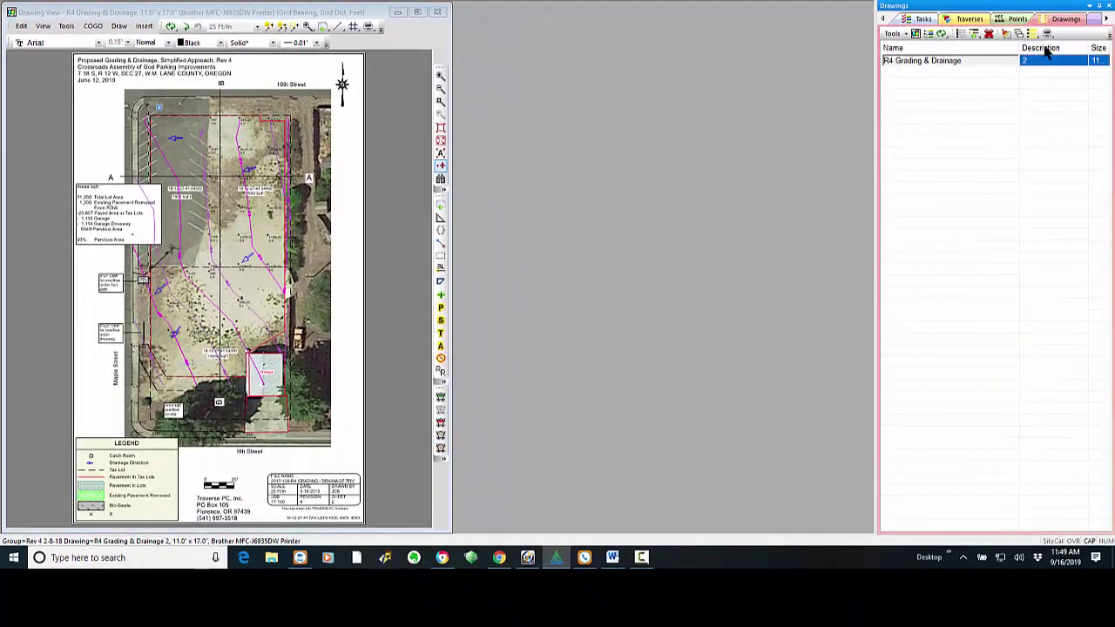
Review the survey's surfaces, its points with their elevations, and its grouped list of traverses
click(1106, 19)
click(1107, 19)
click(1087, 18)
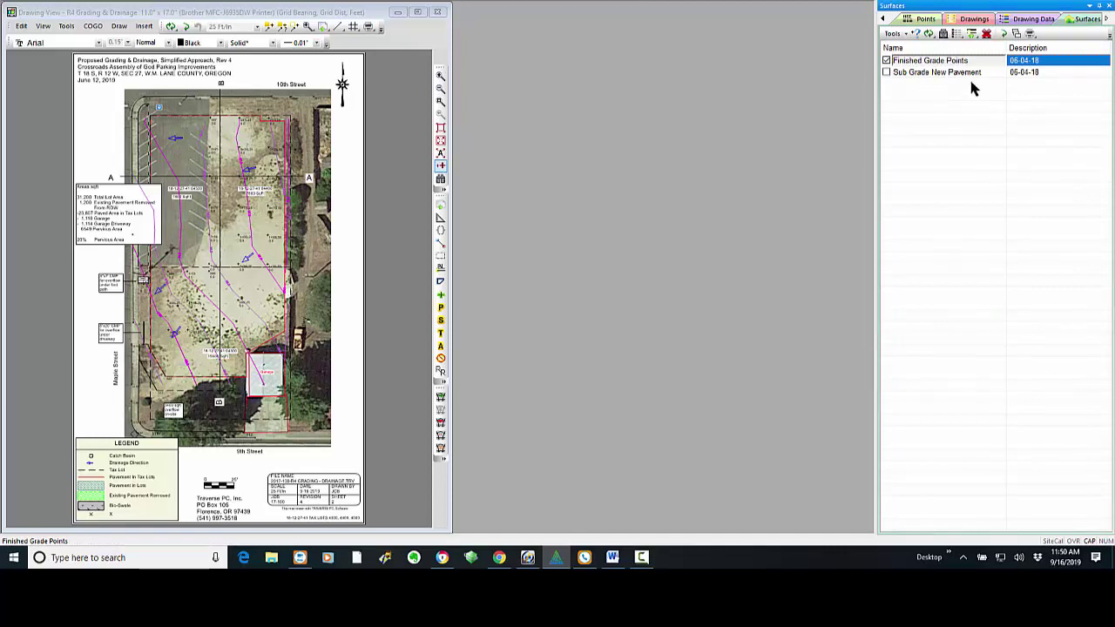
click(936, 21)
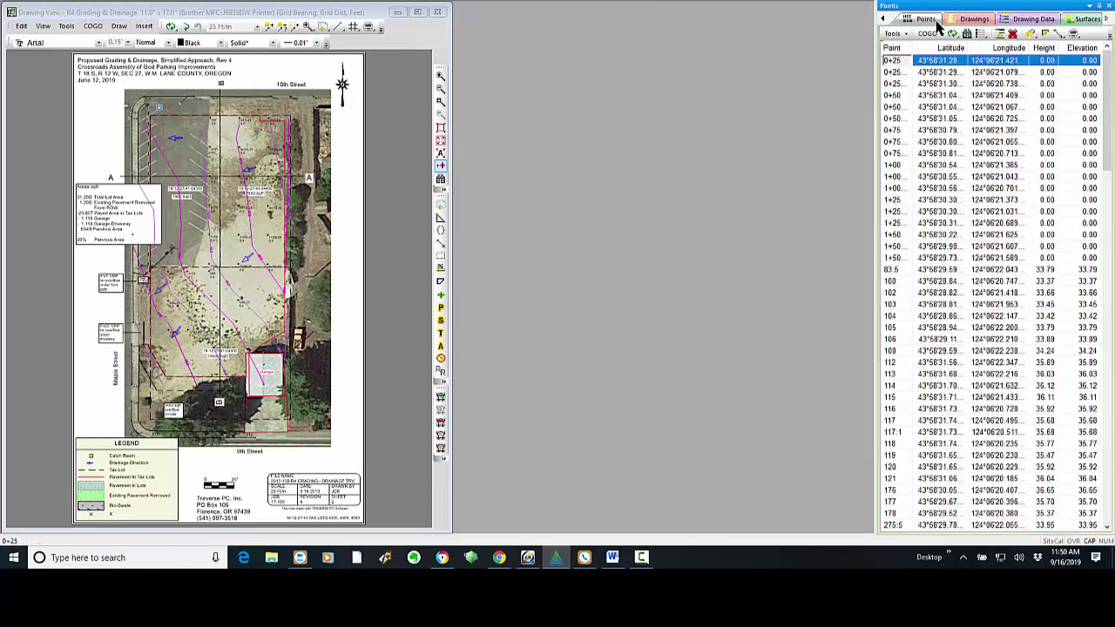
click(882, 18)
click(917, 21)
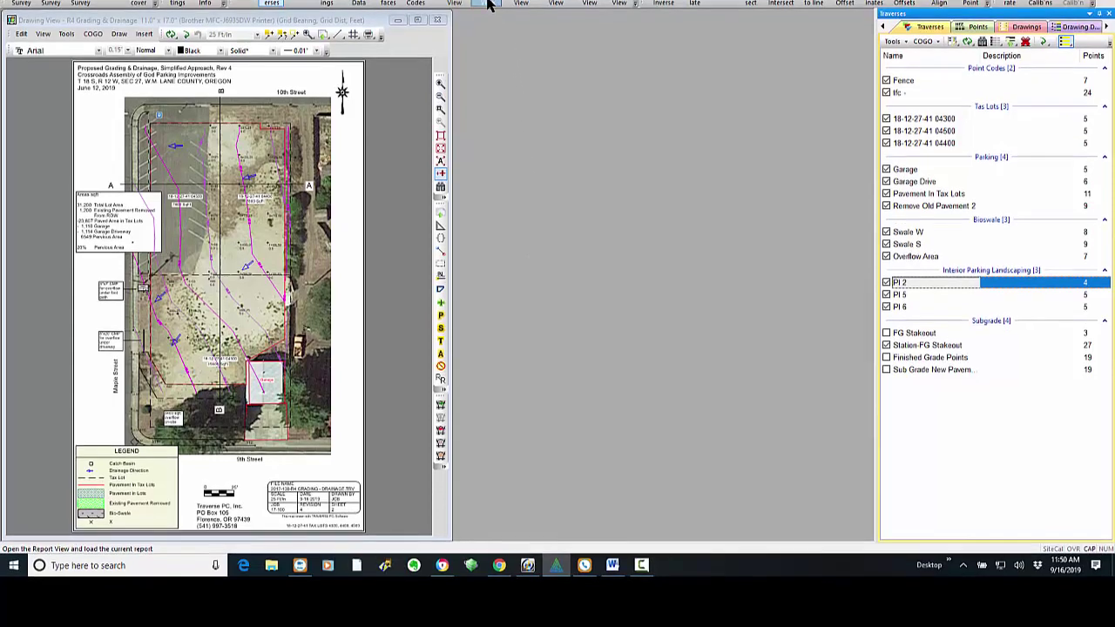
Open the cut sheet report, look through it to the end, and return to its beginning
click(488, 13)
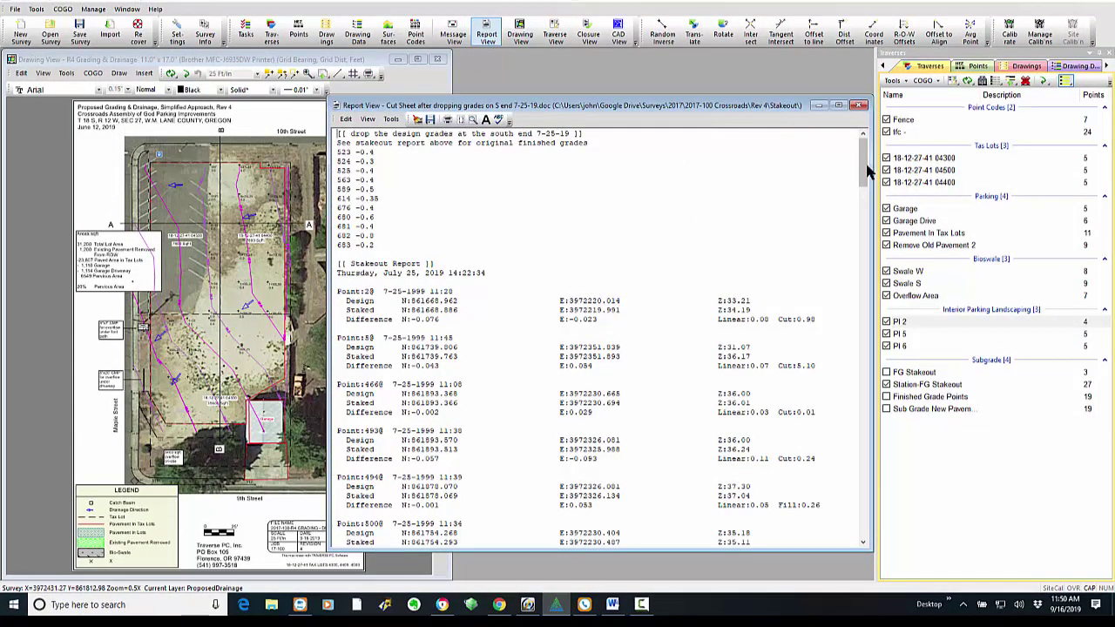
drag(865, 170, 863, 384)
click(464, 382)
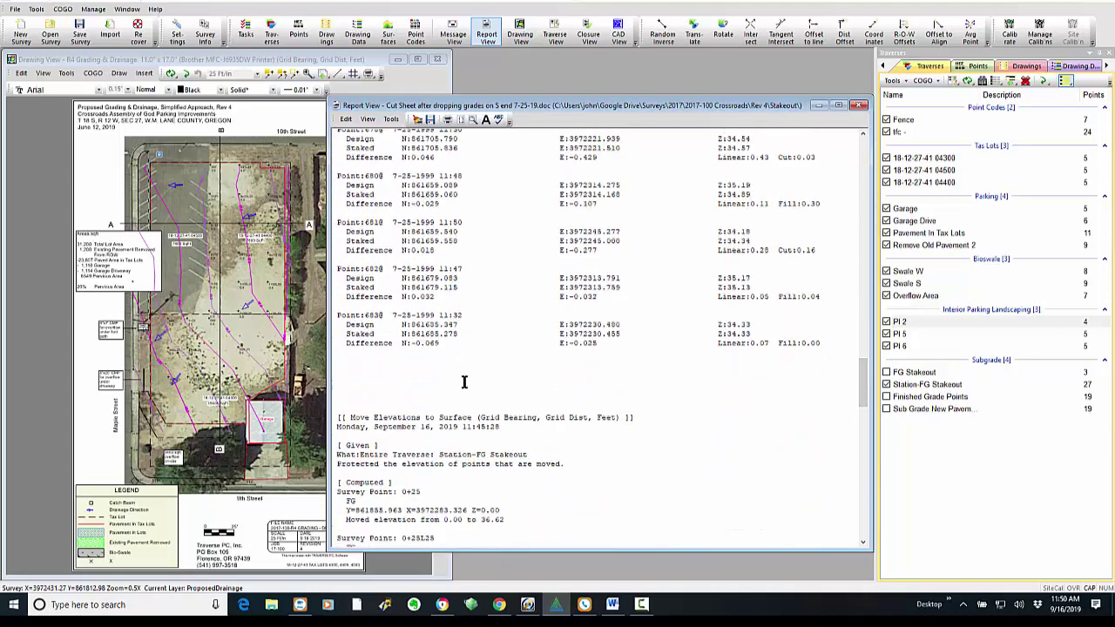
key(ctrl+a)
key(Delete)
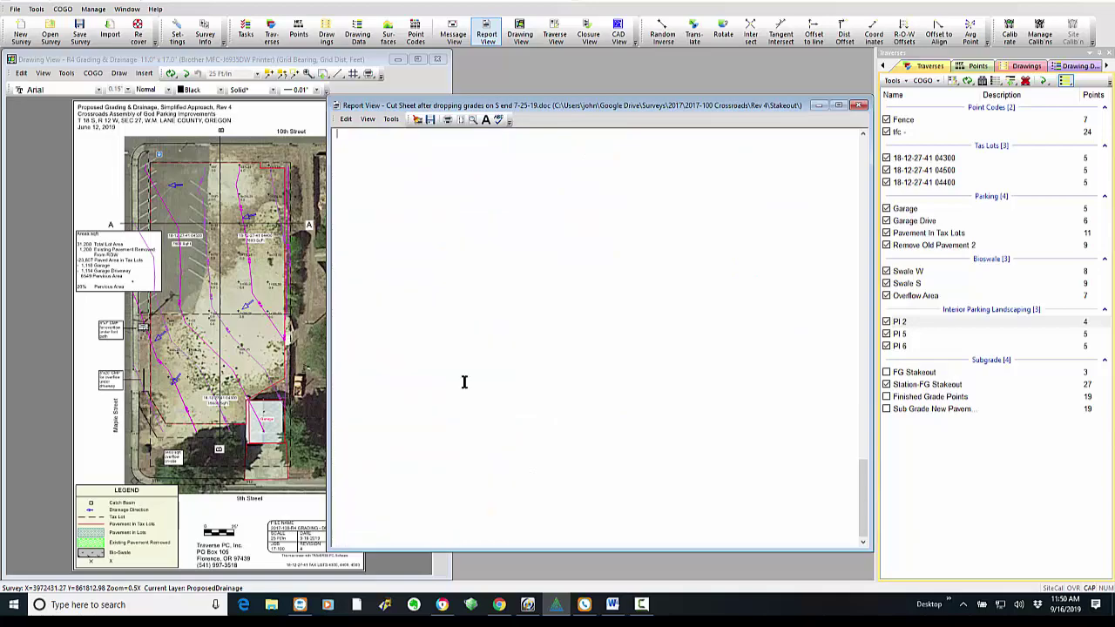
drag(865, 495, 851, 166)
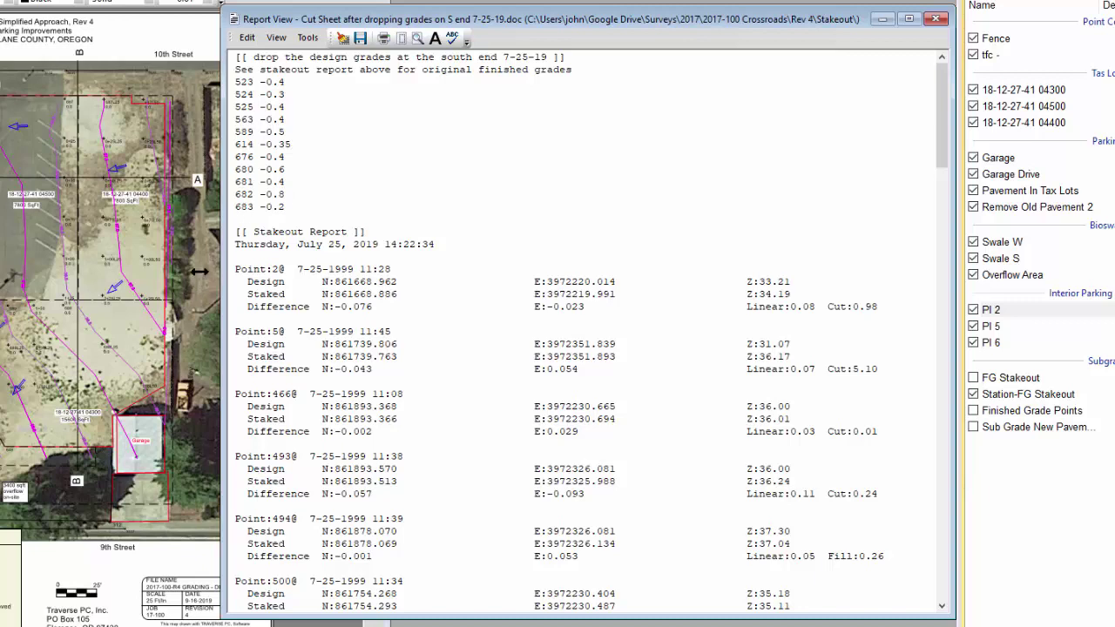
Enlarge the drawing around the Garage, dismiss the message, and bring the cut sheet report back to the front
click(193, 271)
click(374, 77)
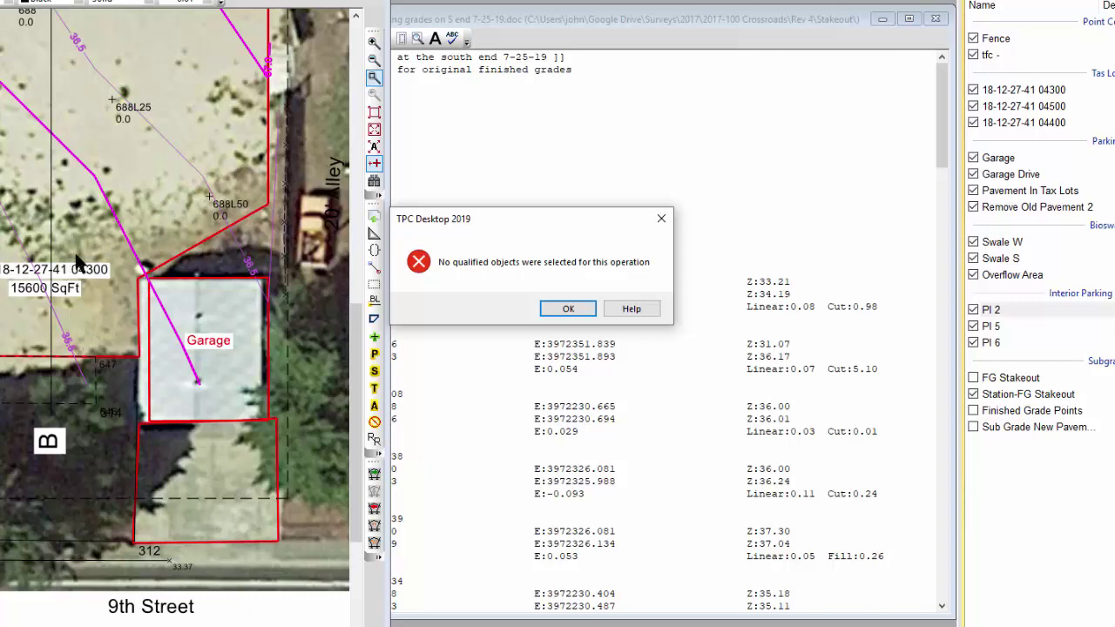
click(576, 305)
click(531, 179)
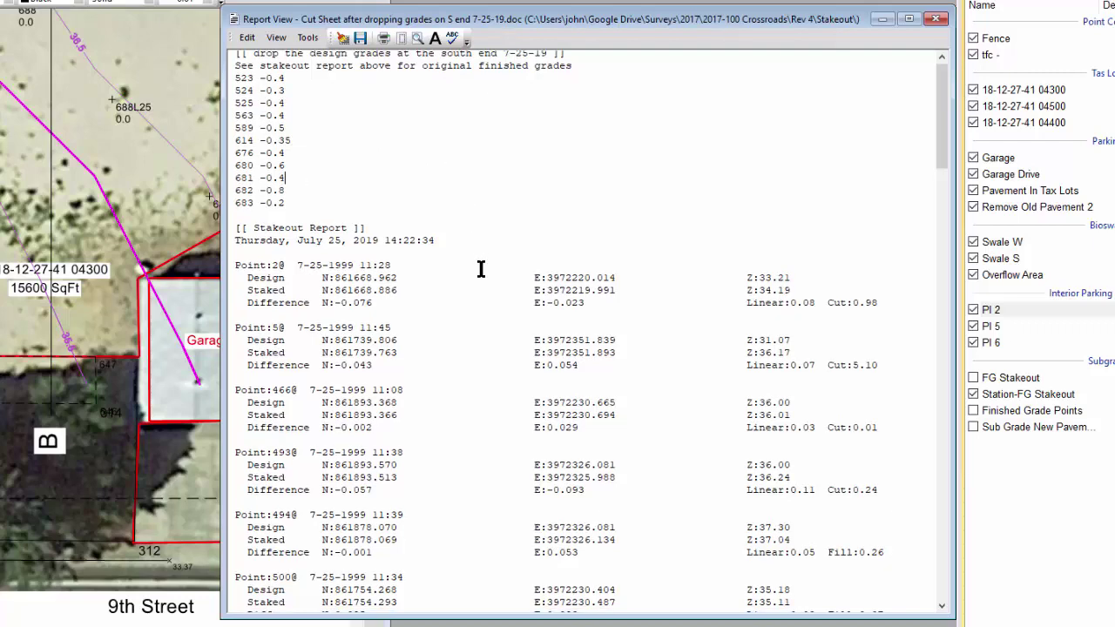
Examine the design, staked and cut/fill values in the Stakeout Report, and close the report
scroll(480, 266, down, 2)
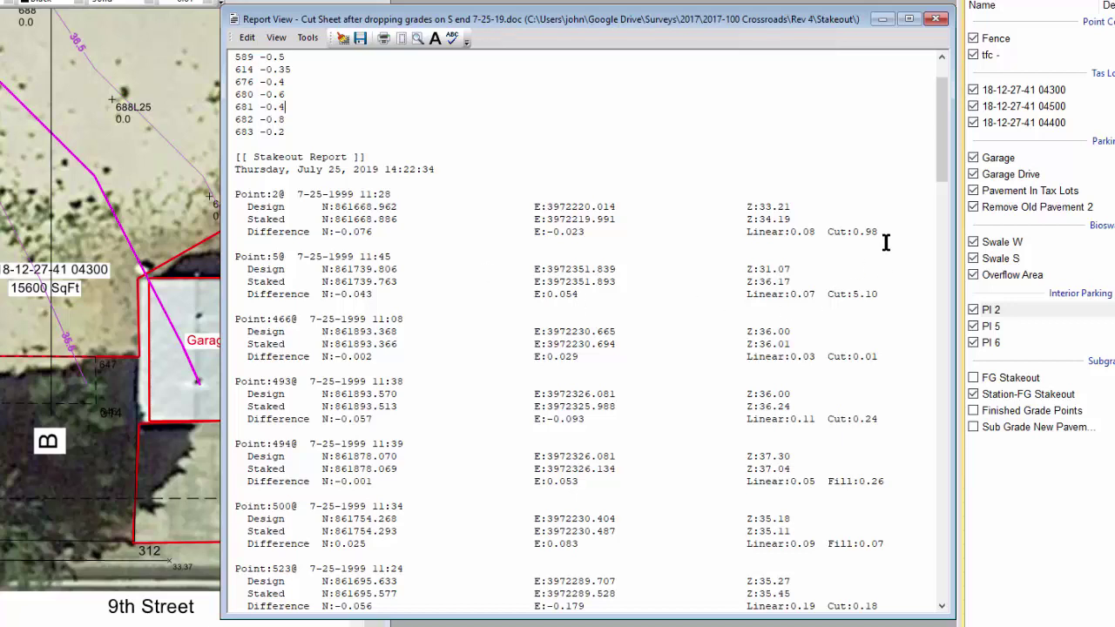
scroll(884, 236, up, 1)
scroll(883, 236, up, 1)
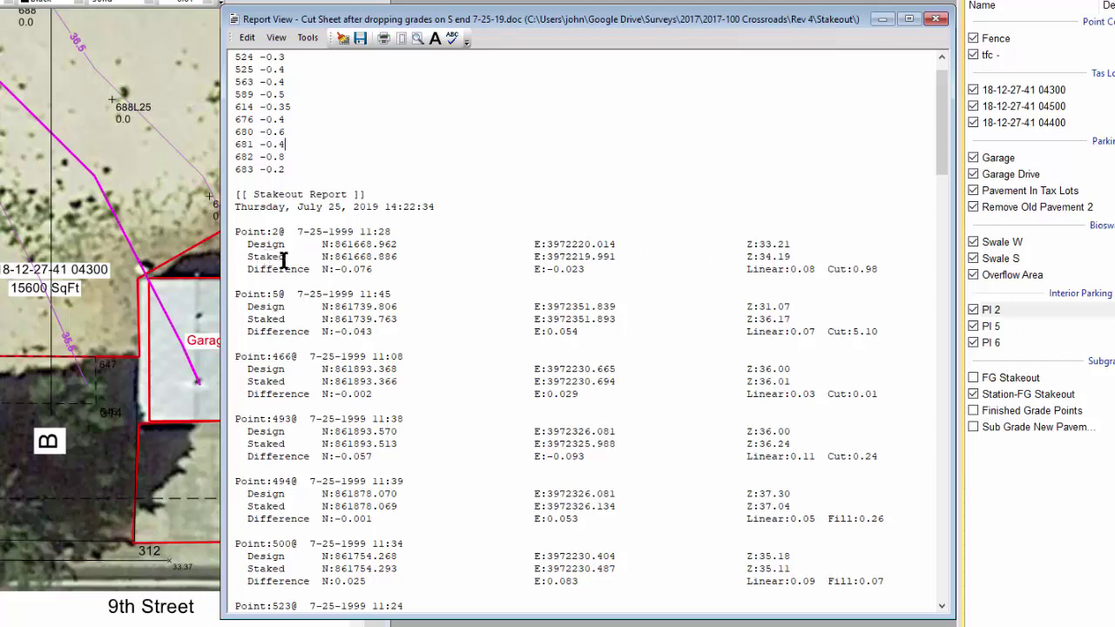
click(802, 245)
click(880, 270)
click(936, 19)
Look over the station and offset points and the contours between 10th Street and point 688 in the drawing
drag(358, 359, 361, 126)
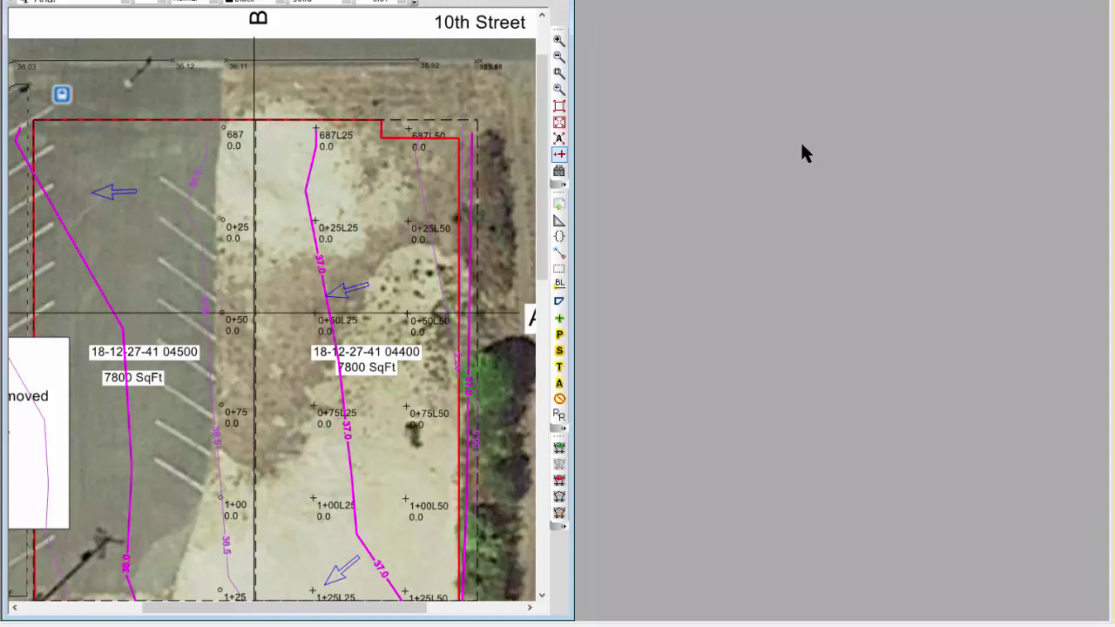
drag(540, 229, 539, 296)
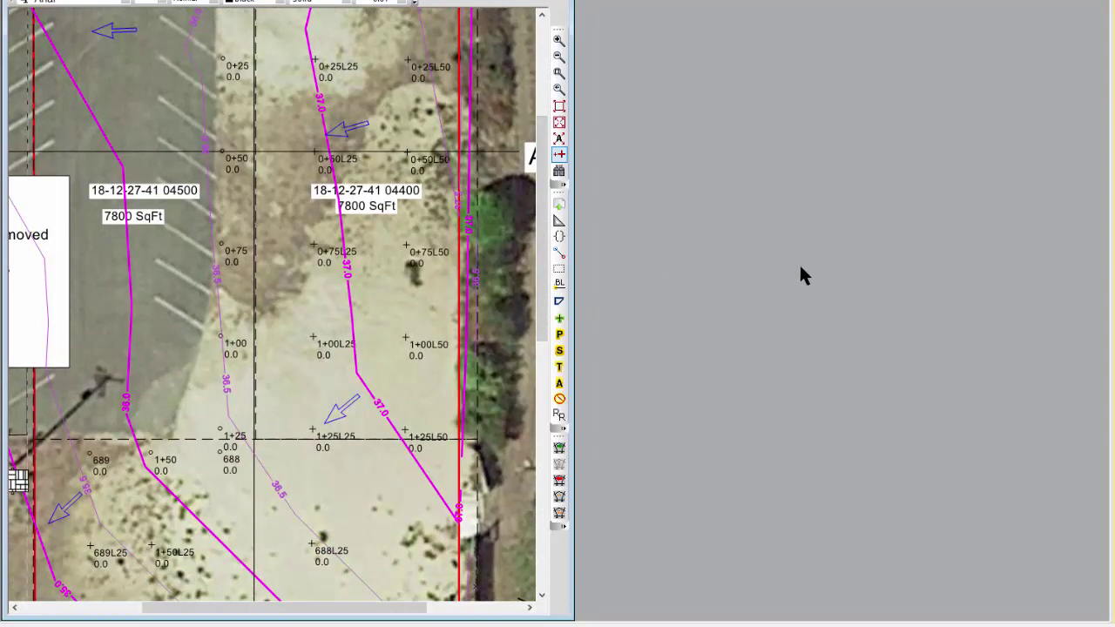
drag(543, 291, 531, 242)
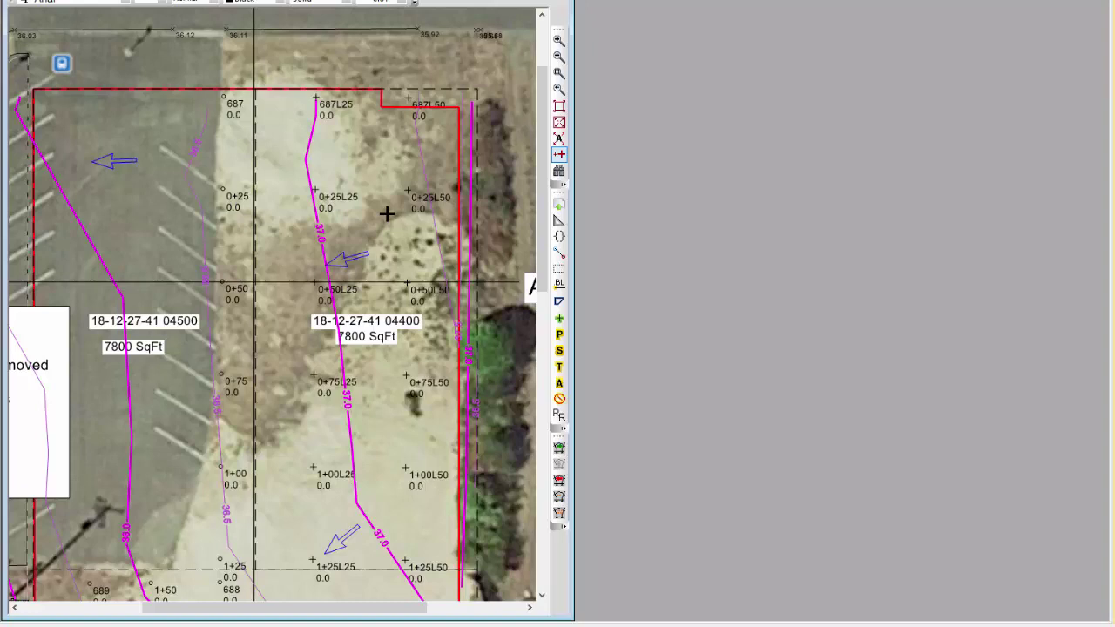
click(477, 331)
Open the drawing settings of the Station-FG Stakeout traverse and set its control point line type to Solid
right_click(345, 199)
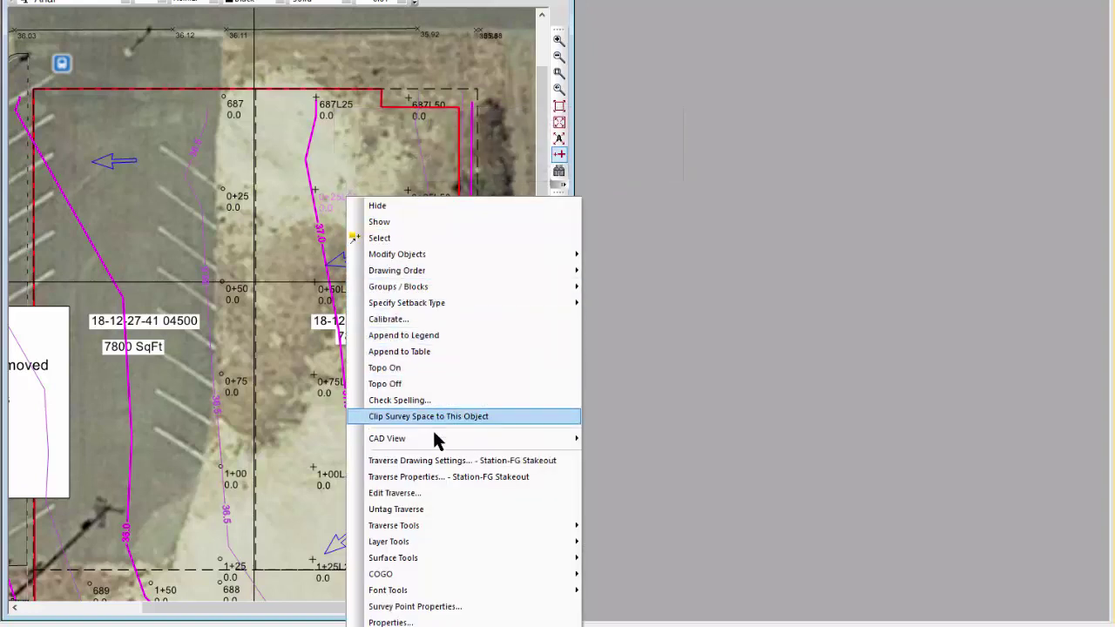
click(427, 477)
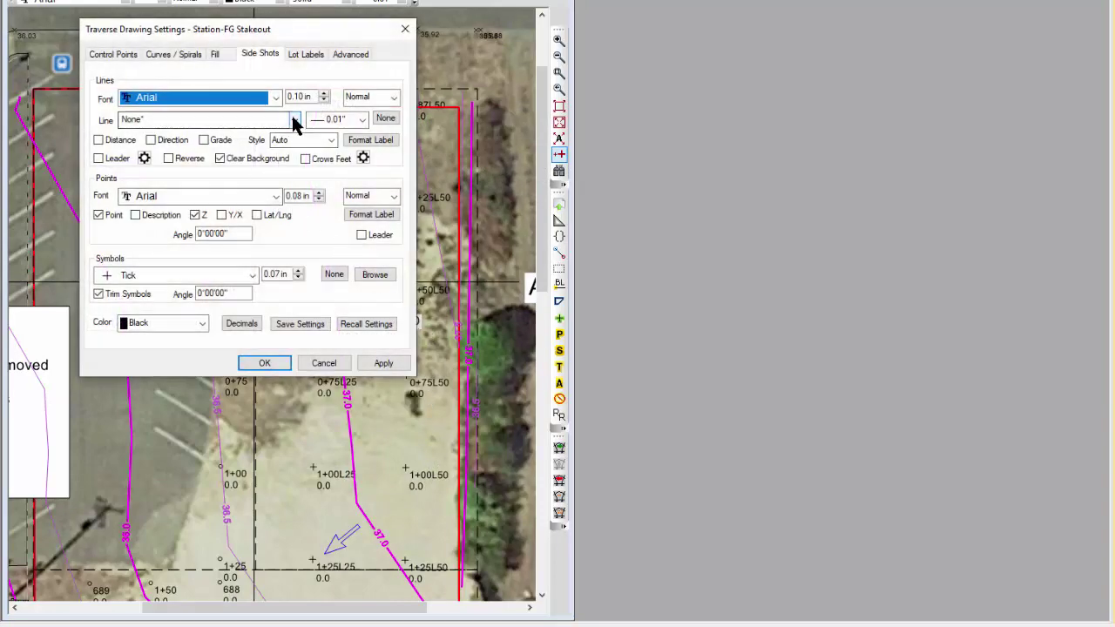
click(135, 56)
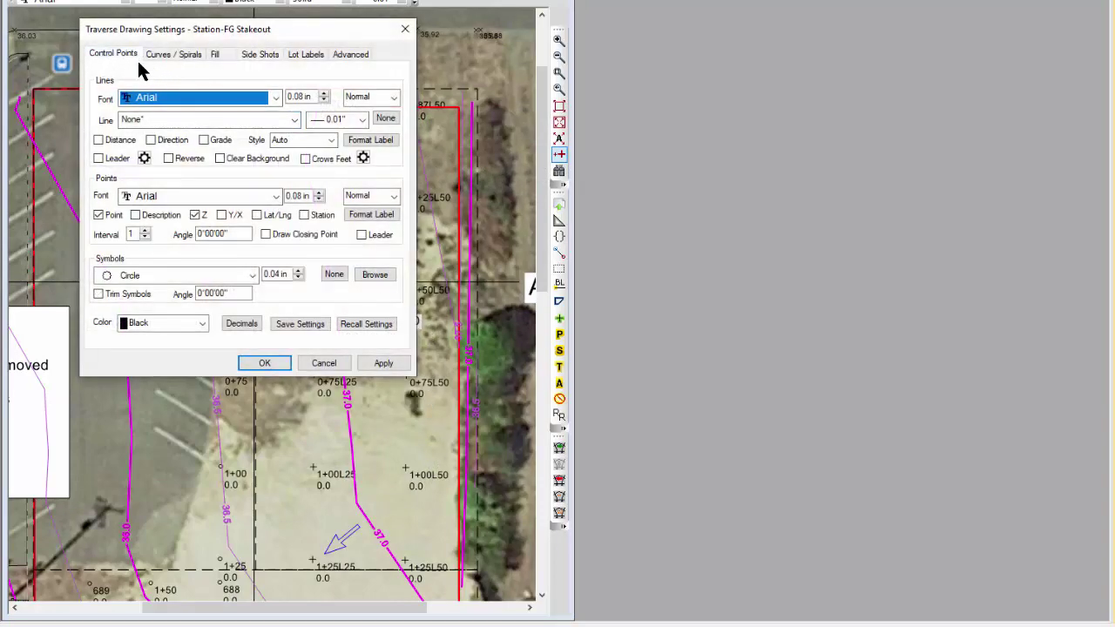
click(295, 120)
drag(386, 331, 387, 388)
click(171, 229)
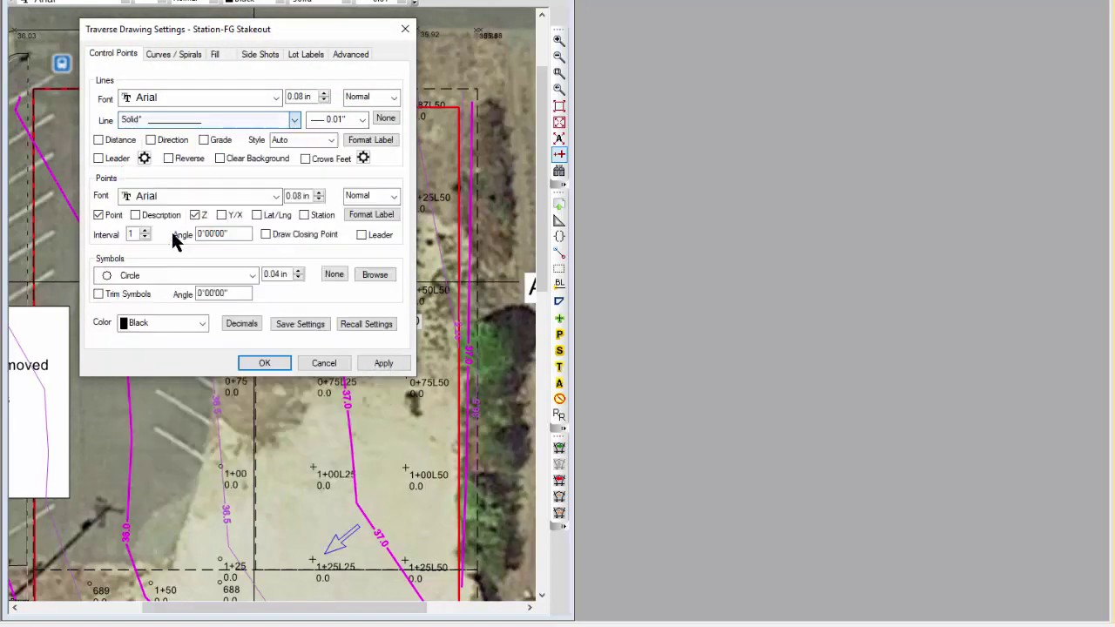
Set the traverse's side shot line type to Dashed and apply the drawing settings
click(253, 56)
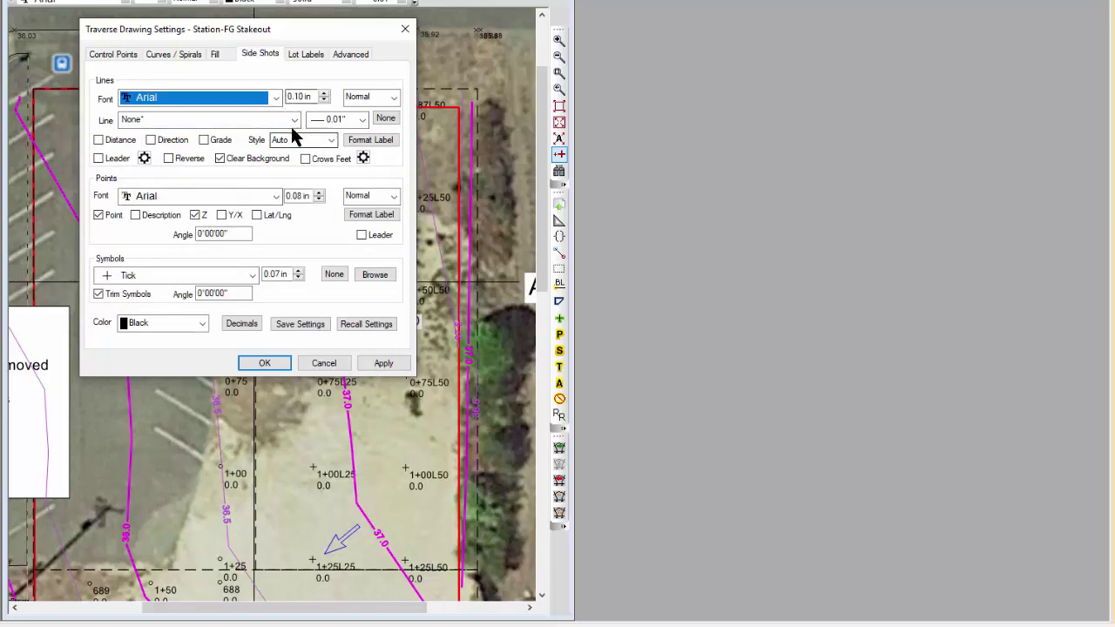
click(293, 121)
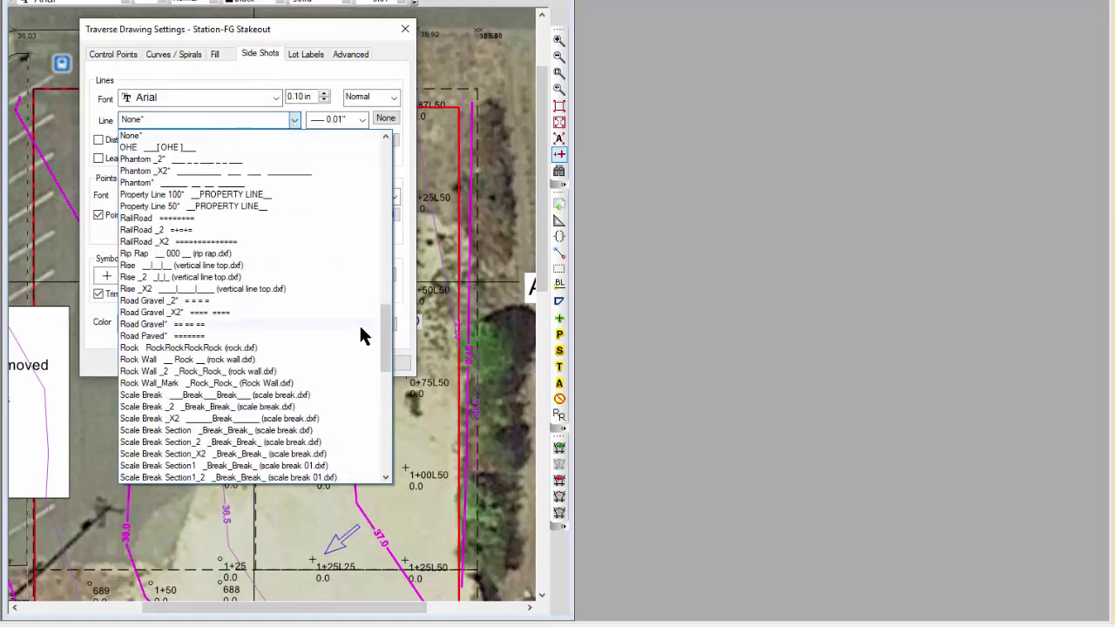
drag(387, 356, 391, 232)
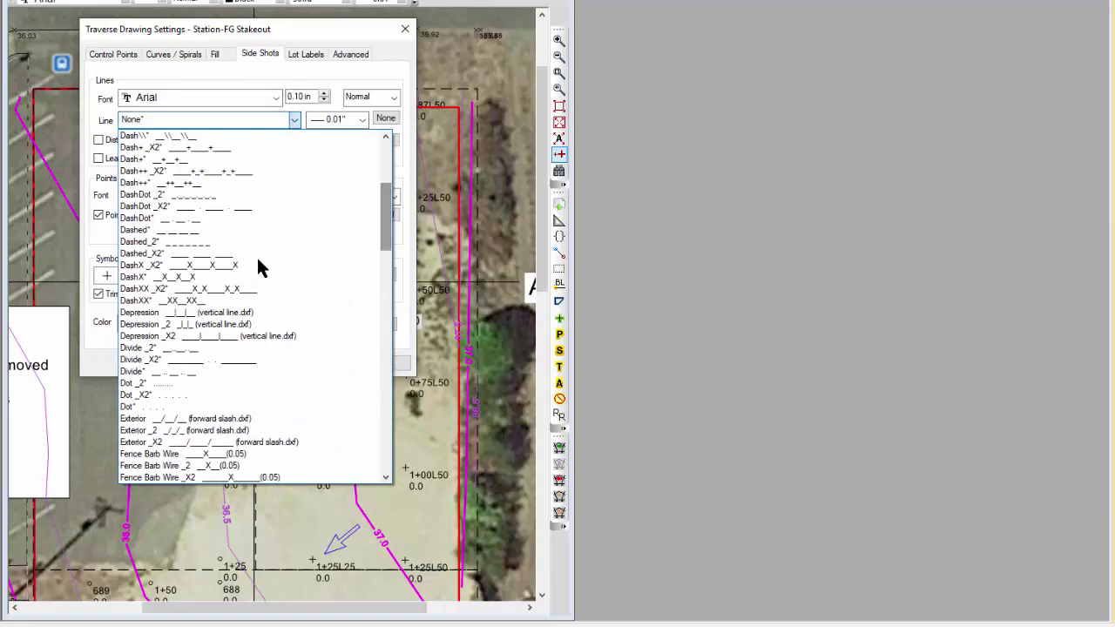
click(165, 229)
click(267, 362)
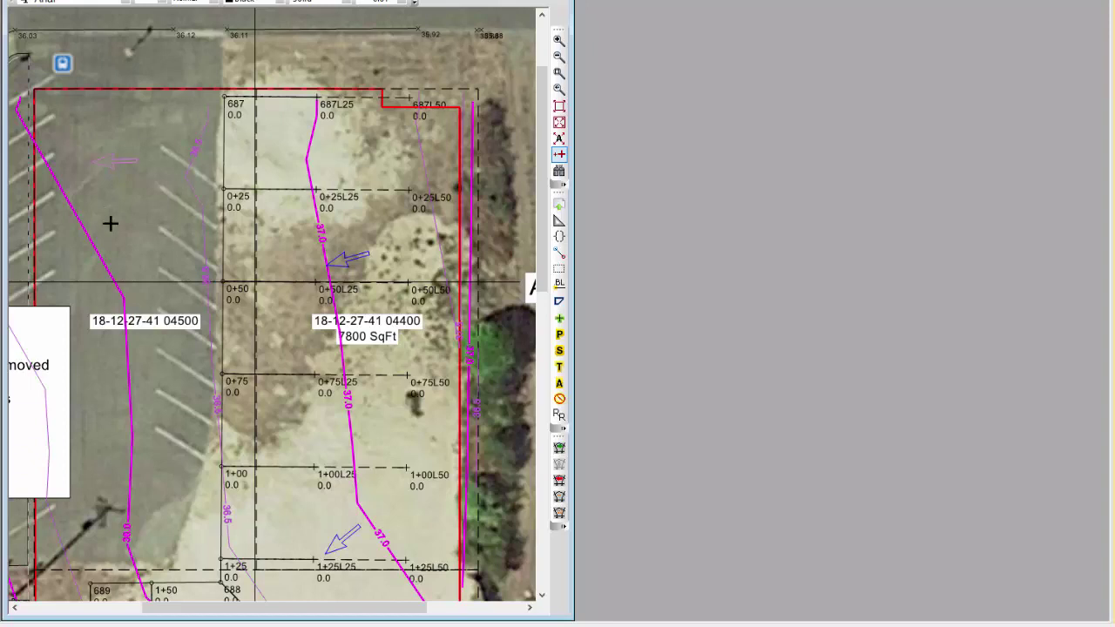
Examine the solid control lines, the dashed side shot lines and the point elevations of the Station-FG Stakeout traverse
drag(540, 93, 546, 138)
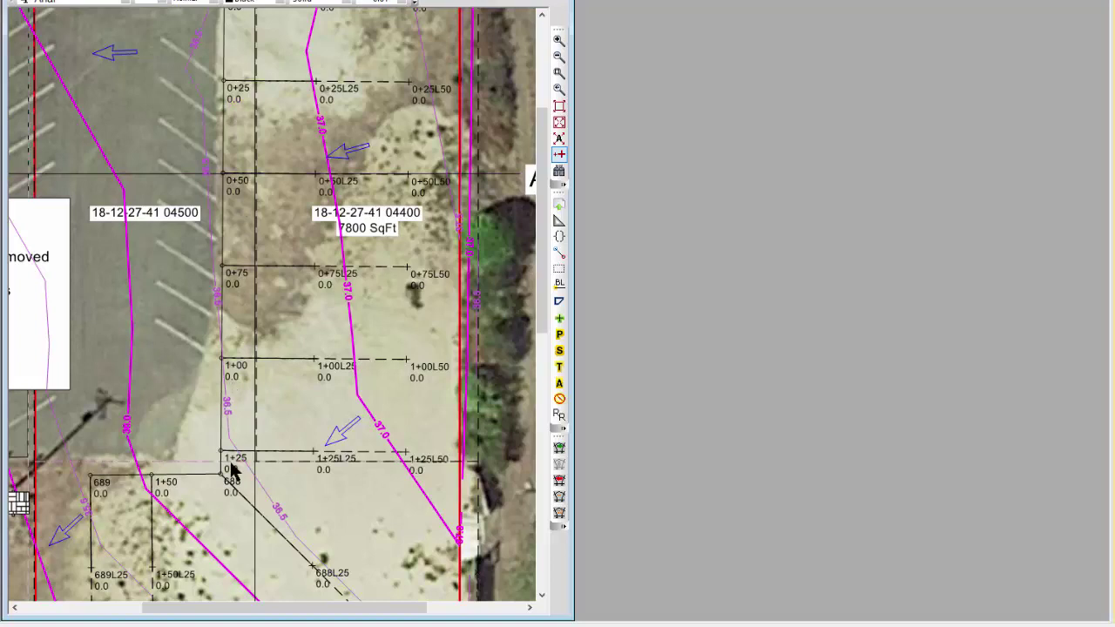
mouse_move(99, 483)
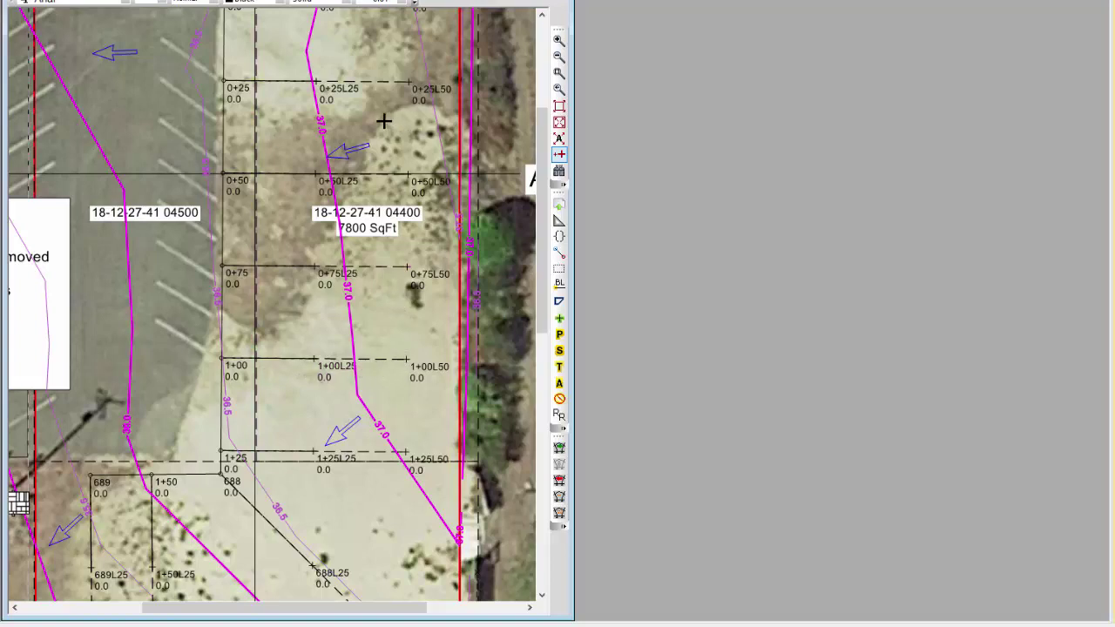
scroll(384, 121, up, 1)
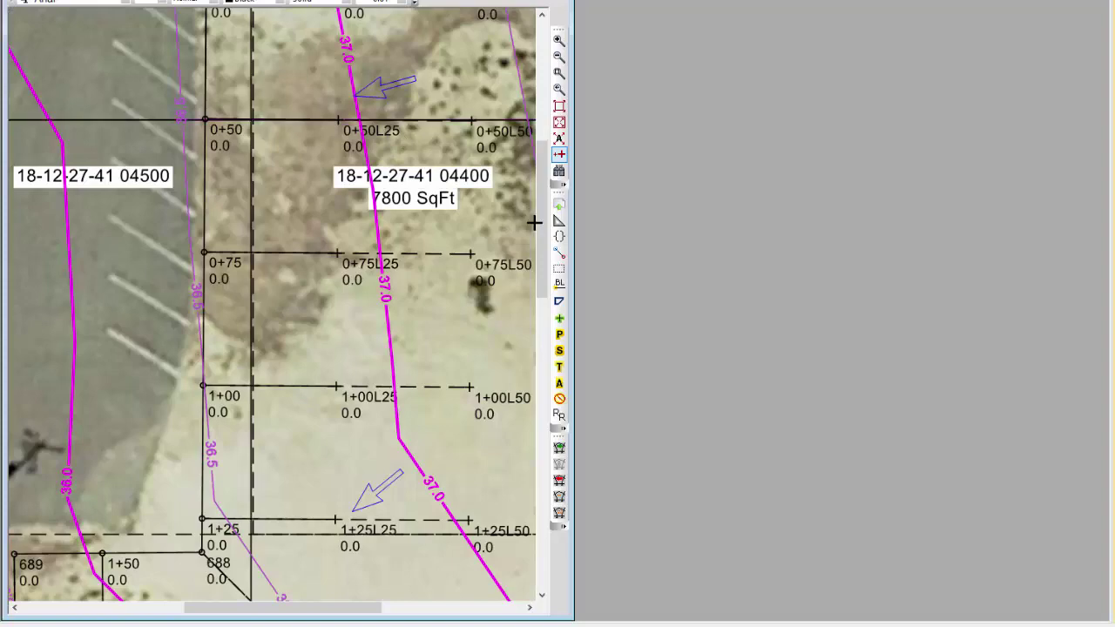
mouse_move(542, 236)
mouse_down()
mouse_move(549, 129)
mouse_move(549, 177)
mouse_up()
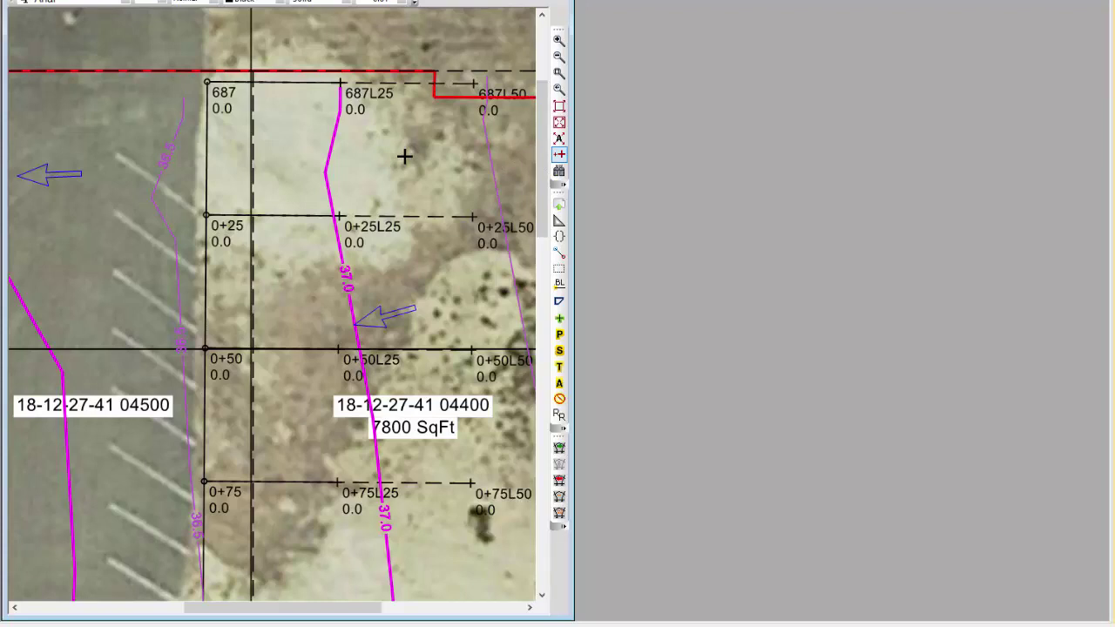
click(331, 149)
scroll(381, 272, down, 2)
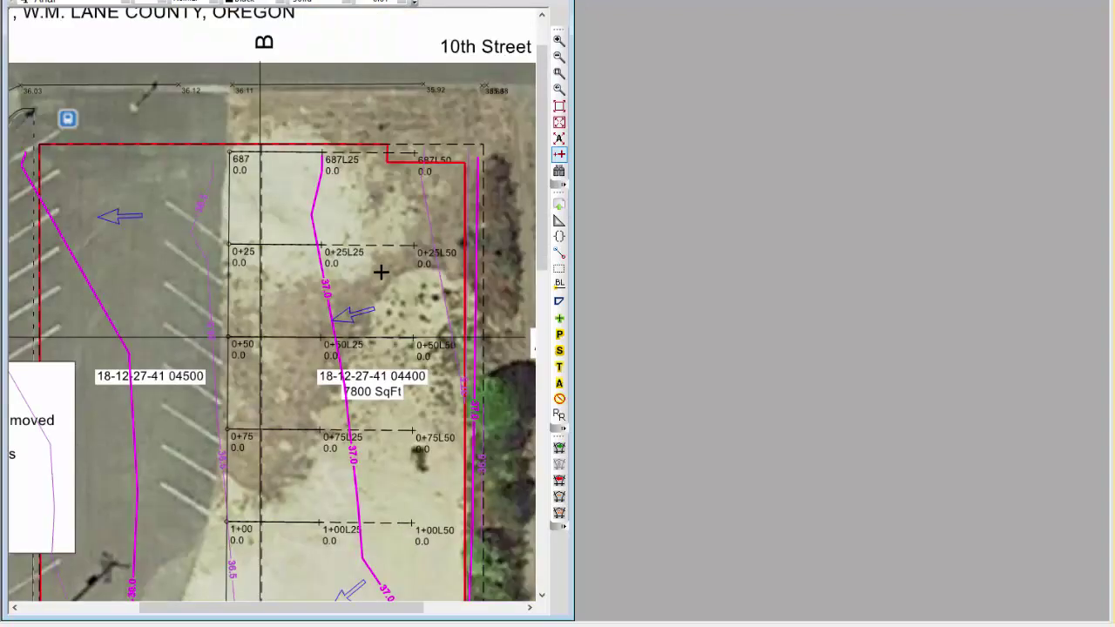
scroll(381, 272, down, 1)
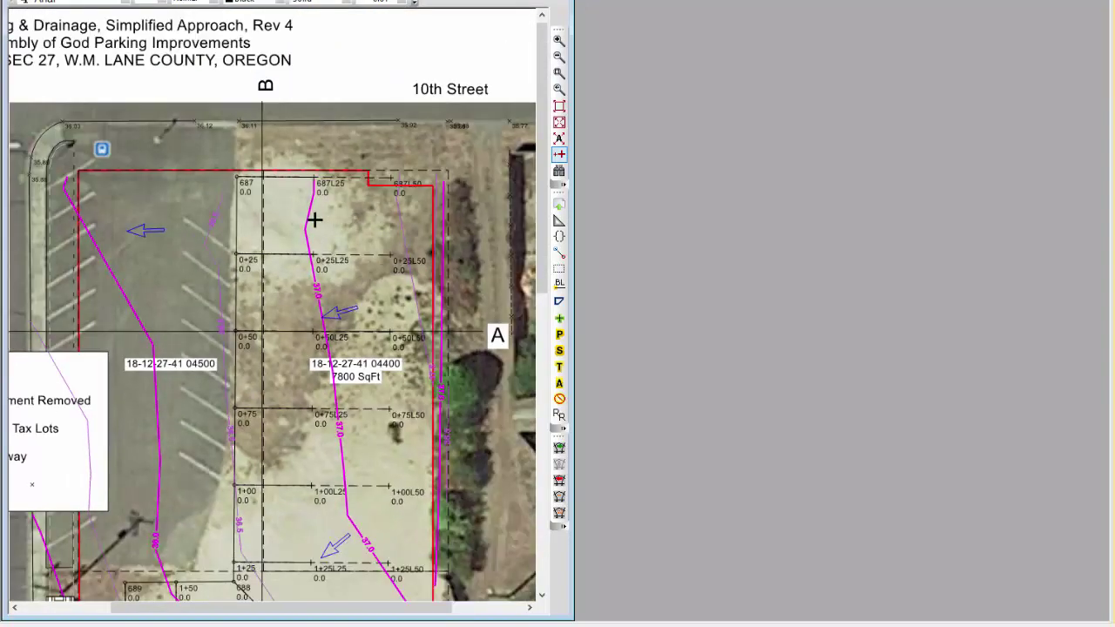
Create a transect of the Finished Grade Points surface along proposed drainage line B and name it Transect BB
mouse_move(310, 229)
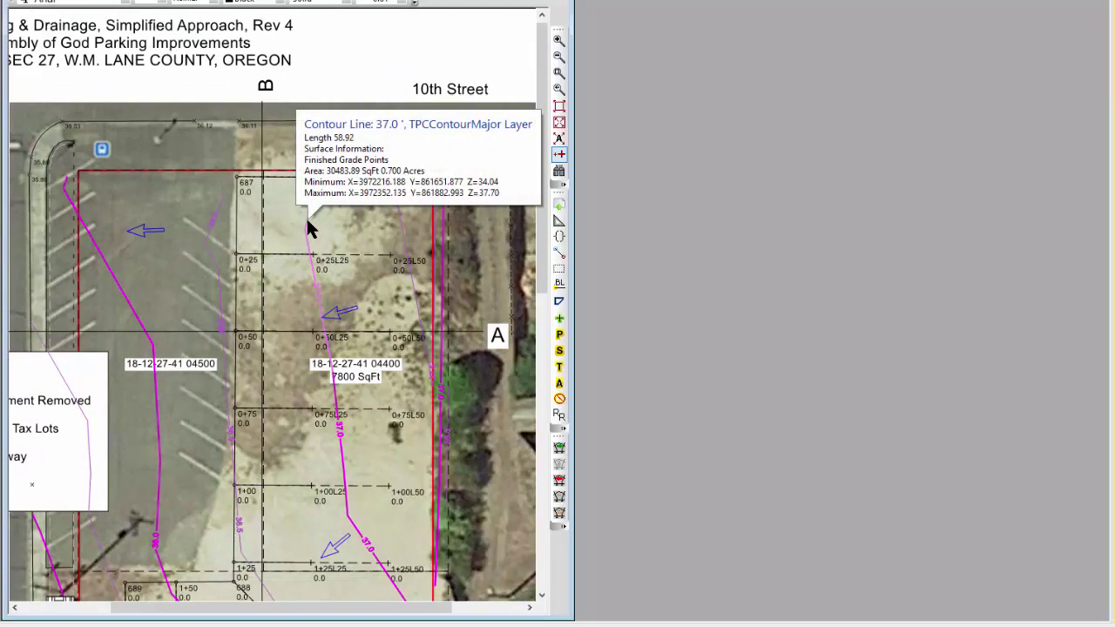
right_click(309, 229)
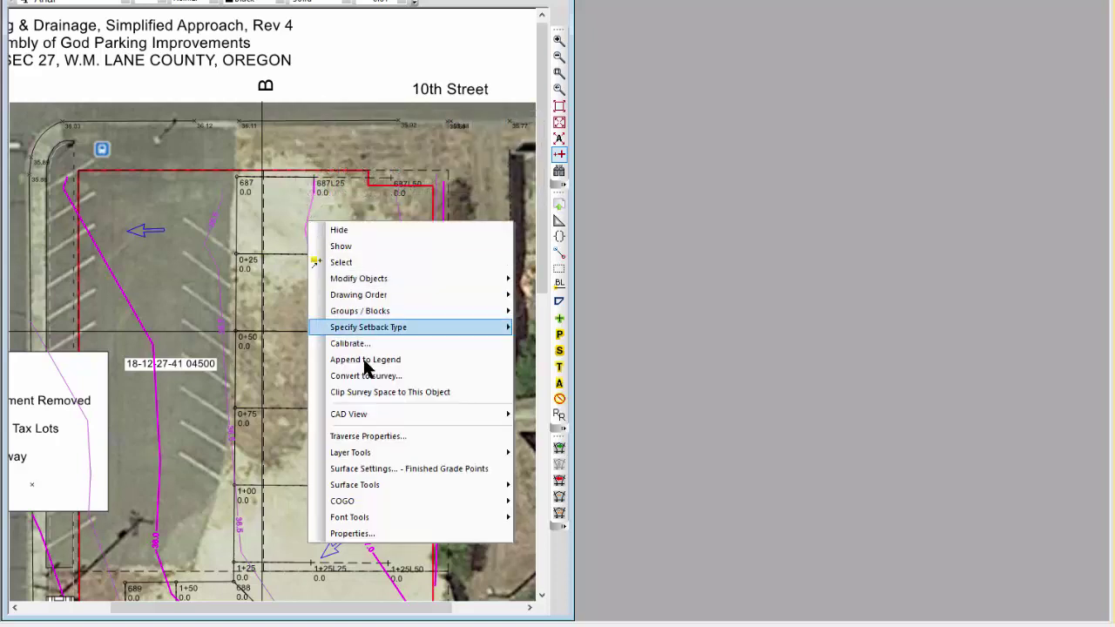
mouse_move(375, 484)
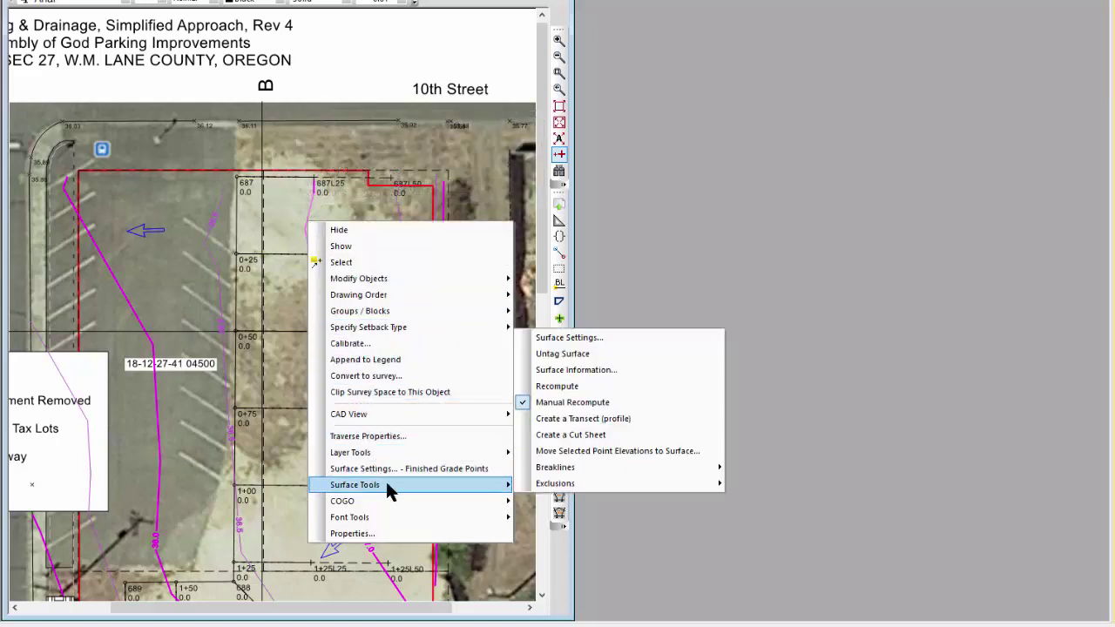
click(591, 420)
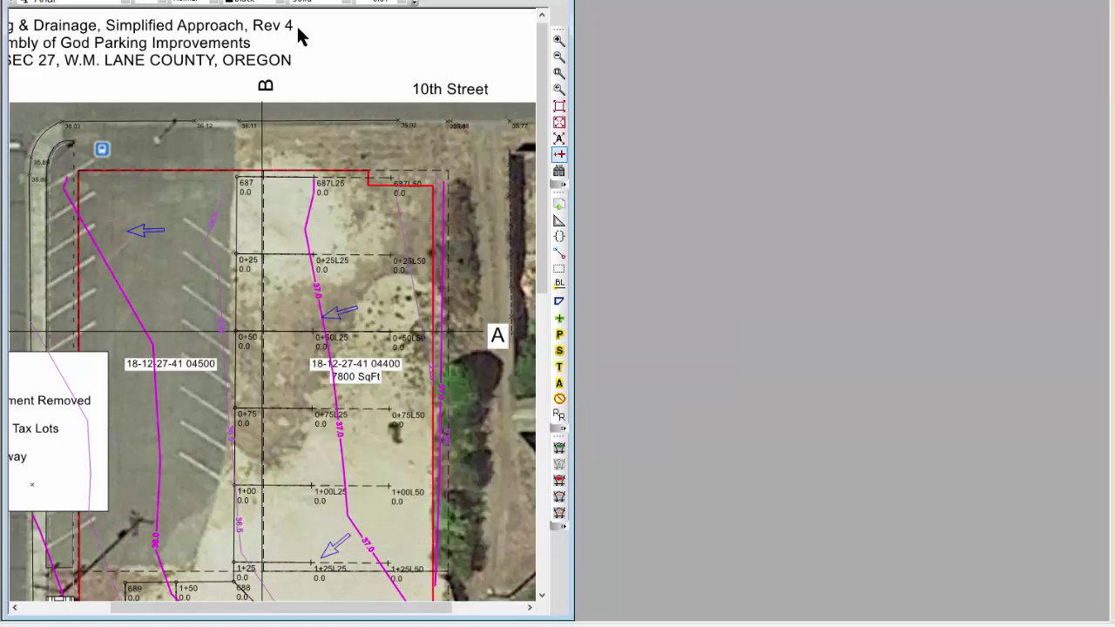
click(263, 88)
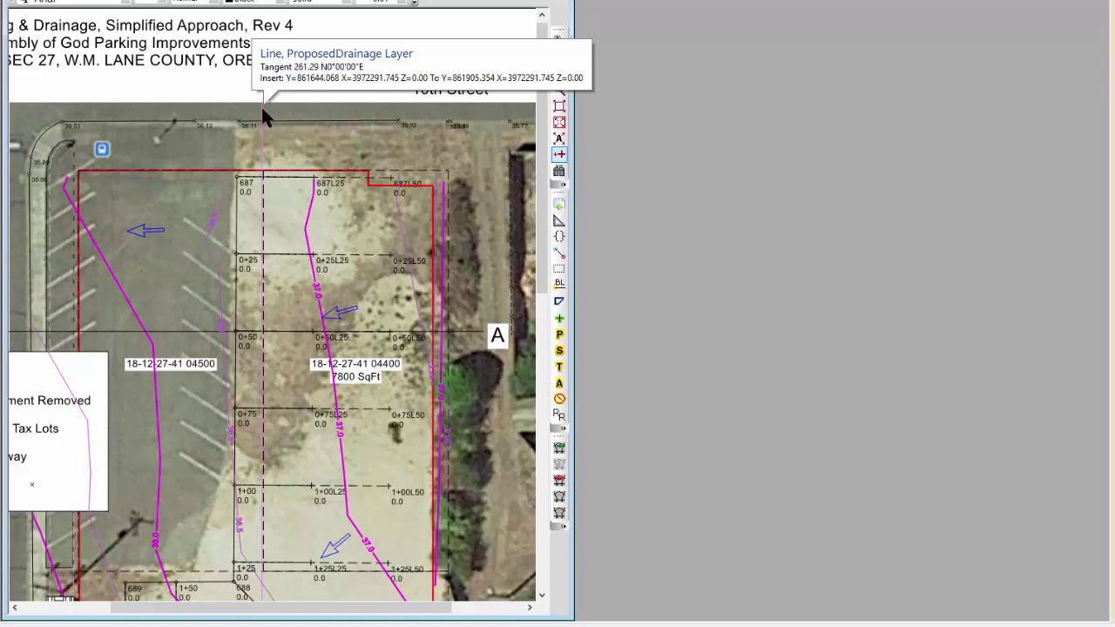
click(260, 104)
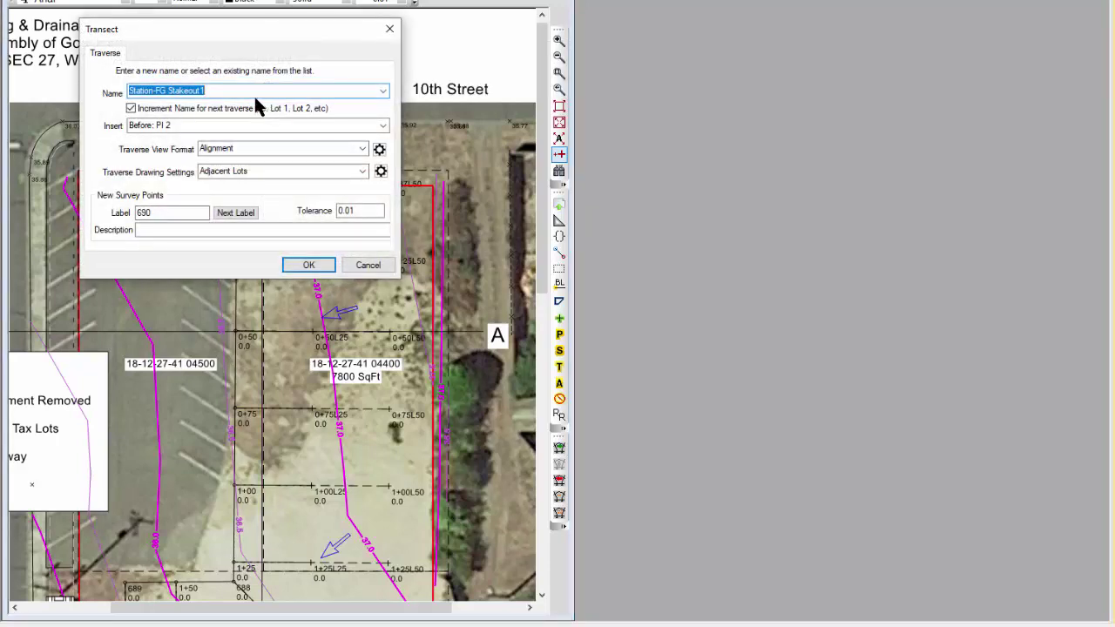
text(Tran)
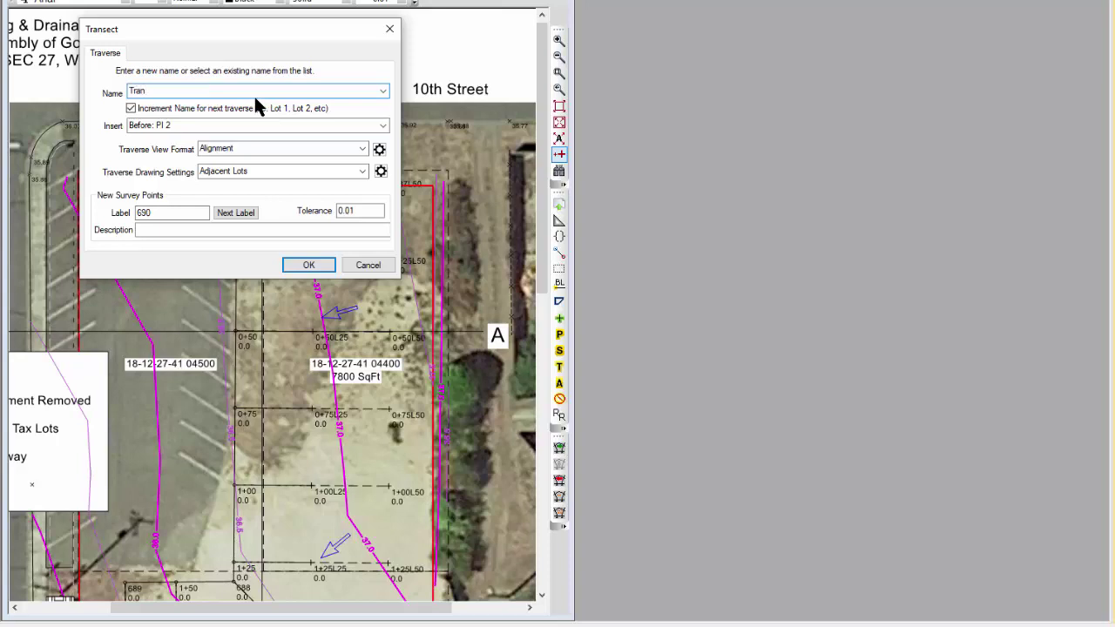
text(sect BB)
click(305, 266)
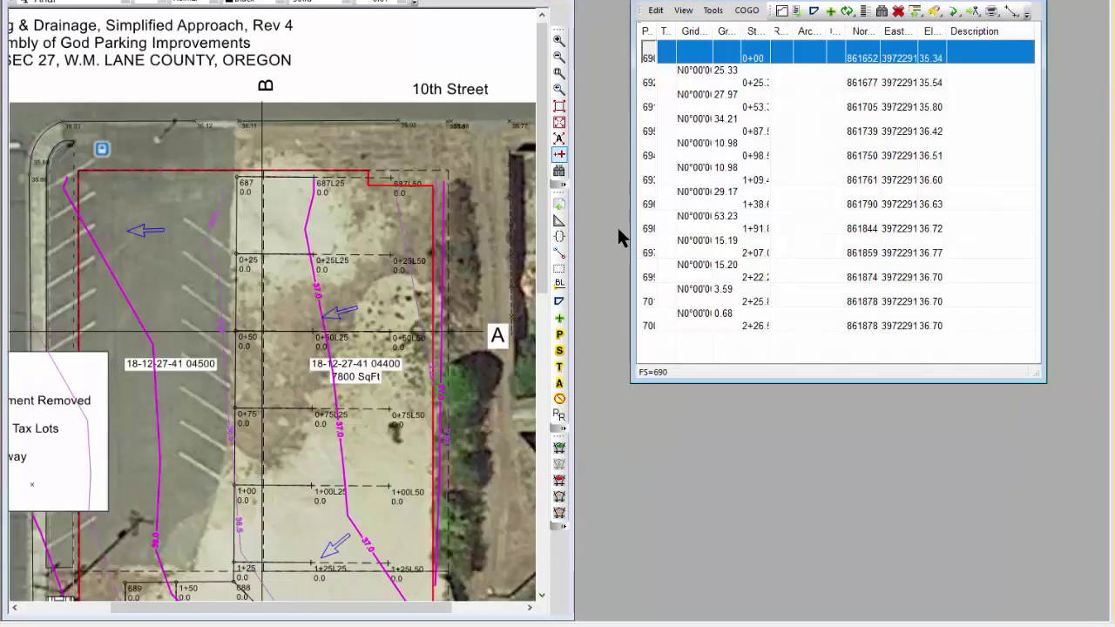
Open a temporary drawing of Transect BB and display it in Profile Mode
click(780, 12)
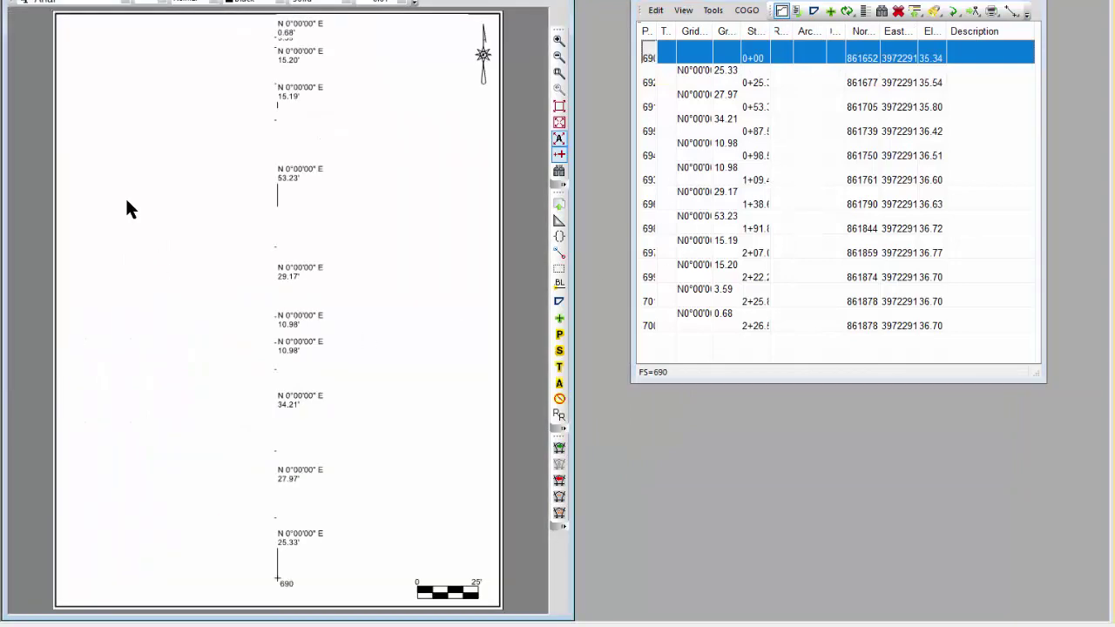
right_click(127, 203)
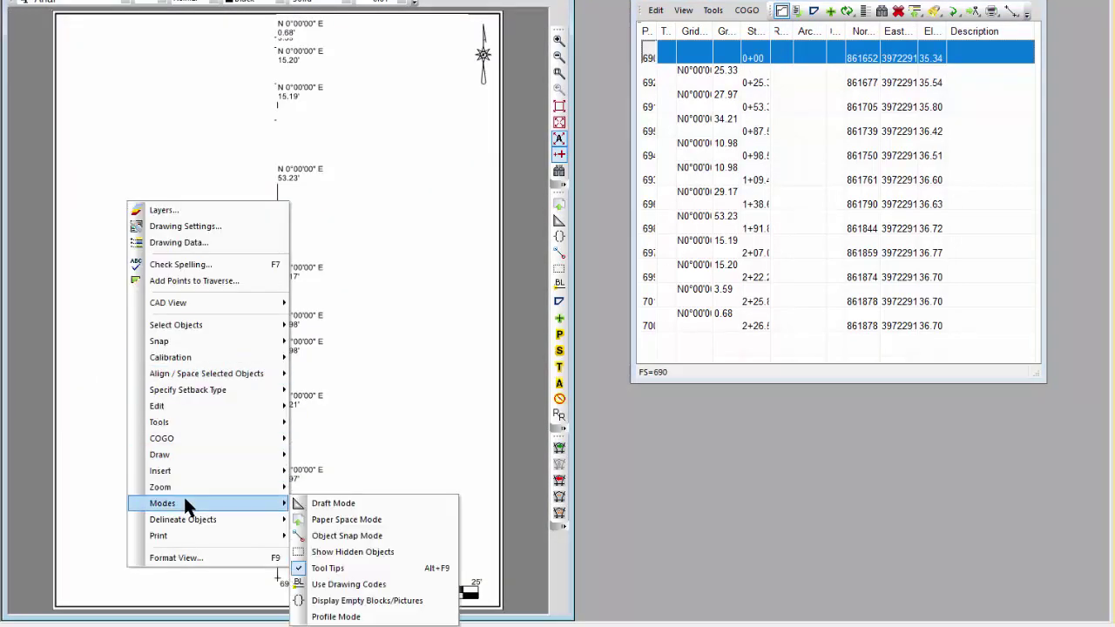
click(338, 614)
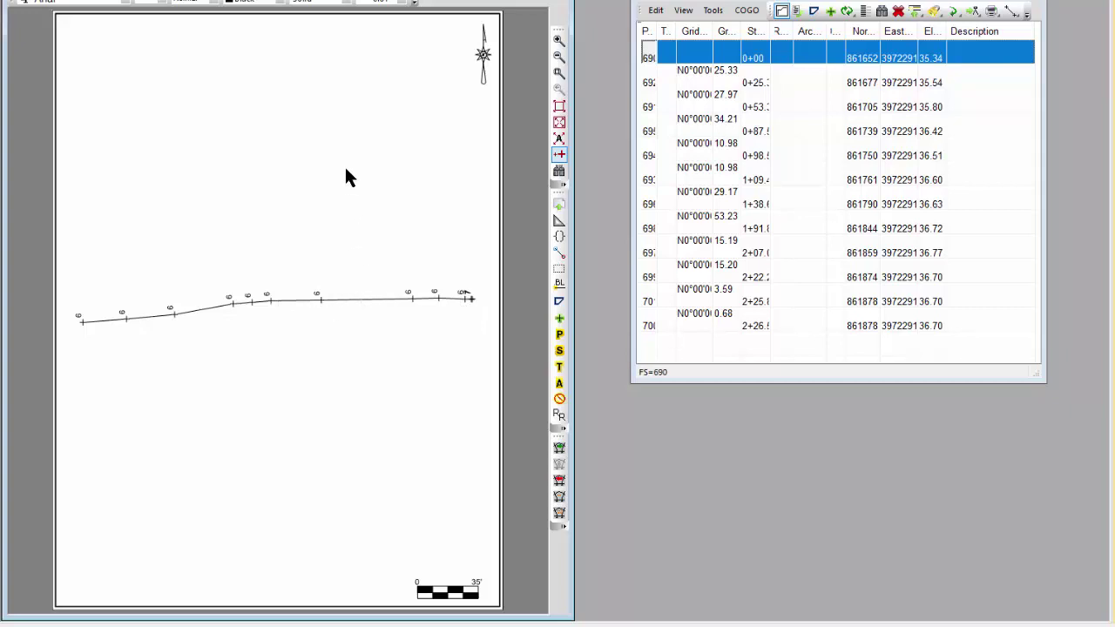
Add a grid to the transect profile with an X-interval of 10 and a Y-interval of 1.00
click(520, 1)
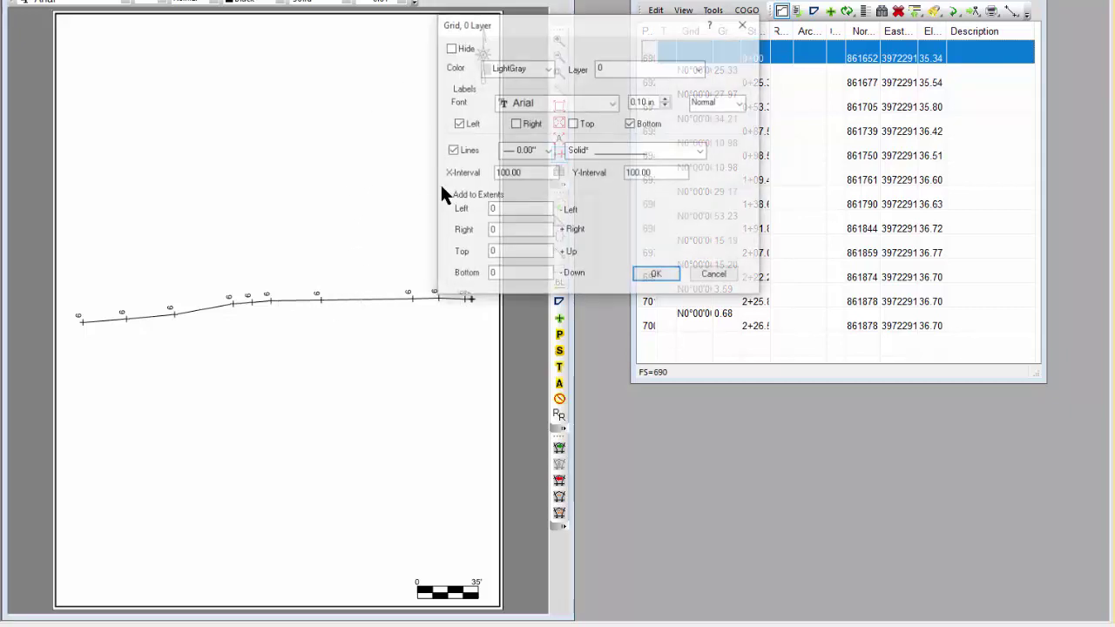
drag(525, 173, 448, 181)
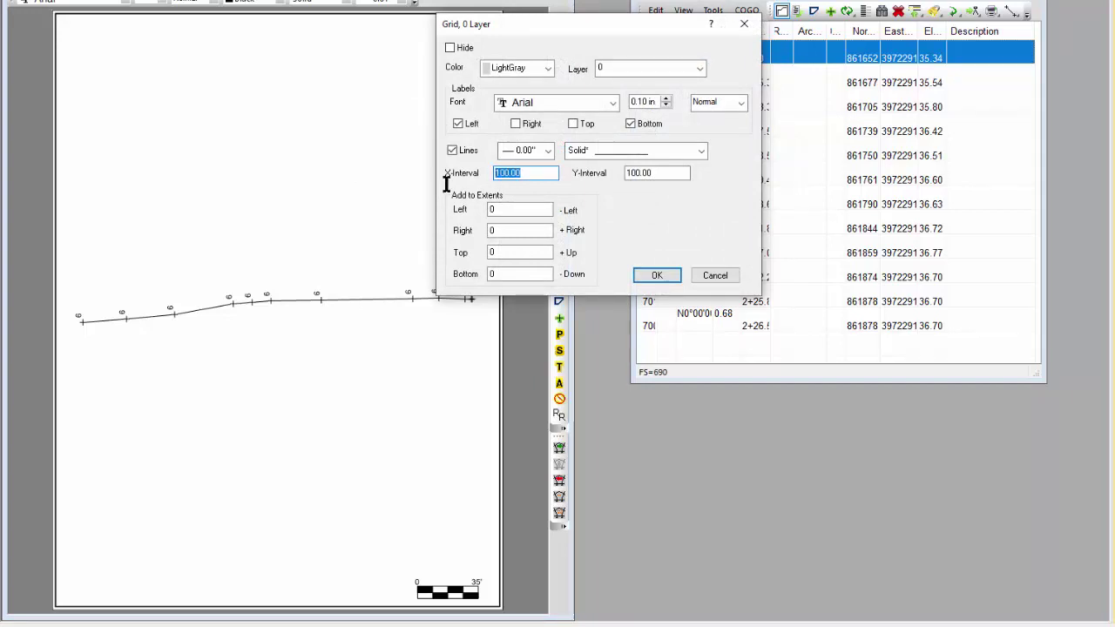
text(10)
key(Tab)
text(1.00)
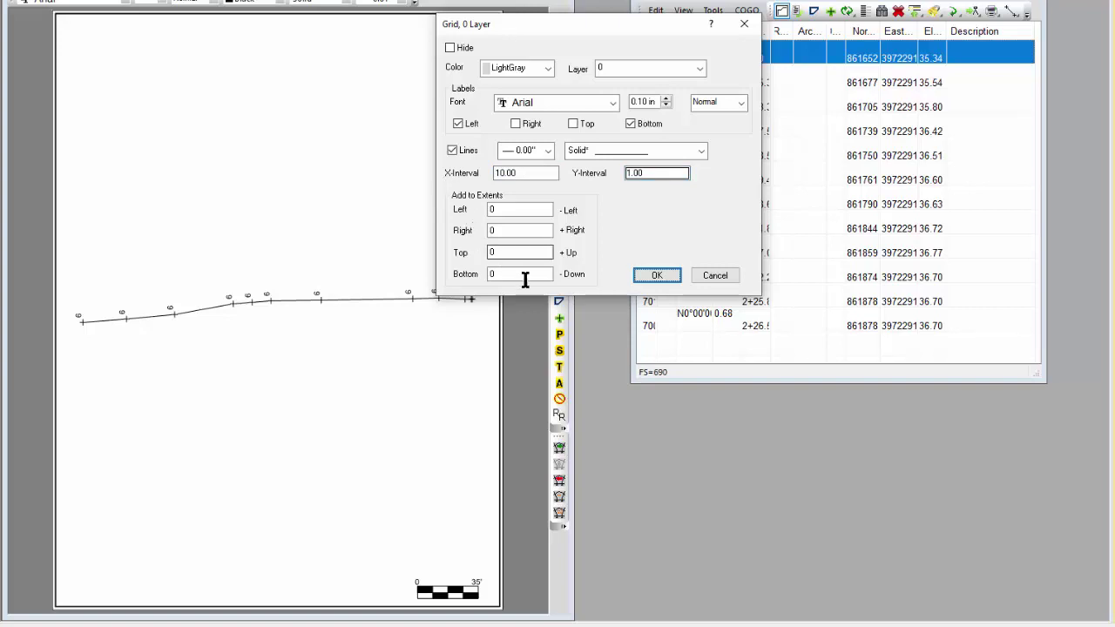
click(653, 274)
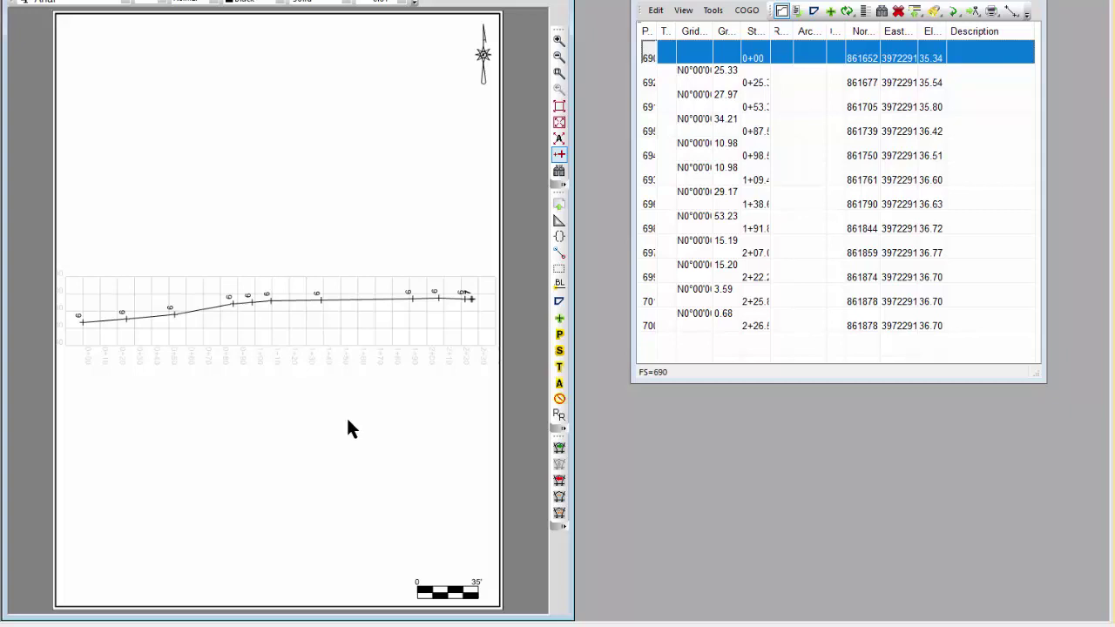
Close the Transect BB traverse and discard its temporary profile drawing to return to the grading and drainage drawing
click(1029, 7)
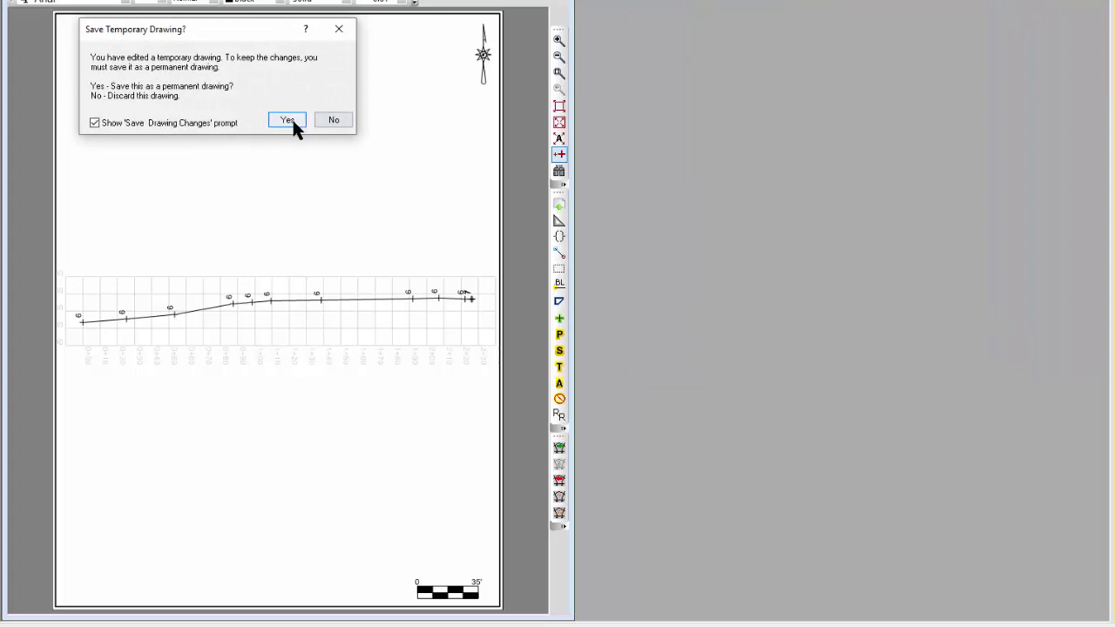
click(328, 118)
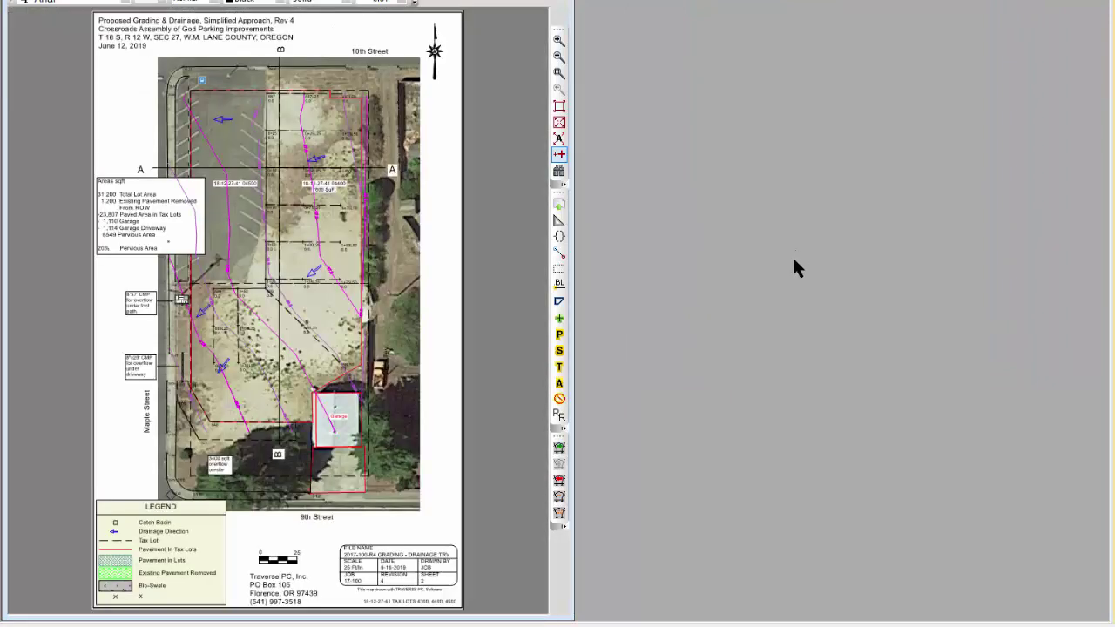
click(559, 73)
mouse_move(209, 107)
mouse_down()
mouse_move(274, 137)
mouse_move(364, 211)
mouse_up()
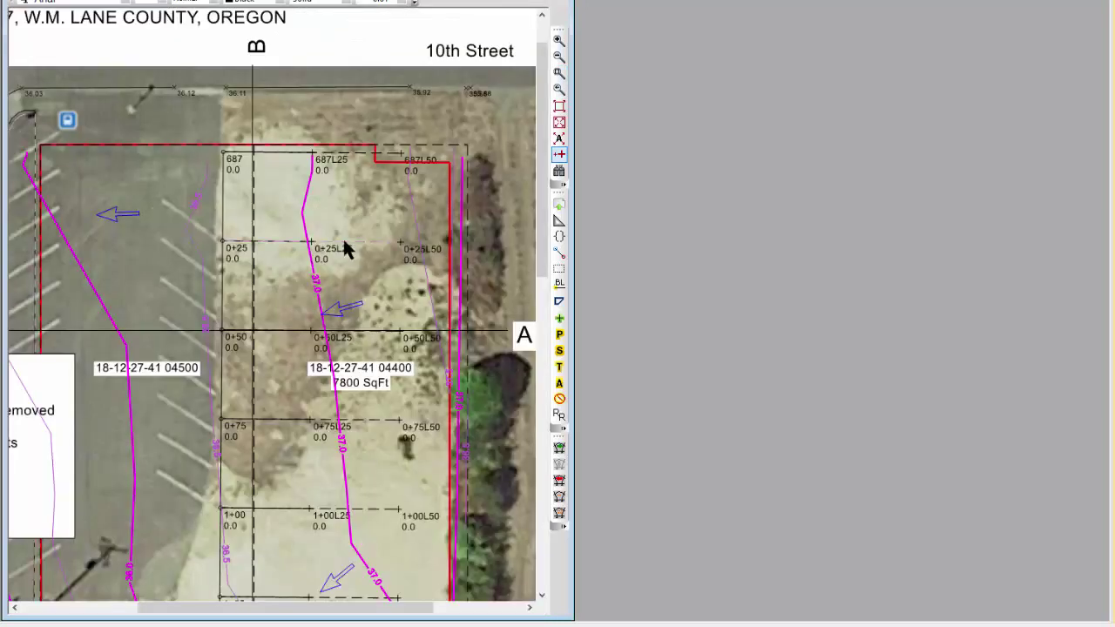
right_click(300, 213)
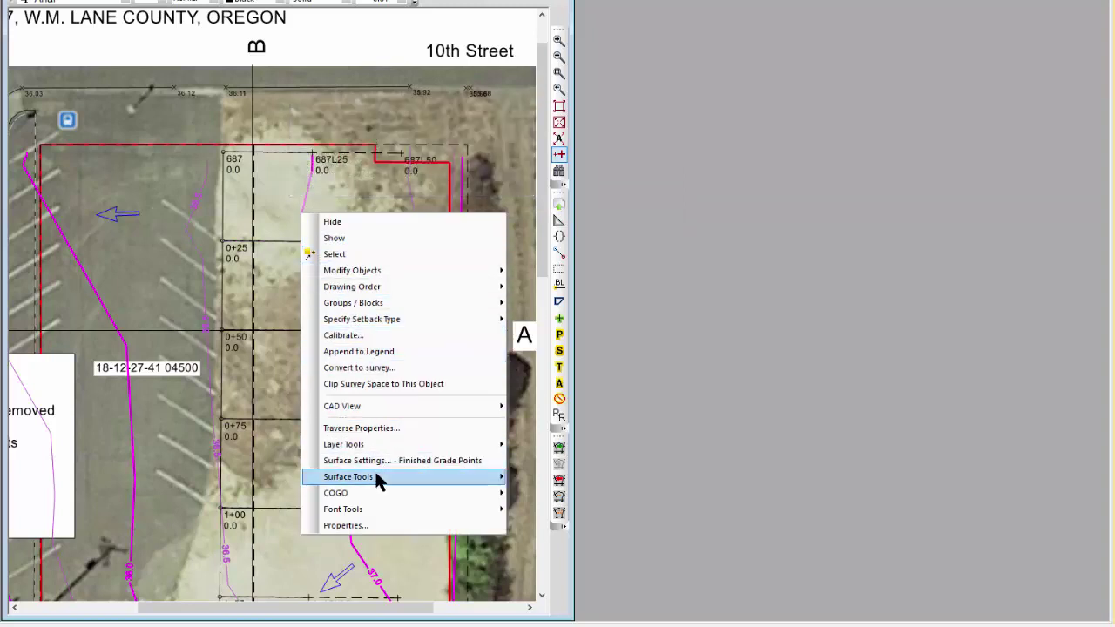
mouse_move(374, 477)
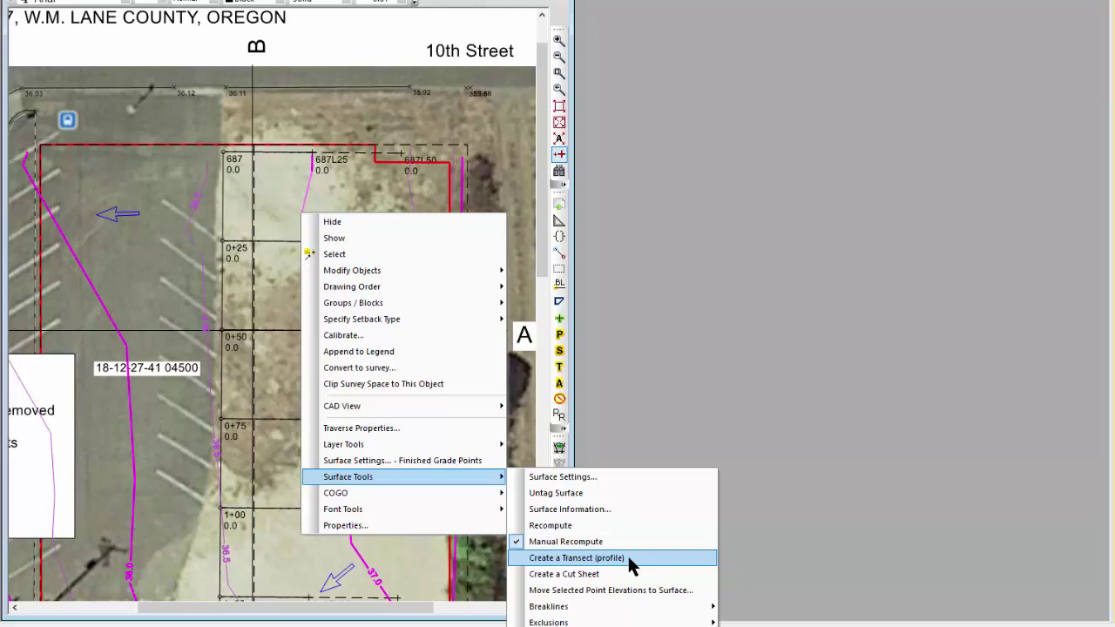
click(690, 394)
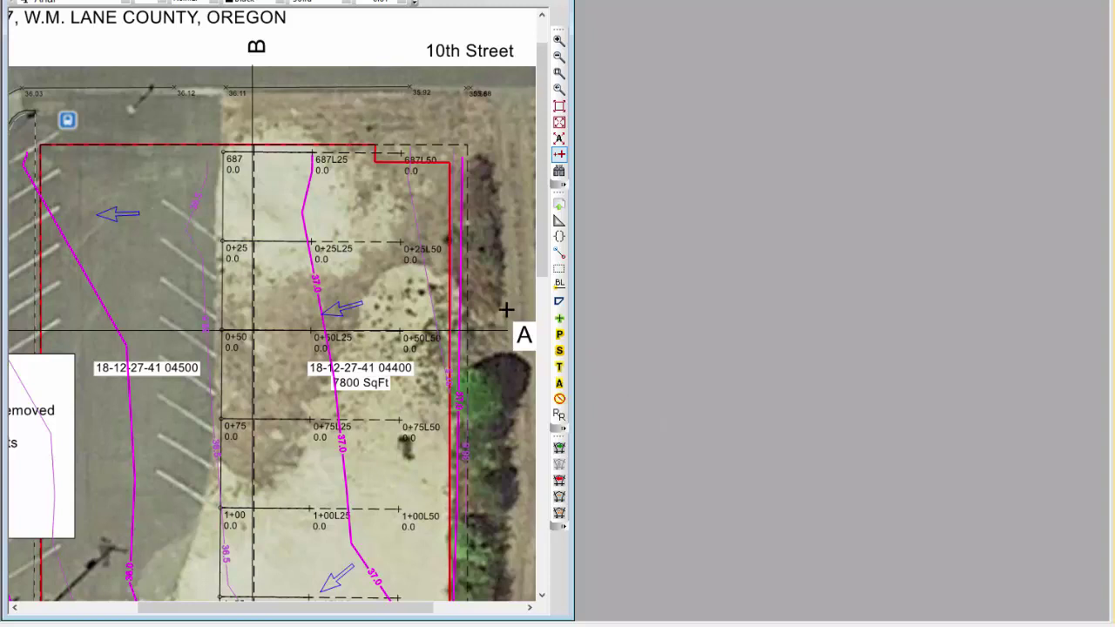
Start moving point elevations to a surface from point 0+25L25 and review which sets of points can be moved
mouse_move(344, 259)
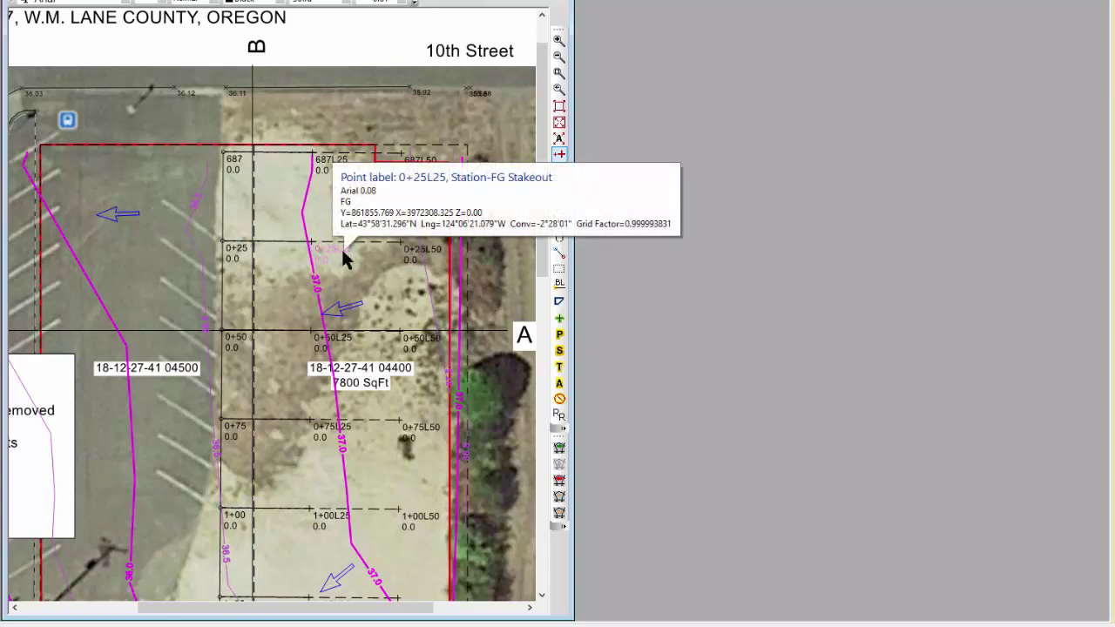
right_click(344, 258)
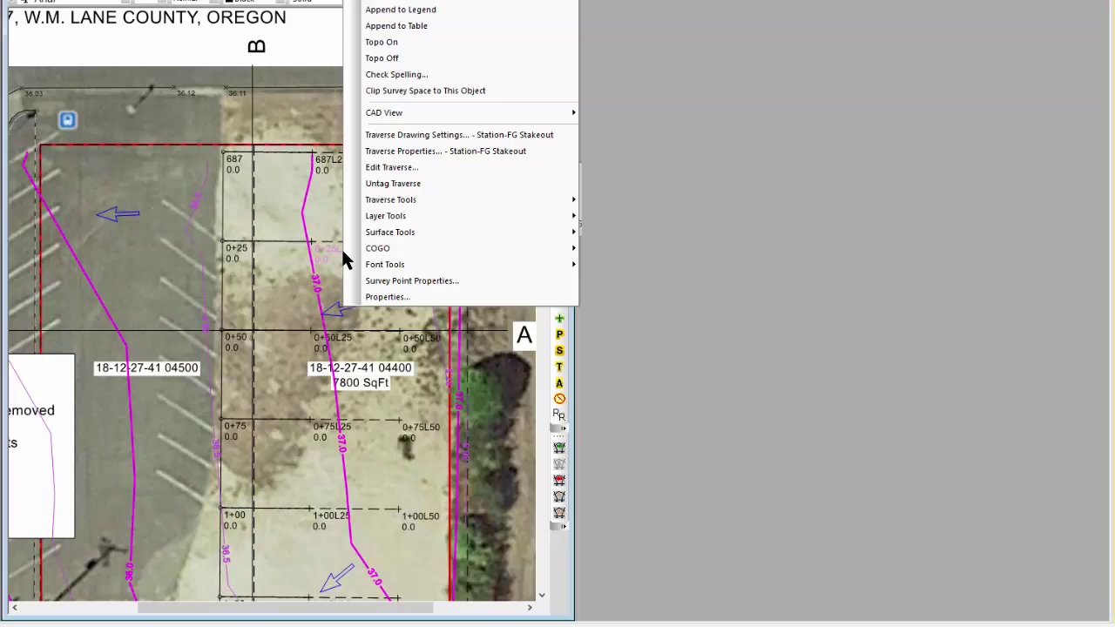
mouse_move(372, 235)
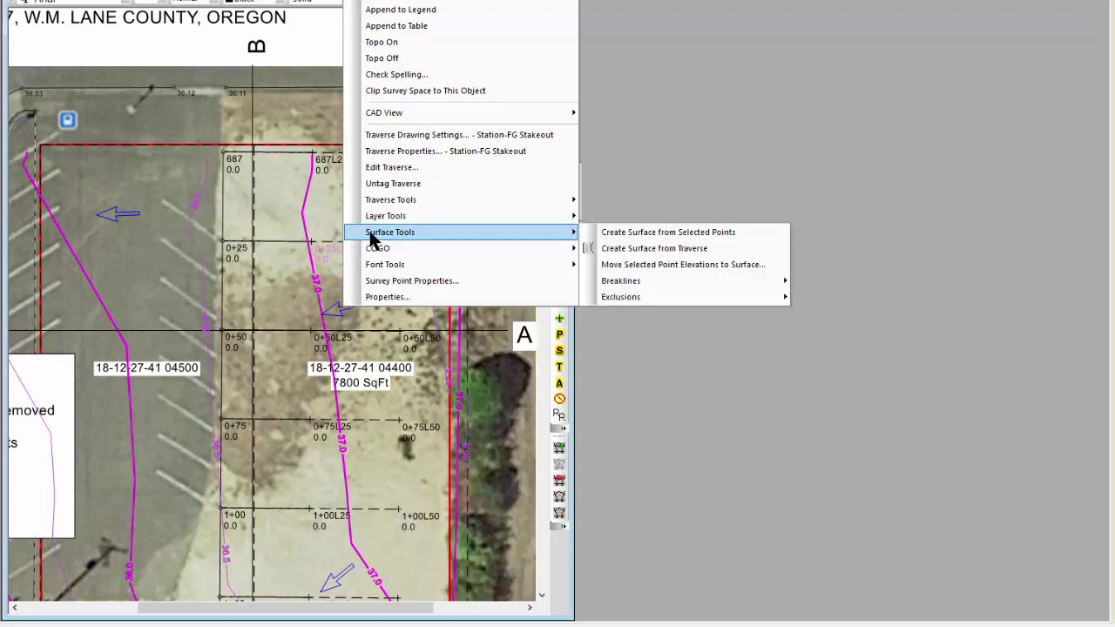
click(650, 263)
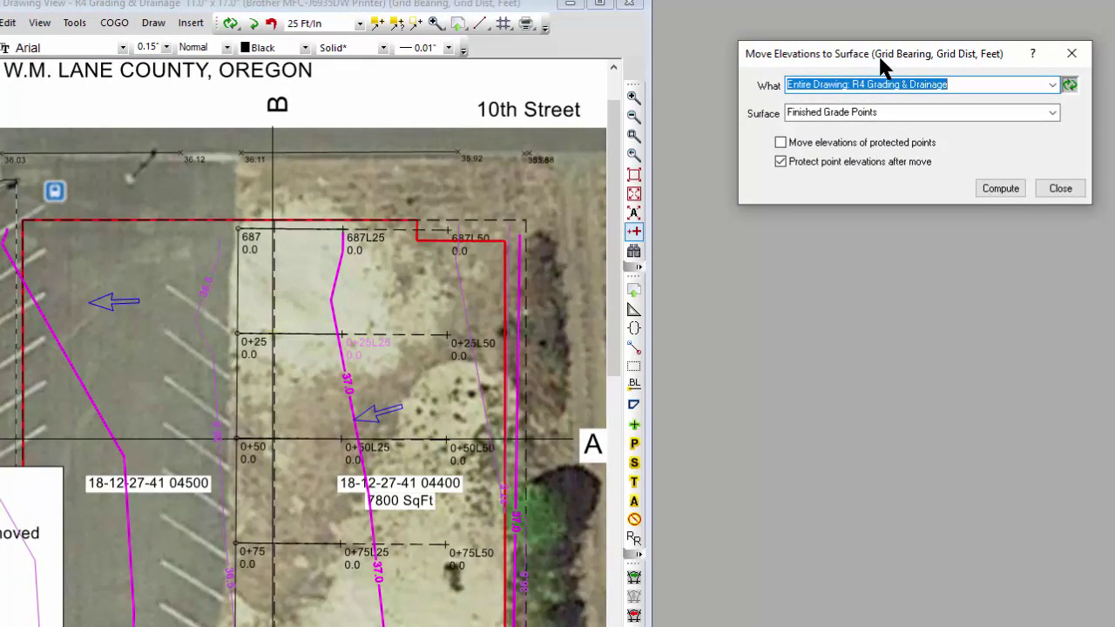
click(1051, 84)
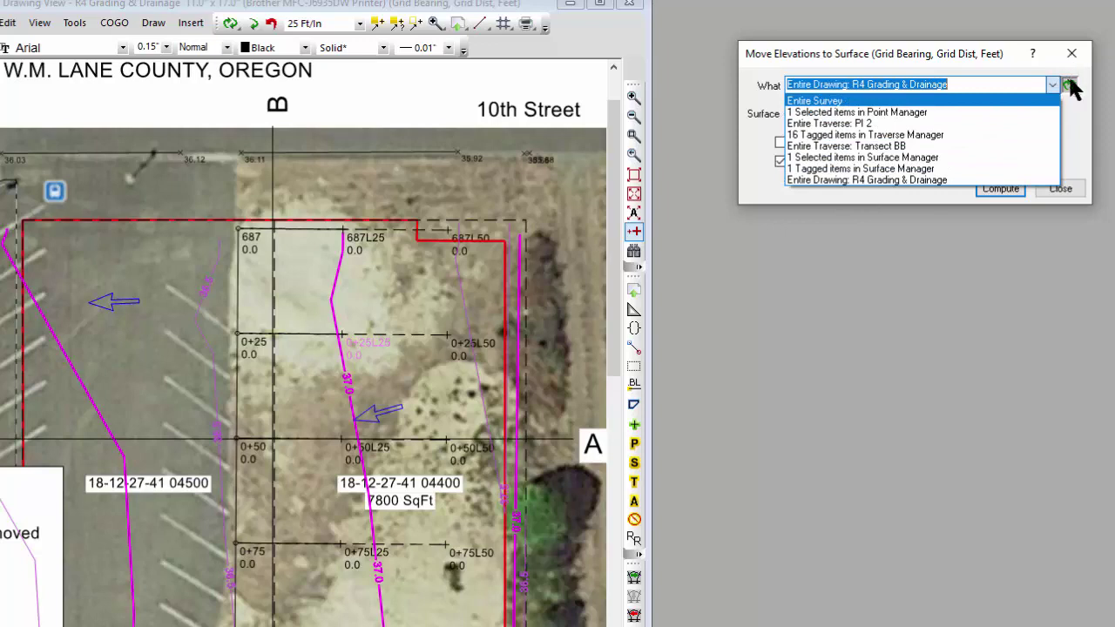
click(1052, 231)
click(421, 418)
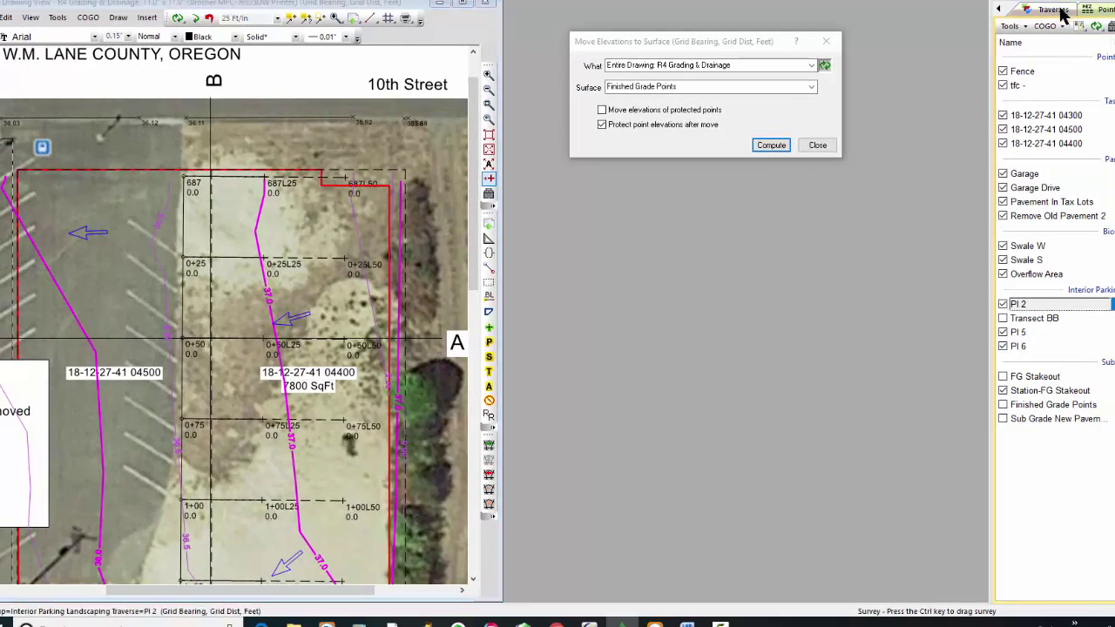
Make Station-FG Stakeout the selected traverse and choose the entire traverse as the points whose elevations to move
right_click(294, 272)
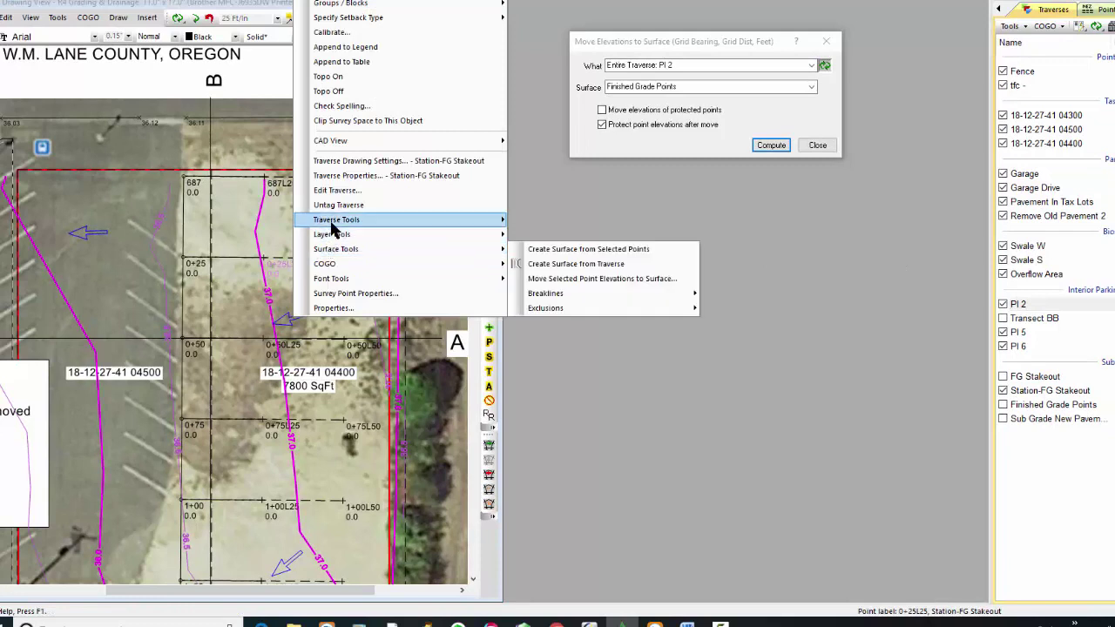
mouse_move(332, 229)
click(571, 312)
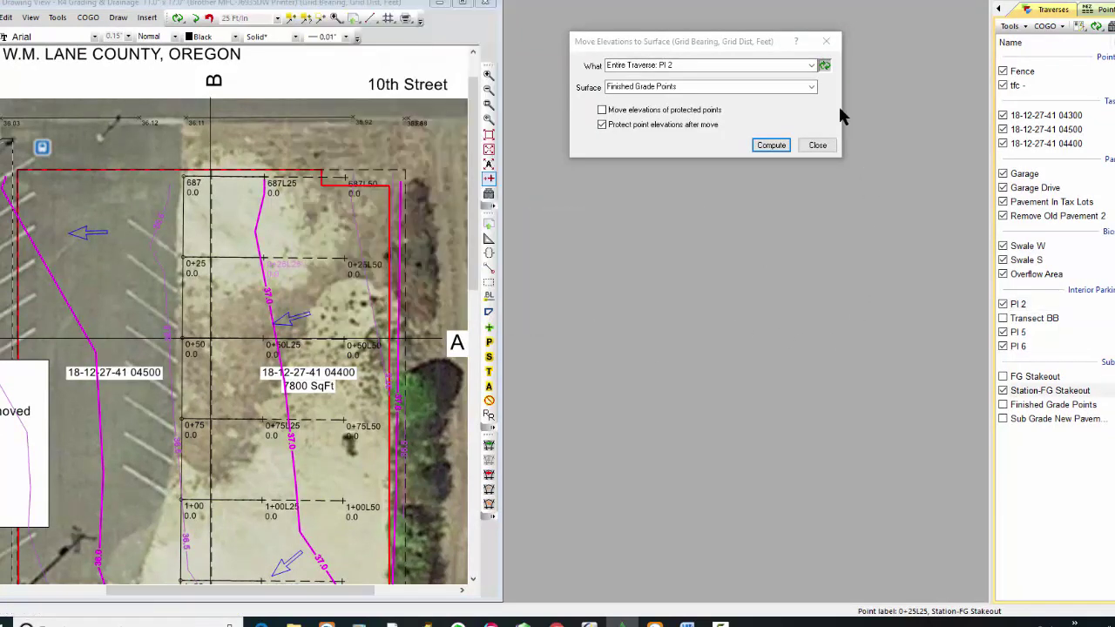
click(824, 65)
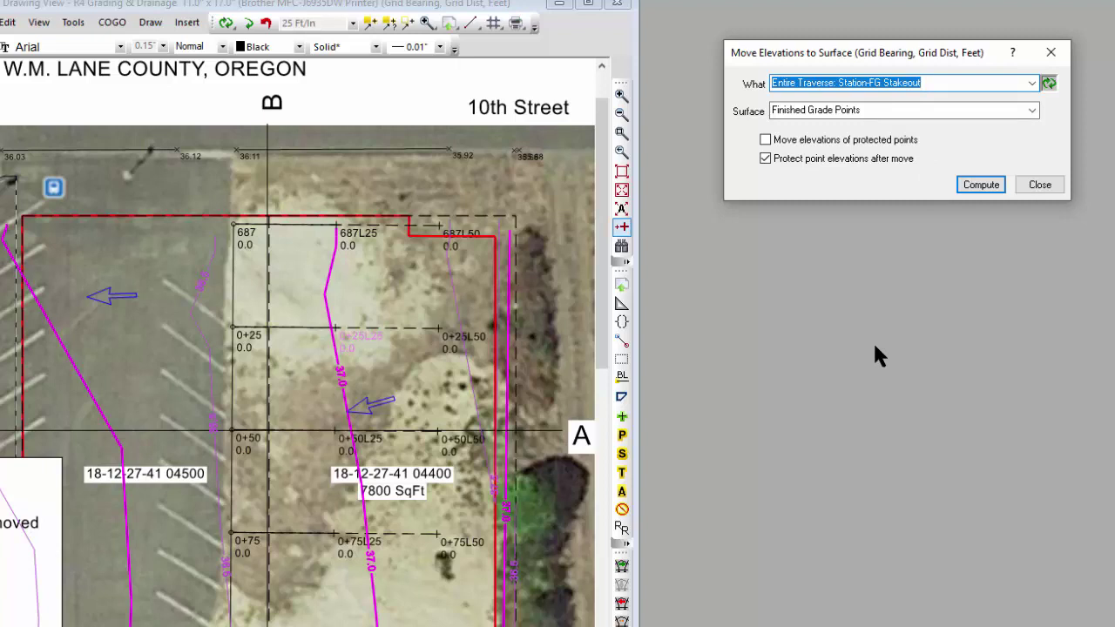
Compute the move of the traverse's elevations to the Finished Grade Points surface and inspect the elevations around points 687 and 687L25
click(1031, 111)
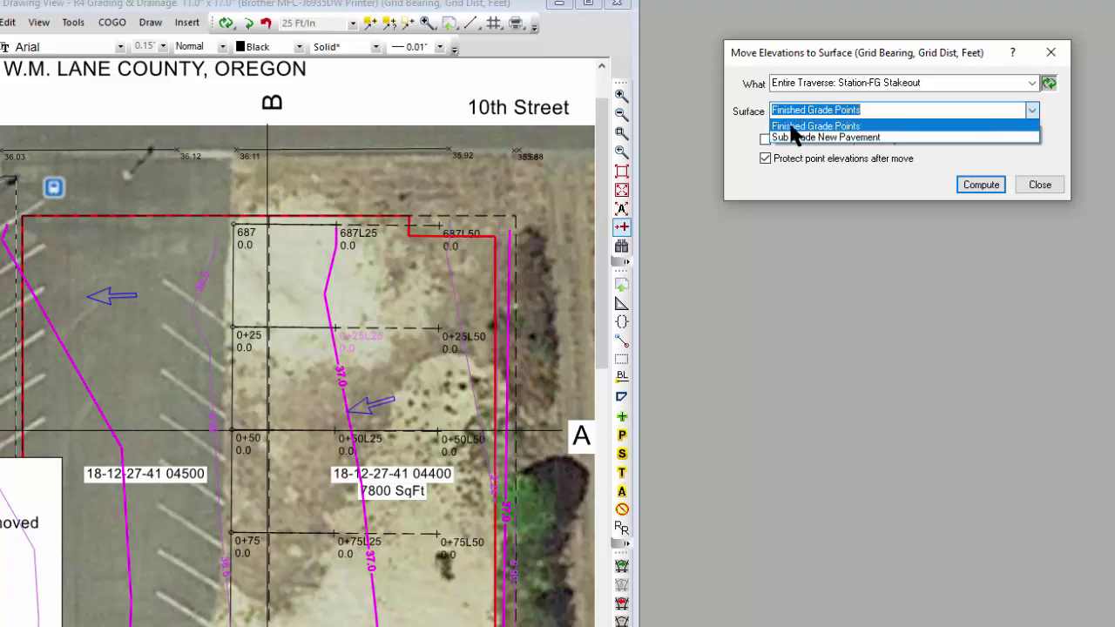
click(793, 126)
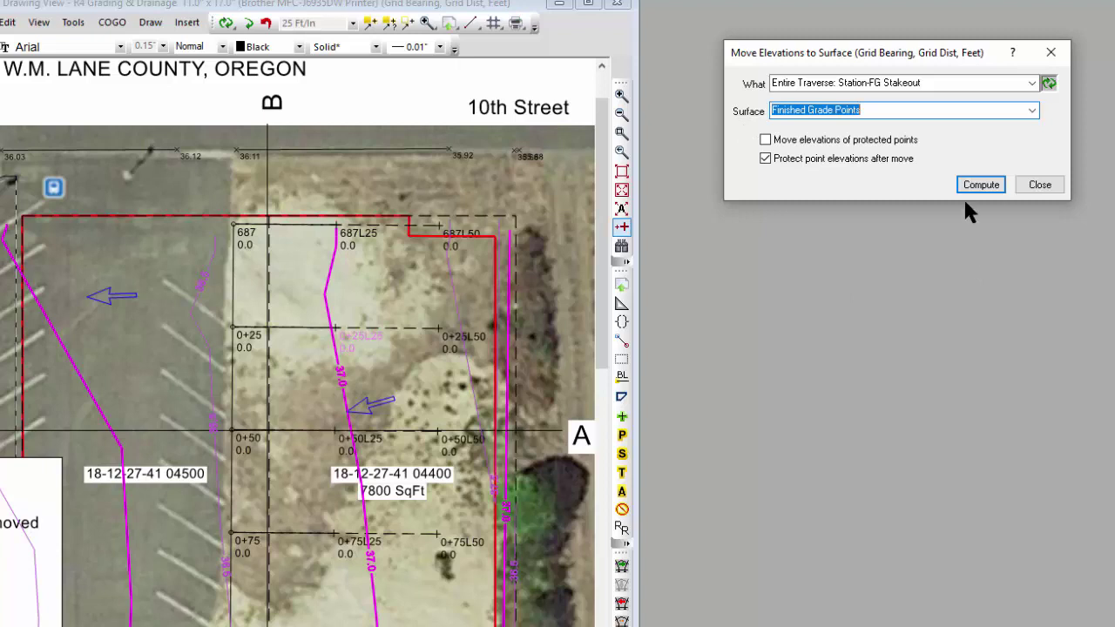
click(982, 186)
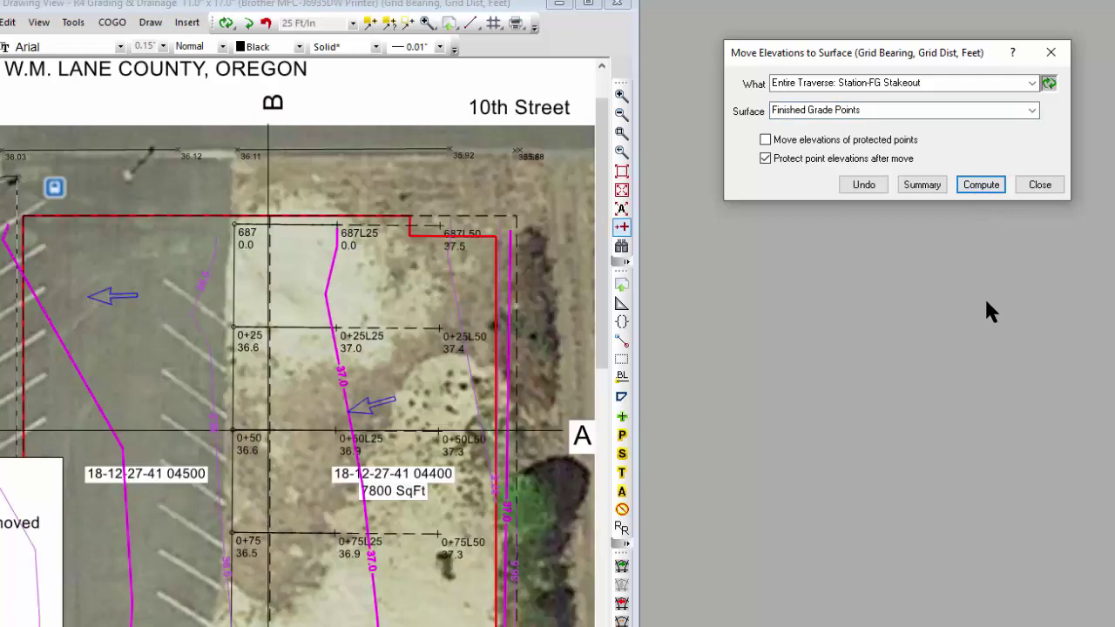
scroll(448, 405, up, 2)
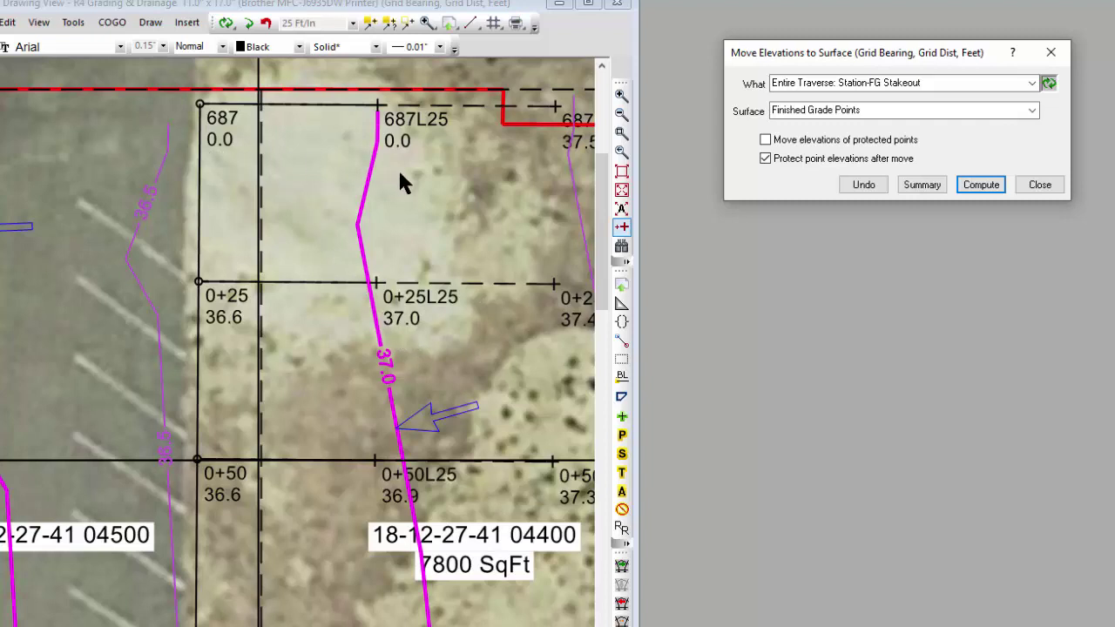
middle_drag(411, 166, 362, 187)
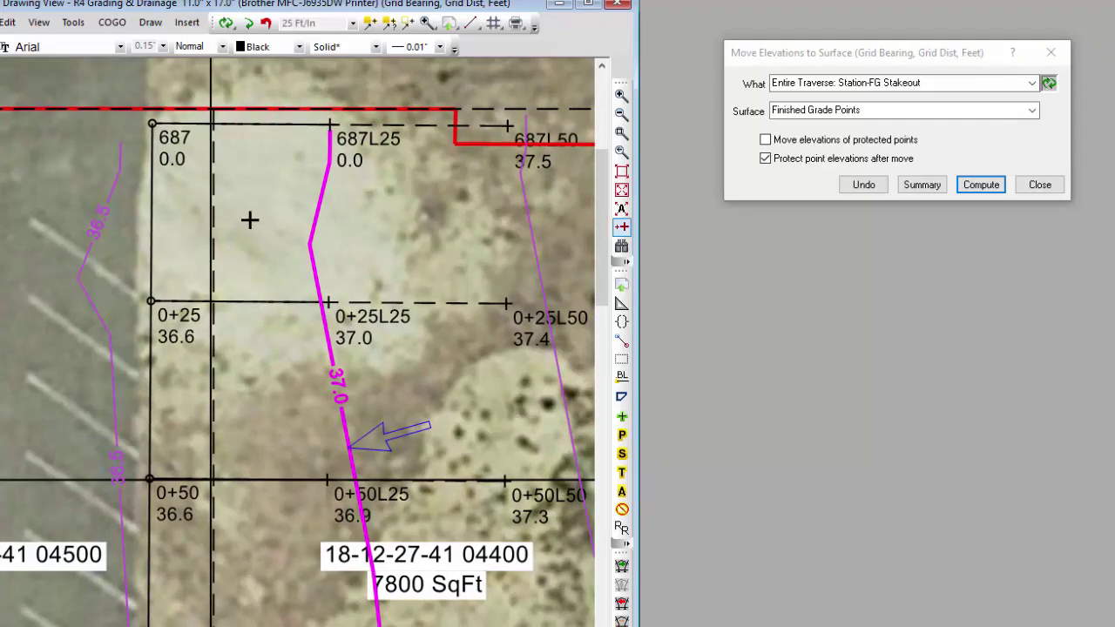
Widen the Points list to read the full point names and the elevations of the moved stakeout points
mouse_move(175, 140)
mouse_move(120, 143)
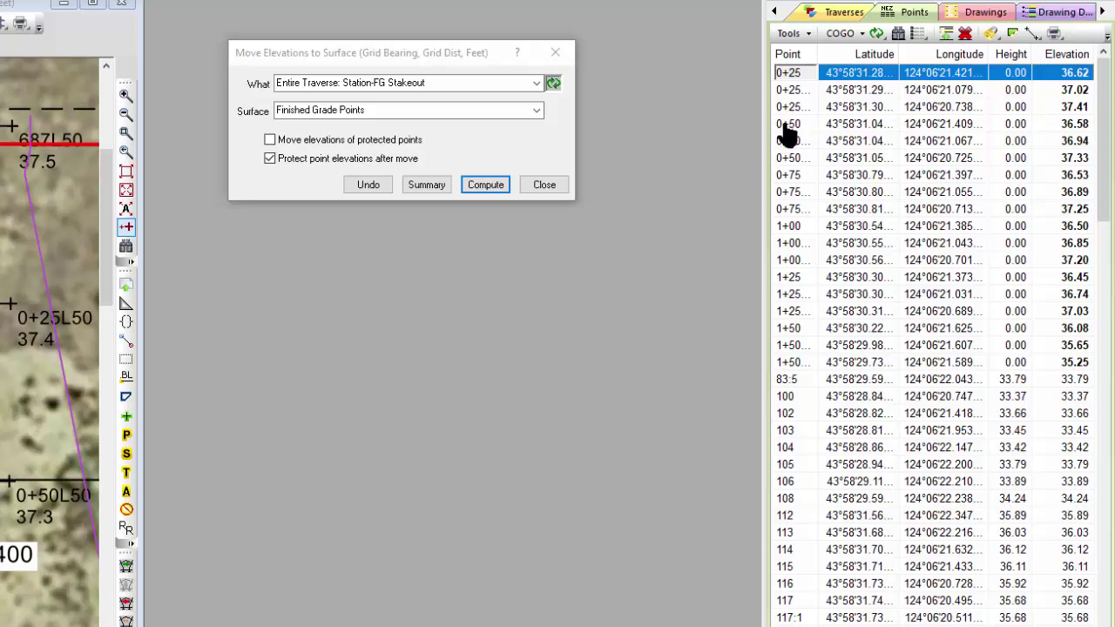
drag(765, 168, 690, 178)
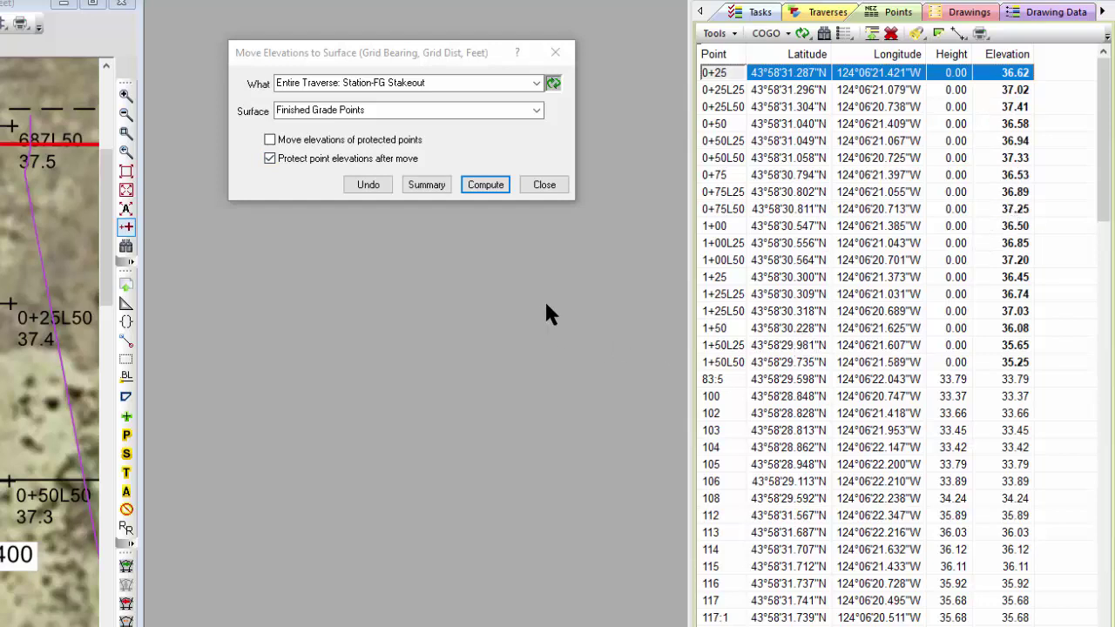
Generate the summary report of the elevation move, review its given options and computed elevations from point 0+25 onward, and close the report
click(427, 187)
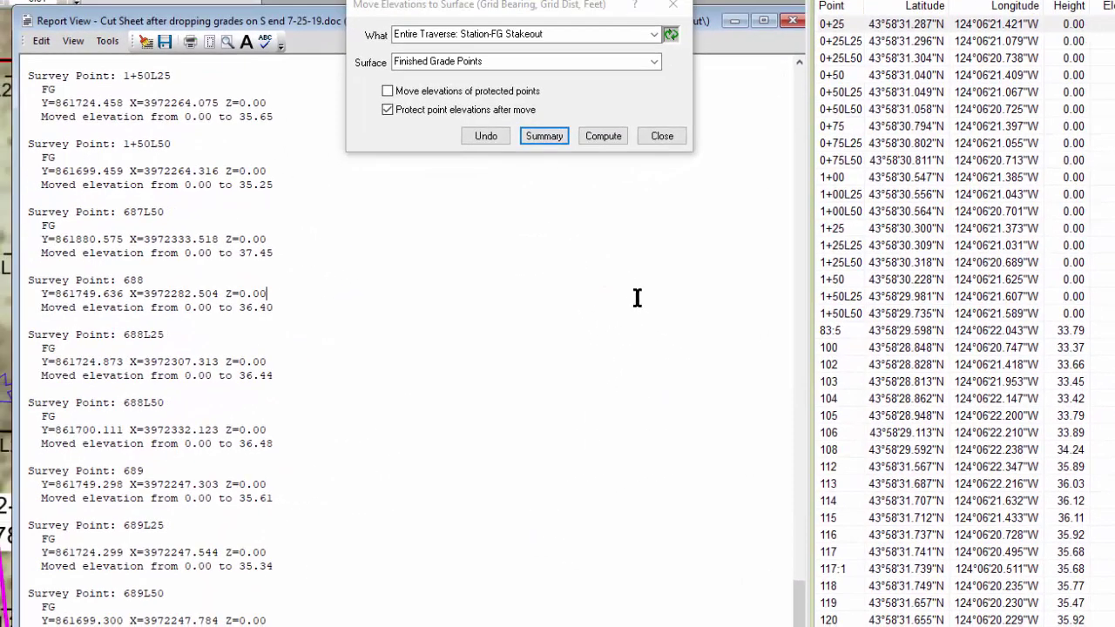
drag(571, 5, 550, 0)
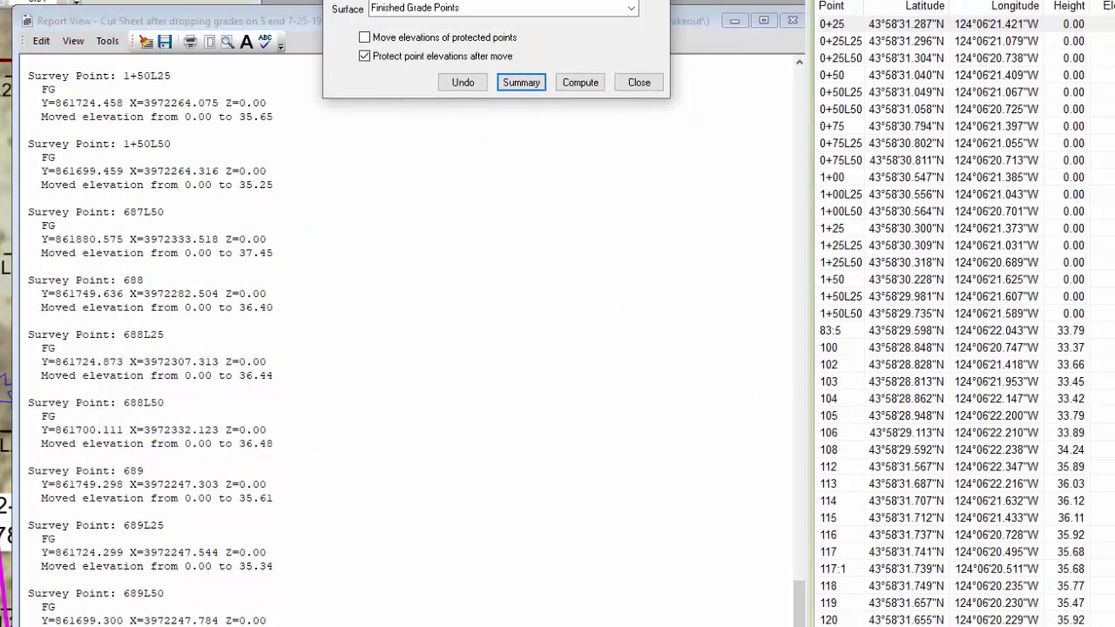
drag(799, 603, 801, 476)
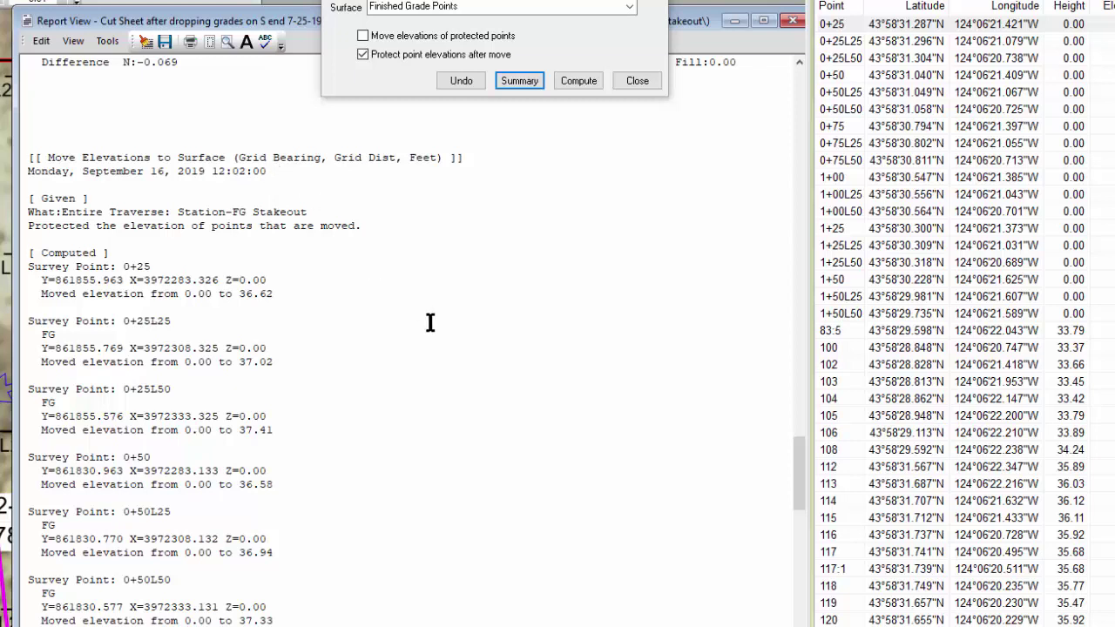
scroll(430, 319, down, 2)
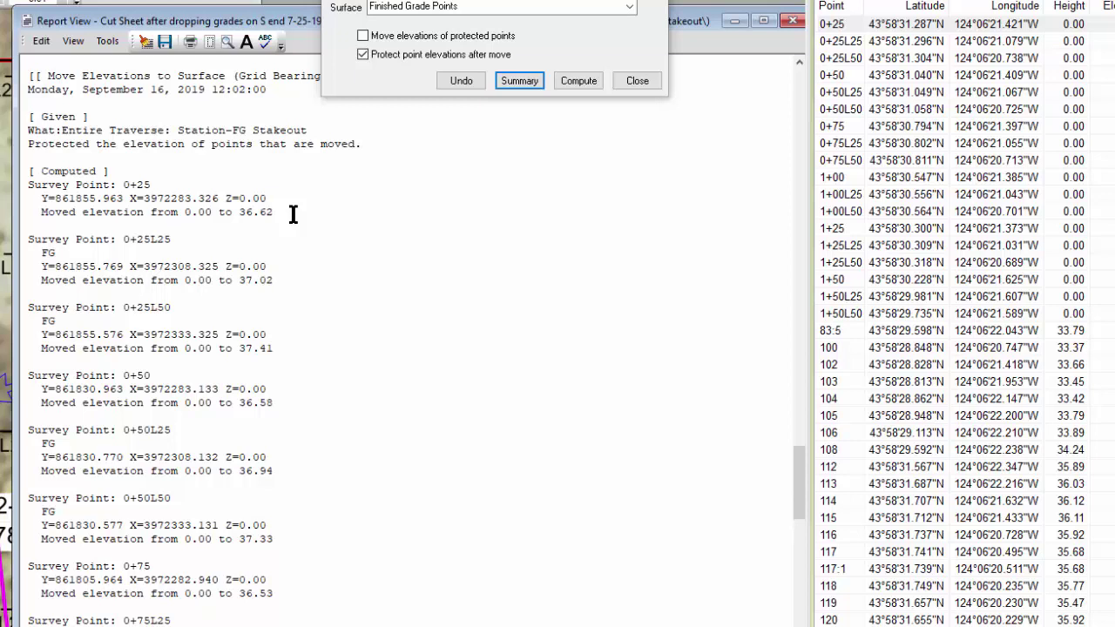
scroll(301, 216, up, 2)
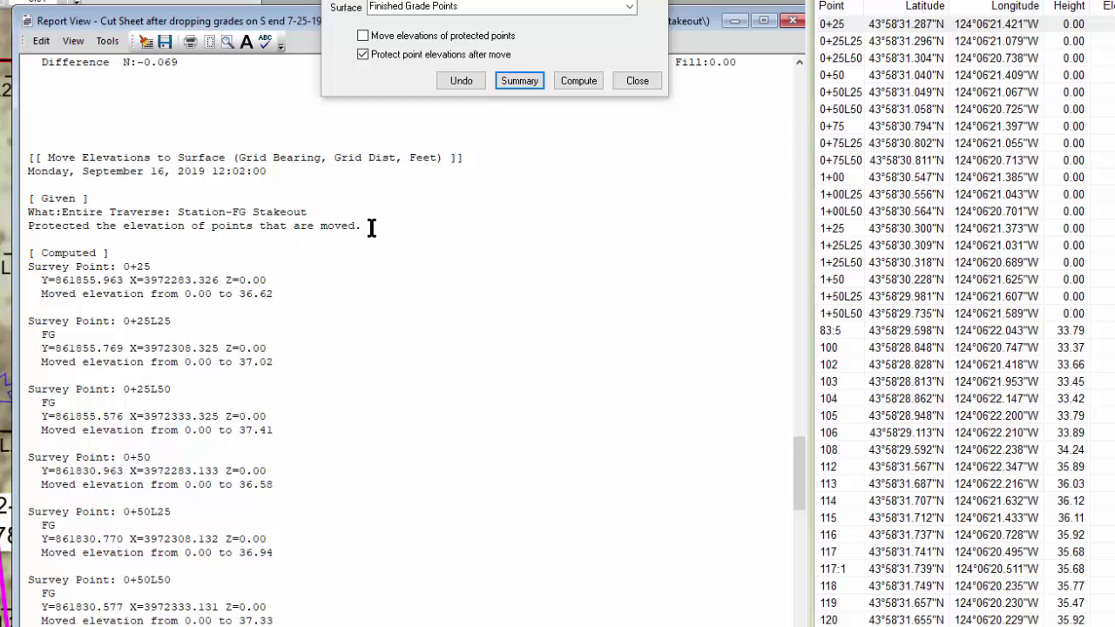
click(792, 20)
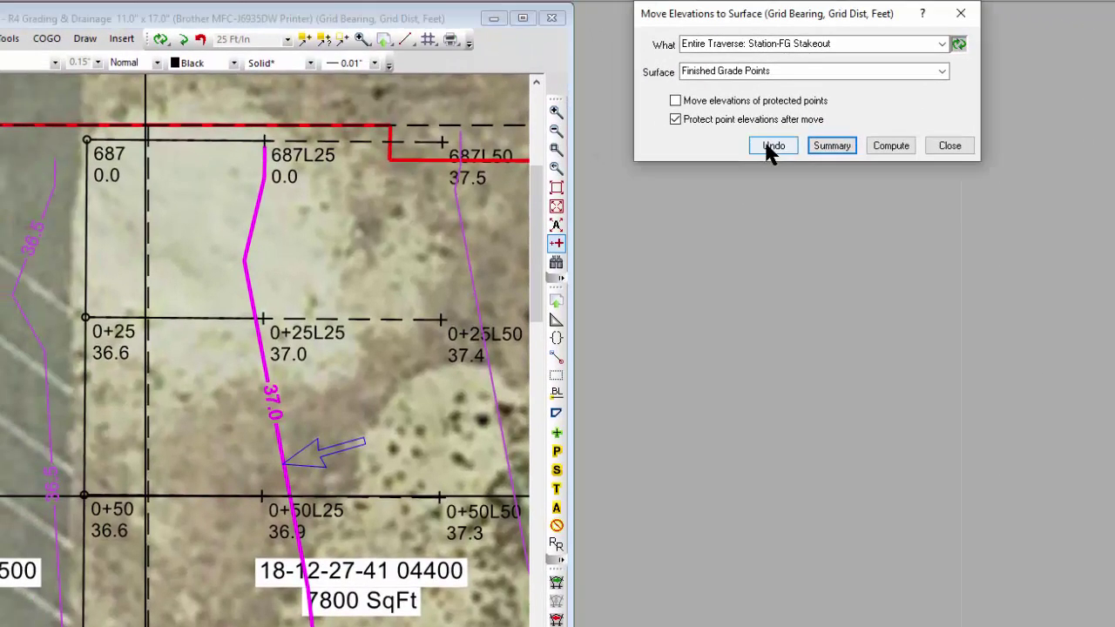
Undo the elevation move, check the available surfaces, and recompute the move of Station-FG Stakeout to the Finished Grade Points surface
click(770, 146)
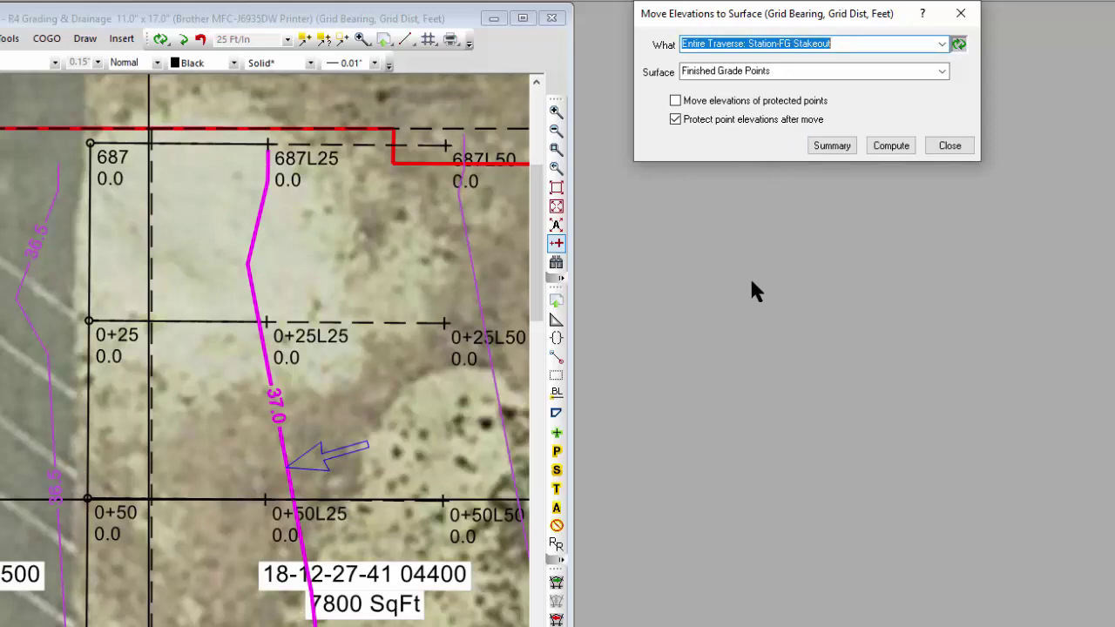
click(941, 71)
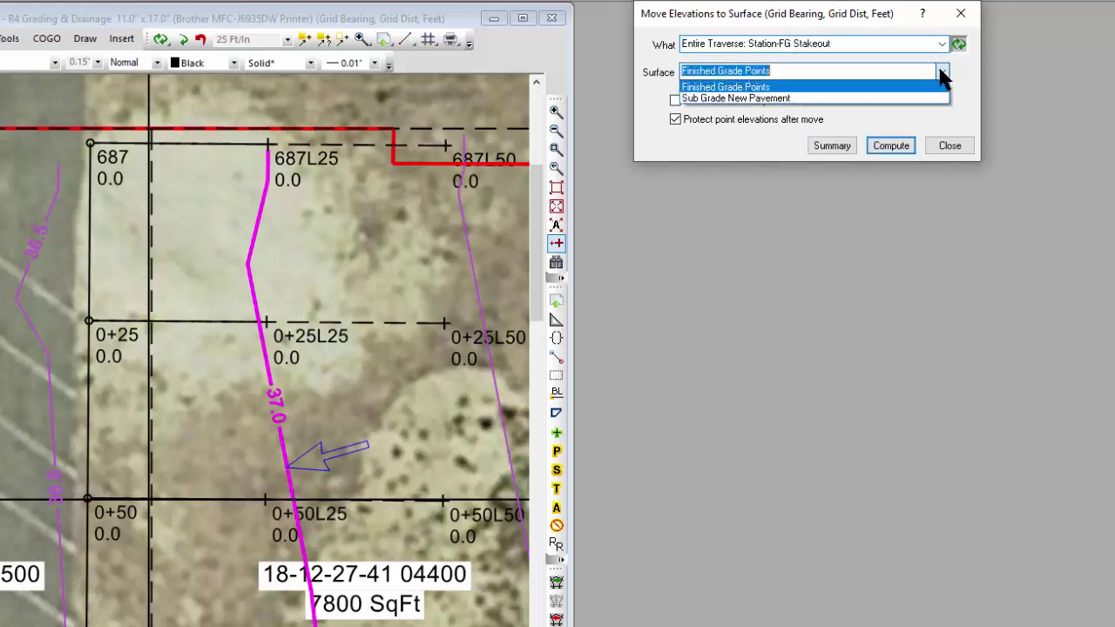
click(941, 77)
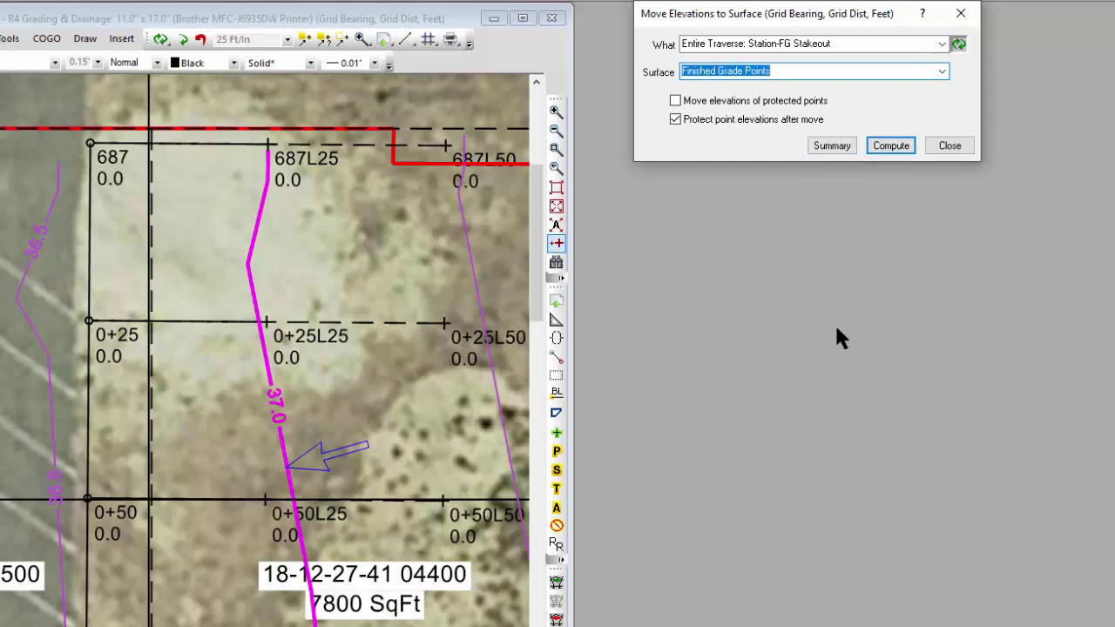
click(890, 146)
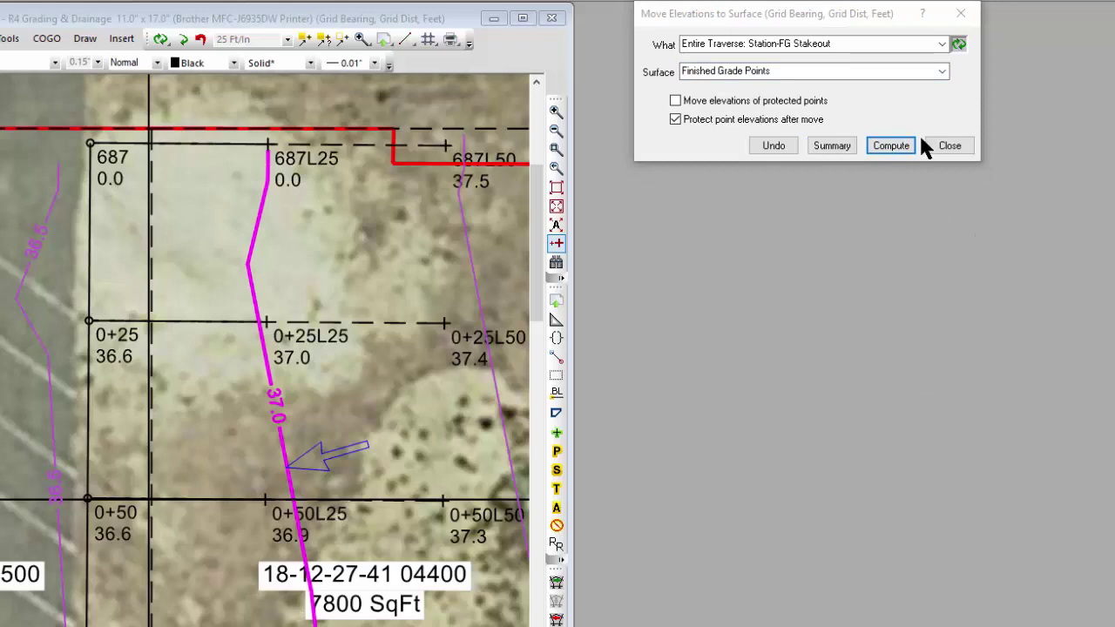
click(960, 15)
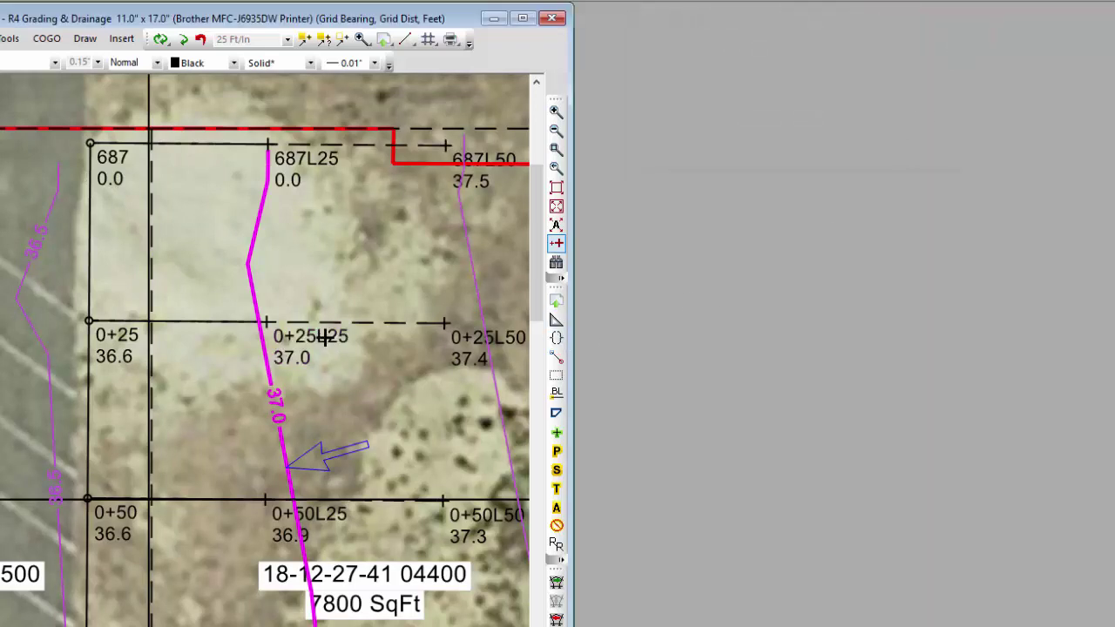
Review the surface commands offered for the point label 0+25L25 in the drawing
mouse_move(320, 339)
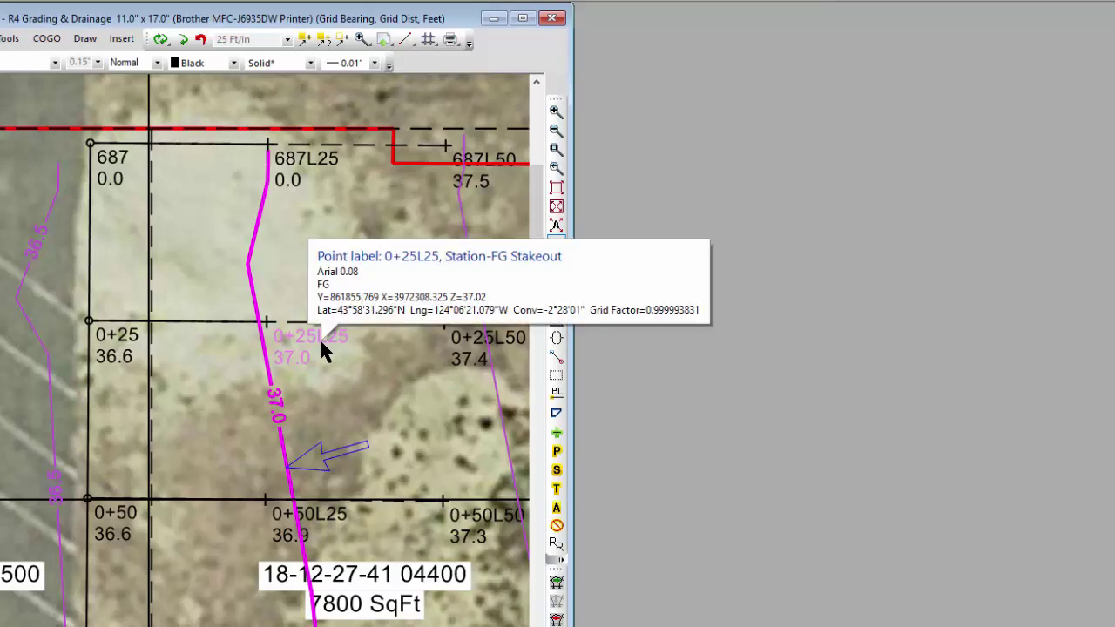
right_click(319, 337)
mouse_move(344, 336)
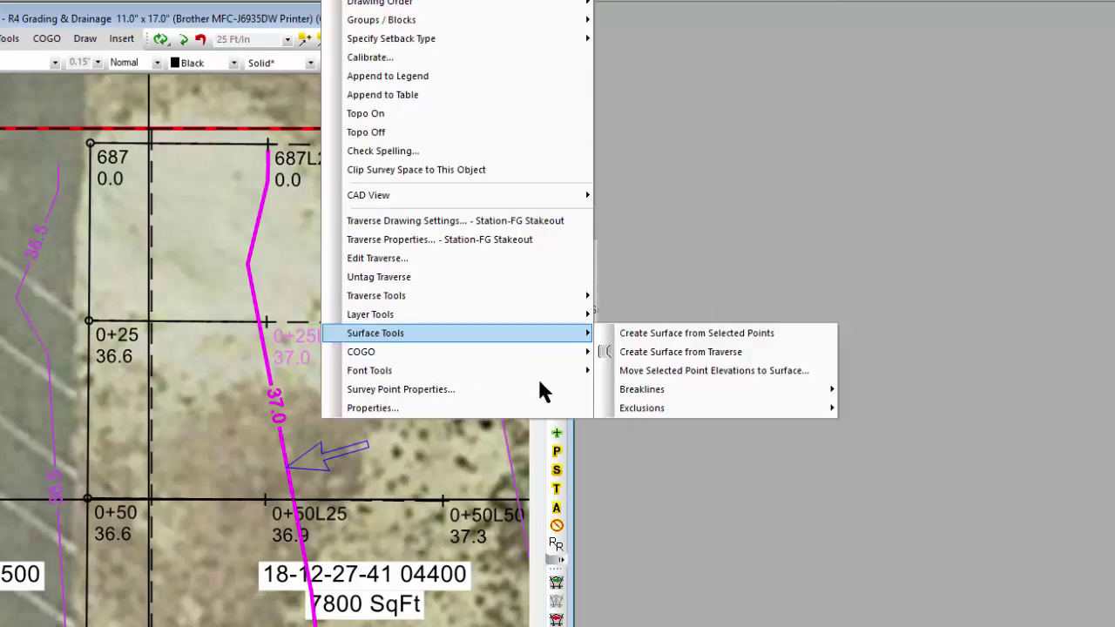
click(713, 521)
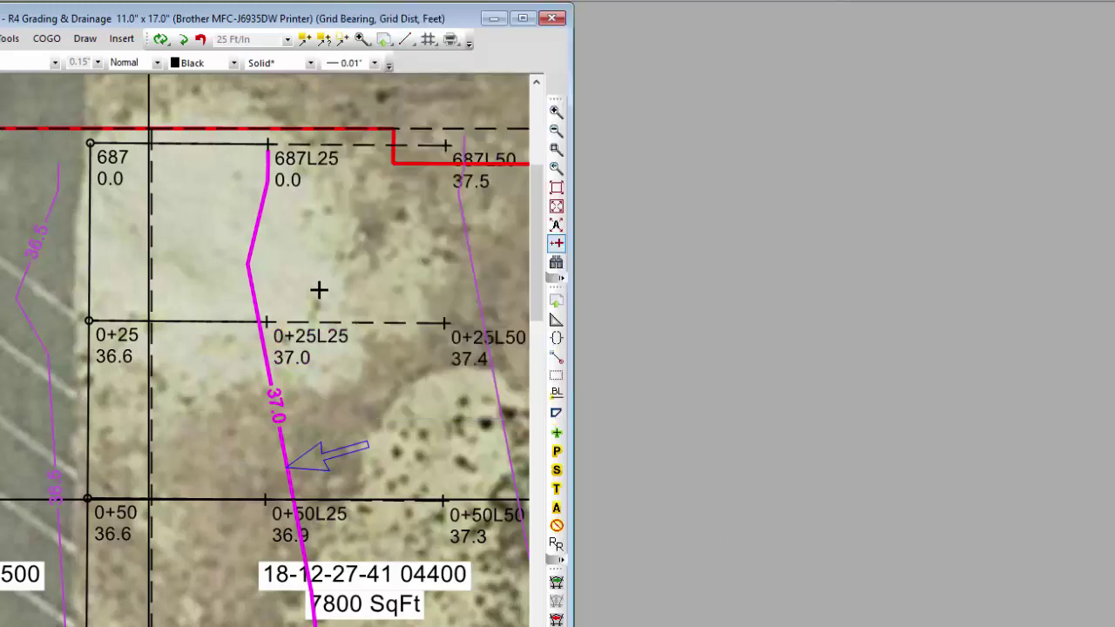
Start moving elevations to a surface from the 37.0 contour line, review the proposed points and surface, and close without computing
click(249, 256)
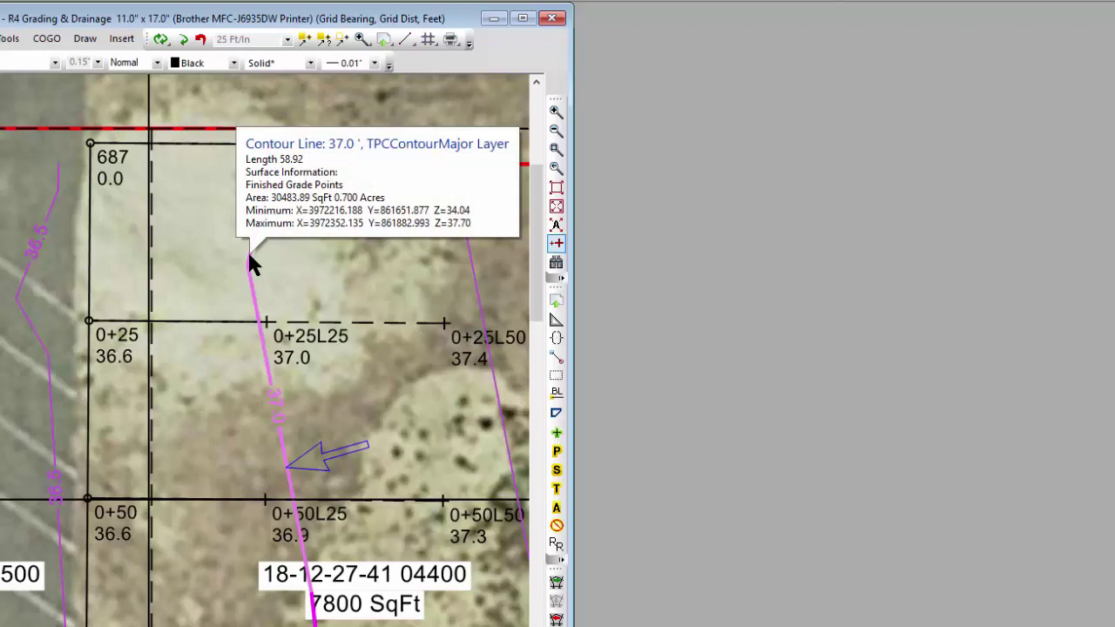
right_click(249, 255)
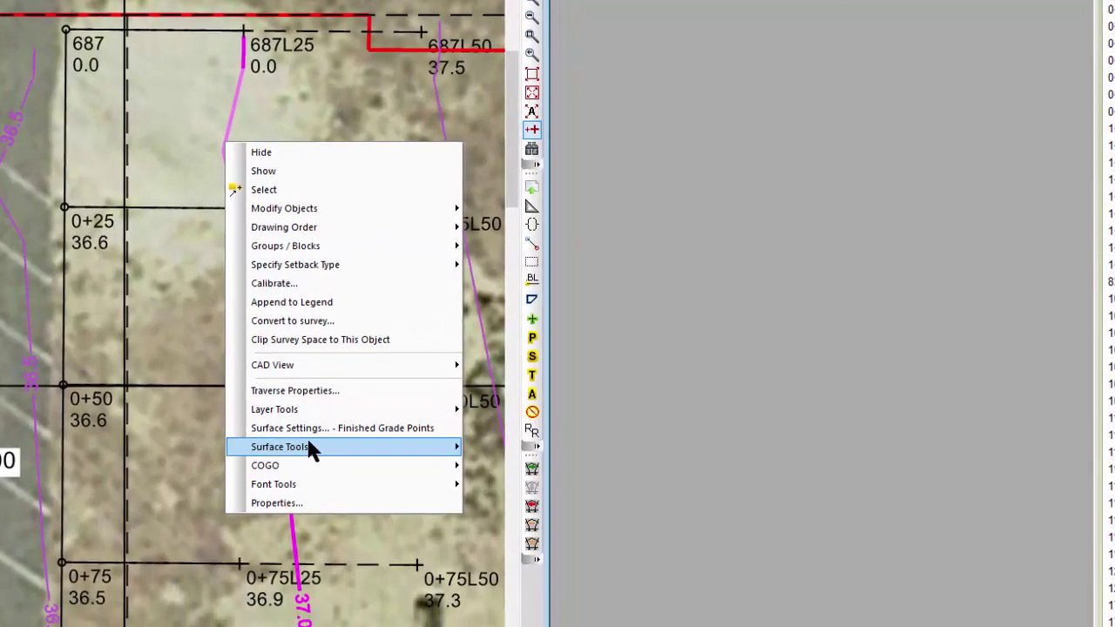
mouse_move(314, 451)
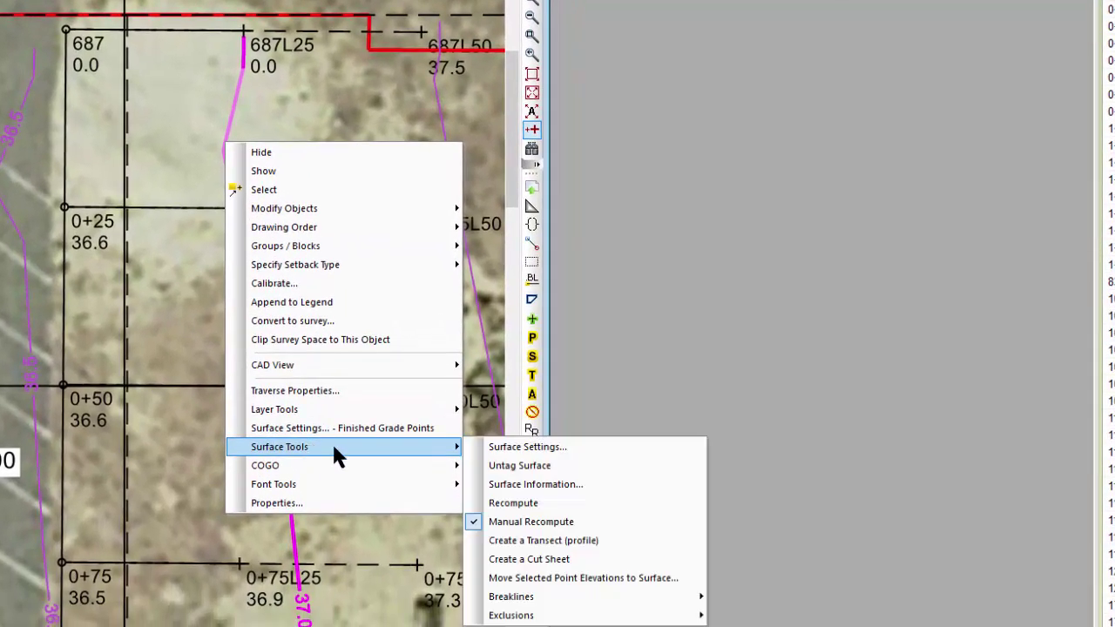
click(582, 578)
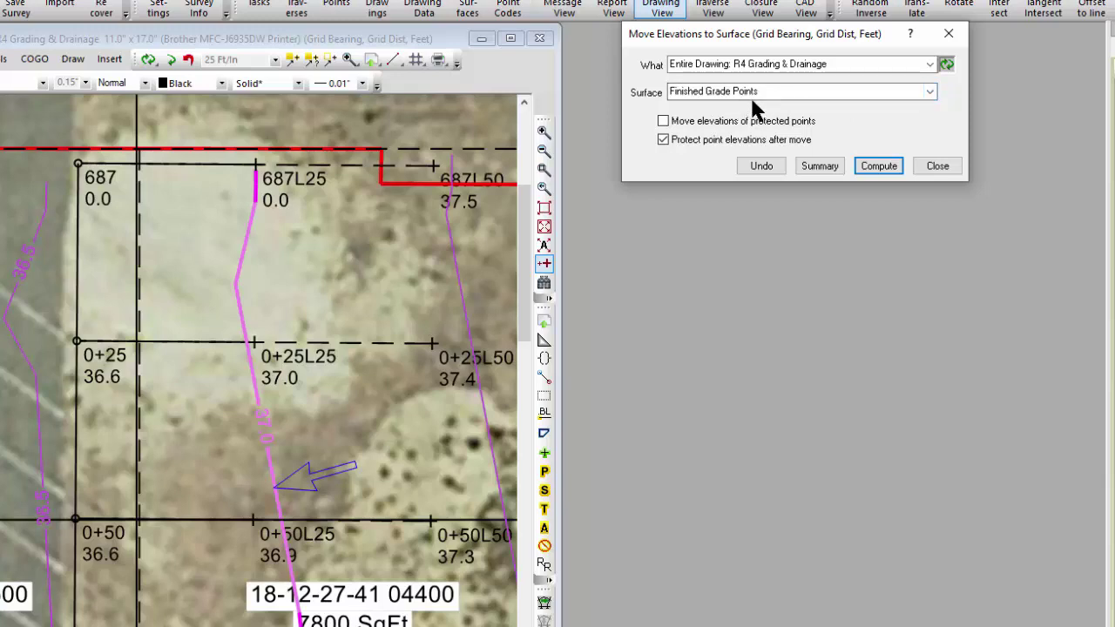
click(949, 37)
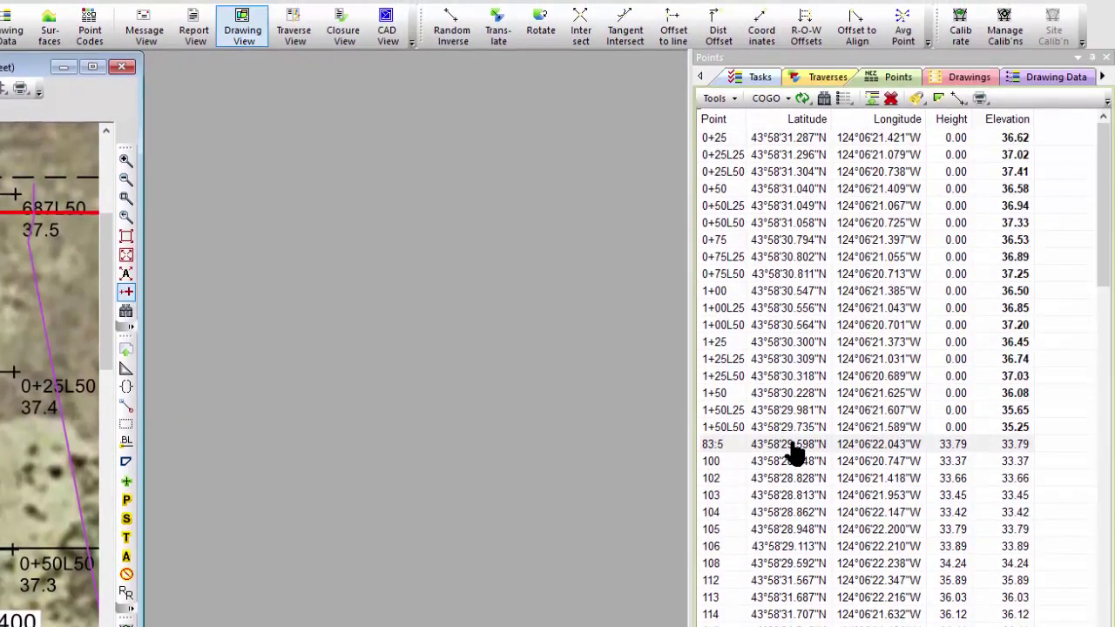
Select the points from 83:5 downward in the Points list, open the elevation move for them, and close without computing
click(793, 444)
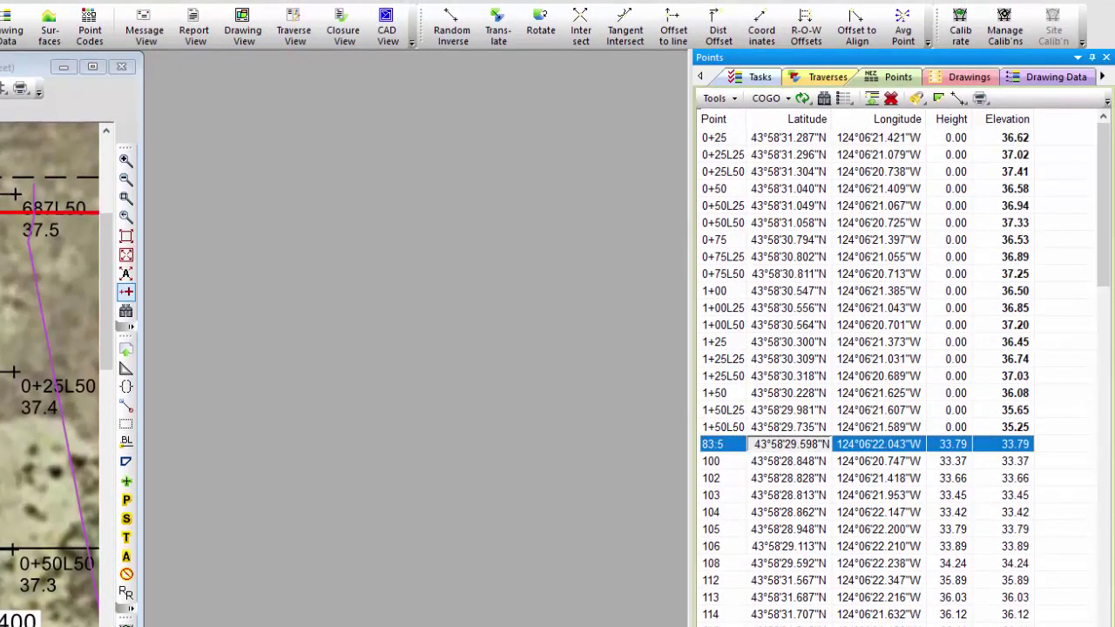
key(shift+Page_Down)
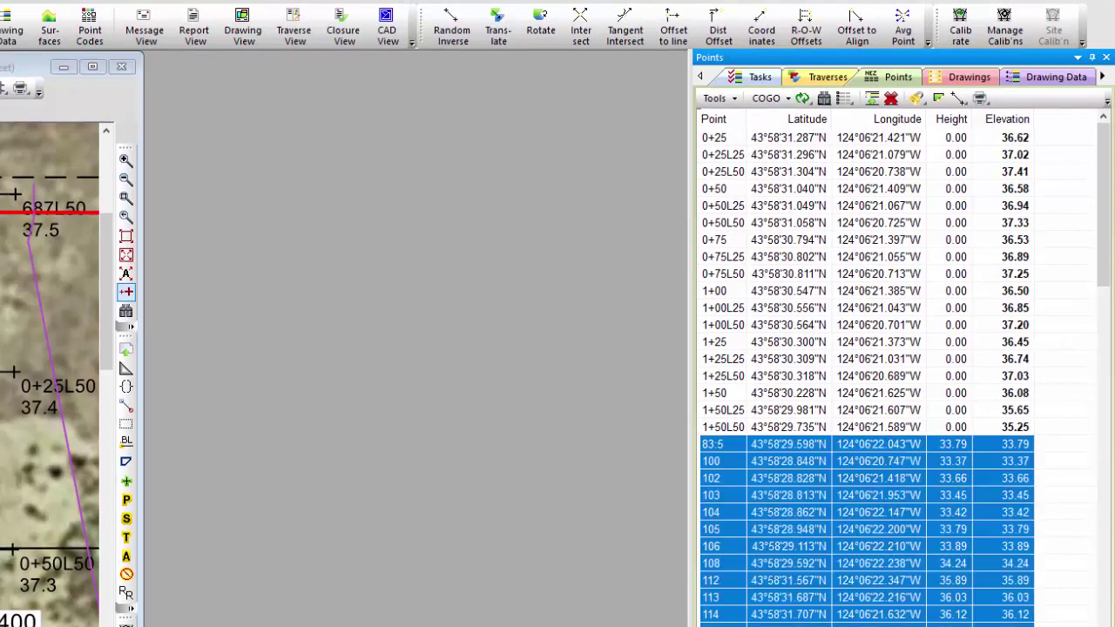
right_click(800, 542)
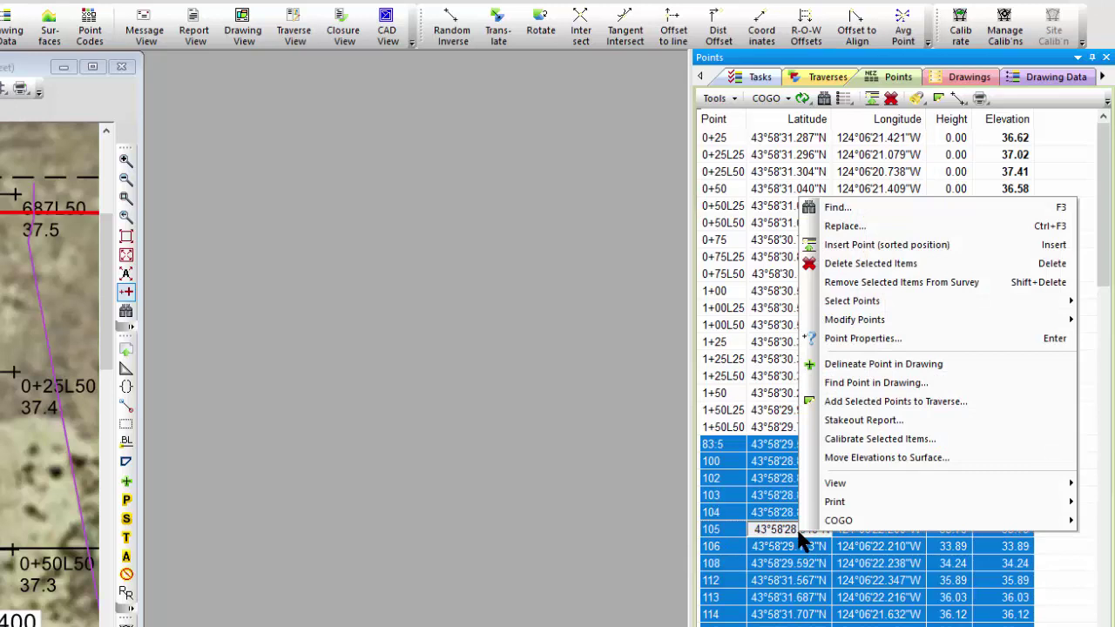
click(867, 457)
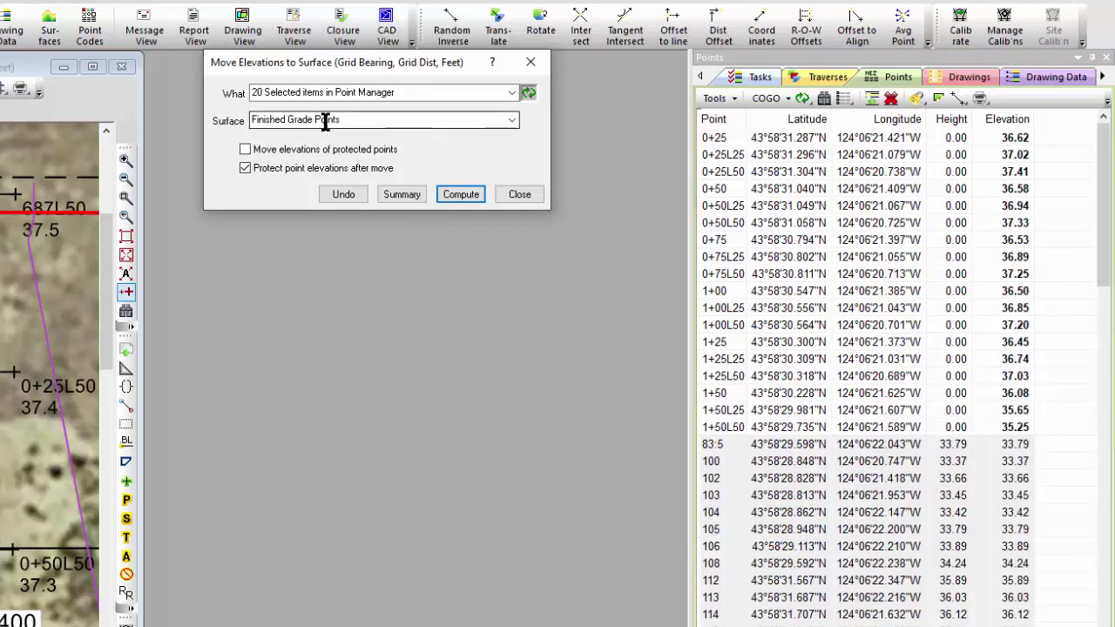
click(531, 62)
Open the elevation move for Station-FG Stakeout from the list of traverses, check its points and surface, and close without computing
click(802, 80)
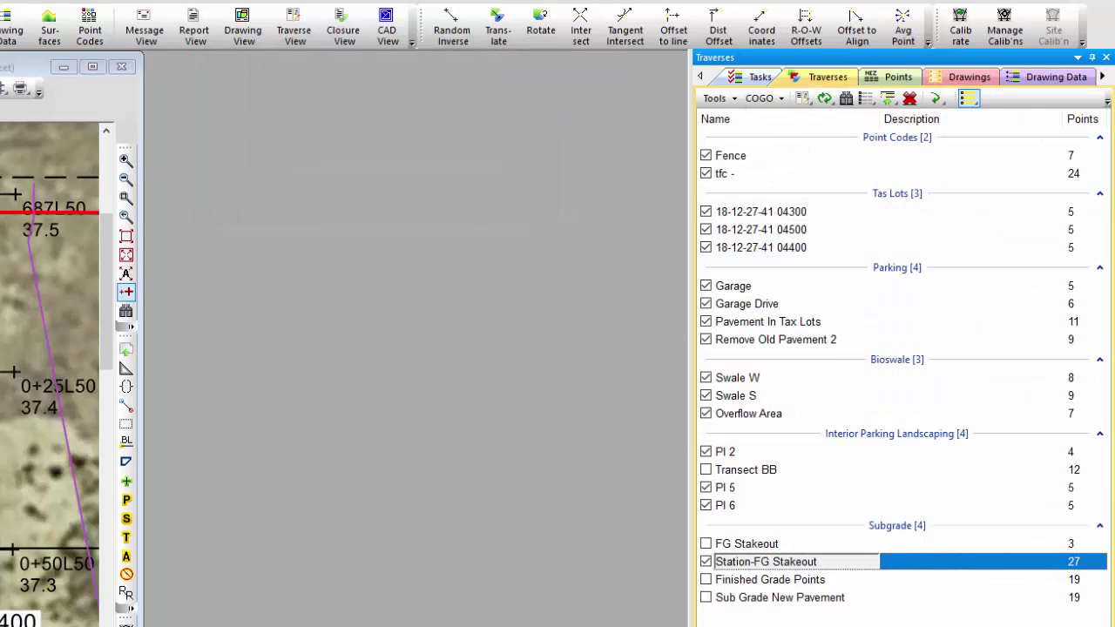
right_click(760, 570)
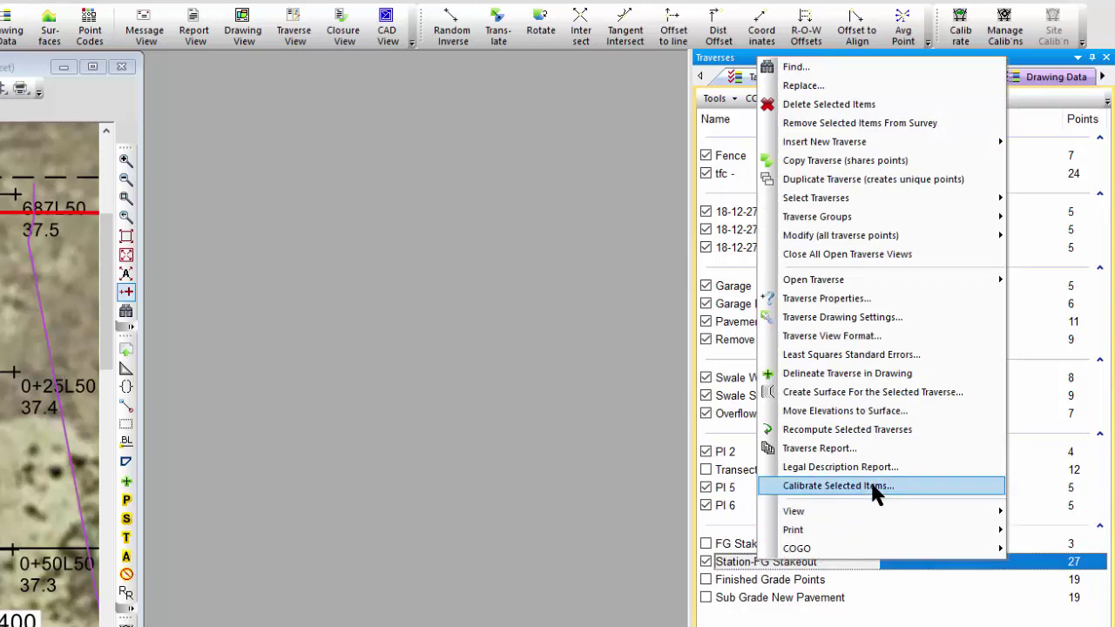
click(845, 412)
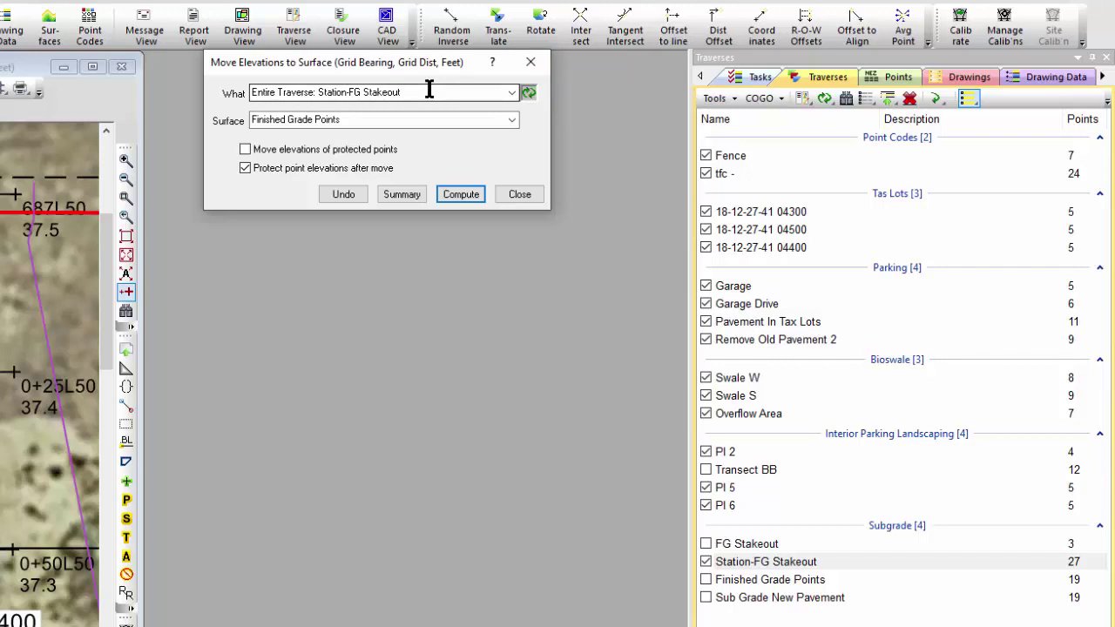
click(530, 62)
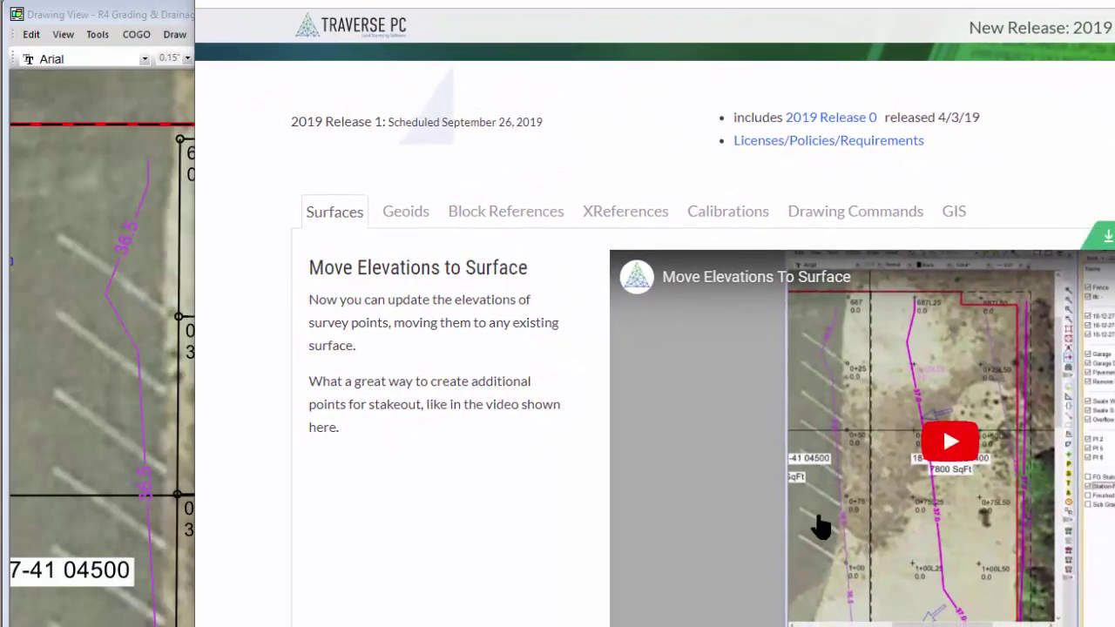
Look over the release page on moving elevations, open the help contents in an enlarged window, and expand the Elevations topics
scroll(493, 523, down, 4)
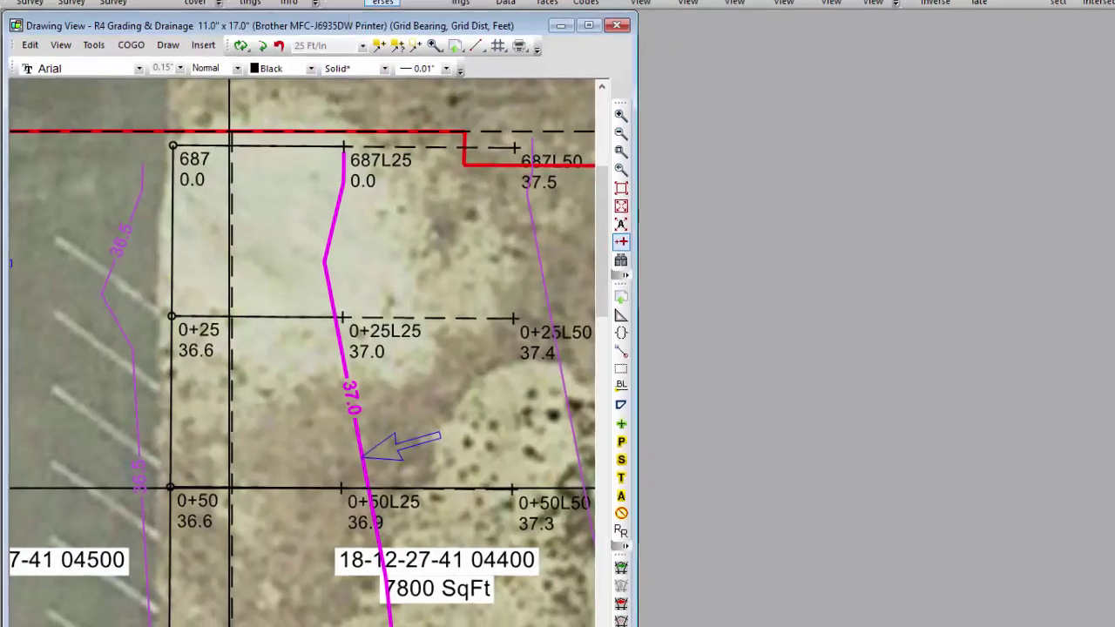
click(184, 11)
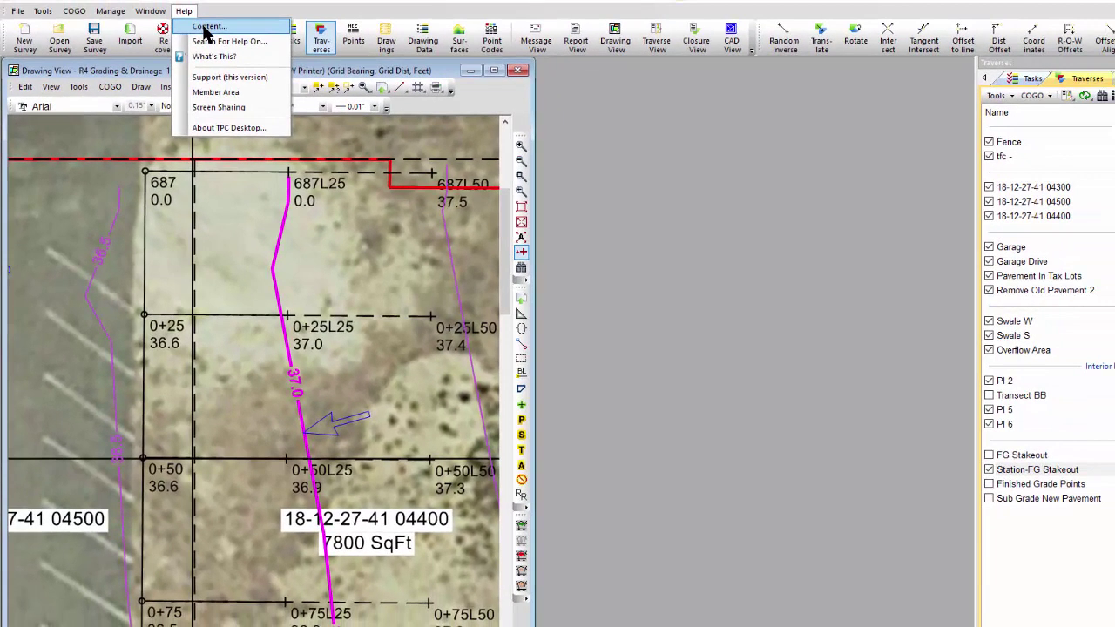
click(207, 27)
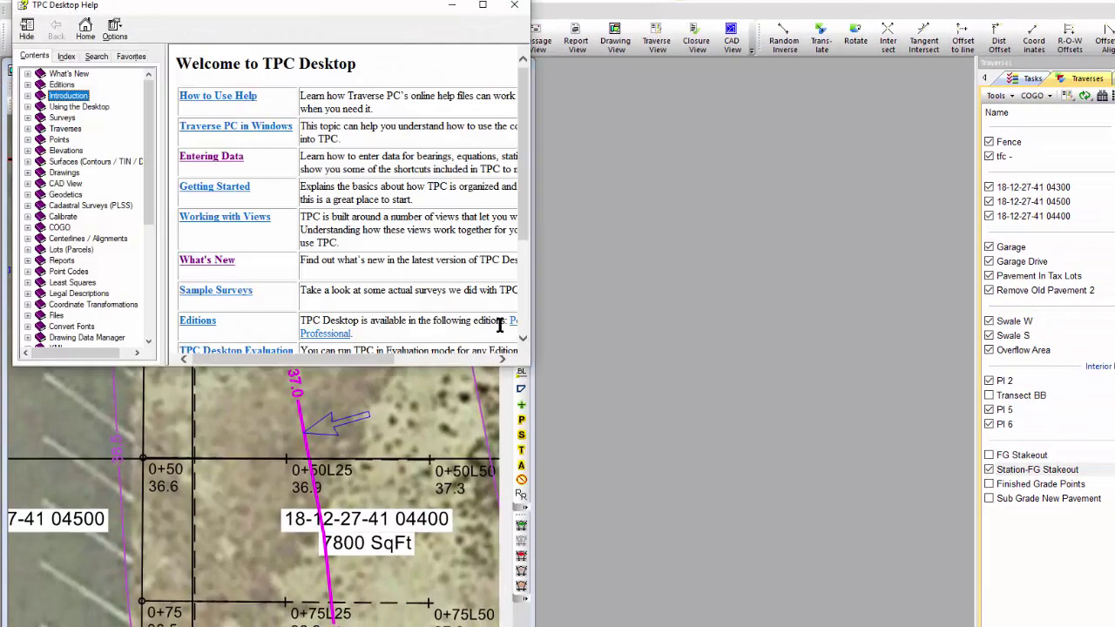
drag(533, 371, 875, 626)
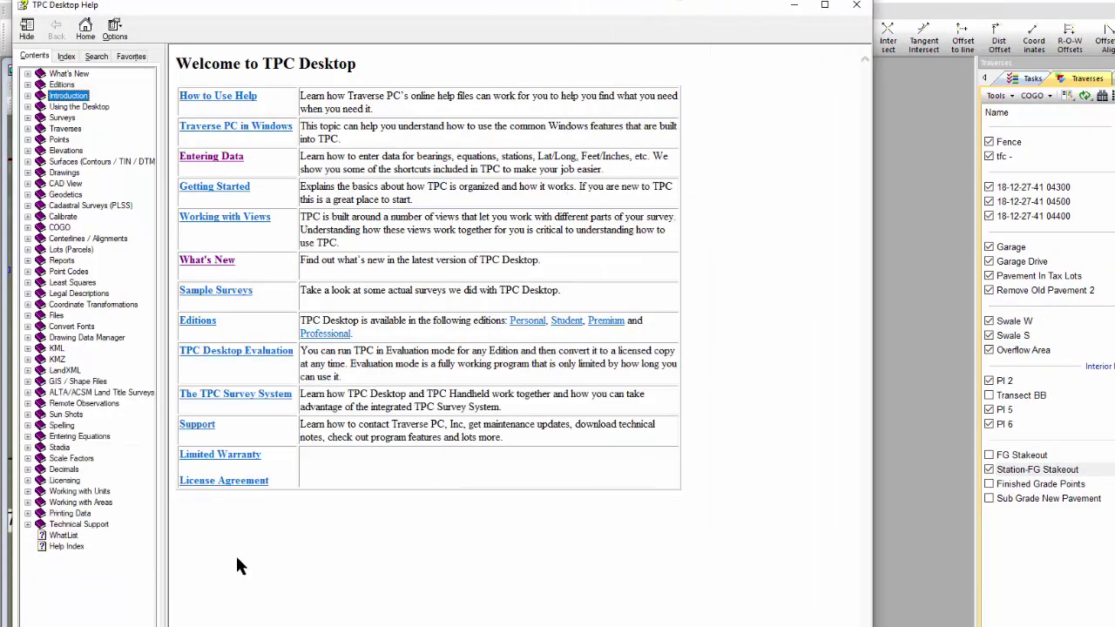
drag(163, 523, 270, 523)
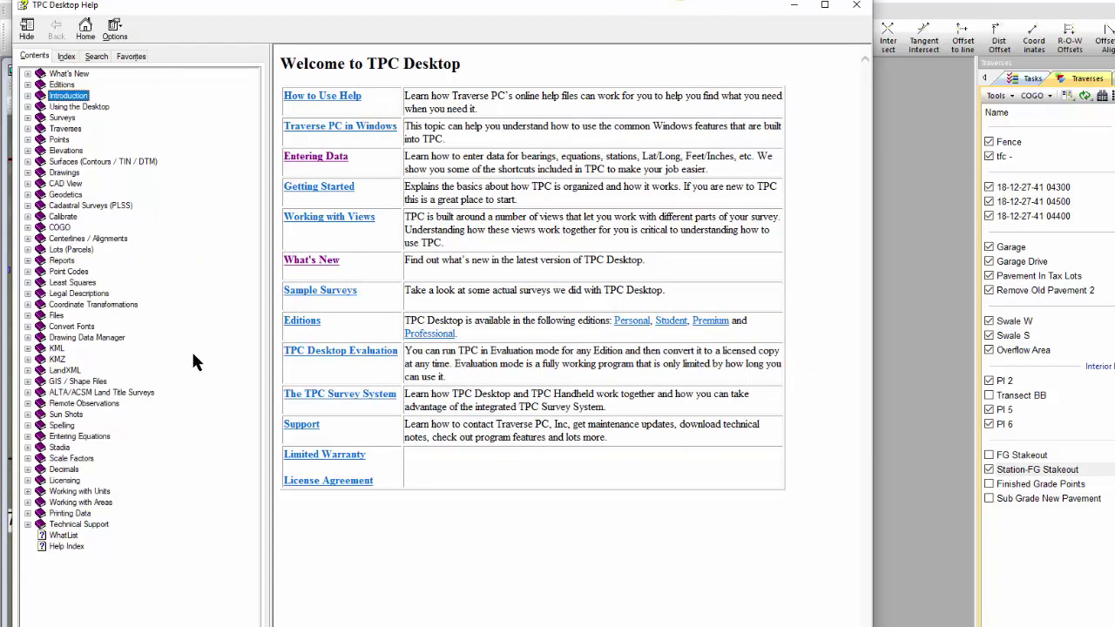
click(28, 151)
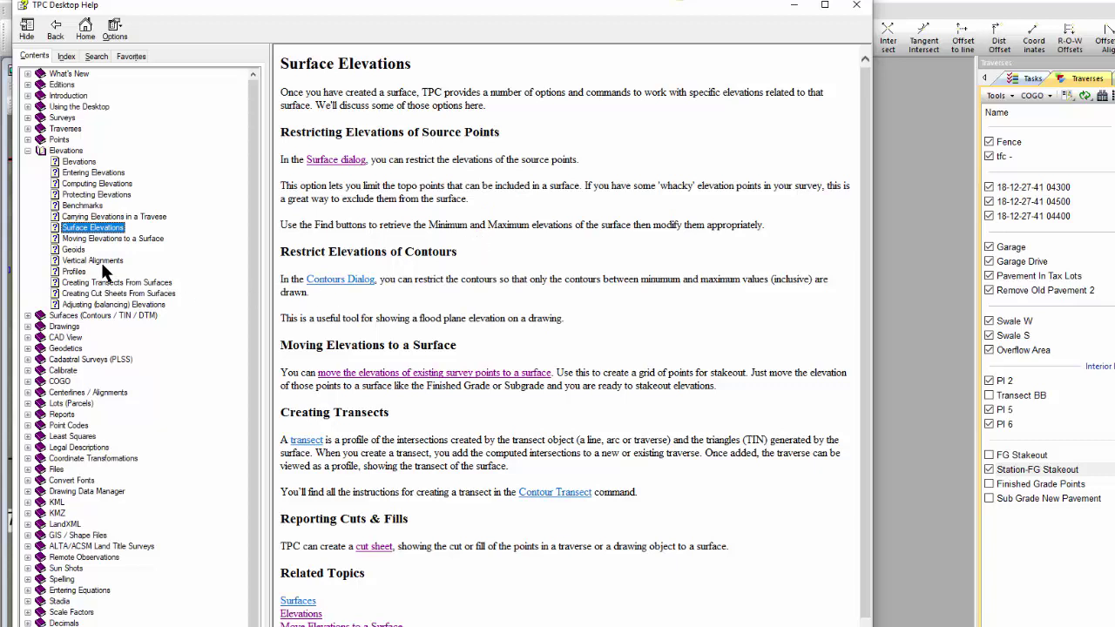
View the Geoids help topic, collapse the Elevations topics, expand Surfaces (Contours / TIN / DTM), and open its Surface Elevations topic
click(73, 250)
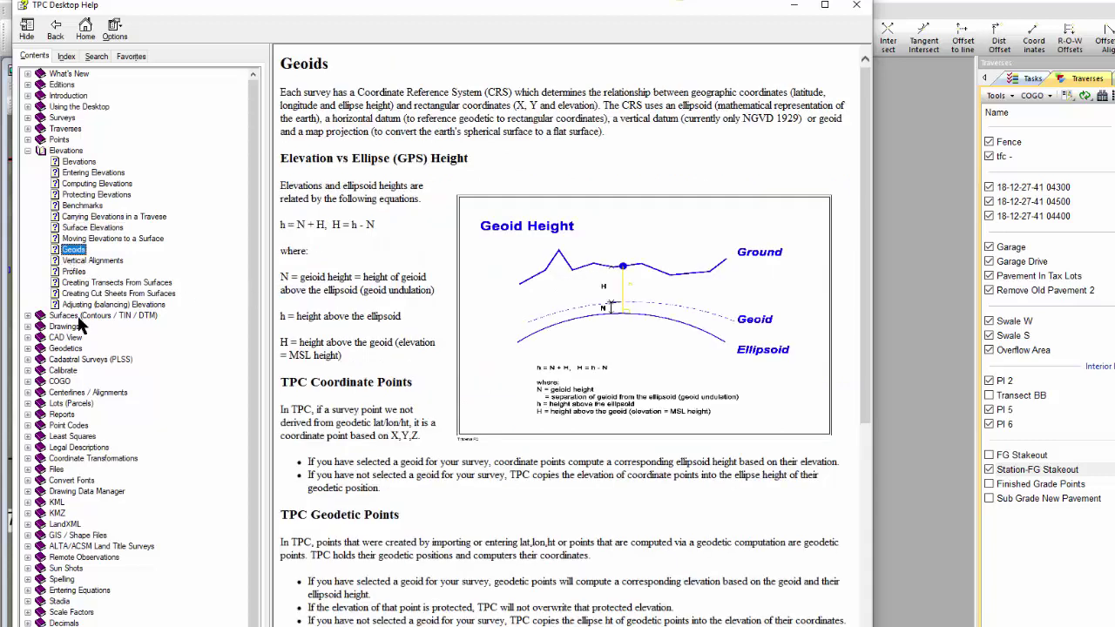
click(28, 150)
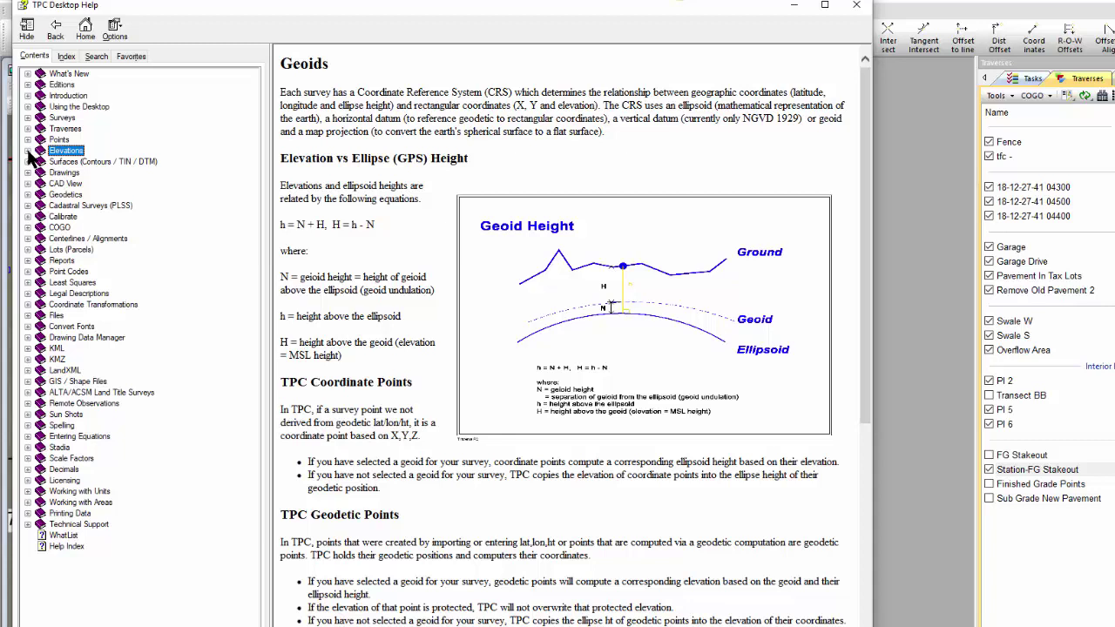
click(28, 161)
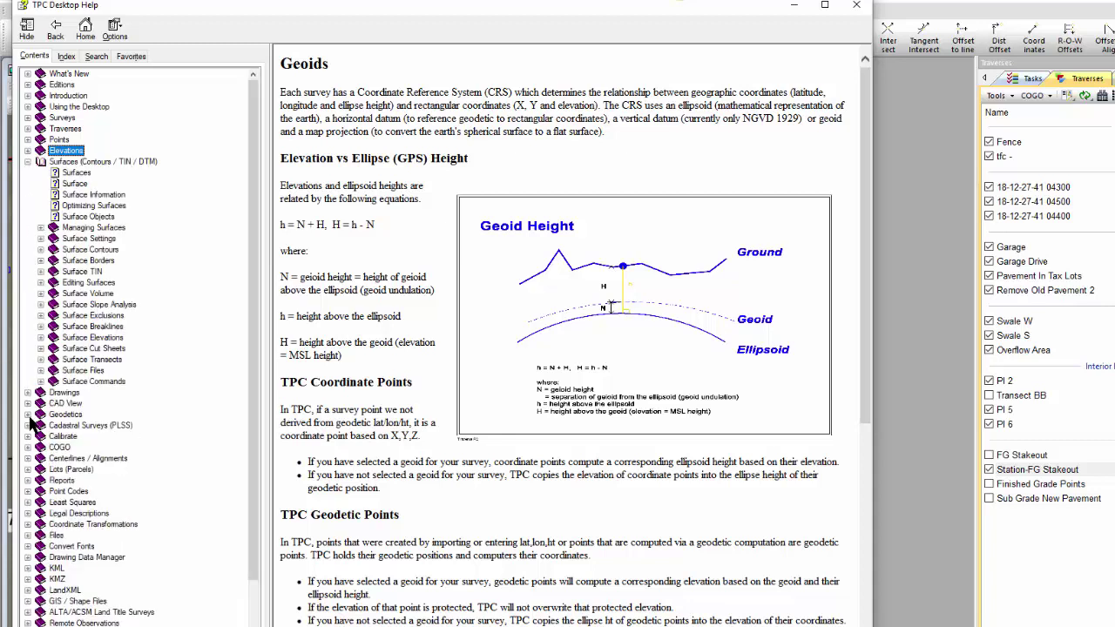
click(40, 337)
click(88, 339)
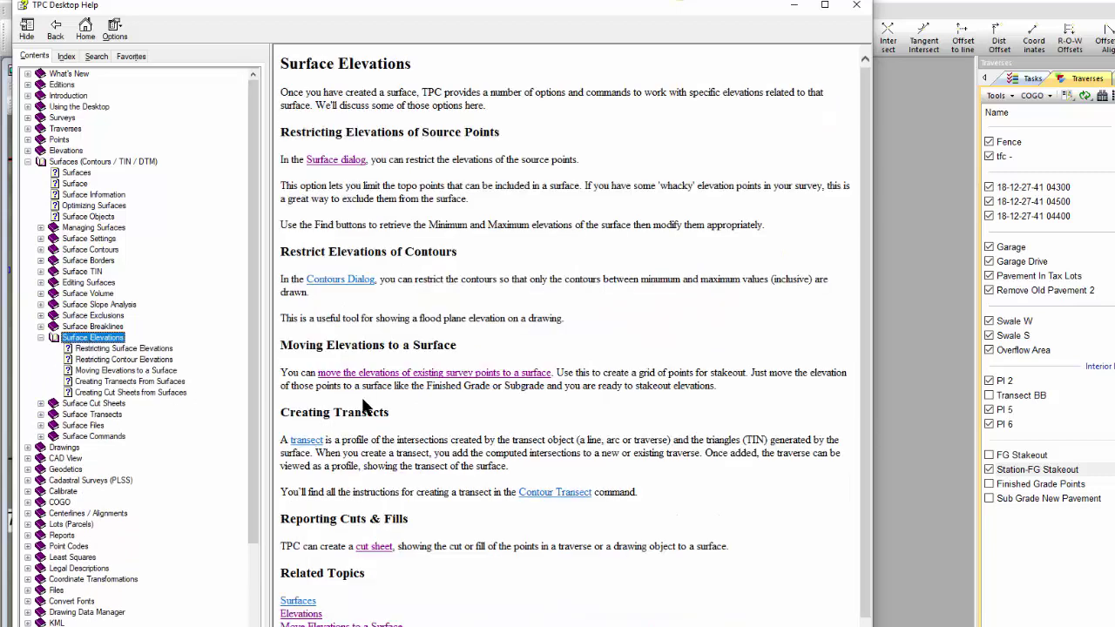
Read through the help topic on moving elevations to a surface and close the help window
click(138, 372)
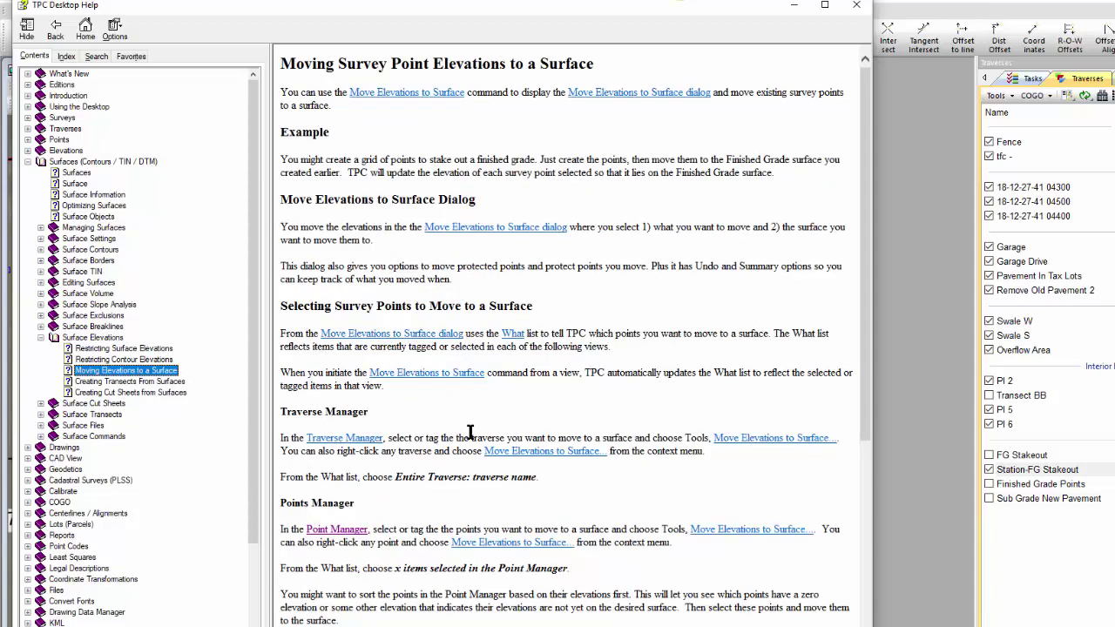
scroll(470, 433, down, 7)
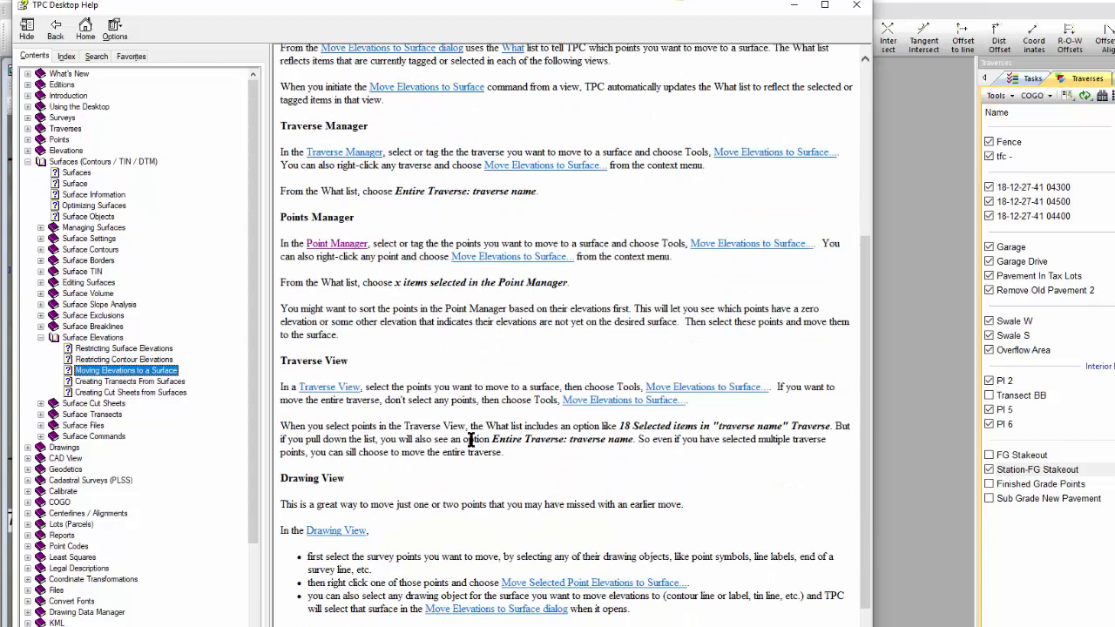
scroll(470, 440, up, 2)
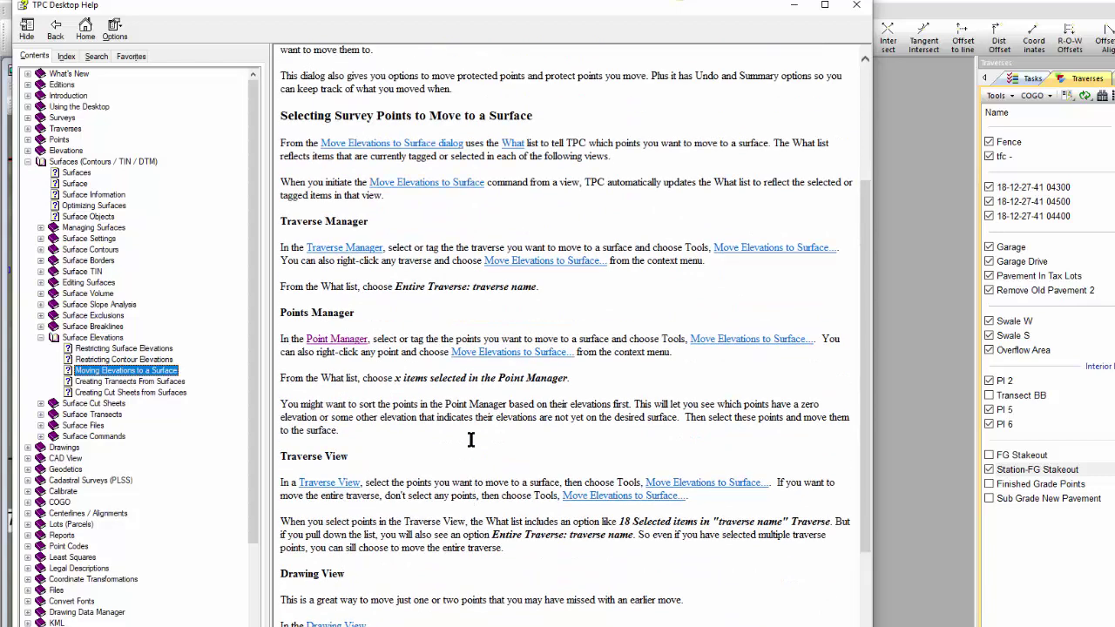
scroll(471, 440, down, 4)
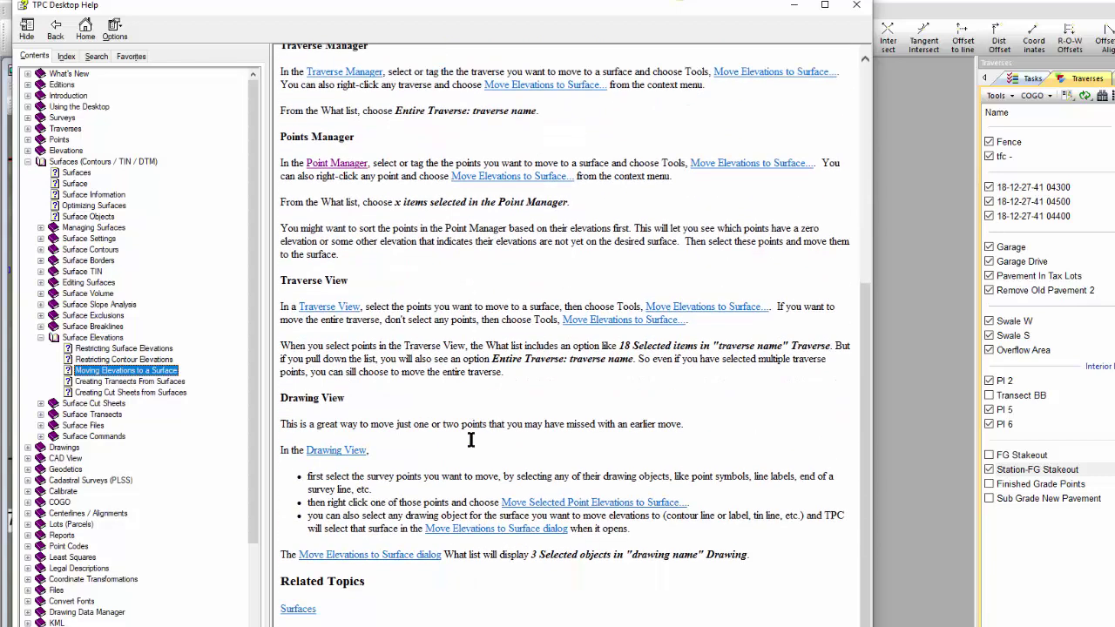
scroll(470, 440, up, 8)
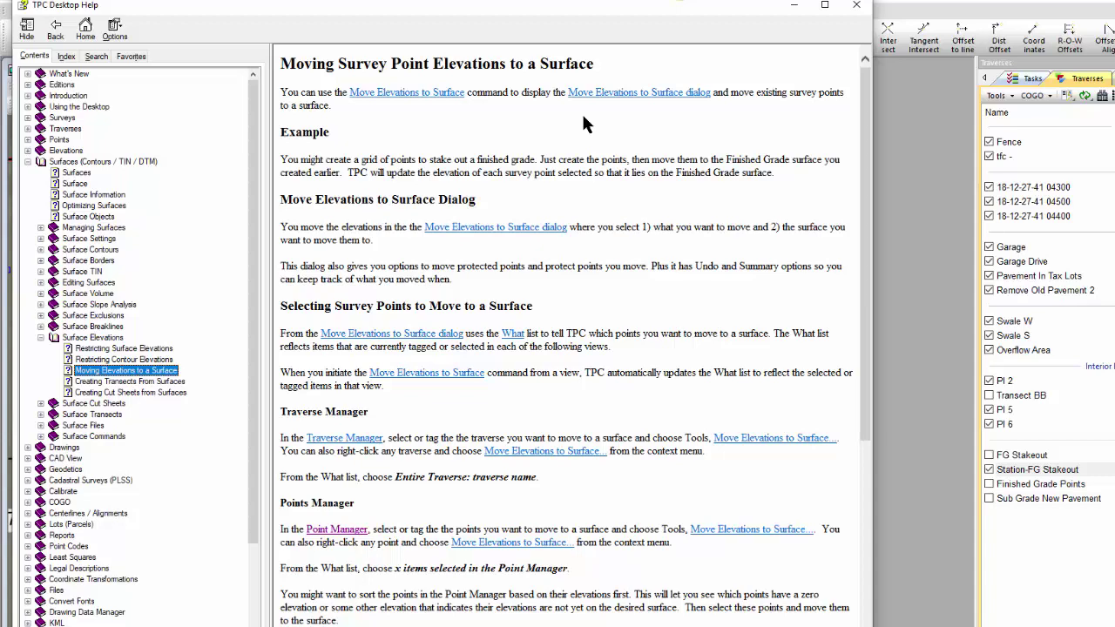
click(857, 5)
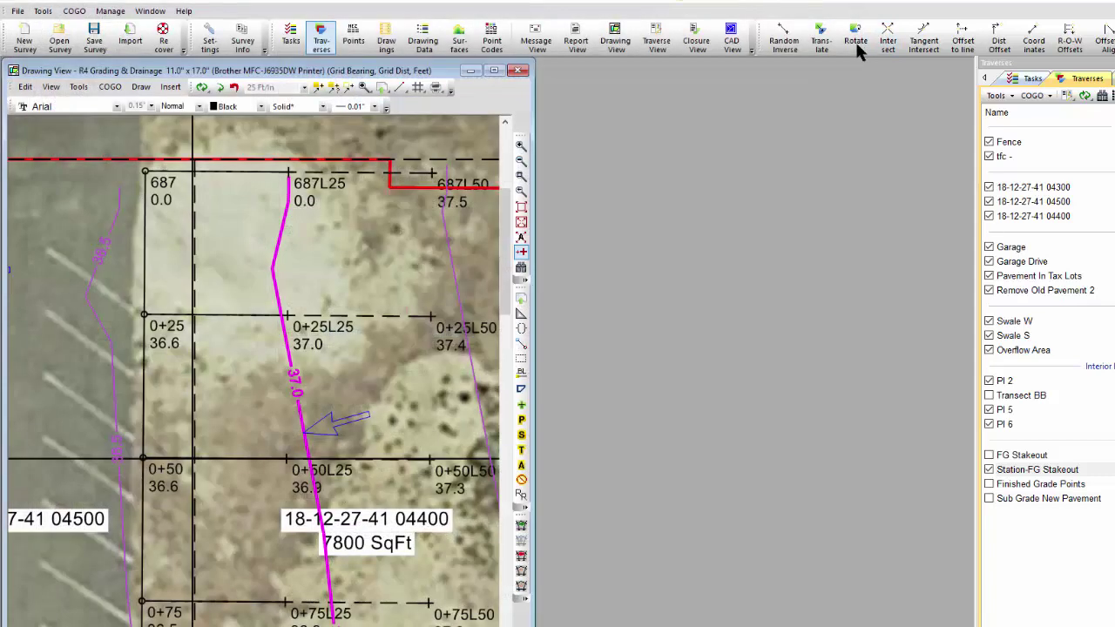
Open the elevation move to a surface for the selected points from the 0+25L25 point label in the drawing
right_click(329, 333)
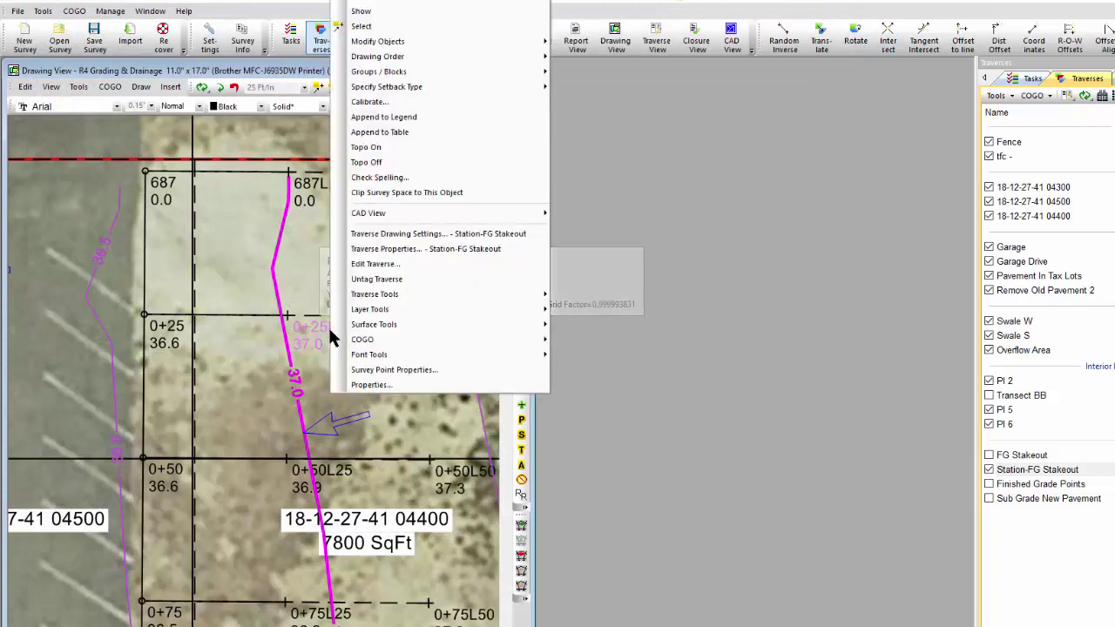
mouse_move(375, 325)
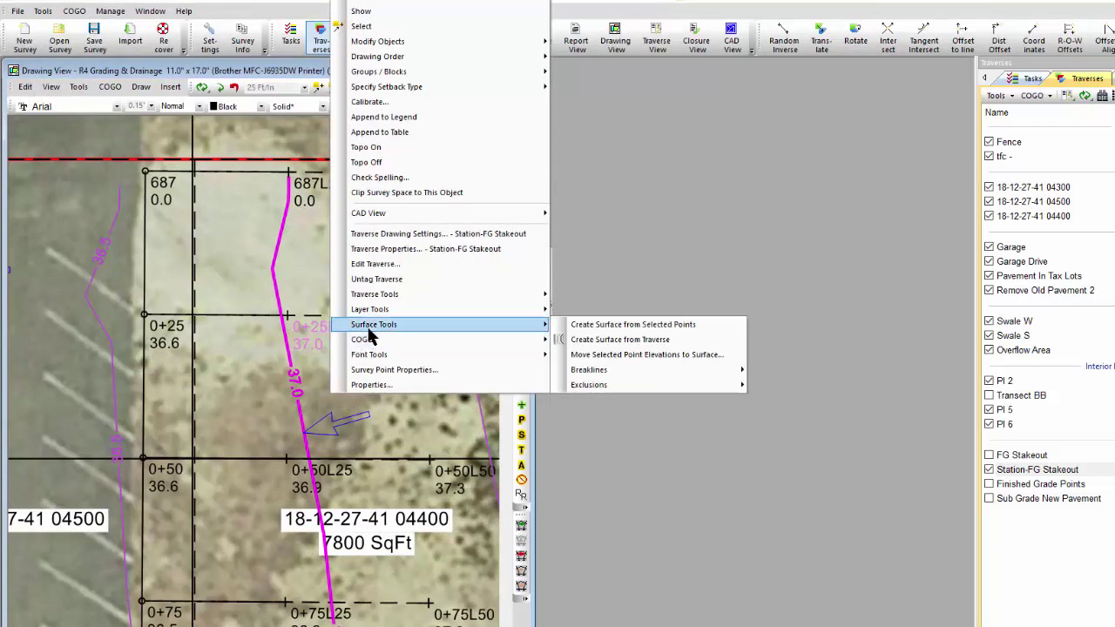
click(634, 356)
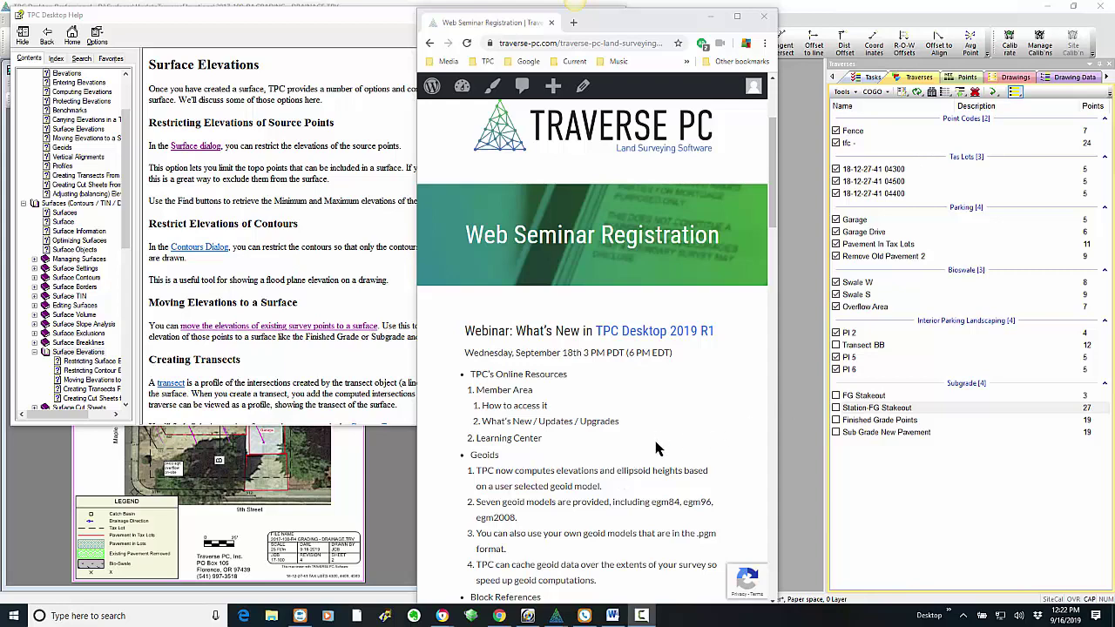
Look over the web seminar agenda, move its browser window aside, and bring the Traverse PC Member Area page into view
scroll(658, 444, down, 1)
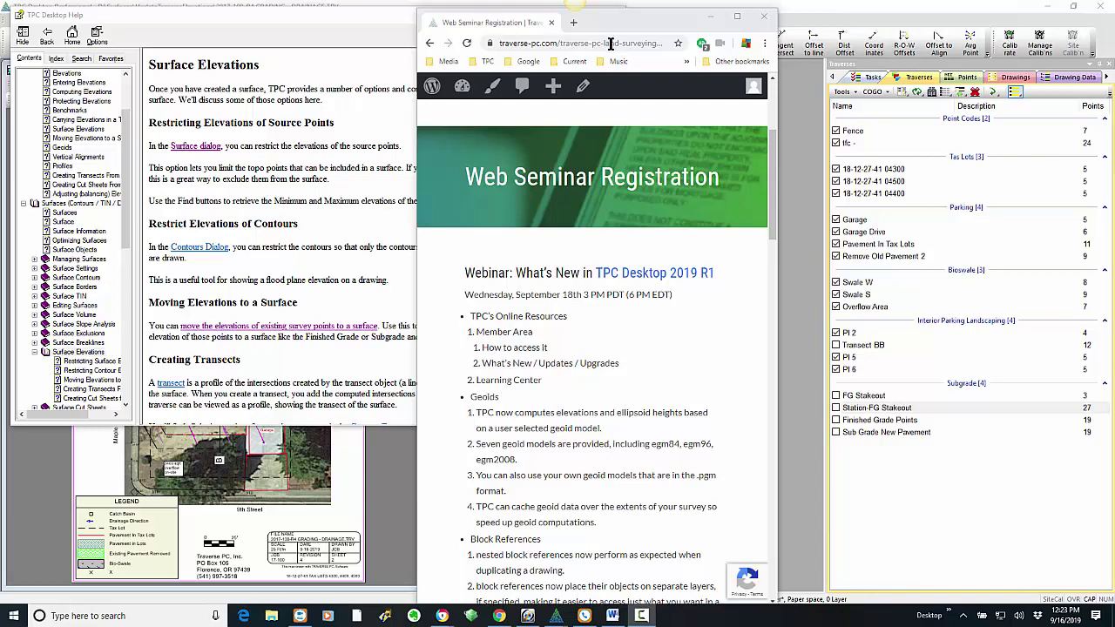
drag(593, 24, 1114, 152)
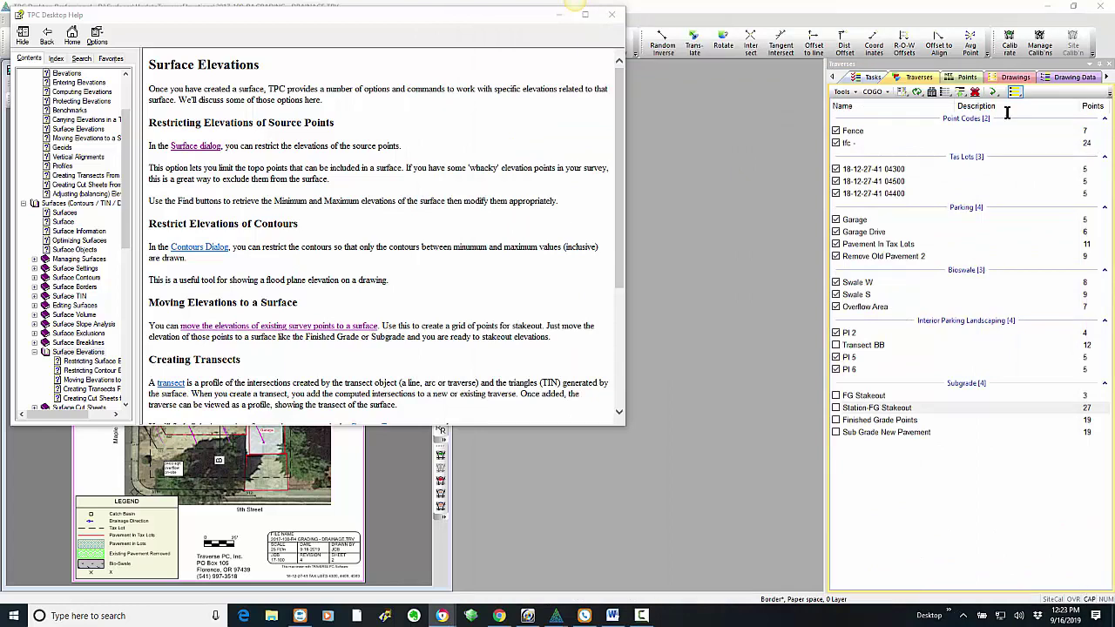
drag(758, 40, 265, 15)
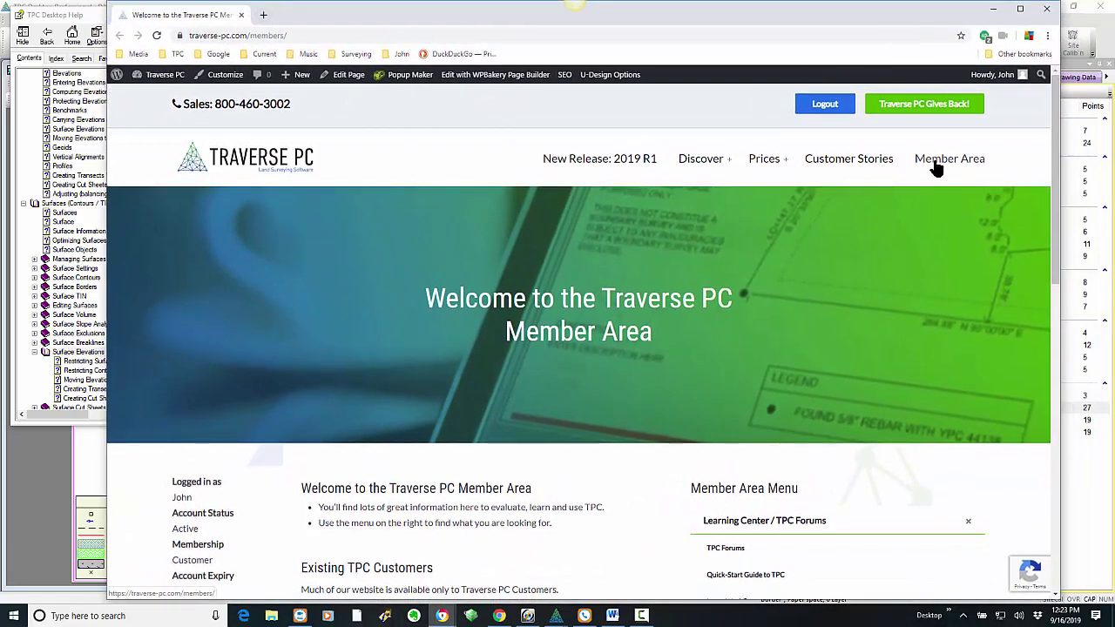
Open the Learning Center from the Member Area Menu and look over its Resources section
scroll(989, 408, down, 2)
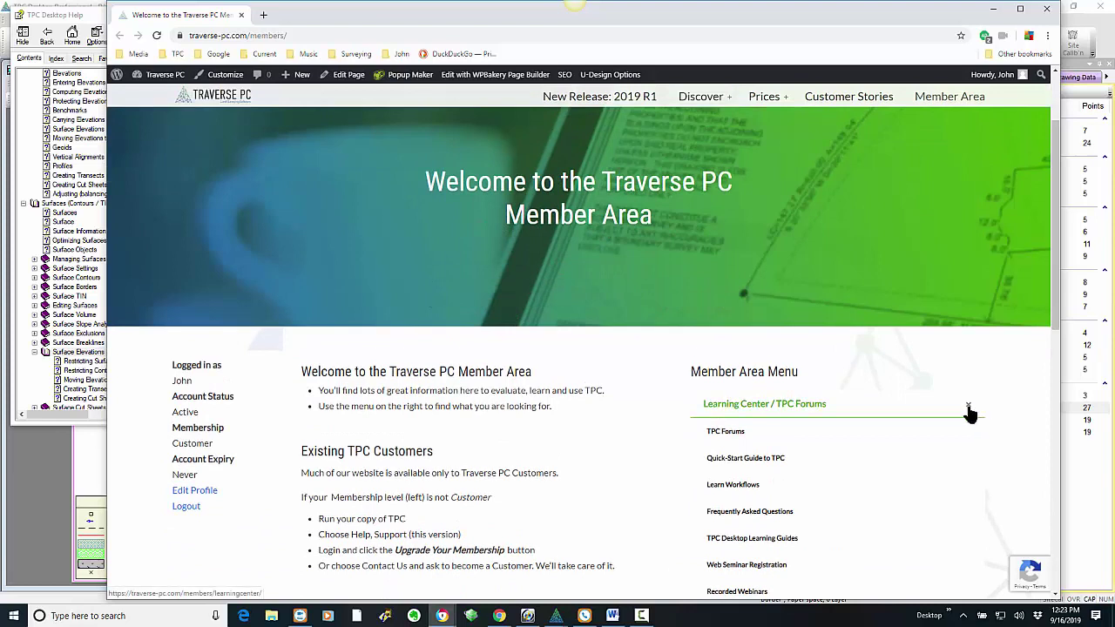
click(736, 404)
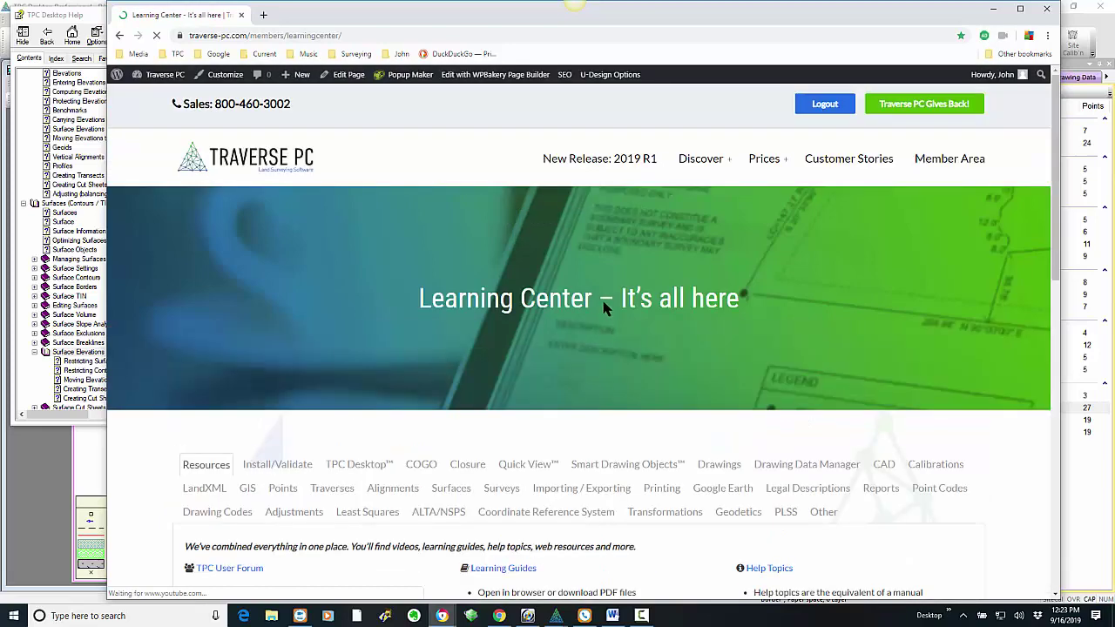
scroll(657, 404, down, 2)
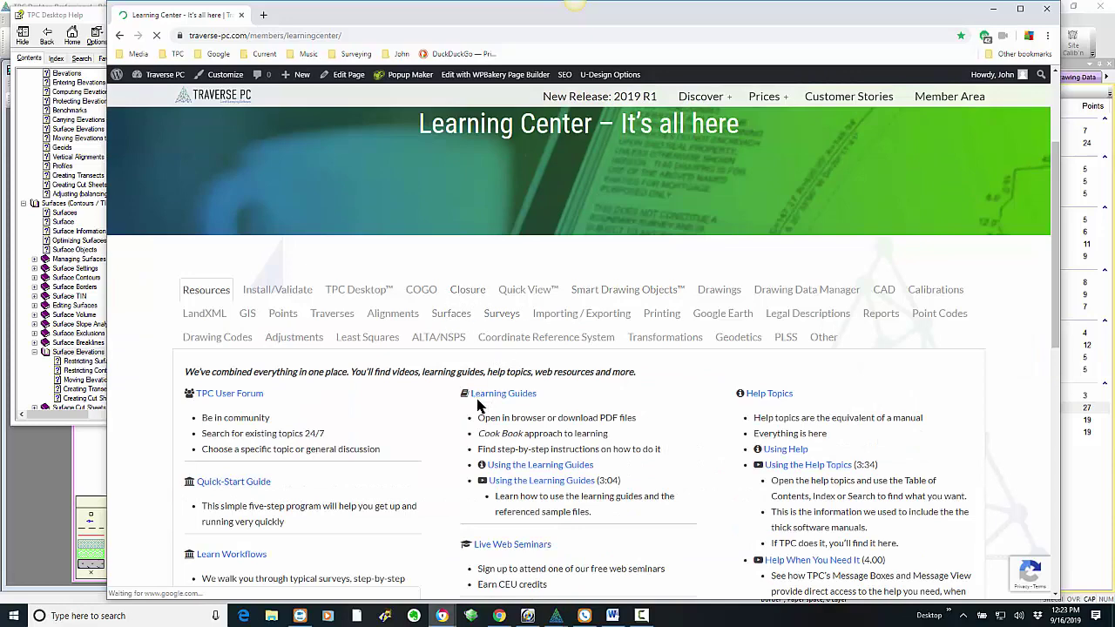
scroll(444, 411, down, 2)
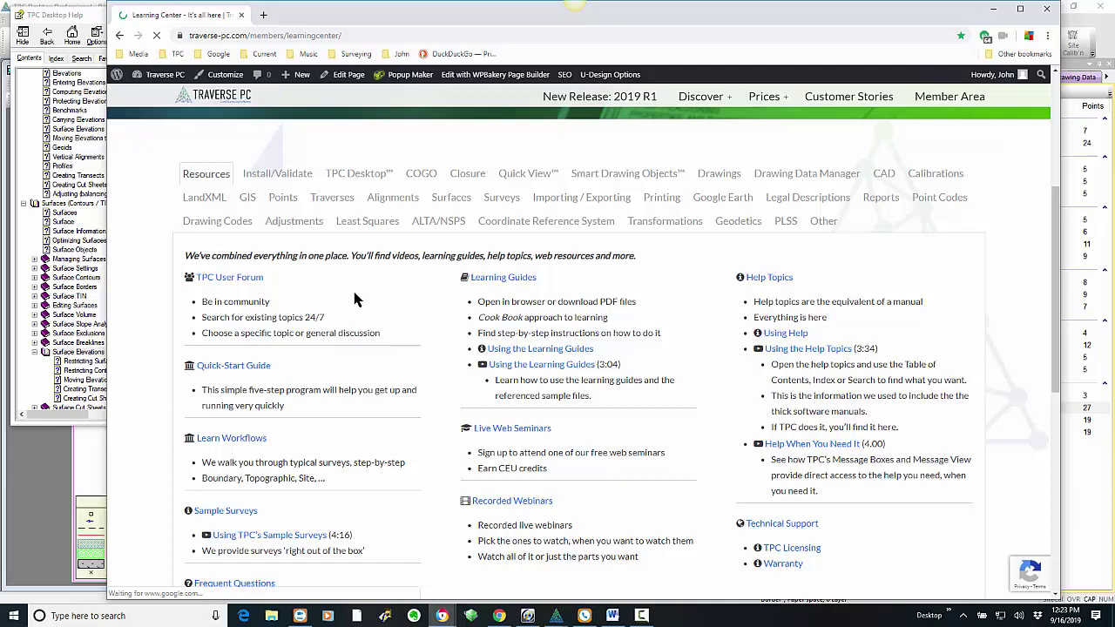
Move the browser aside, read the Surfaces help topic with Surface Elevations collapsed, and follow its Learning Center link to Surfaces
drag(331, 15, 1114, 113)
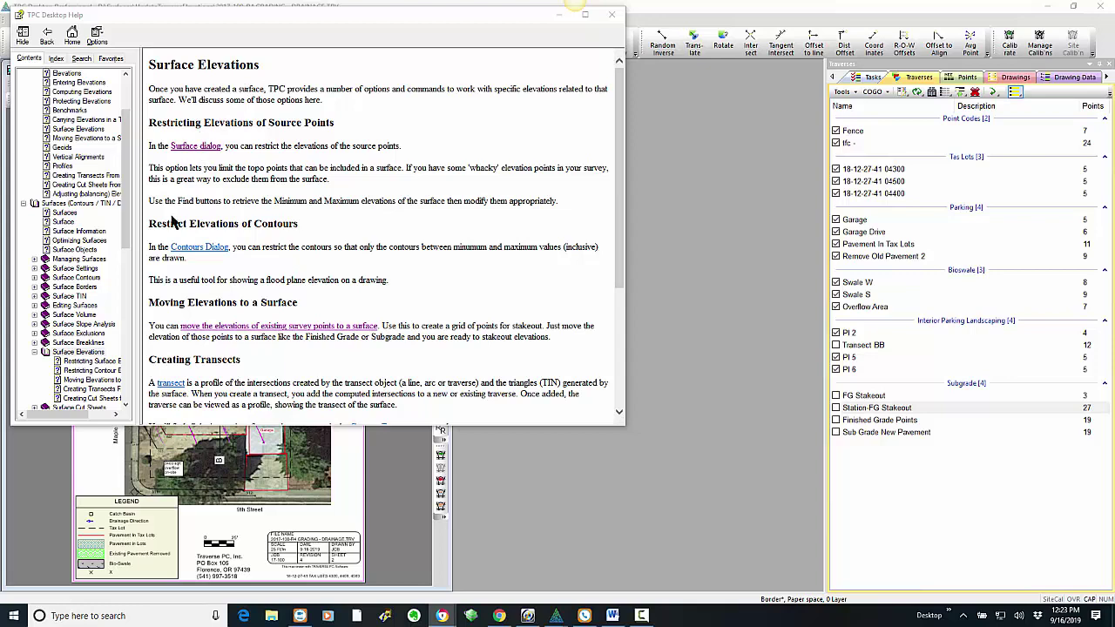
click(65, 213)
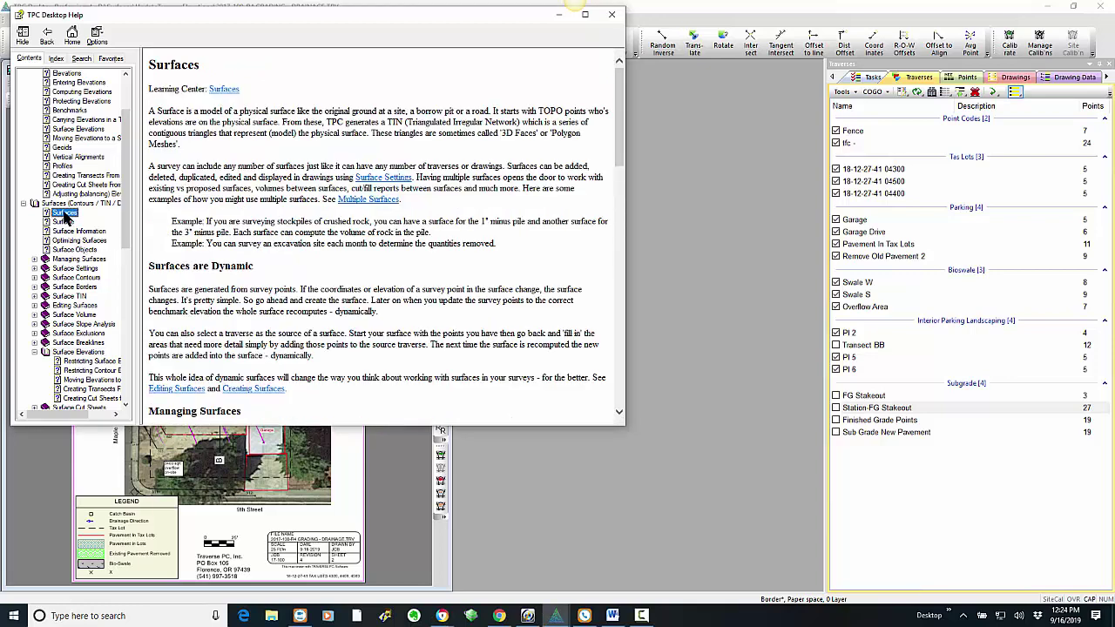
click(34, 351)
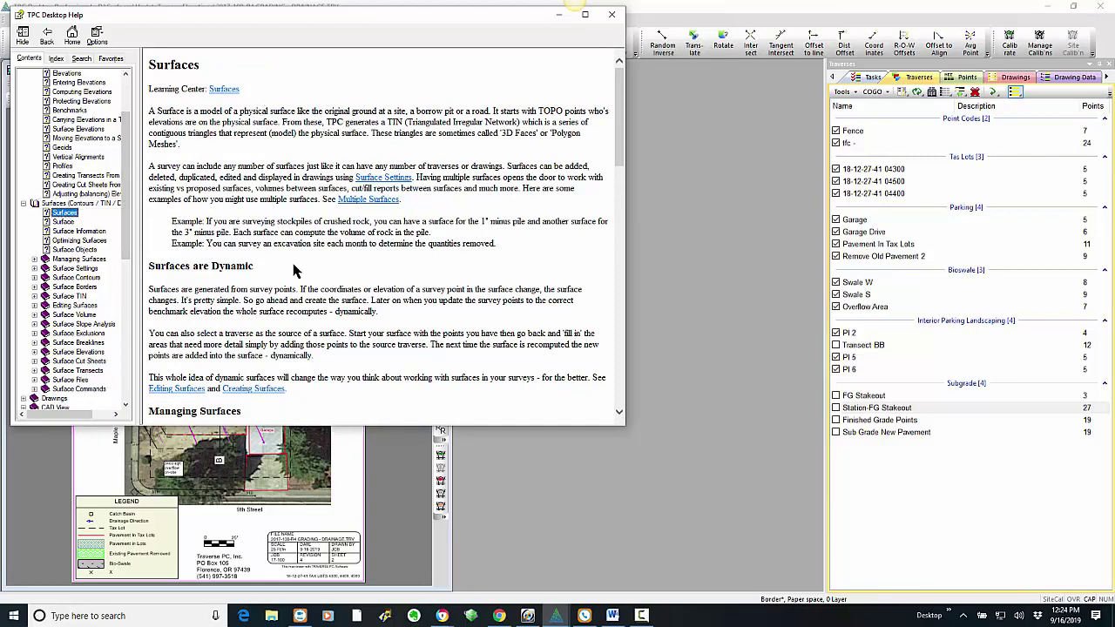
scroll(294, 271, down, 10)
scroll(294, 271, up, 10)
click(224, 90)
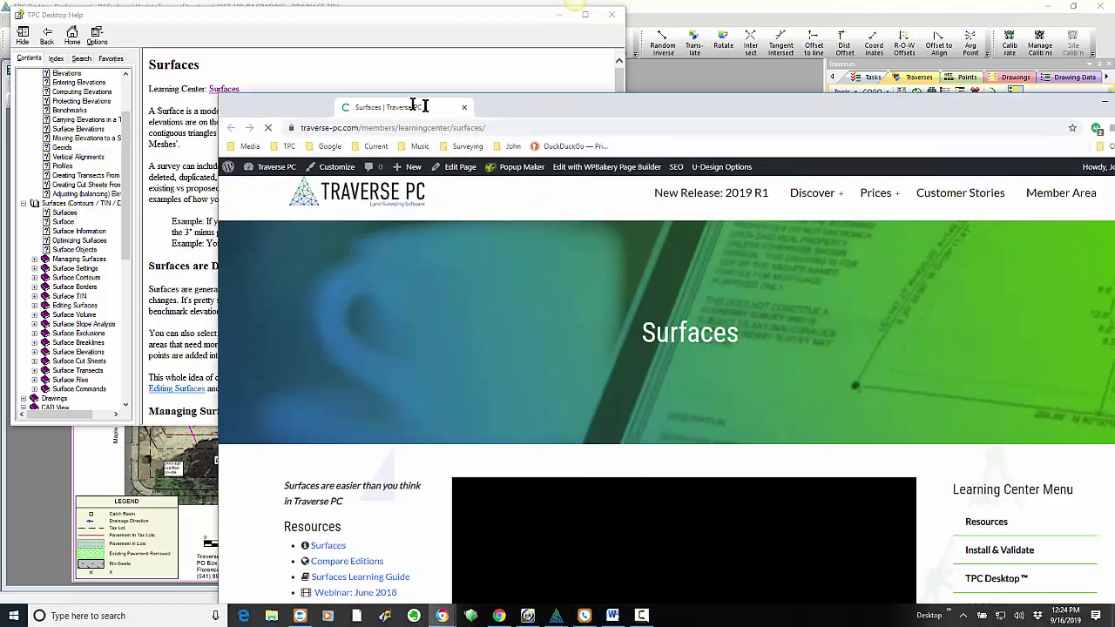
Bring the Surfaces learning page fully into view and examine its resources, video outlines, Learning Center Menu and collapsed sections
drag(418, 105, 316, 12)
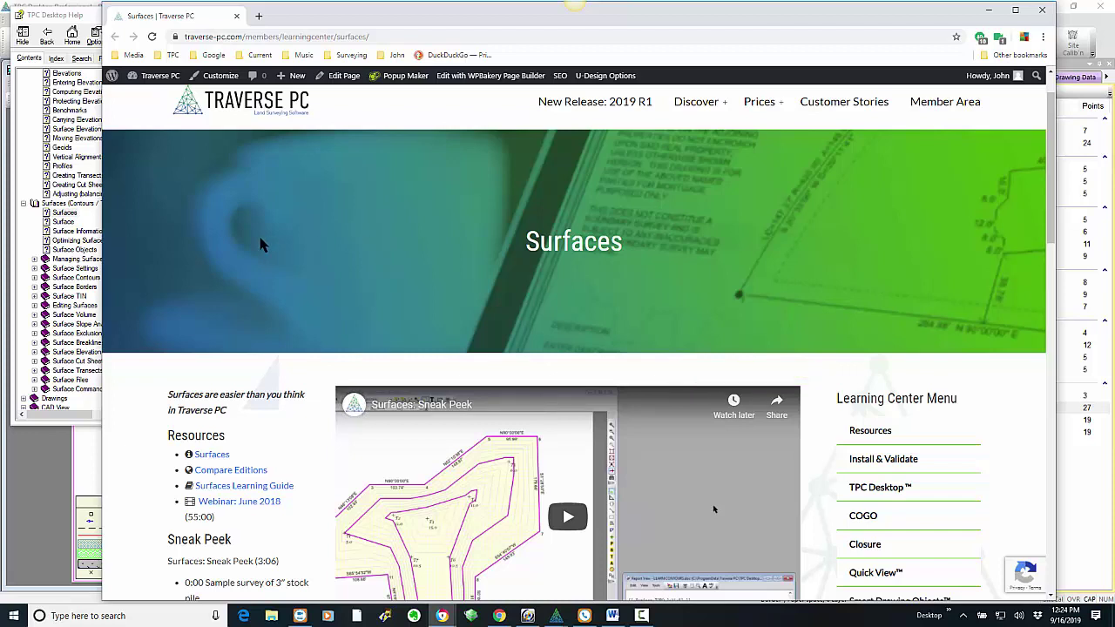
scroll(146, 286, down, 2)
scroll(146, 290, up, 1)
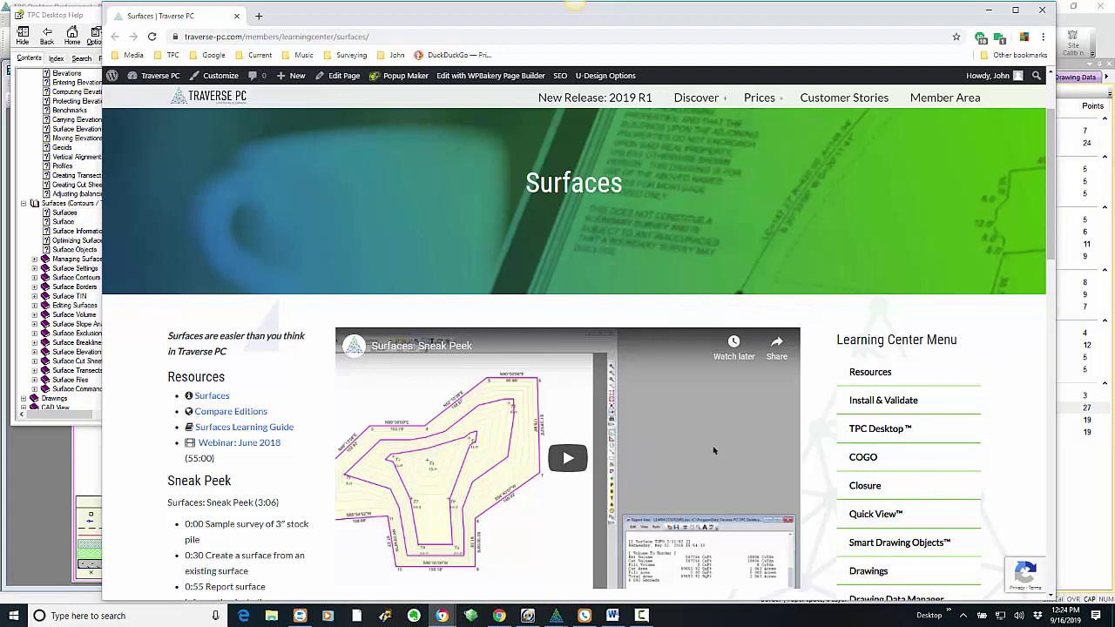
key(alt+Tab)
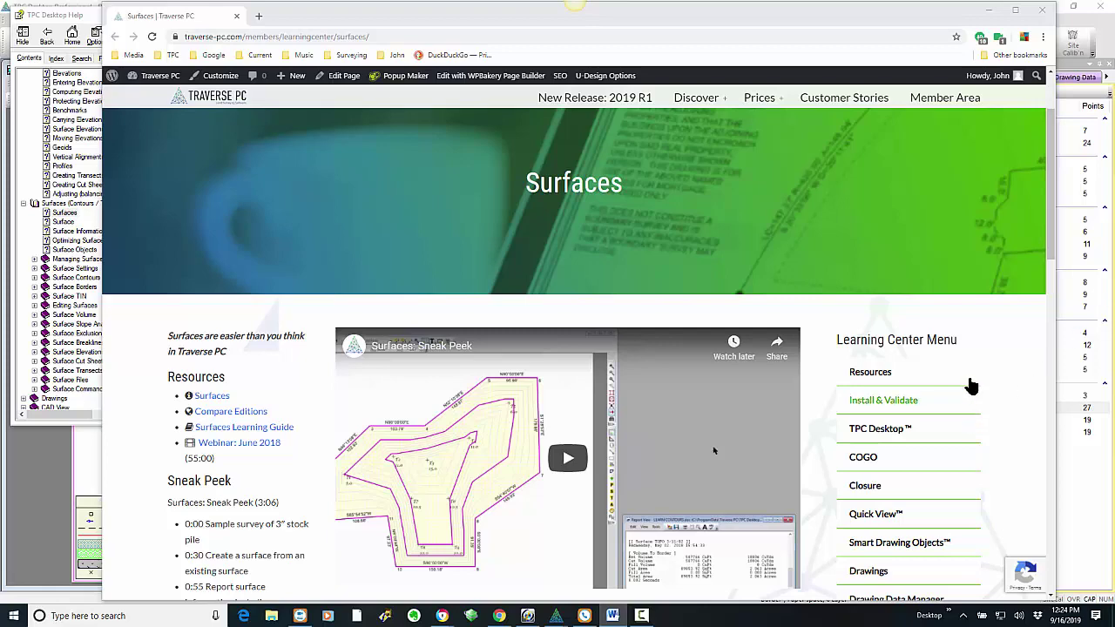
drag(1052, 218, 1053, 264)
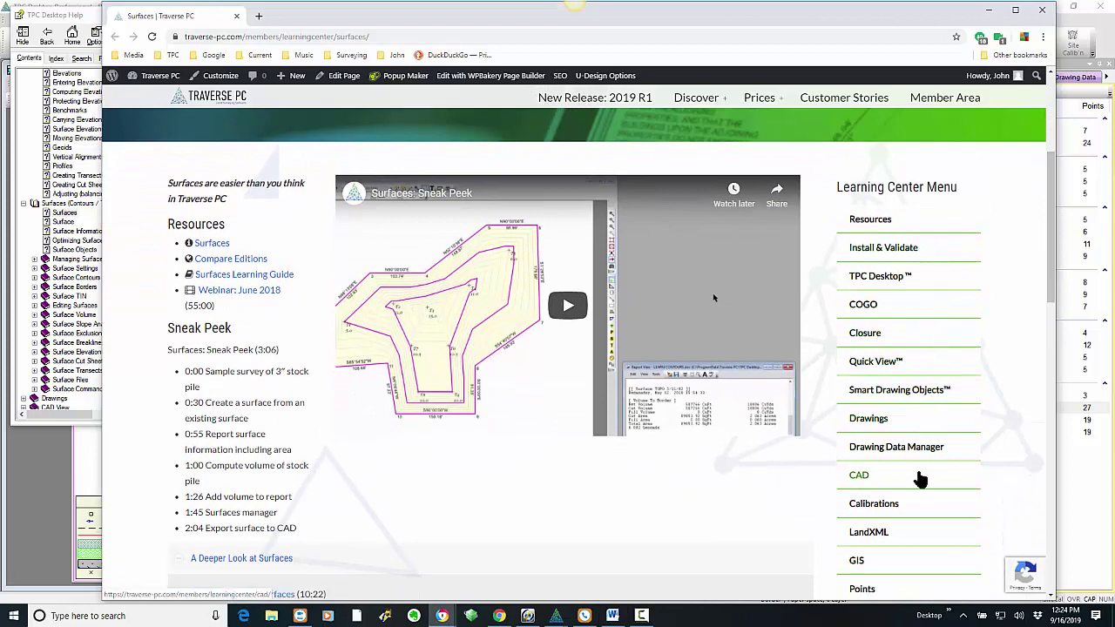
drag(1052, 223, 1052, 276)
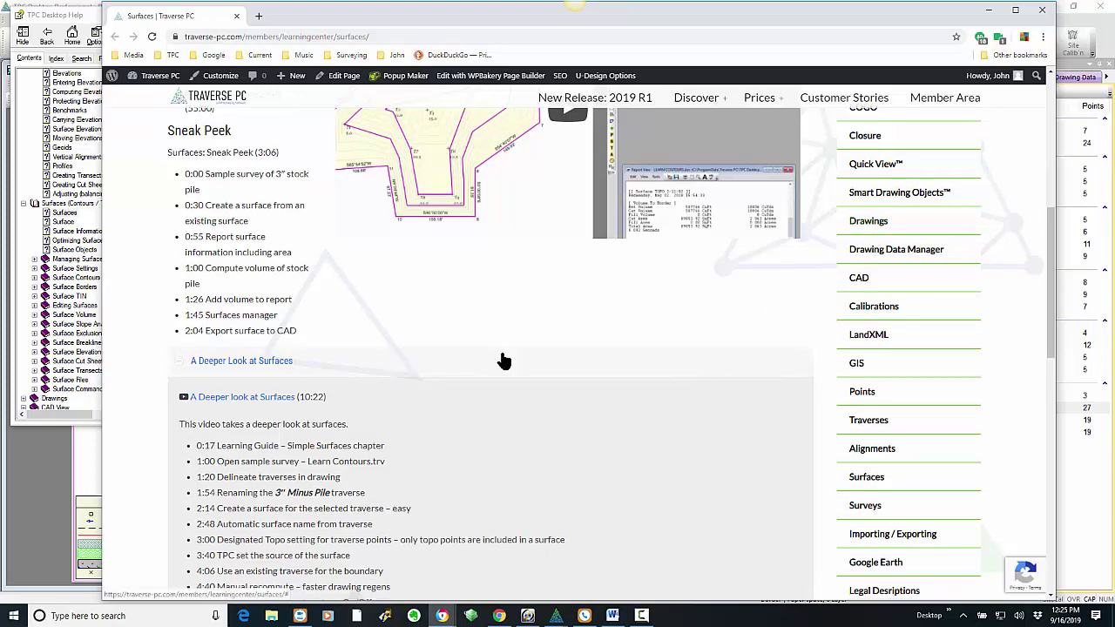
scroll(498, 346, down, 4)
scroll(502, 359, down, 2)
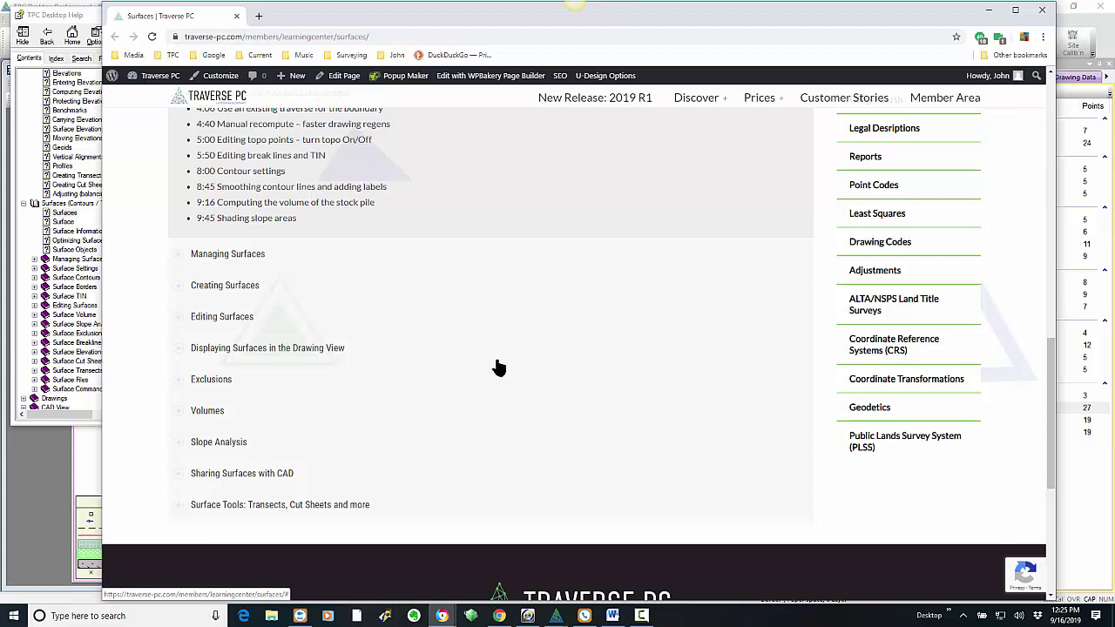
Expand the Exclusions section, view and close its Surface Exclusions help topic, and return to the Surfaces page's resources
click(182, 387)
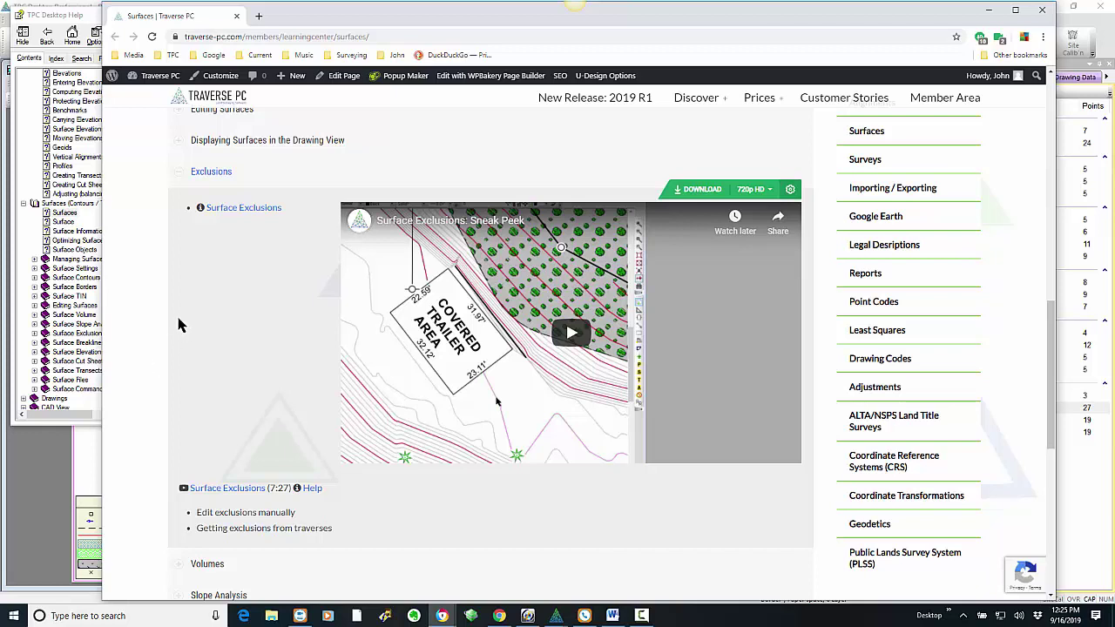
click(224, 214)
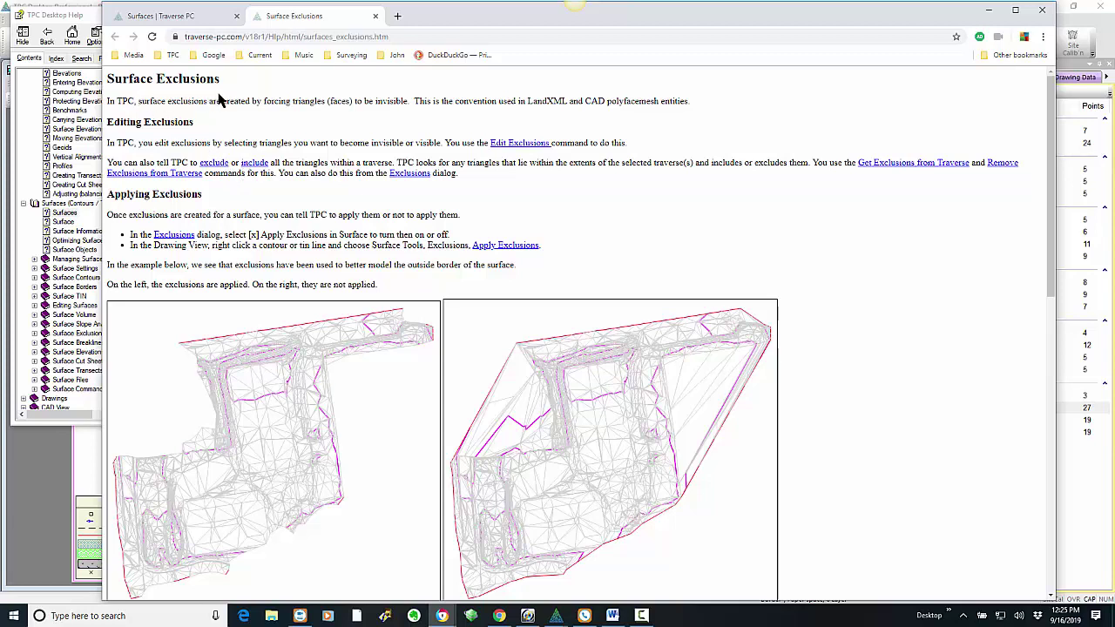
click(375, 17)
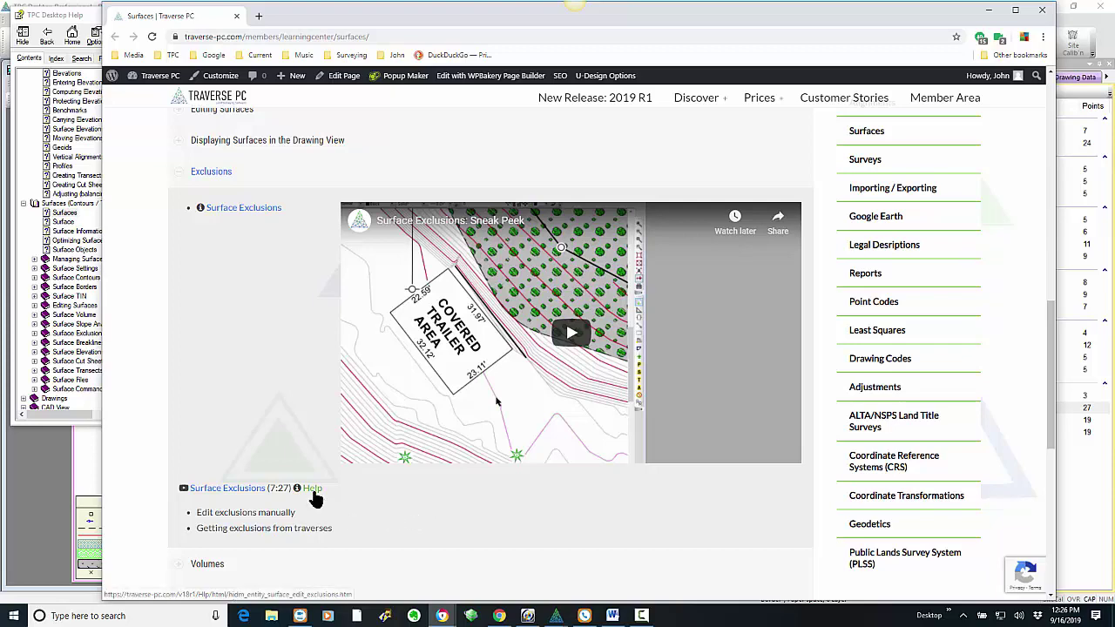
scroll(314, 496, up, 15)
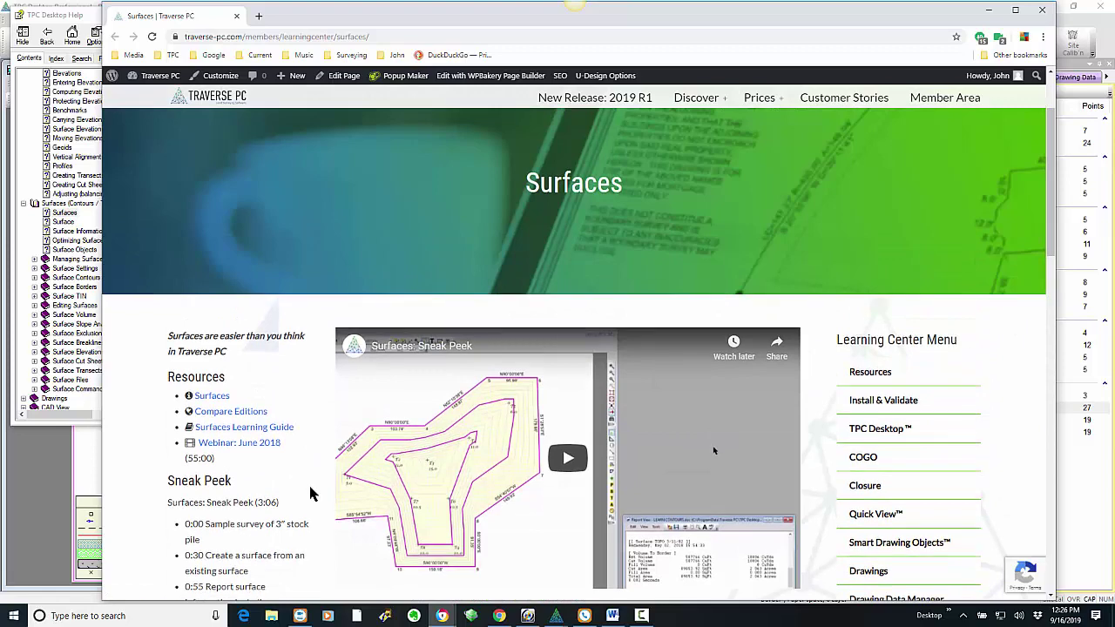
scroll(314, 494, down, 1)
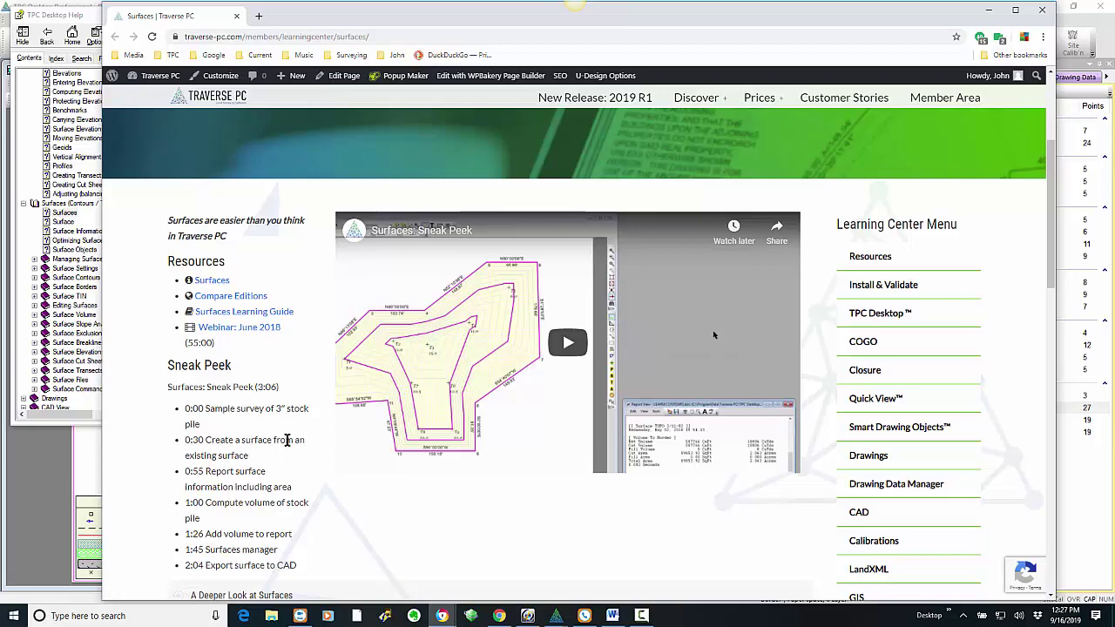
Look over the topic sections on the Surfaces learning center page and move its browser window out of the way
scroll(286, 440, down, 5)
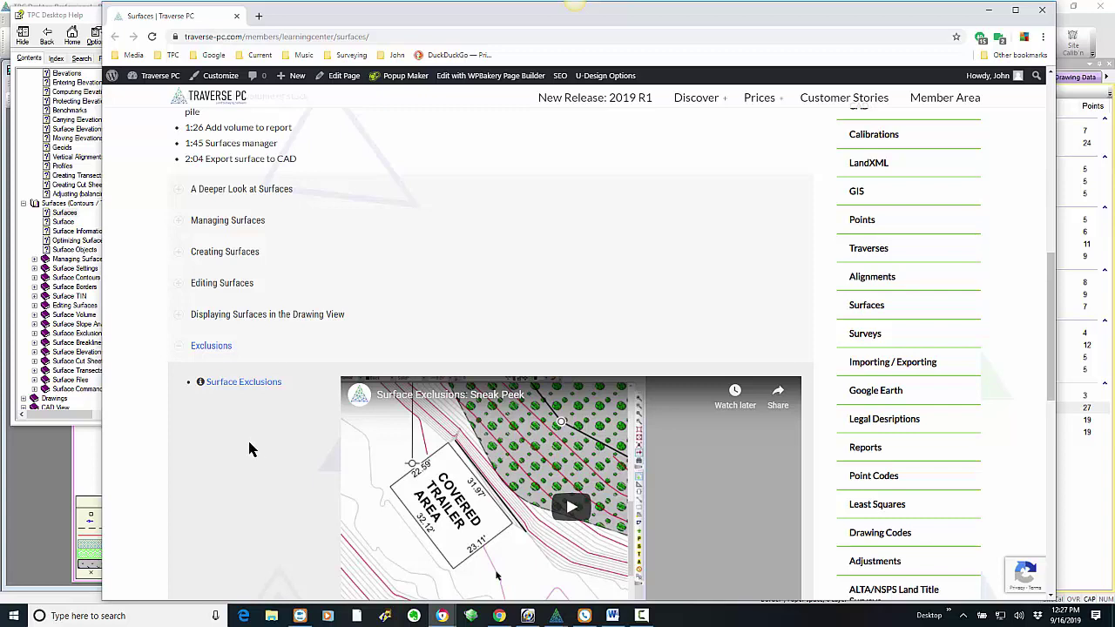
scroll(322, 252, up, 4)
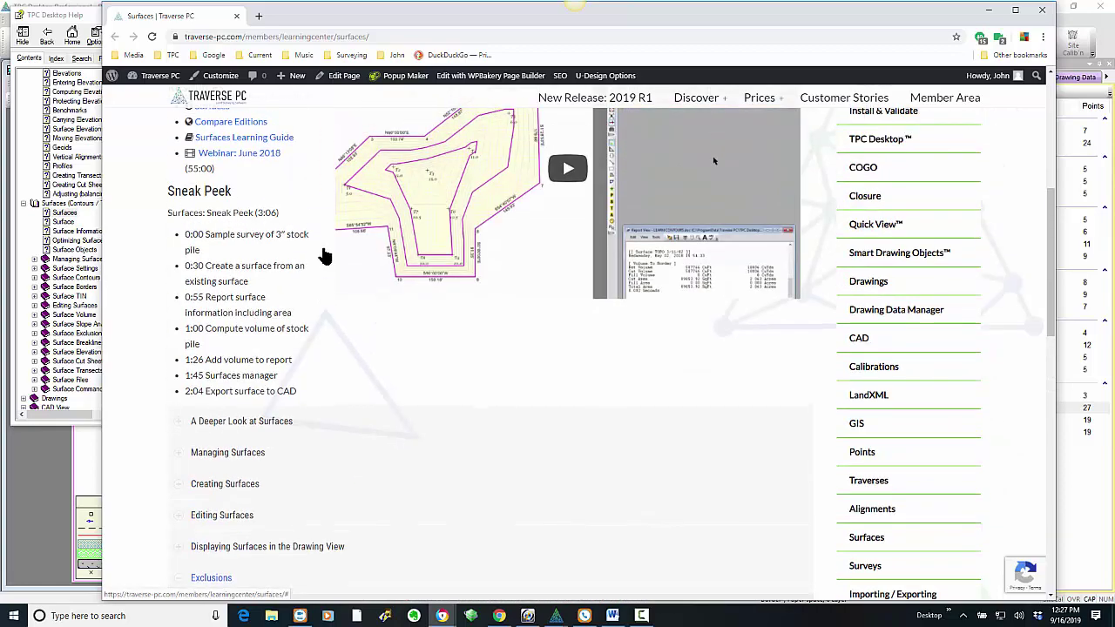
drag(330, 24, 1114, 109)
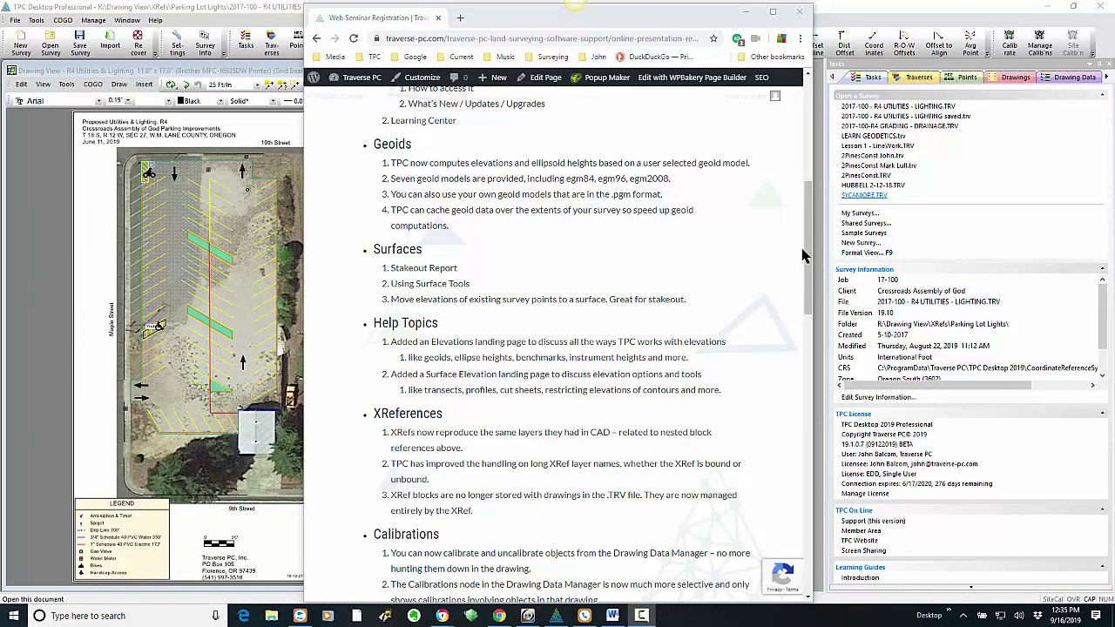
Review the XReferences items in the web seminar outline and read the XReferences section of the TPC Desktop 2019 R1 release page
drag(802, 252, 805, 334)
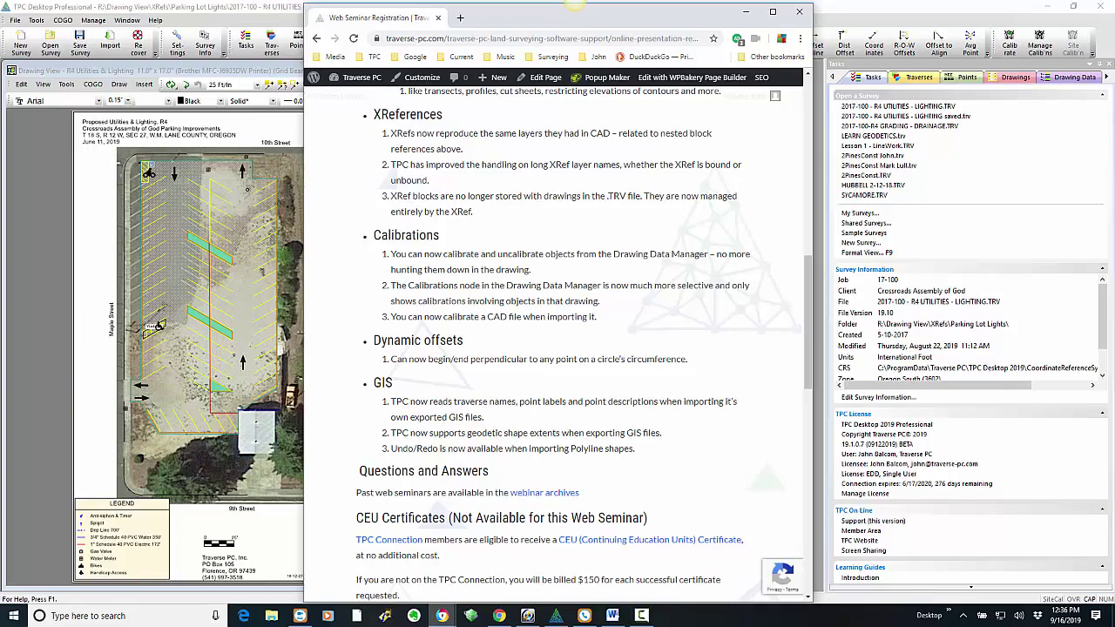
click(575, 2)
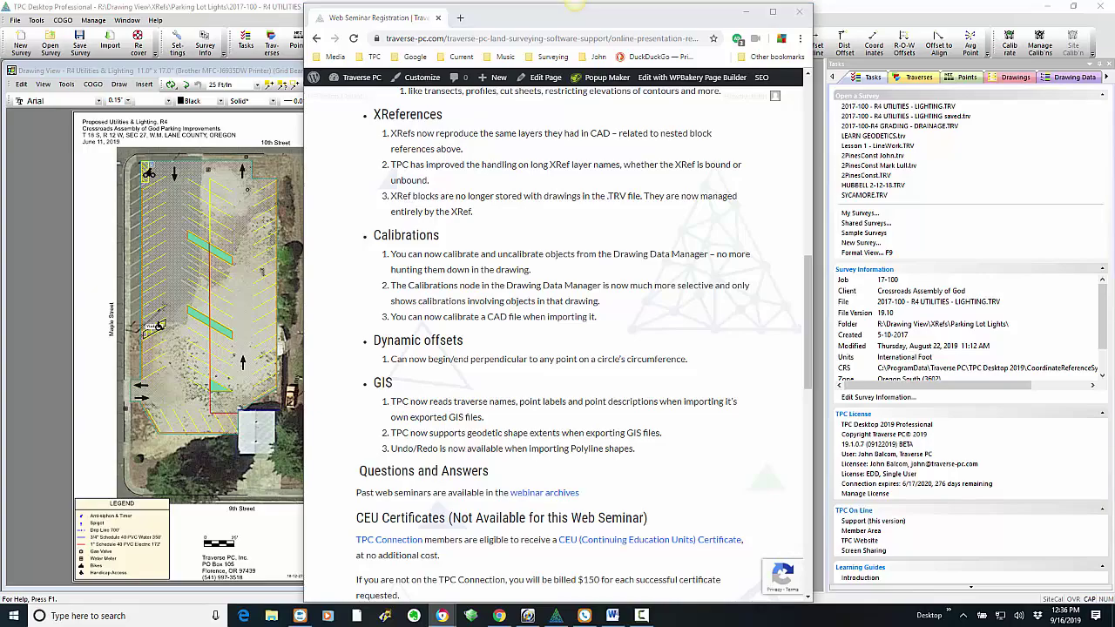
drag(1114, 148, 659, 17)
click(402, 152)
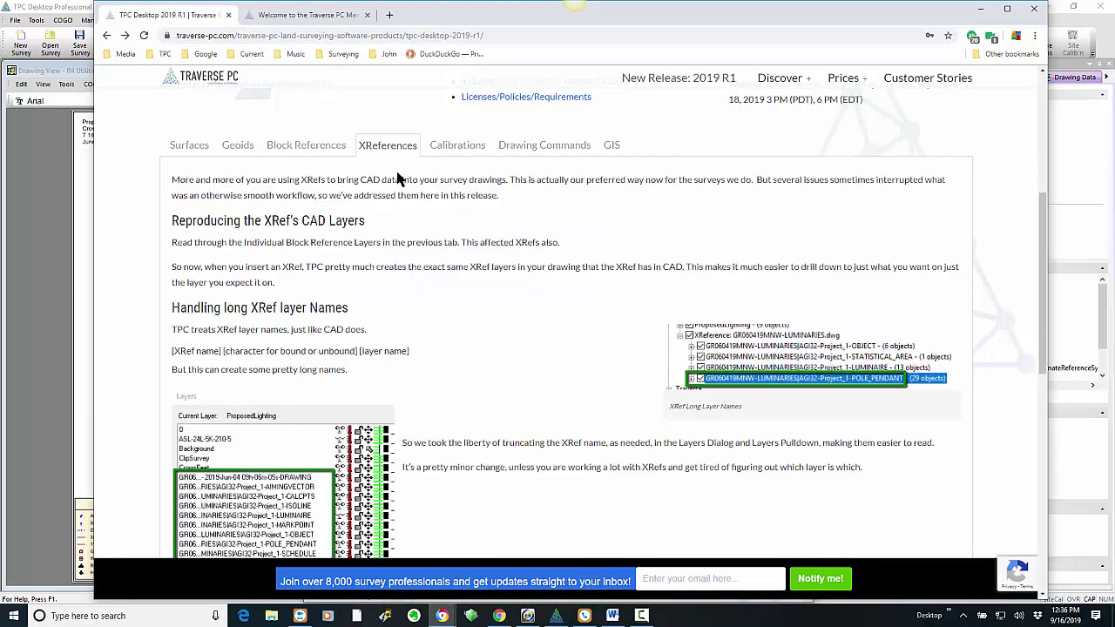
scroll(466, 333, down, 1)
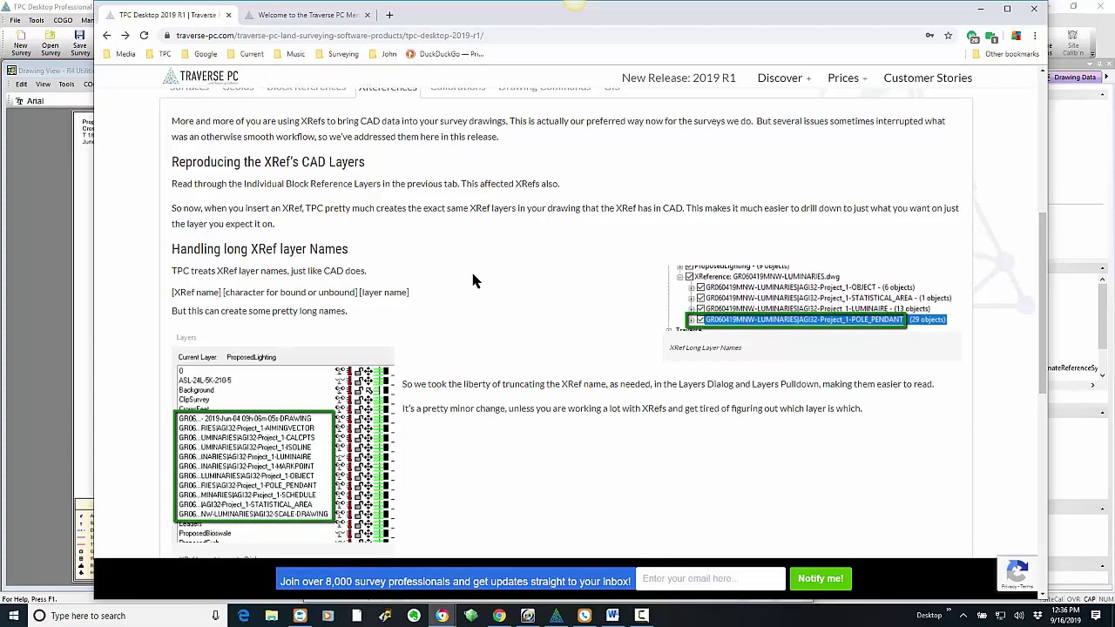
scroll(472, 275, down, 3)
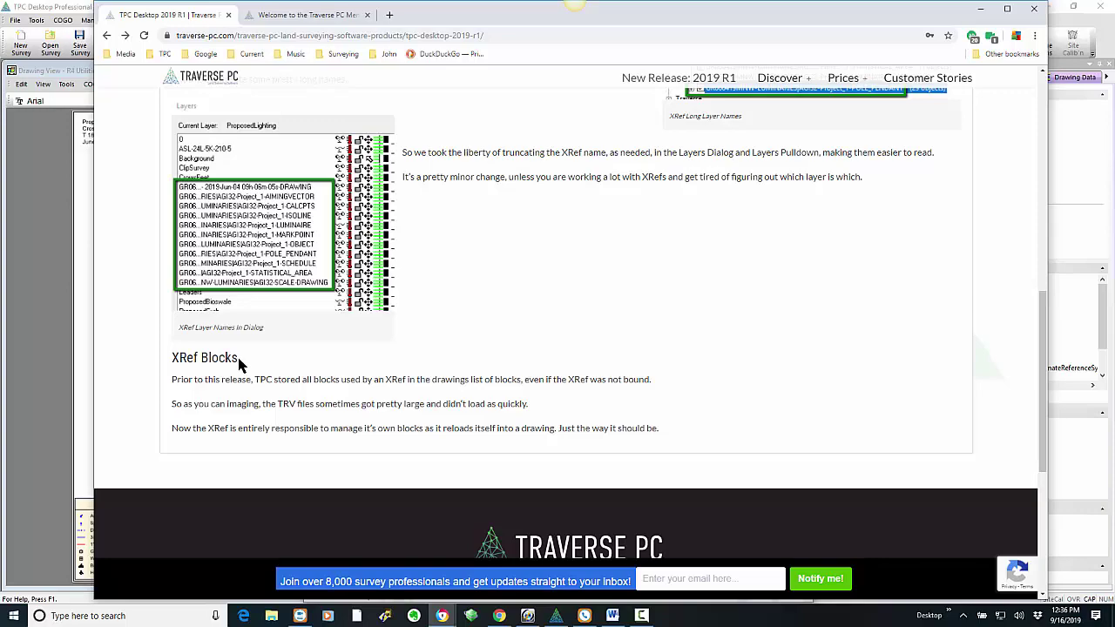
scroll(466, 323, up, 5)
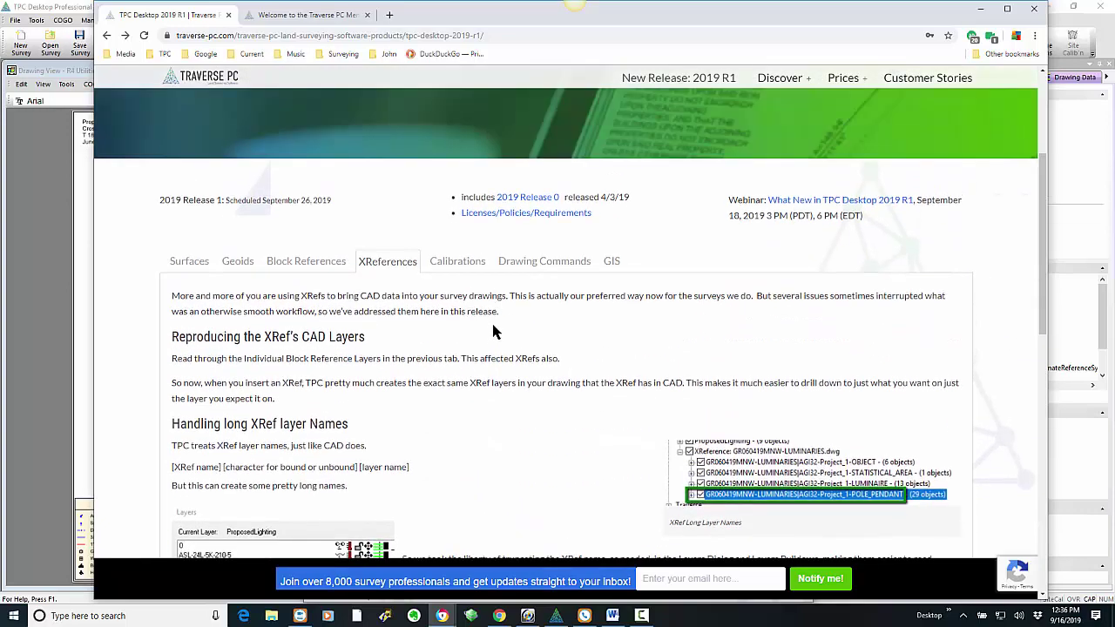
drag(413, 16, 1114, 105)
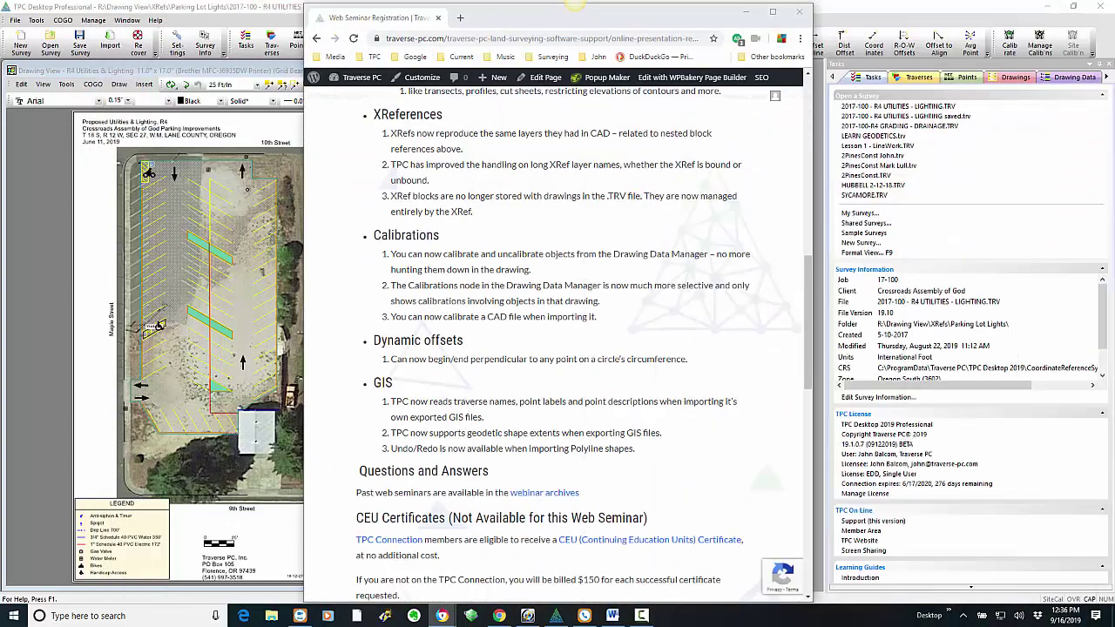
drag(544, 17, 1114, 119)
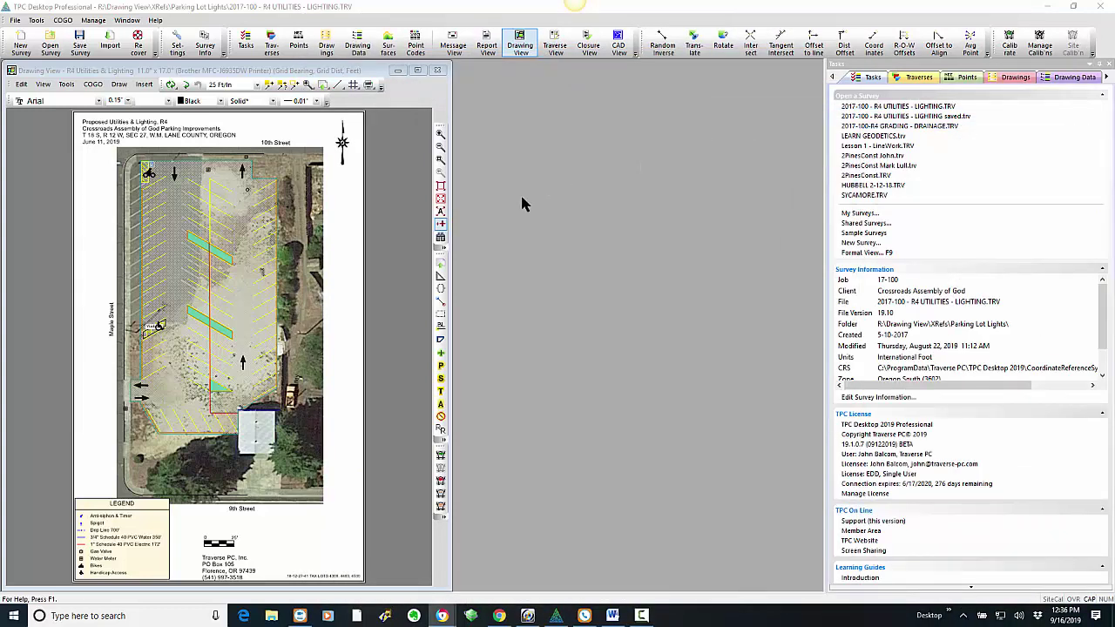
Insert GR060419MNW-LUMINARIES.dwg as an XReference in the TPC Desktop drawing, calibrated with the associated Calibrate Polyline calibration
click(352, 240)
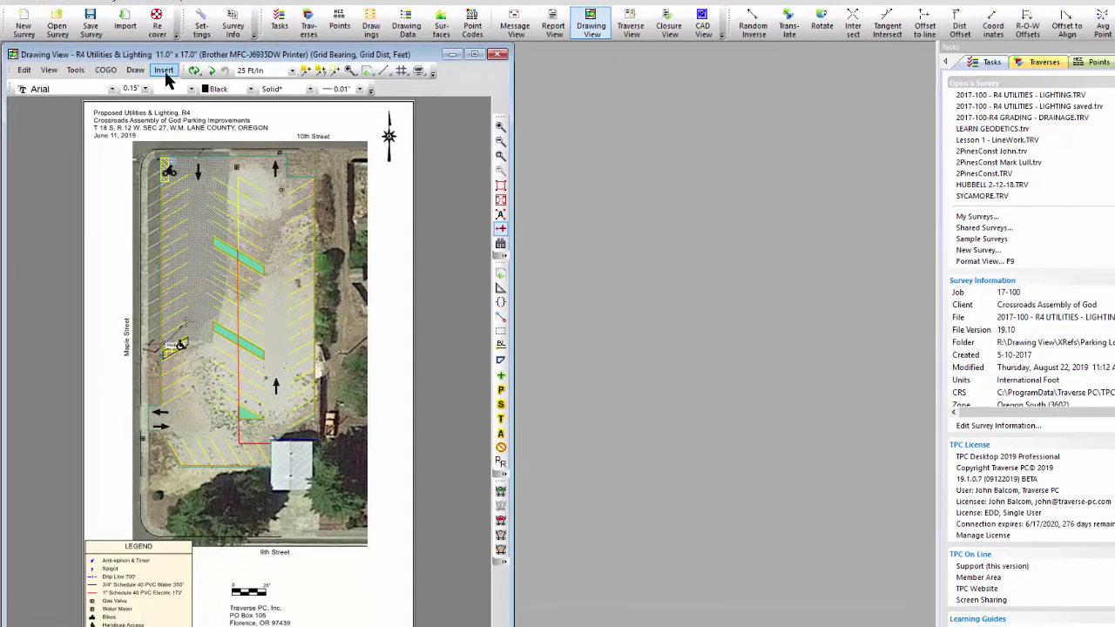
click(164, 69)
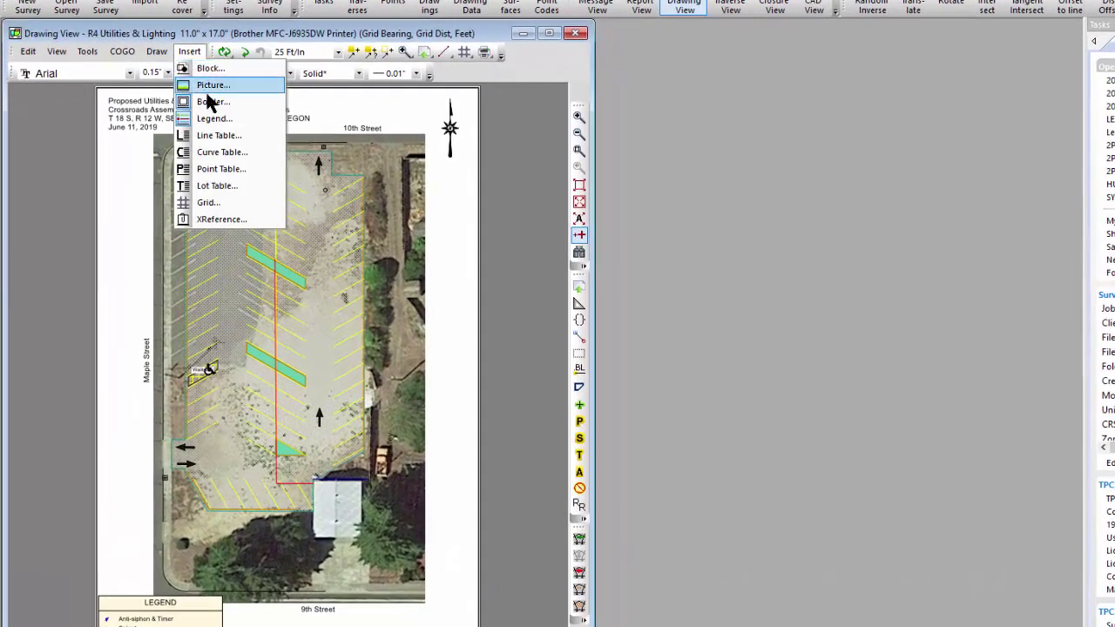
click(219, 219)
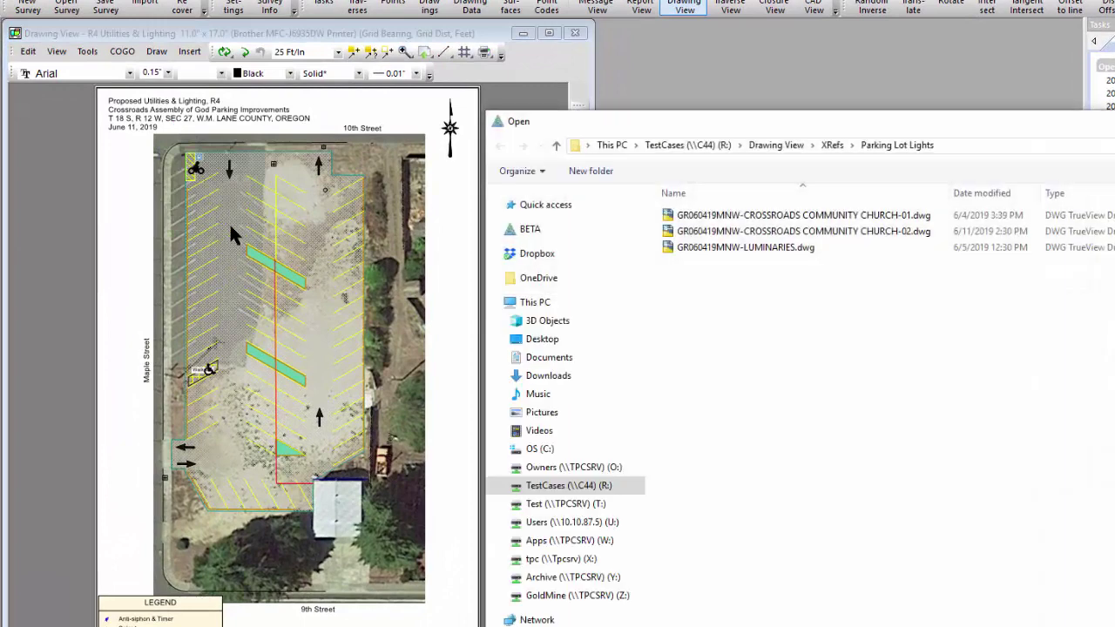
double_click(732, 248)
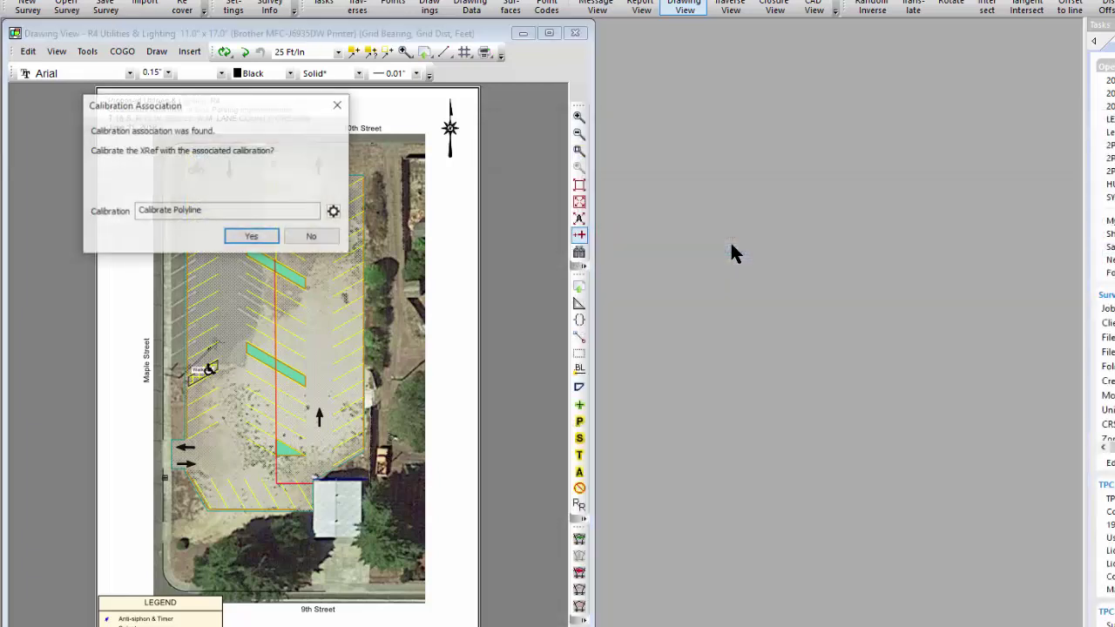
mouse_move(261, 103)
mouse_down()
mouse_move(285, 118)
mouse_move(783, 131)
mouse_move(792, 94)
mouse_up()
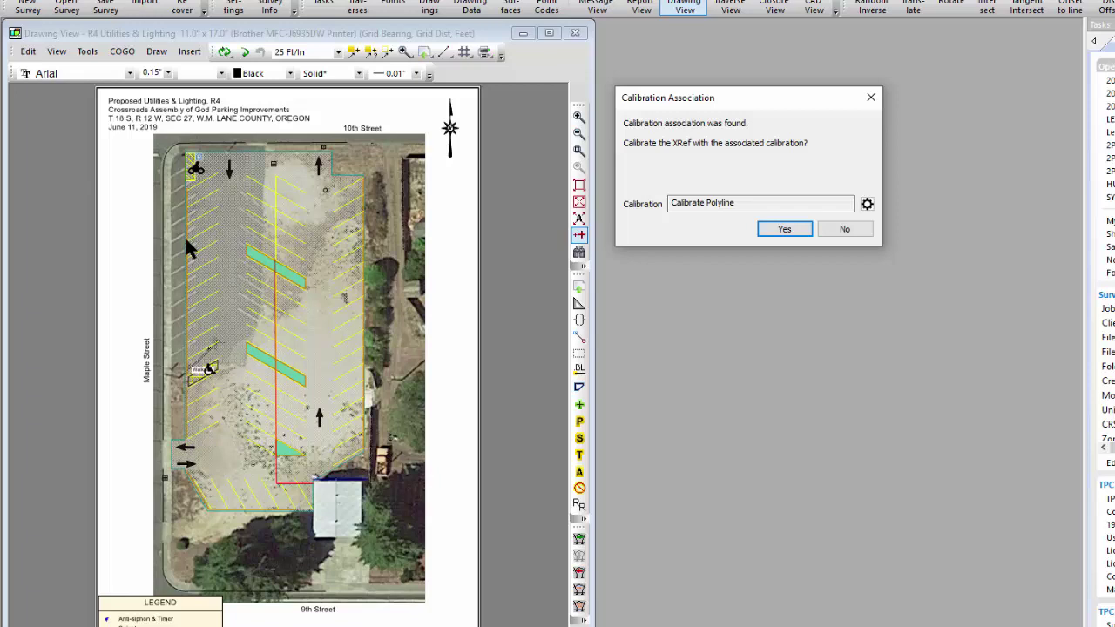
click(784, 230)
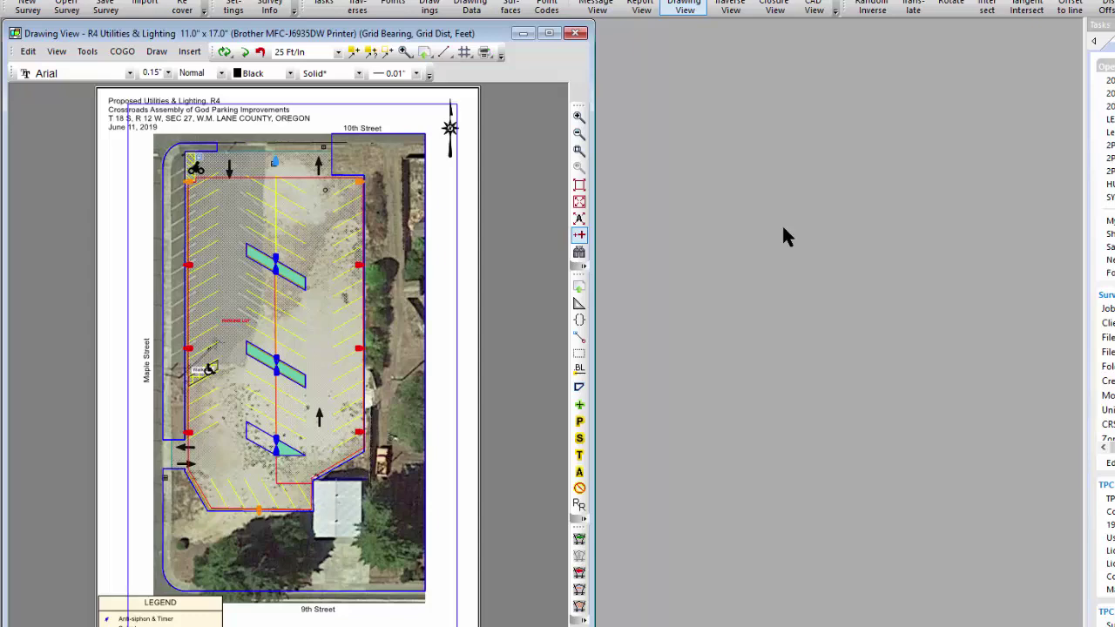
Inspect the inserted lighting XReference up close over the parking lot in the drawing
mouse_move(438, 36)
mouse_down()
mouse_move(819, 65)
mouse_move(901, 37)
mouse_up()
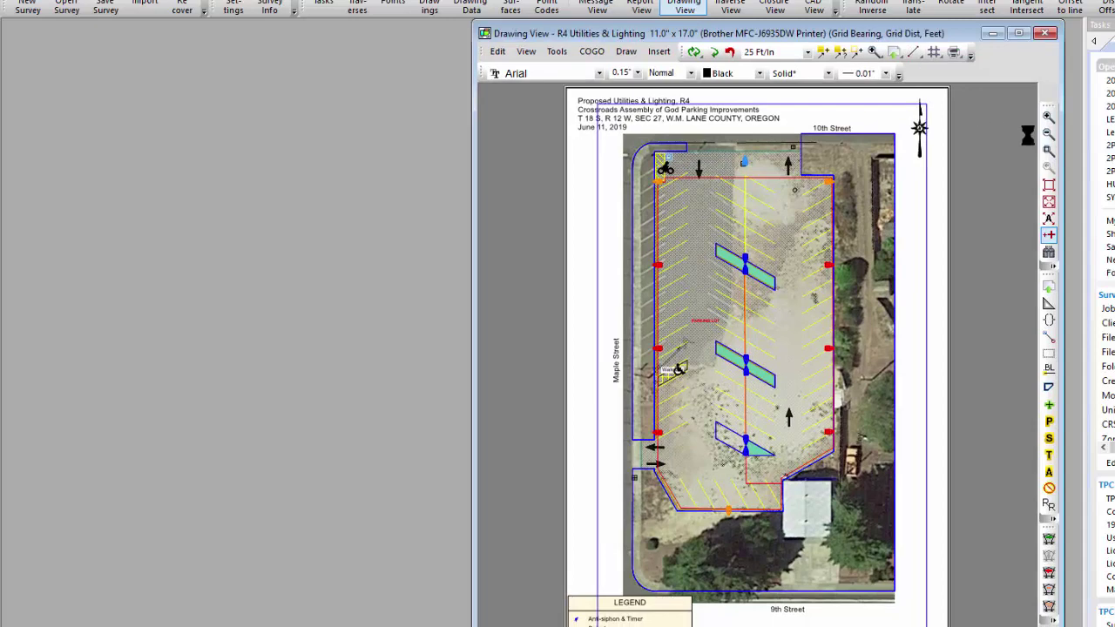
click(1050, 152)
mouse_move(662, 148)
mouse_down()
mouse_move(751, 227)
mouse_move(851, 291)
mouse_up()
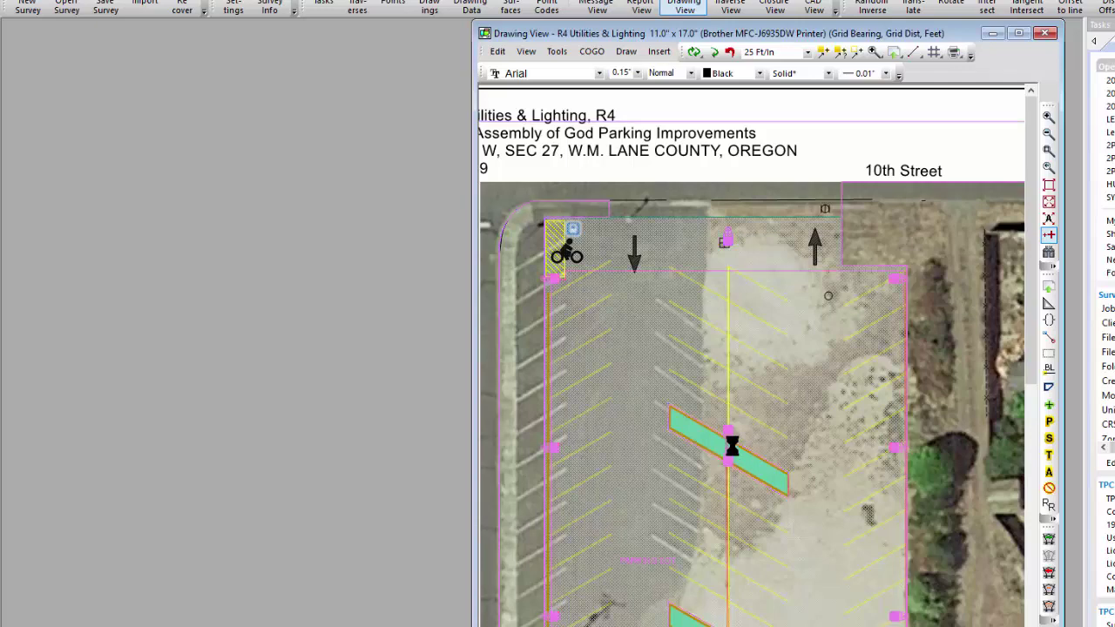
mouse_move(732, 447)
key(Escape)
drag(1031, 293, 1034, 384)
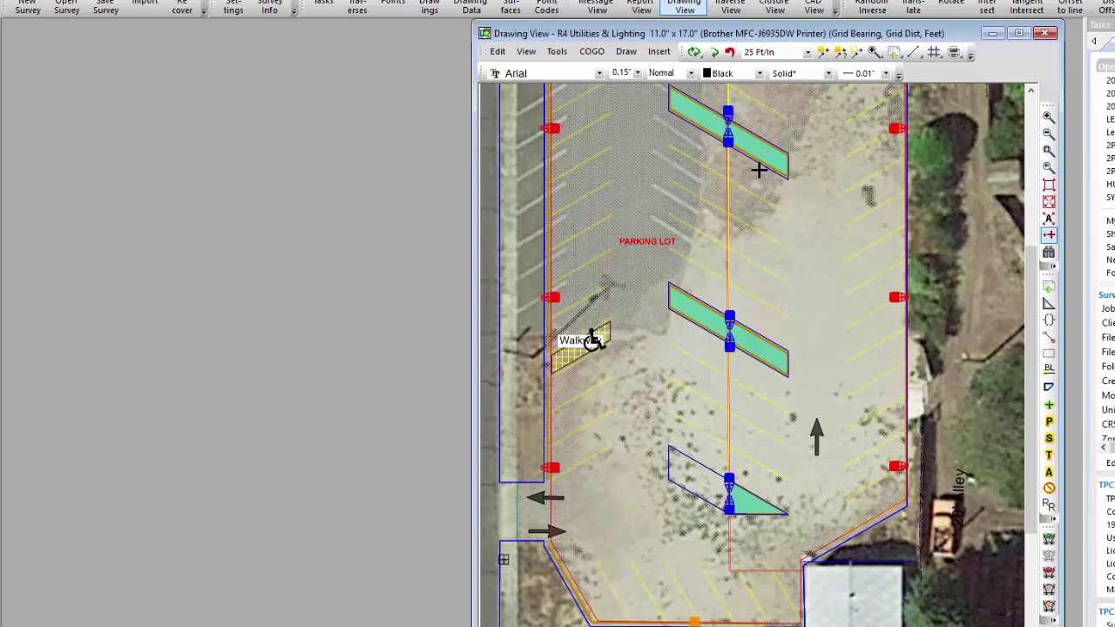
click(789, 177)
click(888, 272)
drag(1030, 298, 1025, 232)
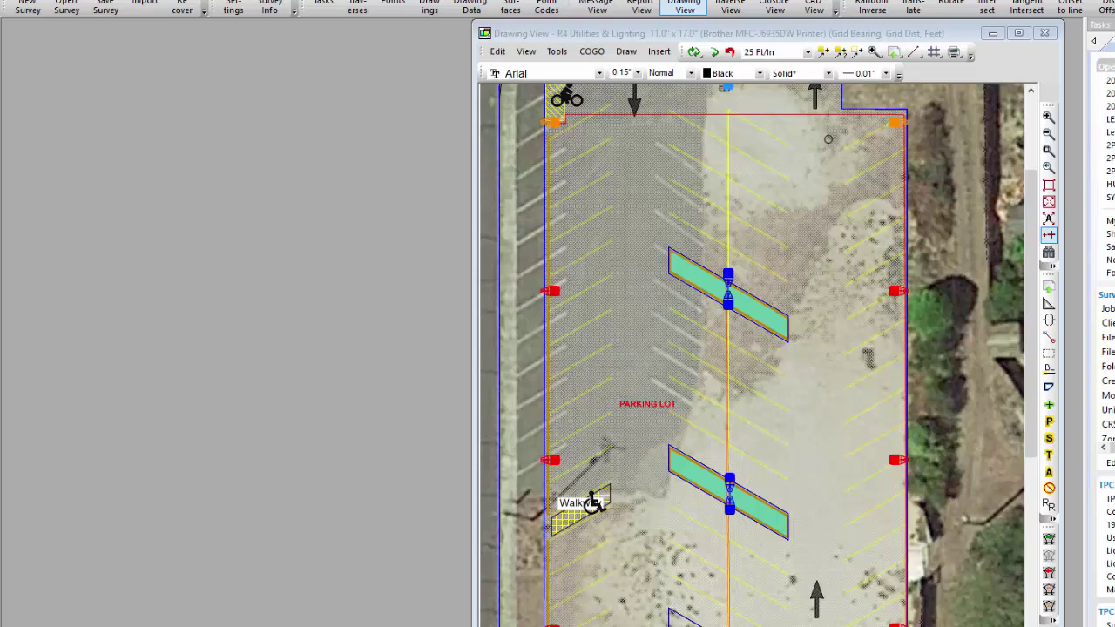
Examine the XReference layer names in the drawing's Layers dialog, including the MARKPOINT and POLE_PENDANT layers
right_click(624, 189)
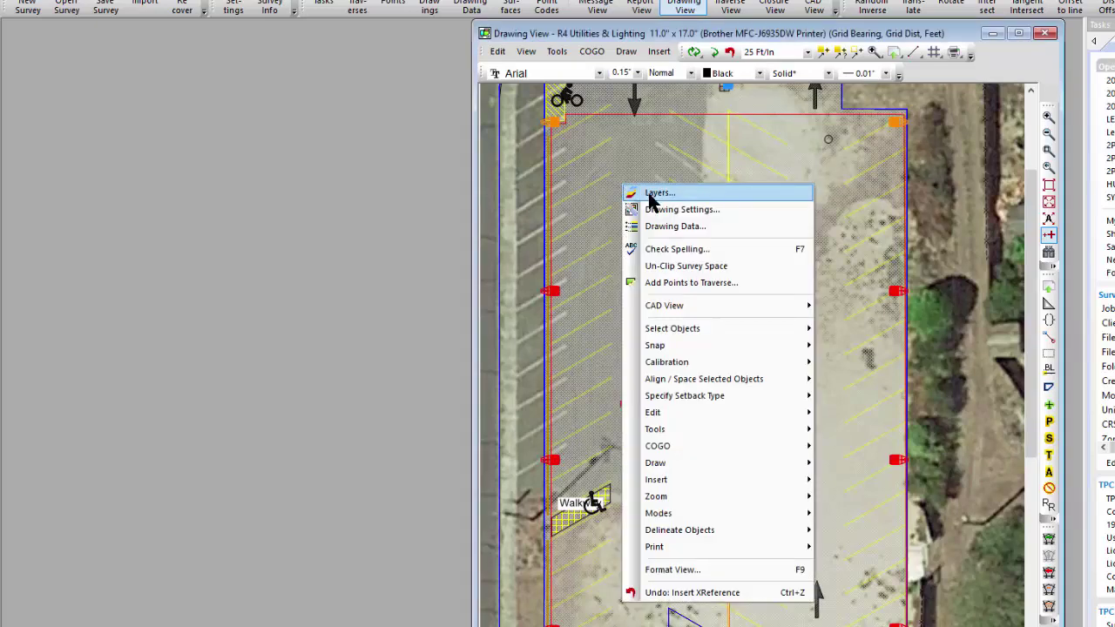
click(652, 194)
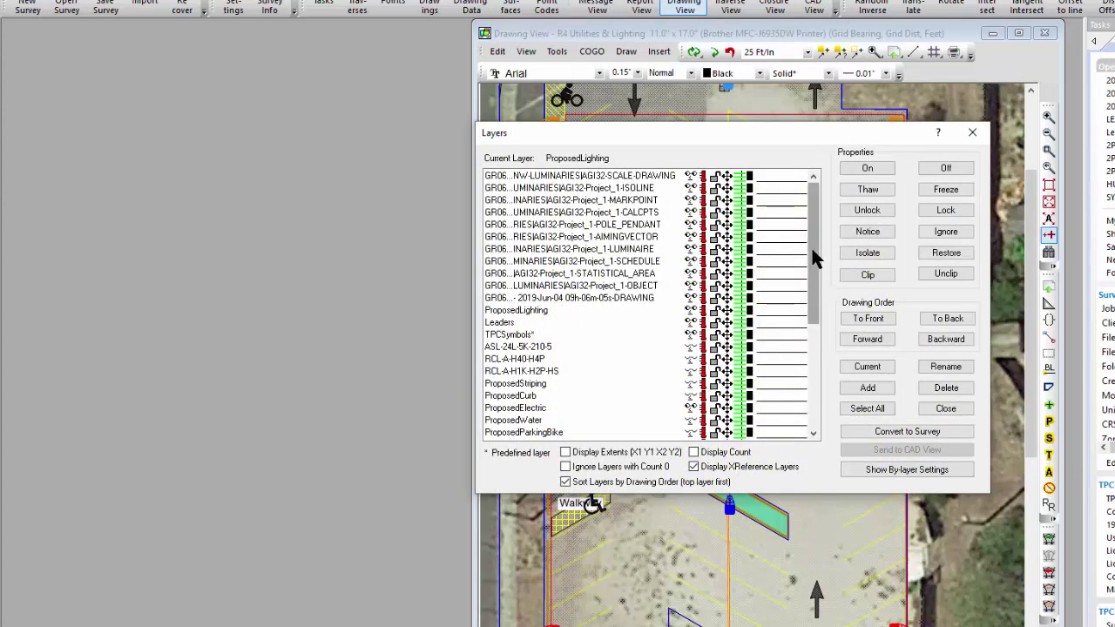
click(504, 202)
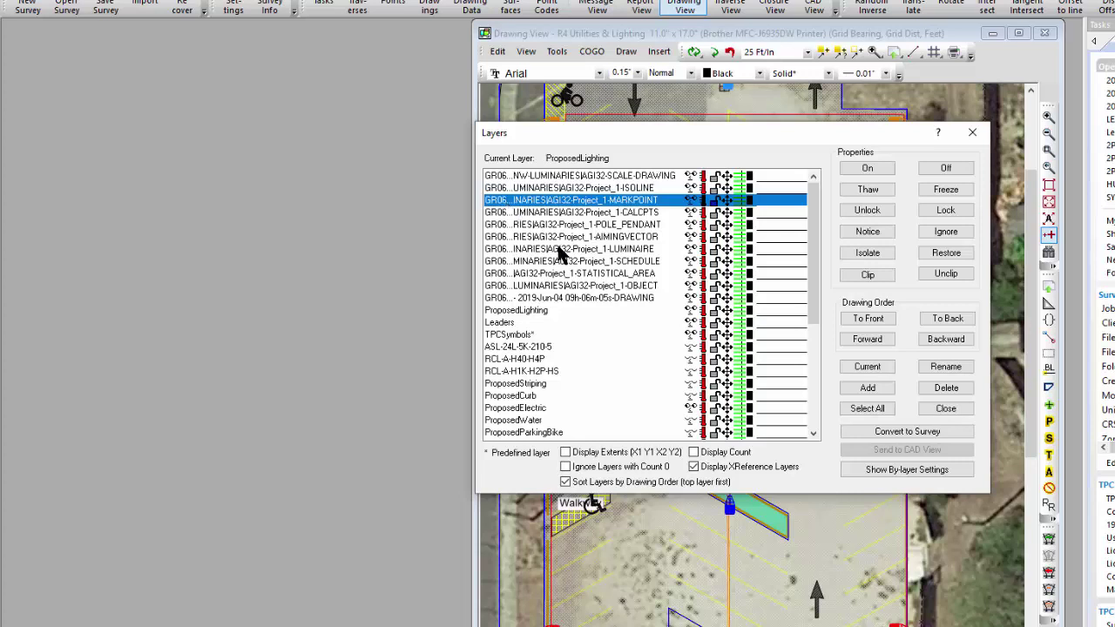
click(502, 225)
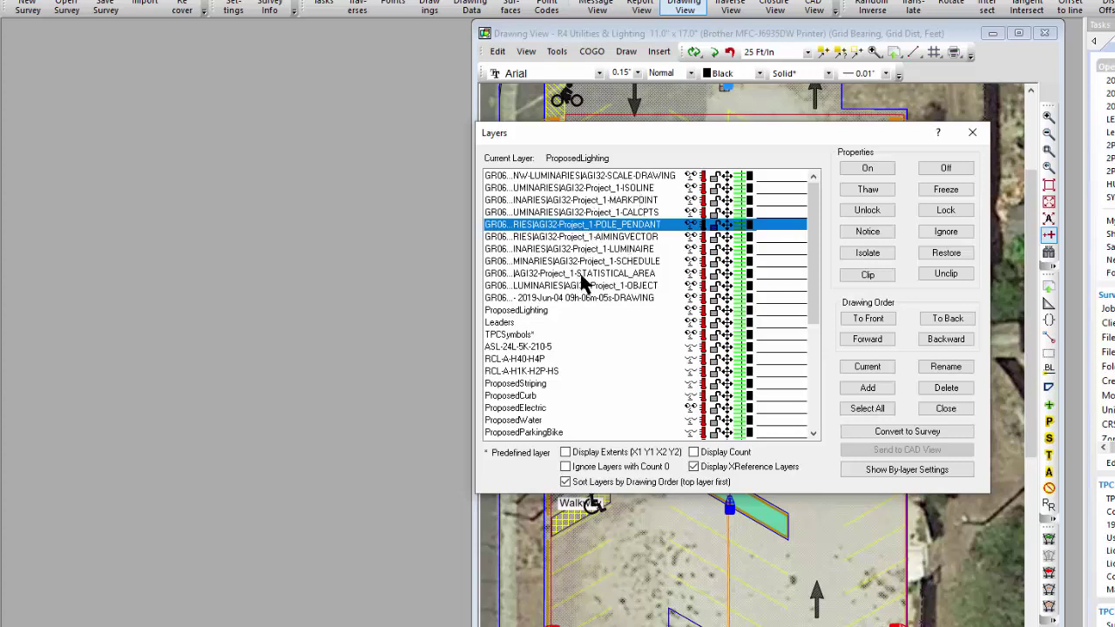
click(972, 131)
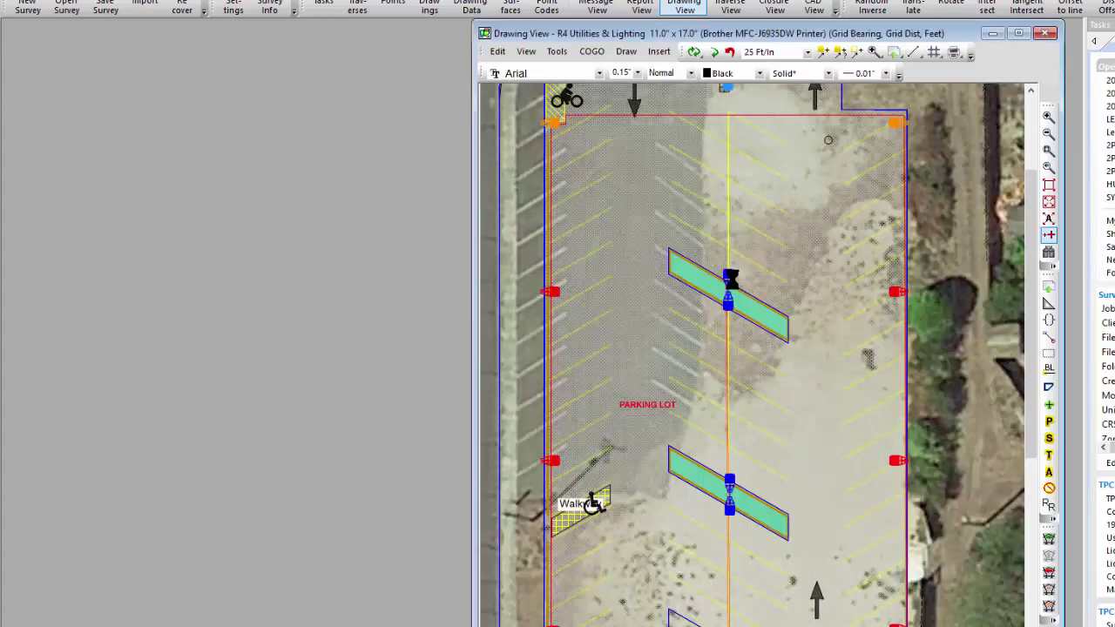
Select the luminaire block within the XReference on the upper planter island and examine its block reference name and settings
mouse_move(732, 279)
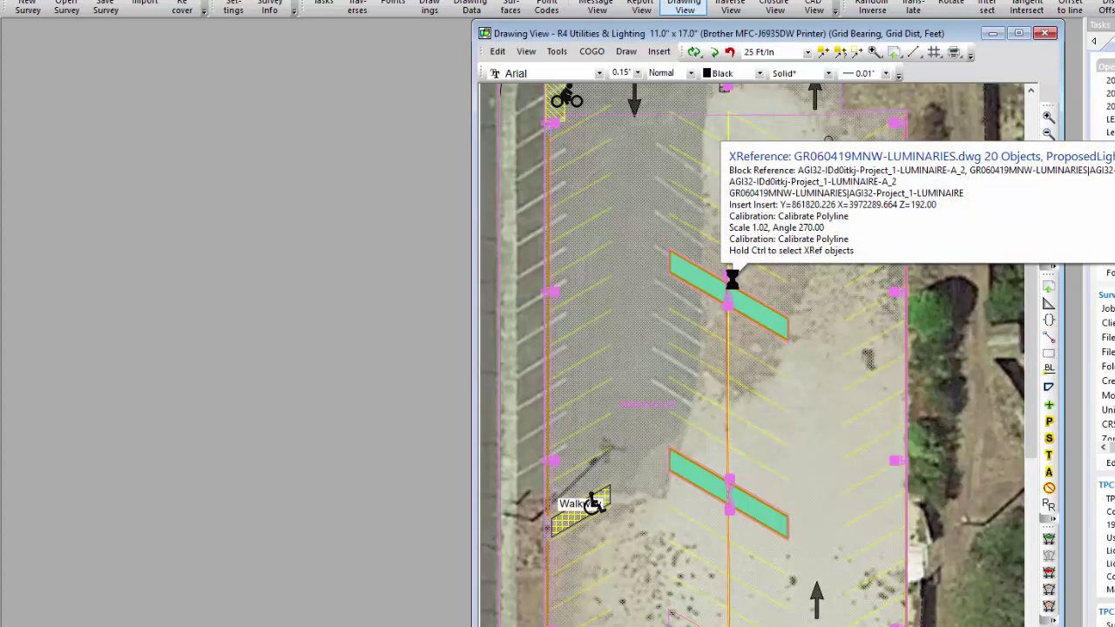
click(732, 278)
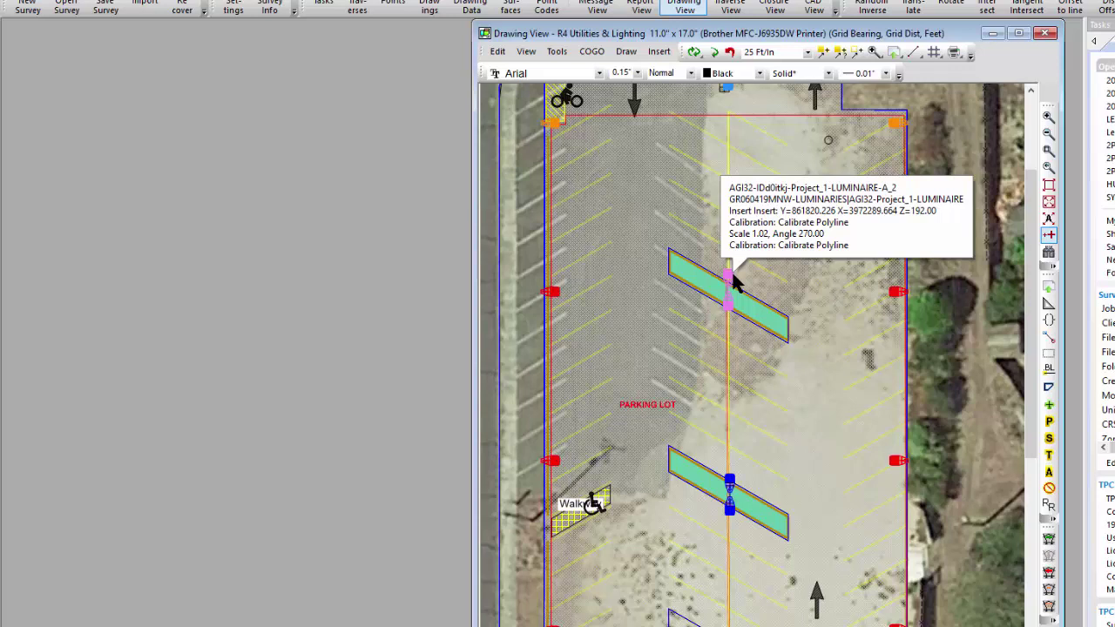
double_click(732, 279)
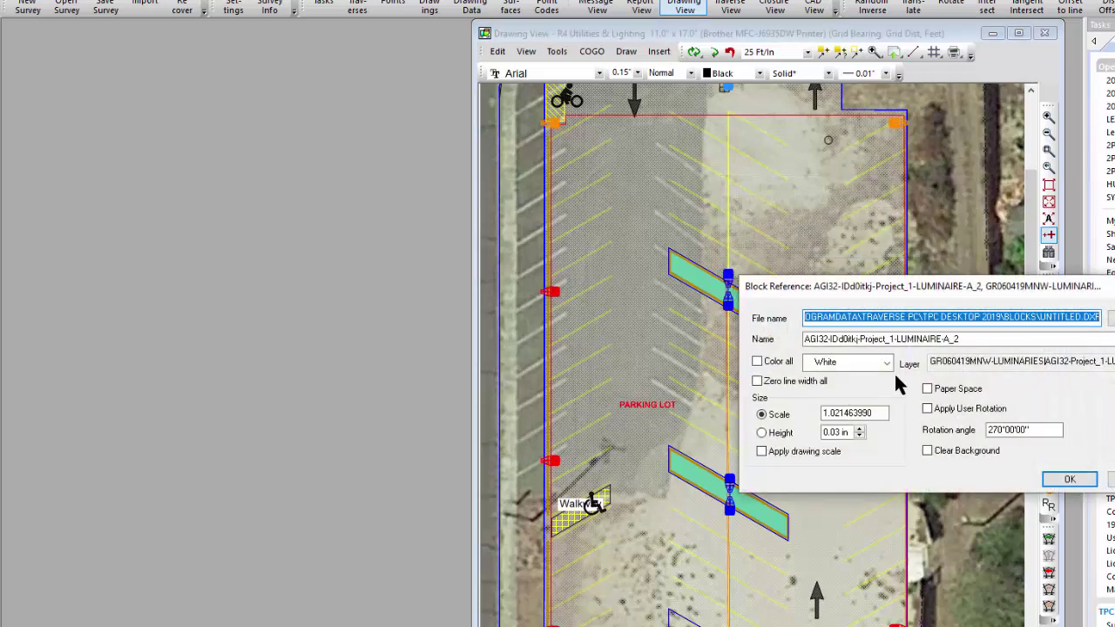
click(957, 338)
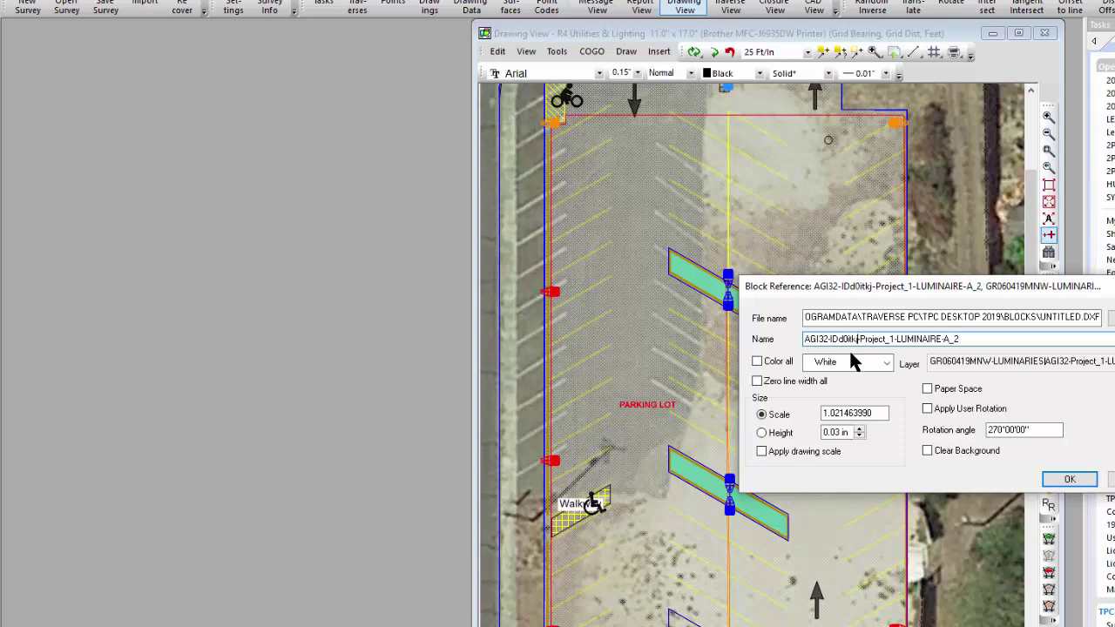
drag(859, 336, 970, 344)
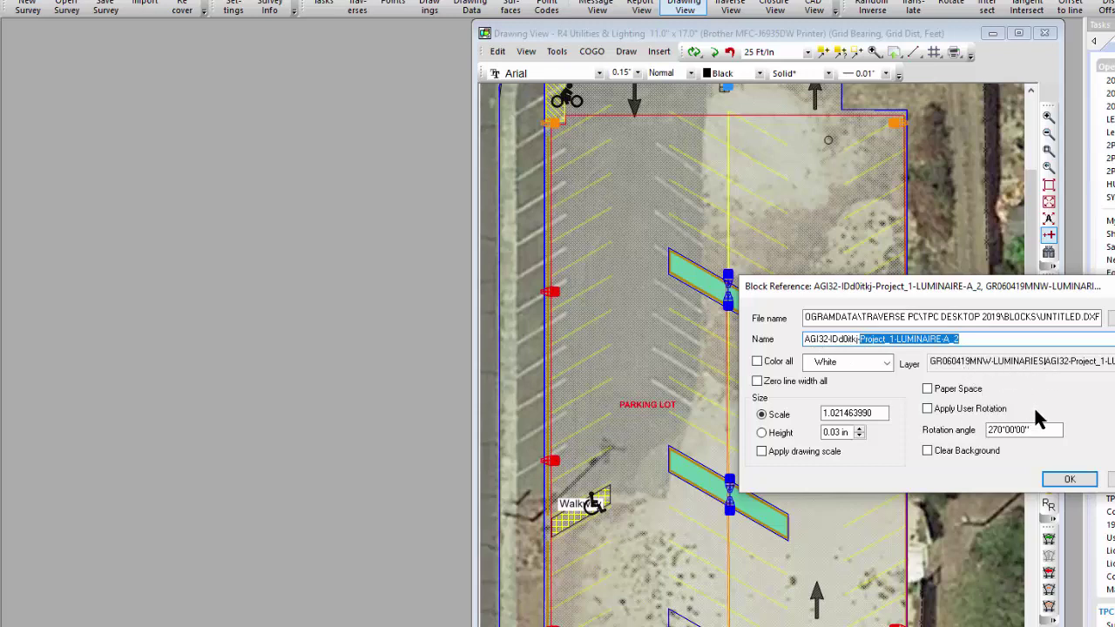
click(1069, 482)
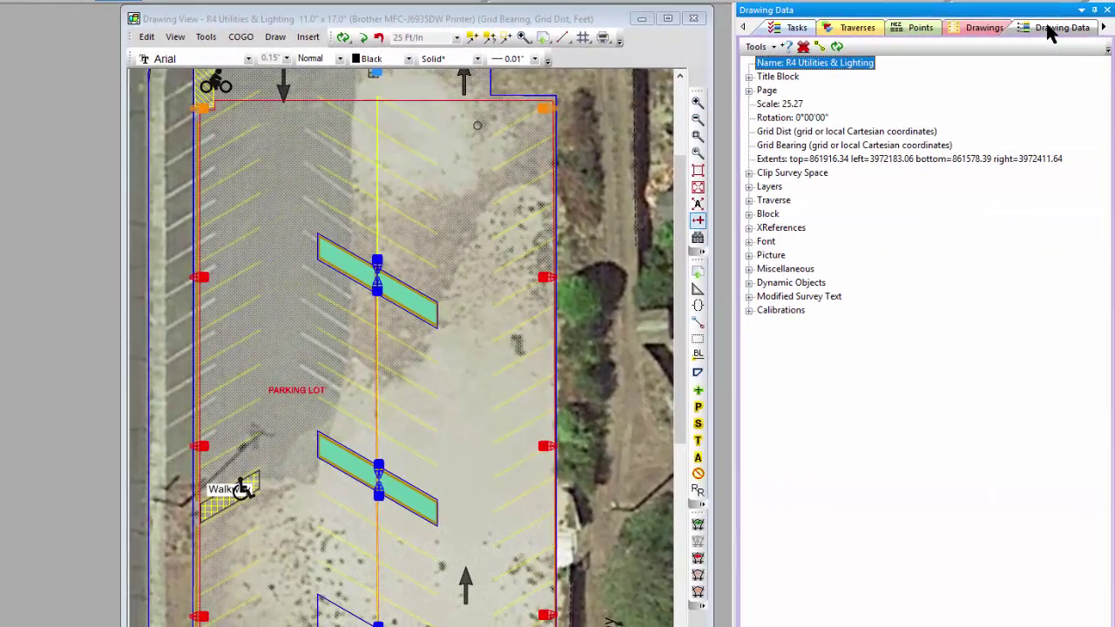
Examine the drawing data's block list and the details of the GR060419MNW-LUMINARIES.dwg XReference
click(749, 214)
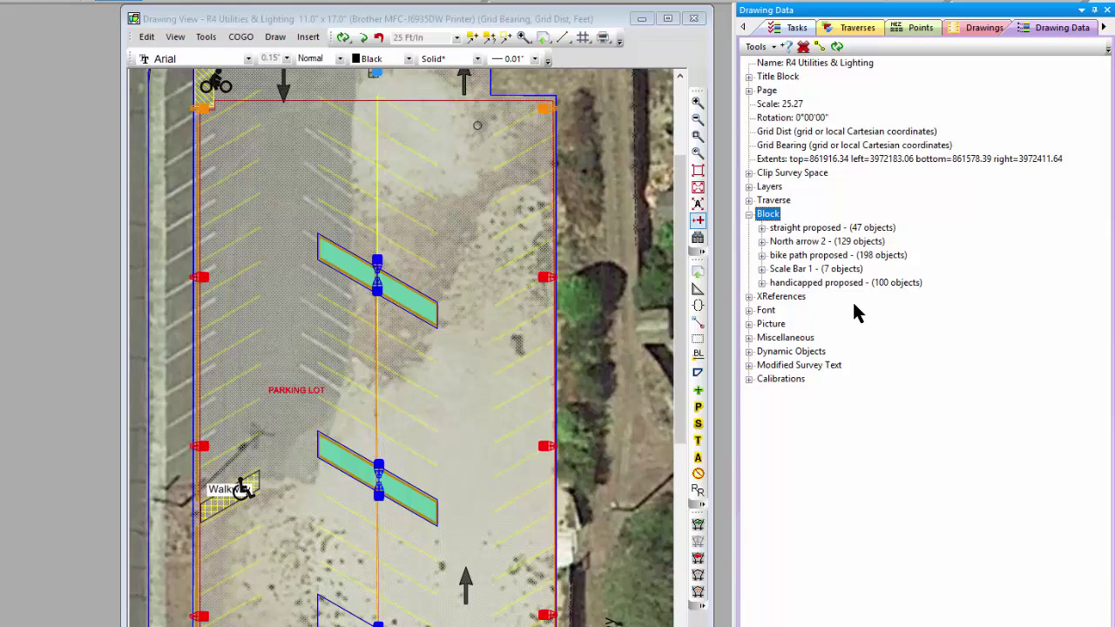
click(749, 215)
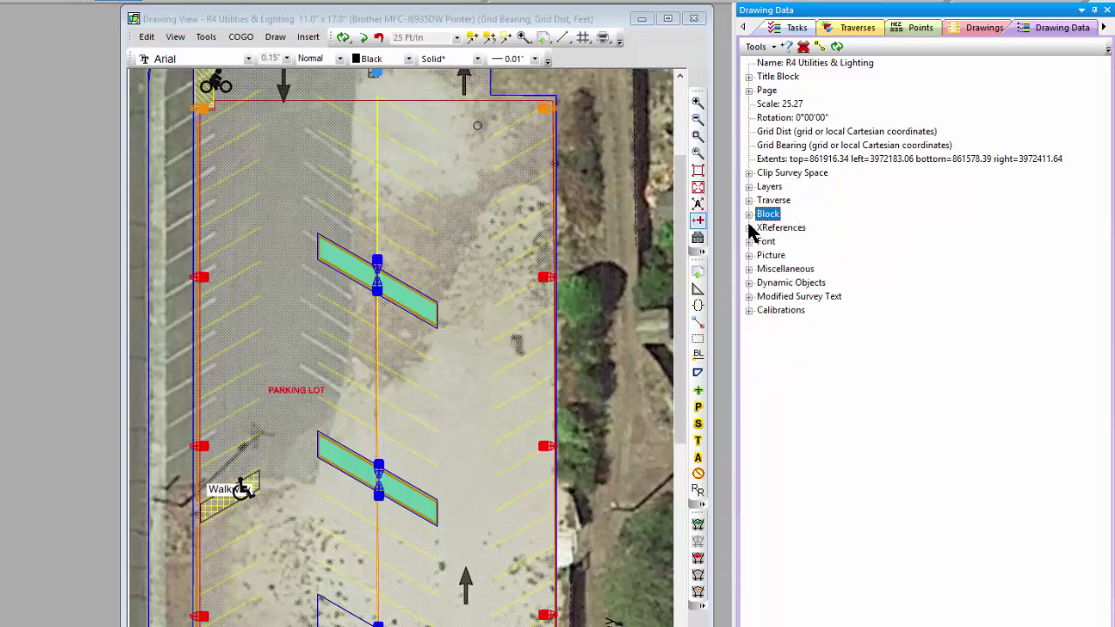
click(749, 228)
click(762, 241)
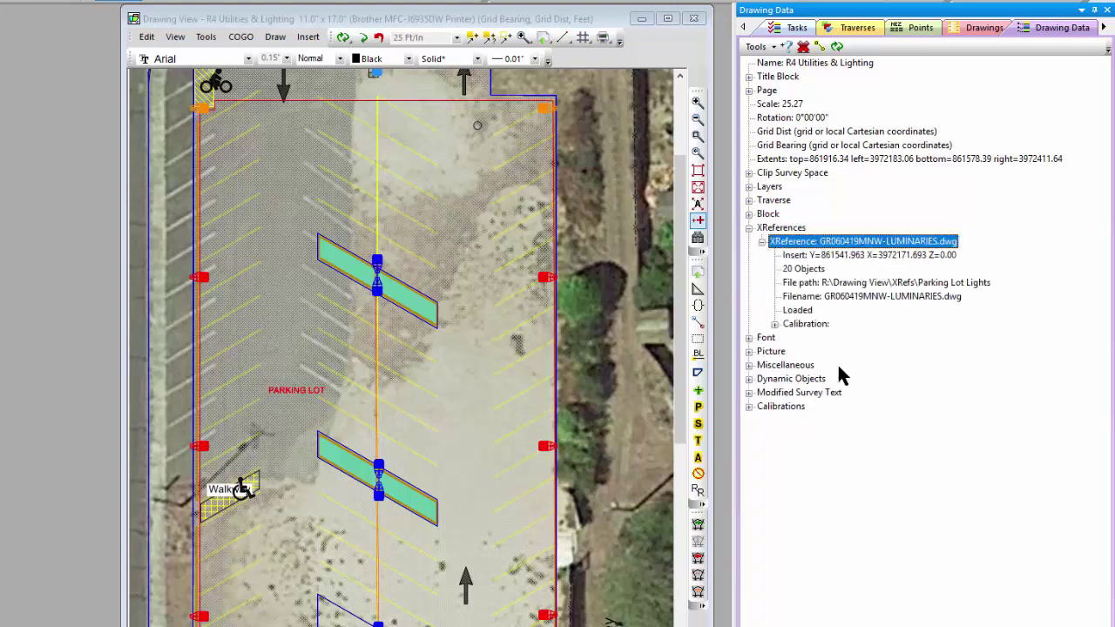
Check the calibration entry of the GR060419MNW-LUMINARIES.dwg XReference and collapse the XReferences list in the drawing data
click(772, 324)
click(772, 324)
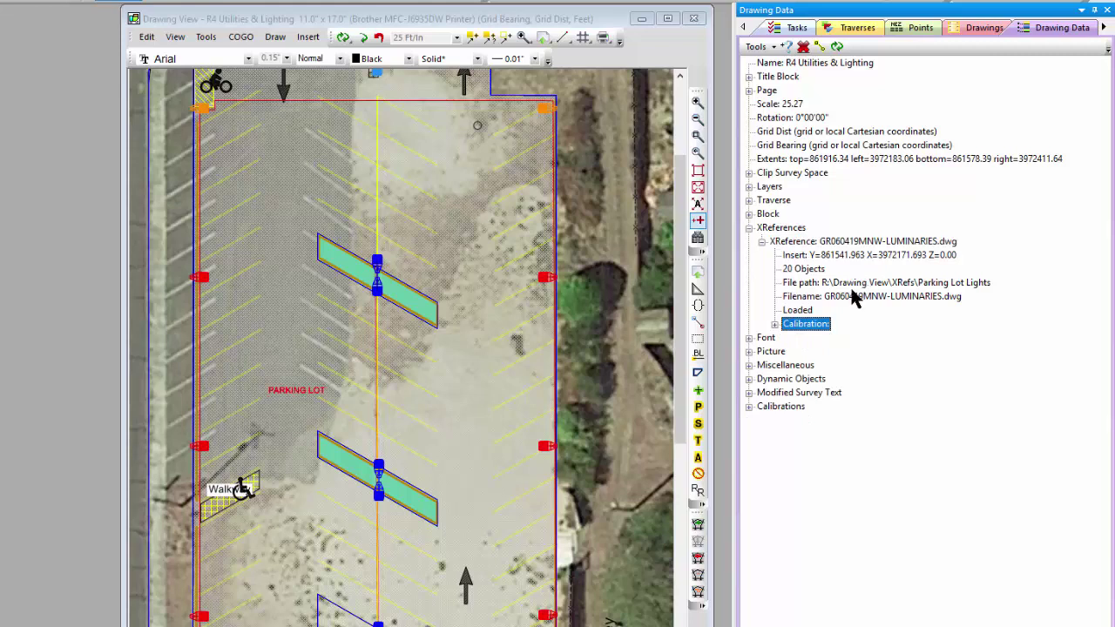
click(763, 241)
click(749, 227)
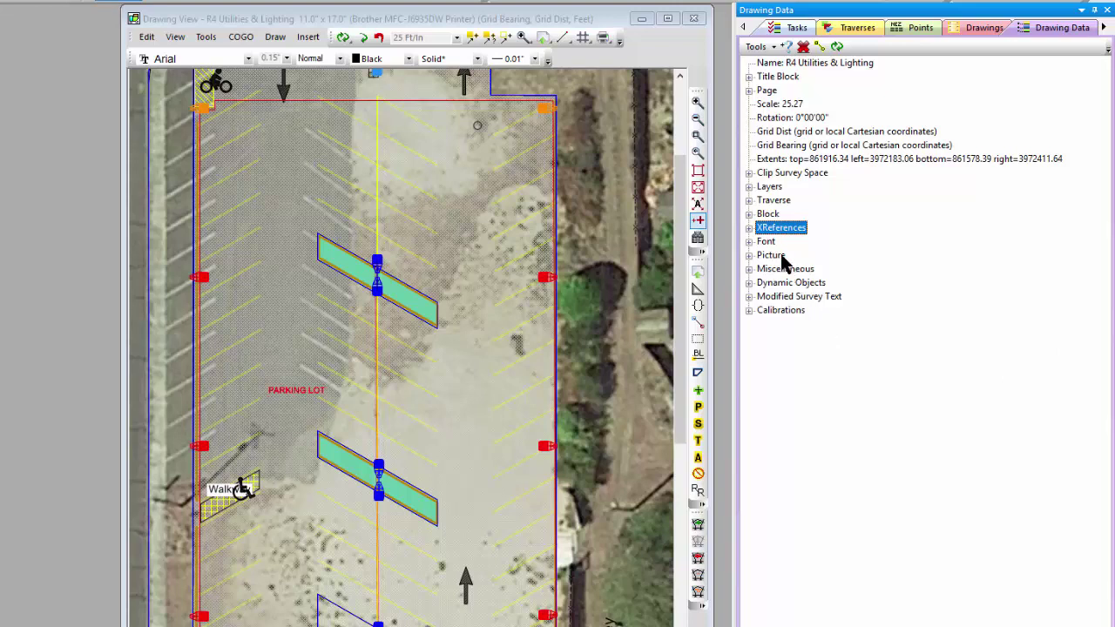
Examine the objects on the ProposedLighting layer, including the details of its GR060419MNW-LUMINARIES.dwg XReference
click(749, 187)
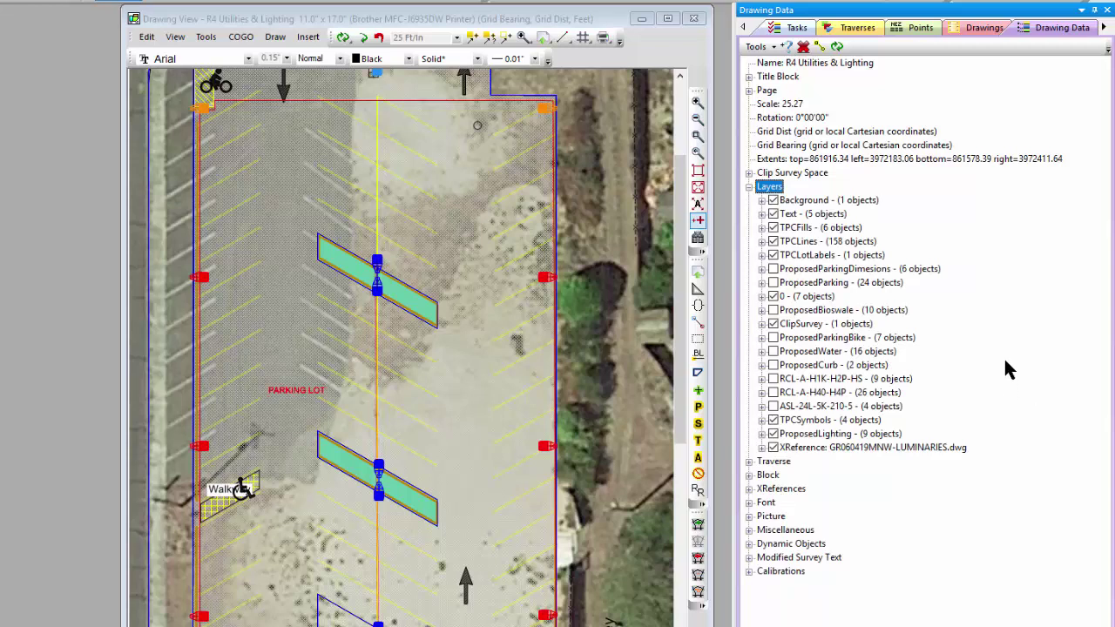
click(763, 434)
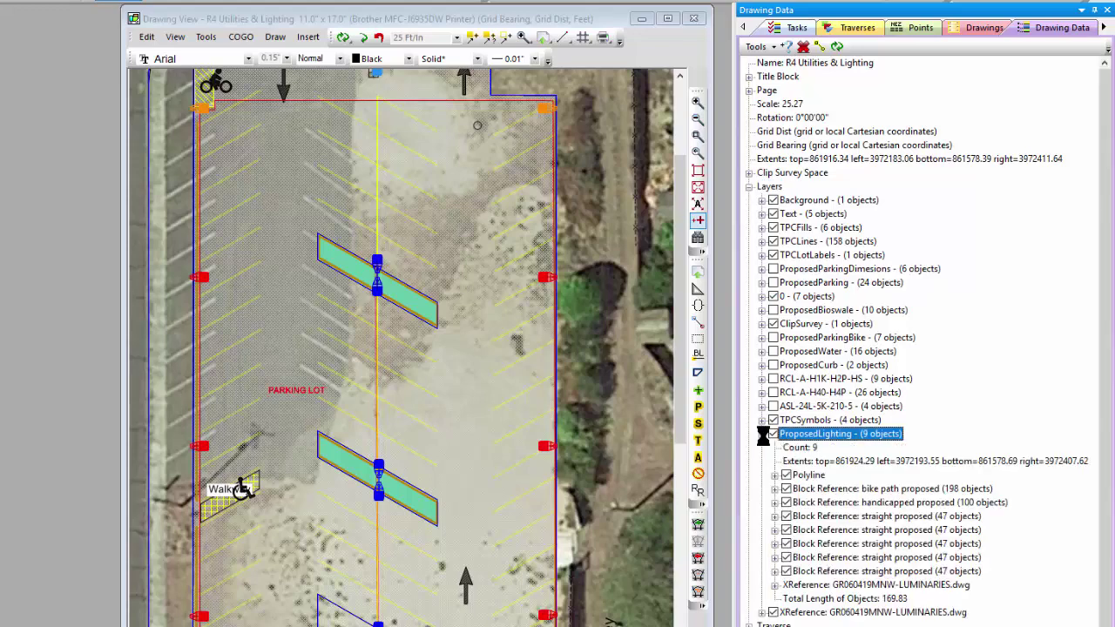
click(774, 584)
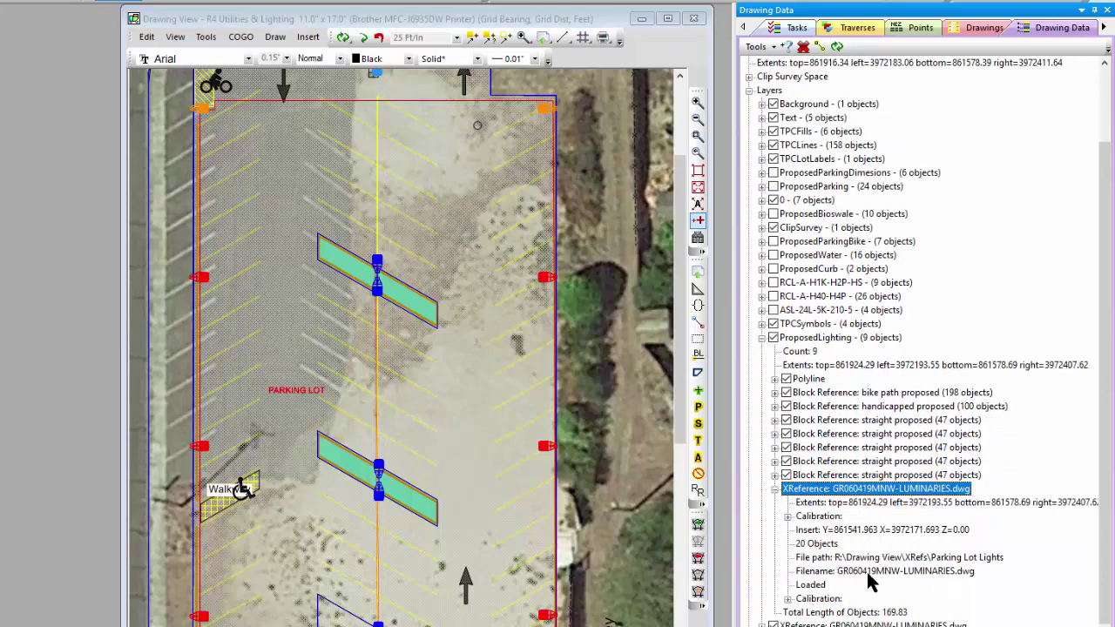
click(761, 337)
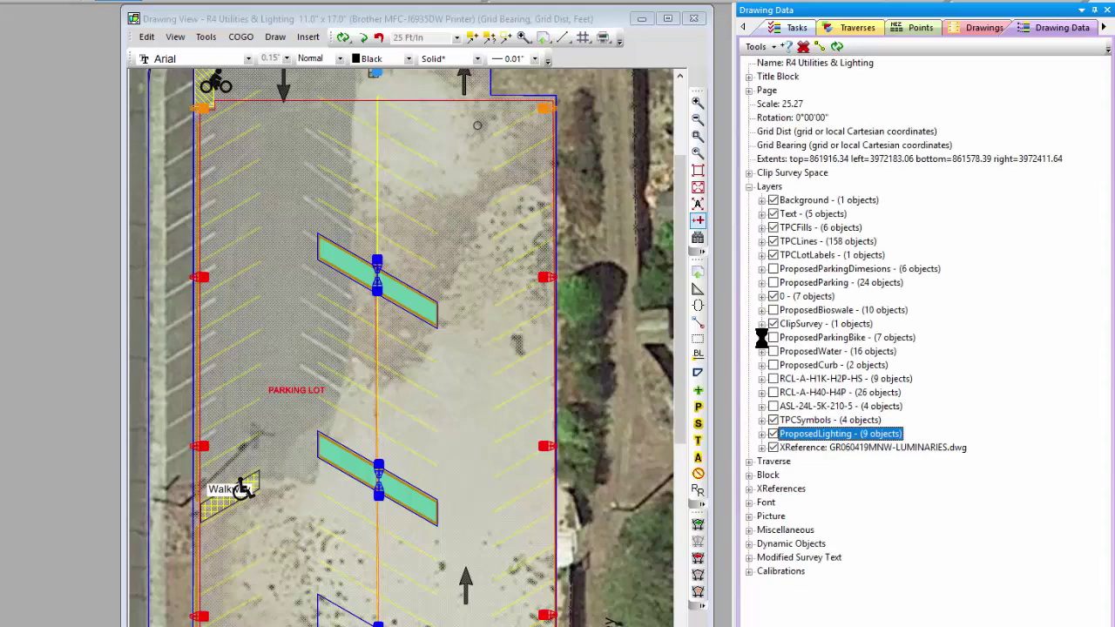
Turn off the OBJECT and STATISTICAL_AREA layers of the GR060419MNW-LUMINARIES.dwg XReference
click(762, 448)
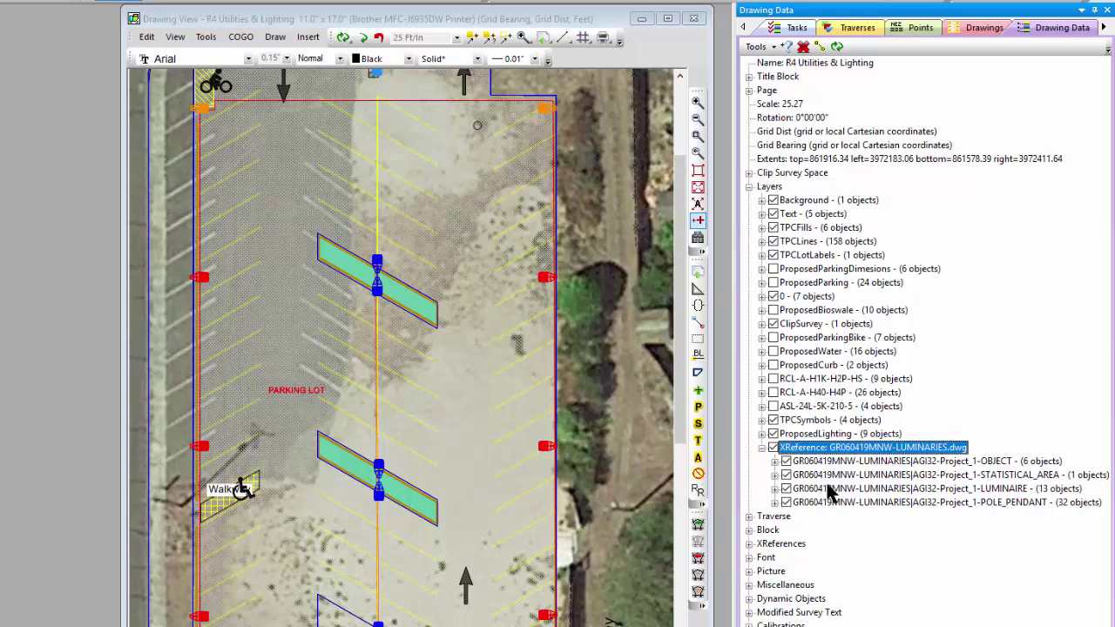
click(787, 463)
click(789, 477)
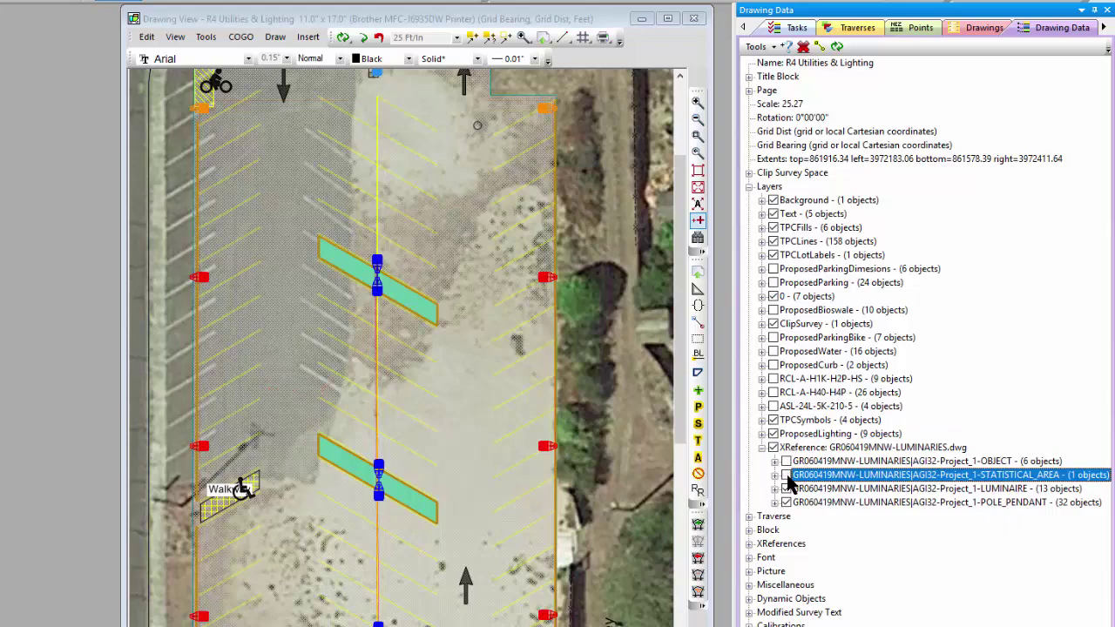
Examine the block references on the XReference's LUMINAIRE layer, including LUMINAIRE-C_7 with its nested C_7-1 block and line
click(782, 490)
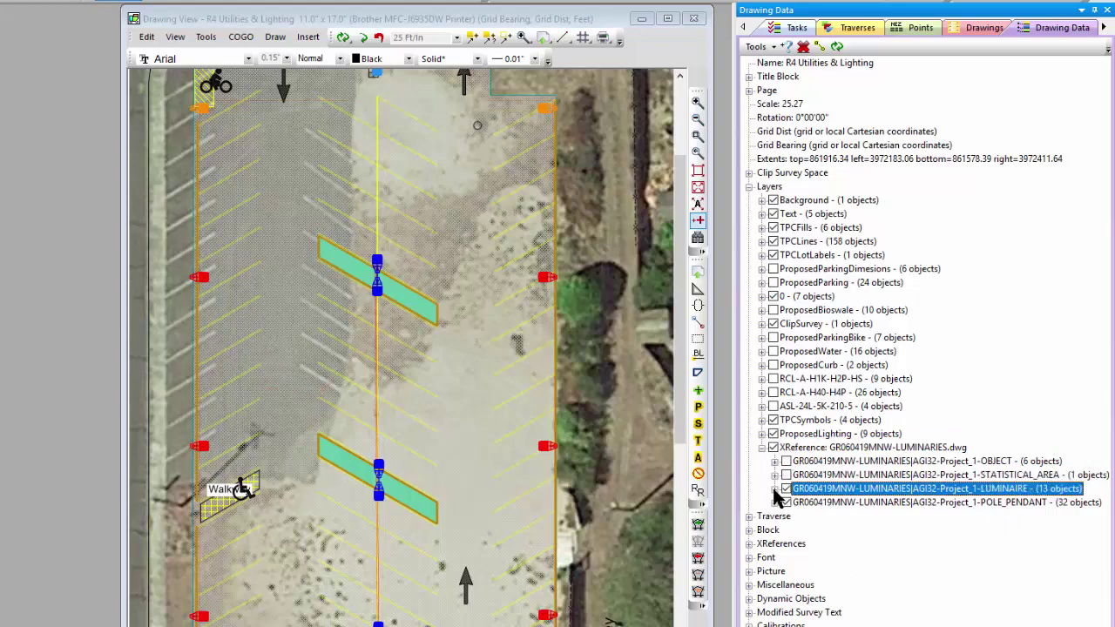
click(774, 488)
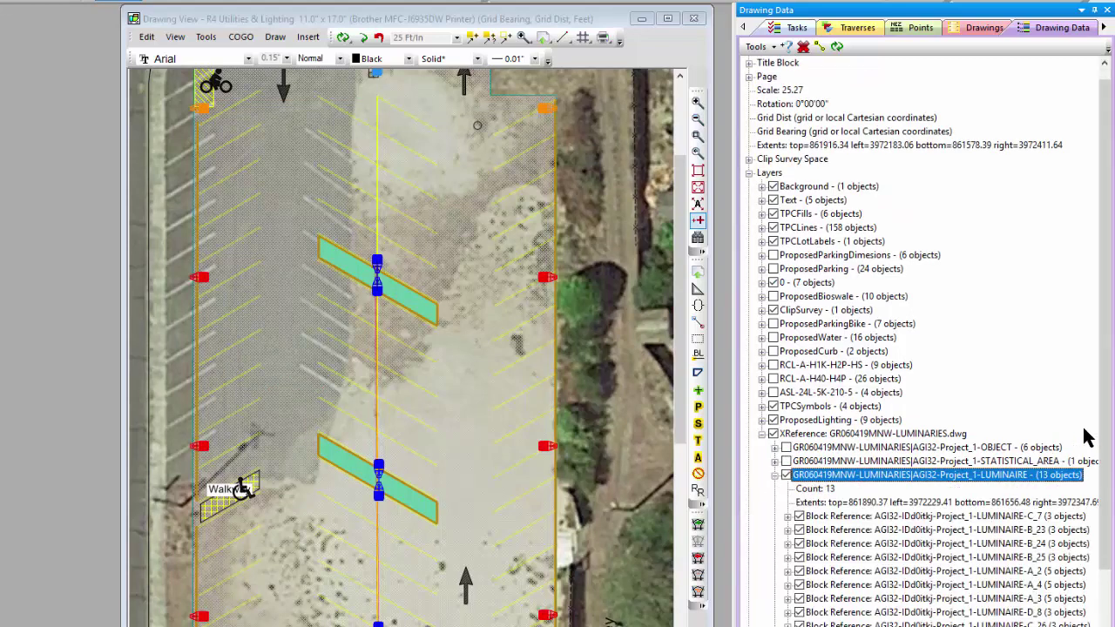
scroll(1112, 440, down, 1)
scroll(1112, 440, down, 3)
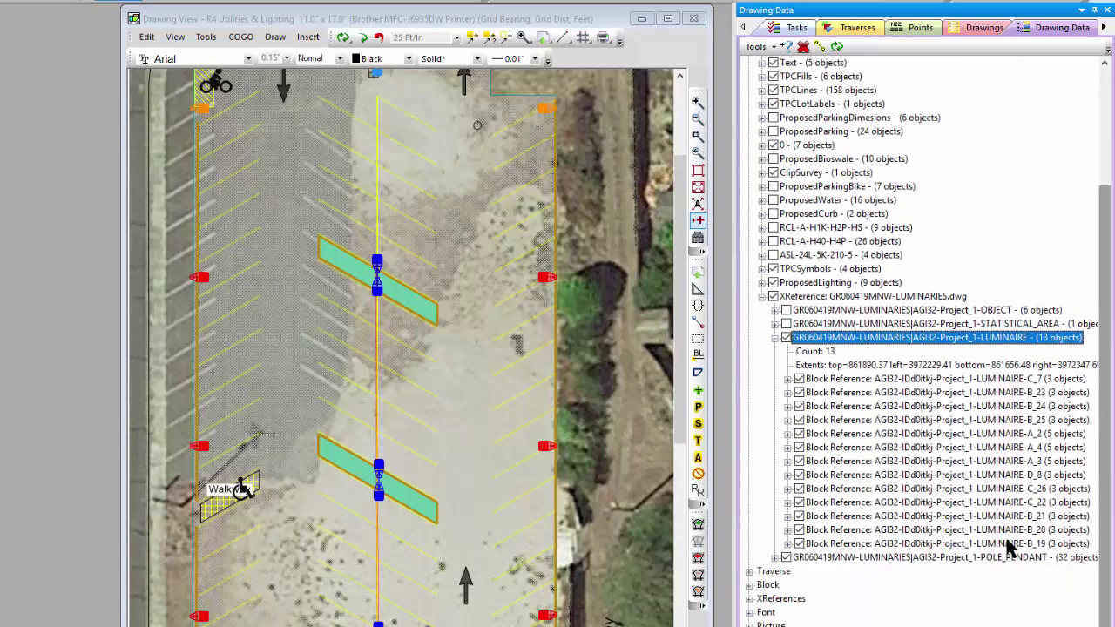
click(785, 378)
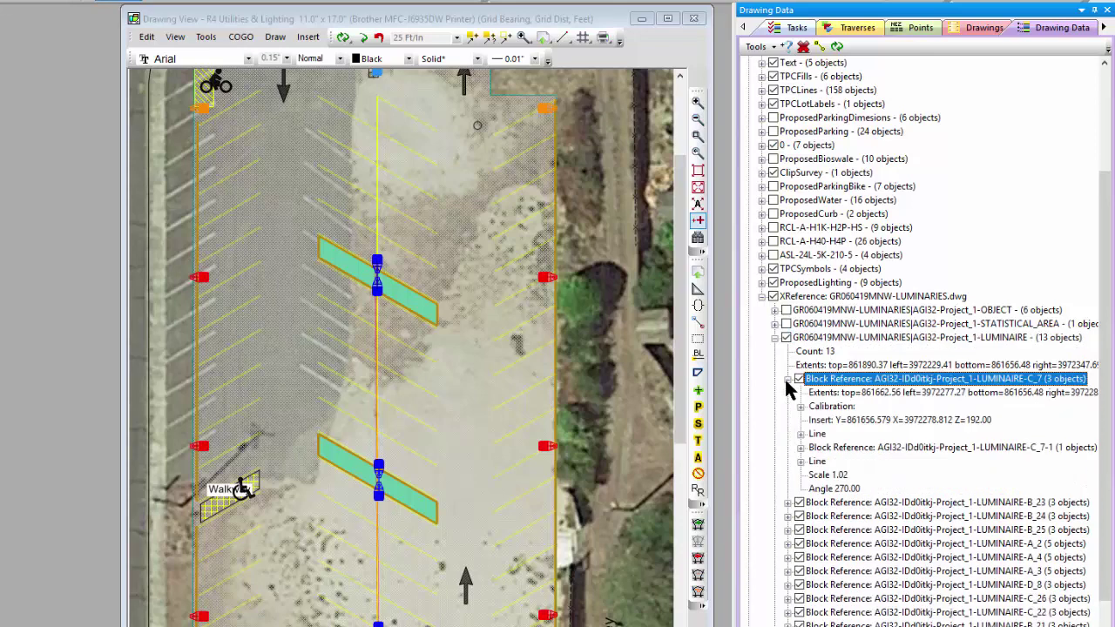
click(800, 449)
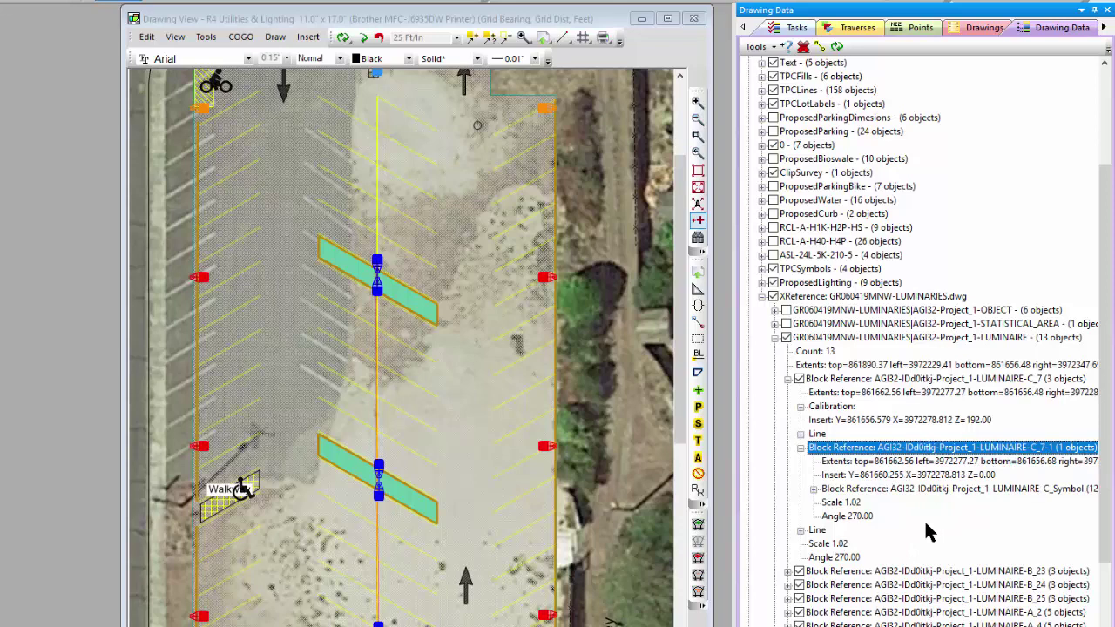
click(800, 529)
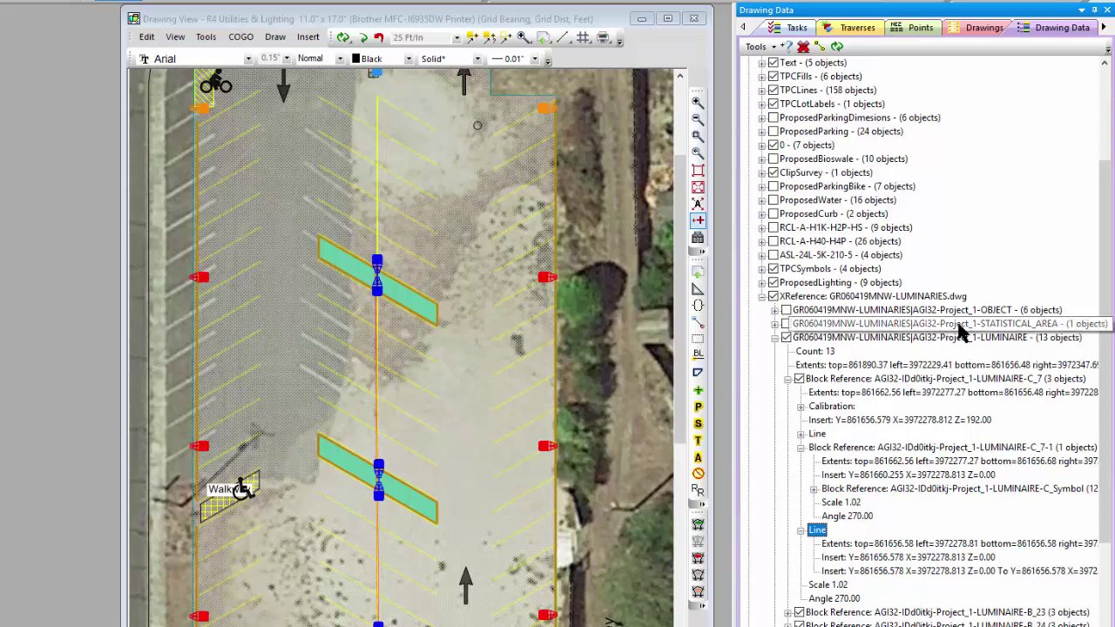
Turn off the XReference's LUMINAIRE layer and inspect the pole and luminaire block references around the parking lot
click(785, 337)
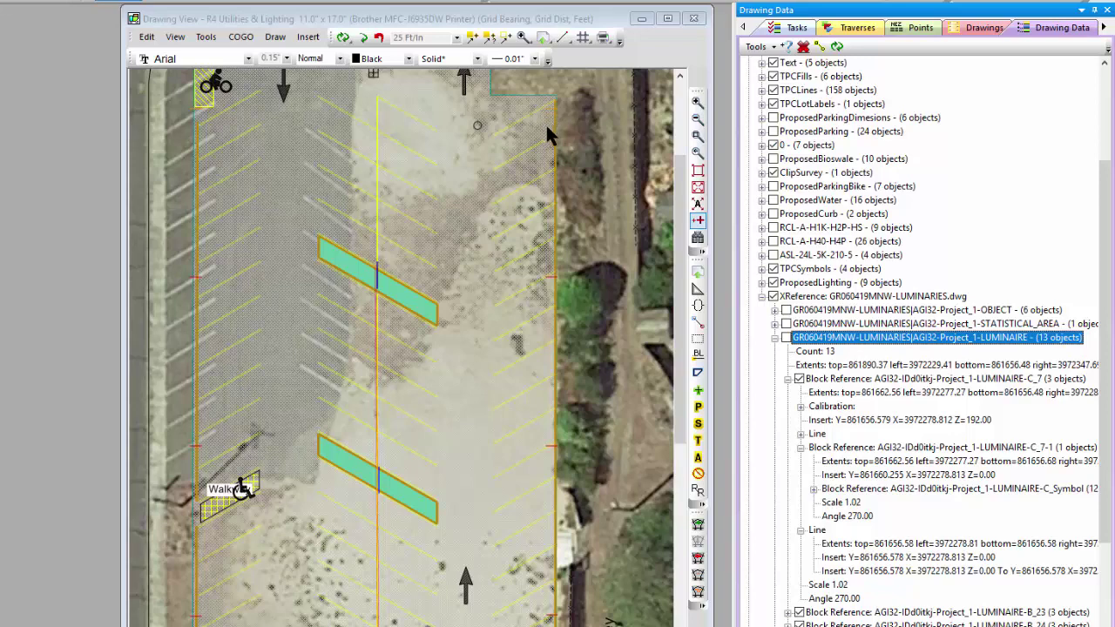
drag(681, 255, 678, 226)
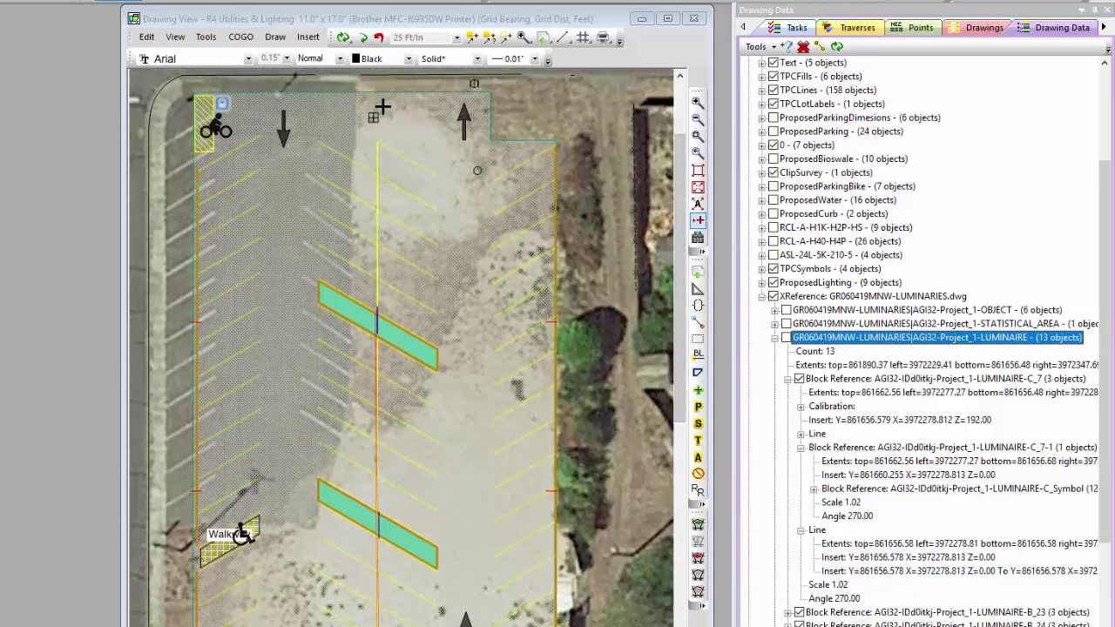
mouse_move(377, 106)
mouse_move(380, 112)
drag(679, 165, 682, 195)
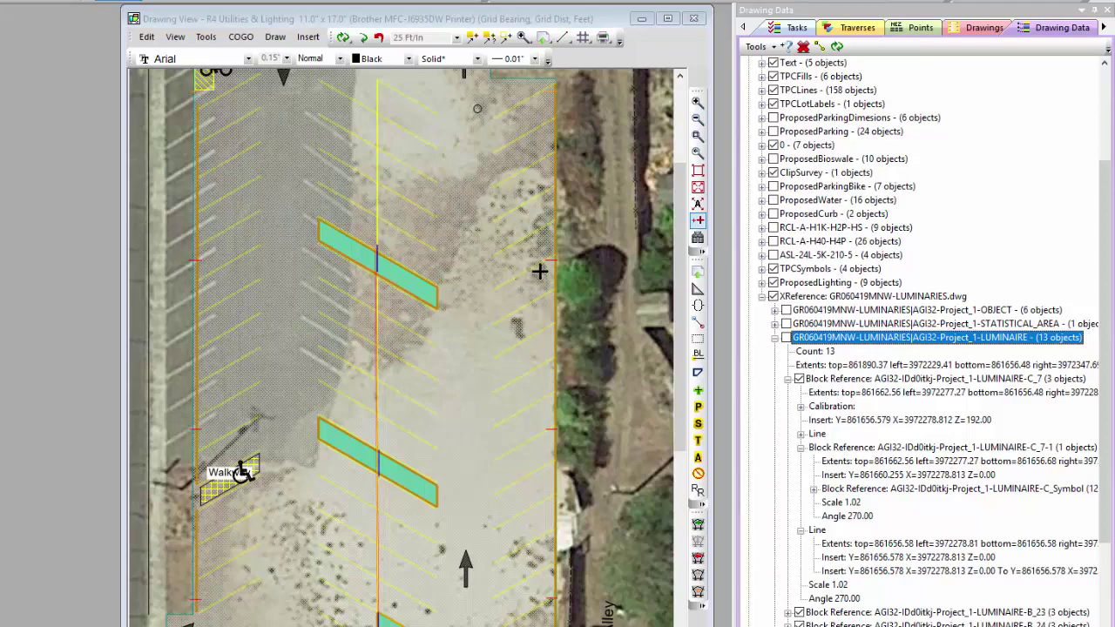
mouse_move(549, 266)
mouse_move(547, 433)
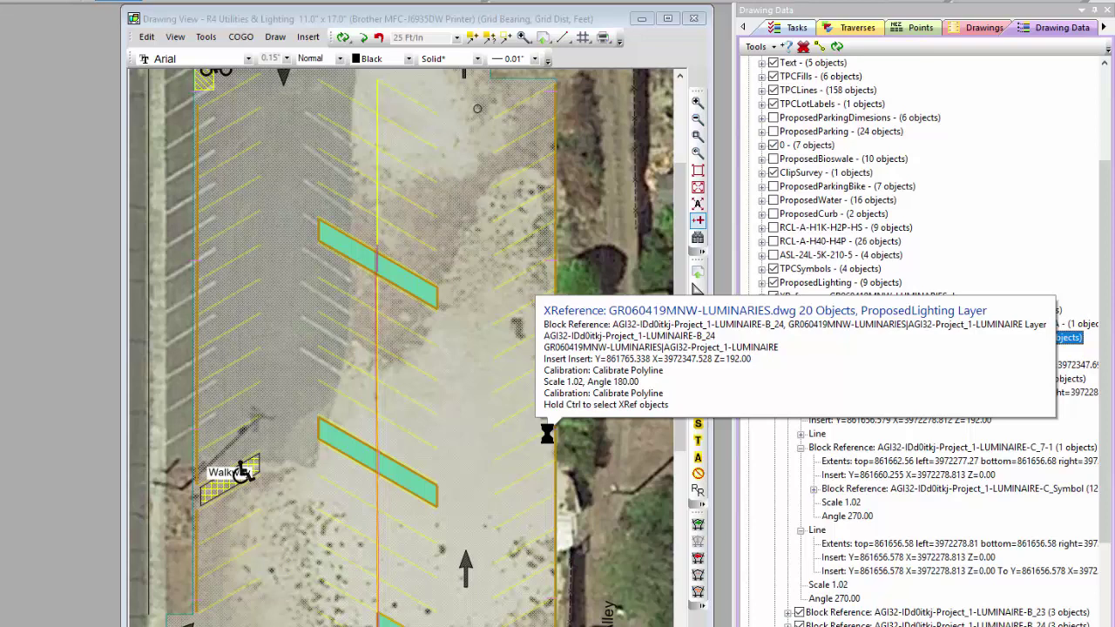
scroll(462, 542, down, 2)
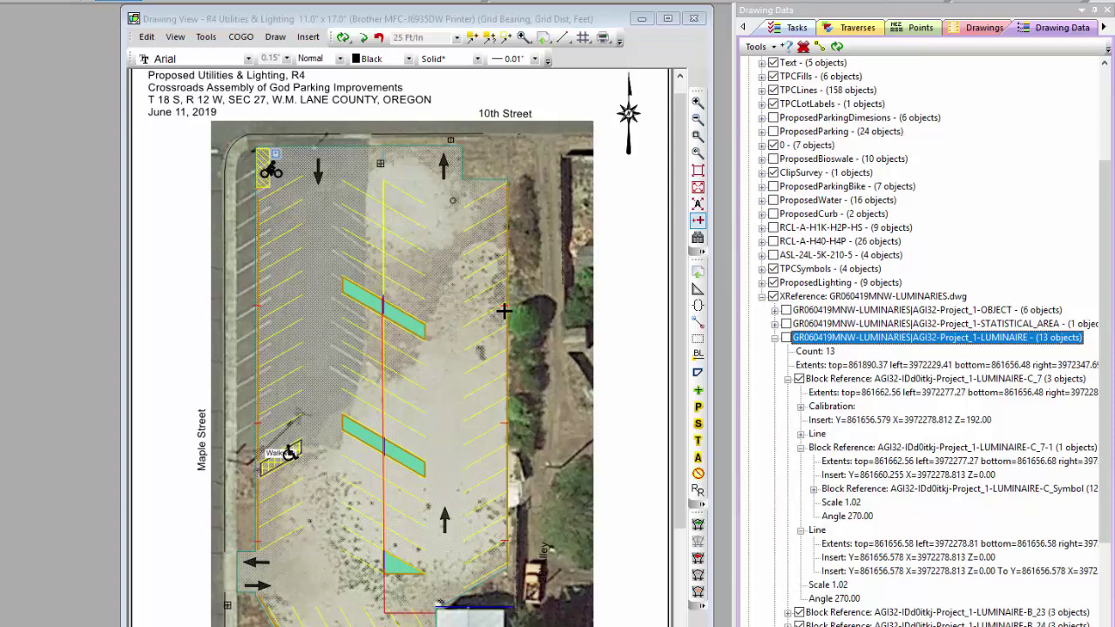
mouse_move(504, 311)
Switch to the browser and review the XReferences and Calibrations notes on the Web Seminar Registration page
drag(1114, 209, 407, 0)
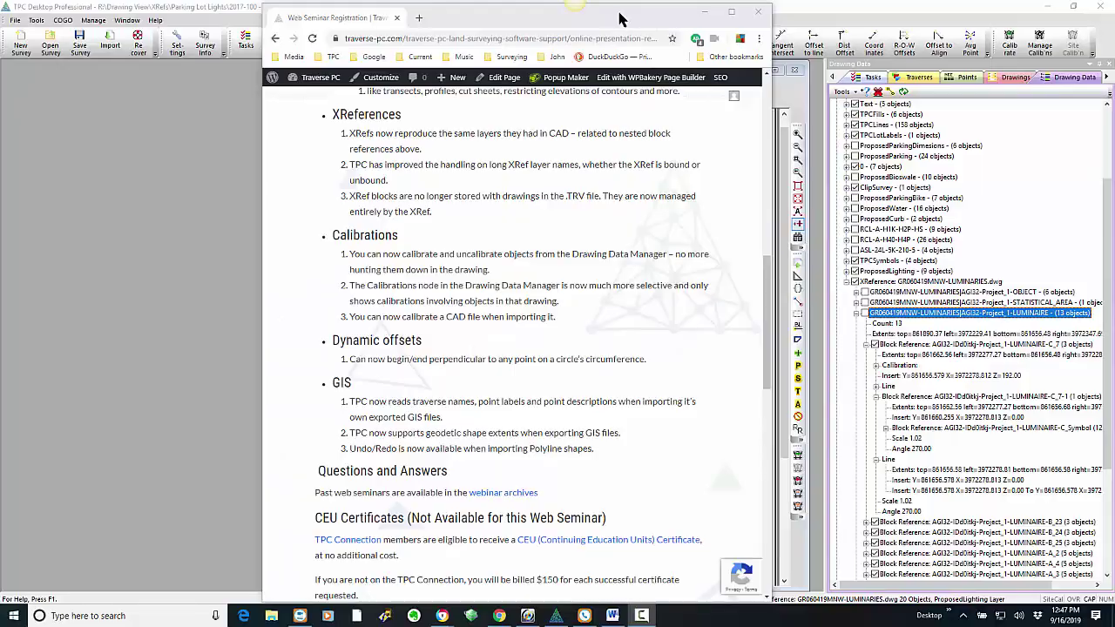
drag(621, 17, 593, 16)
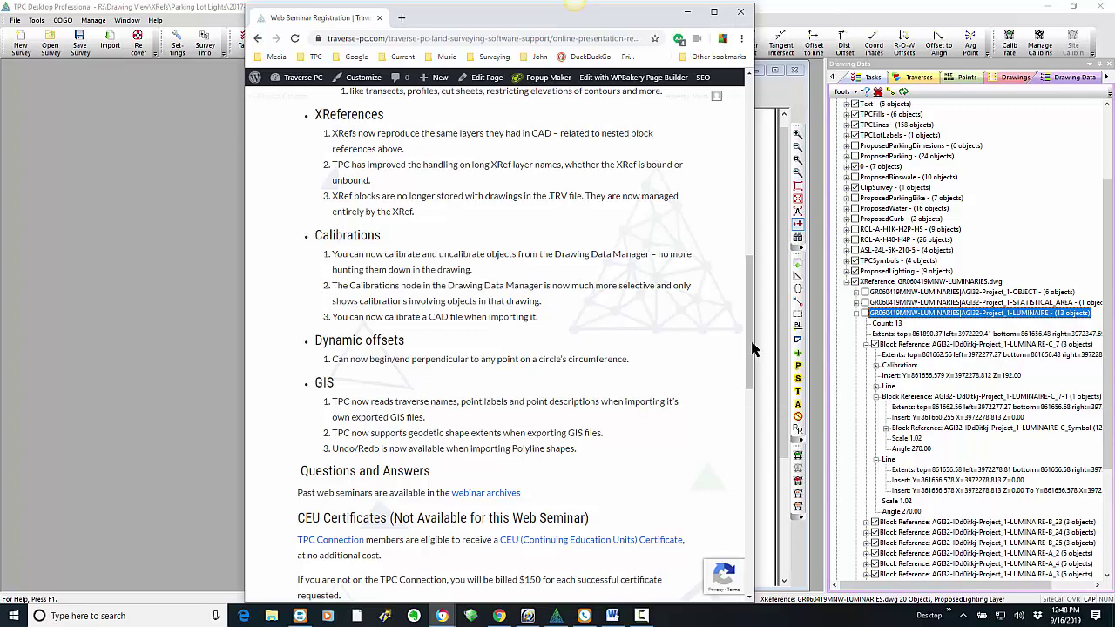
click(575, 1)
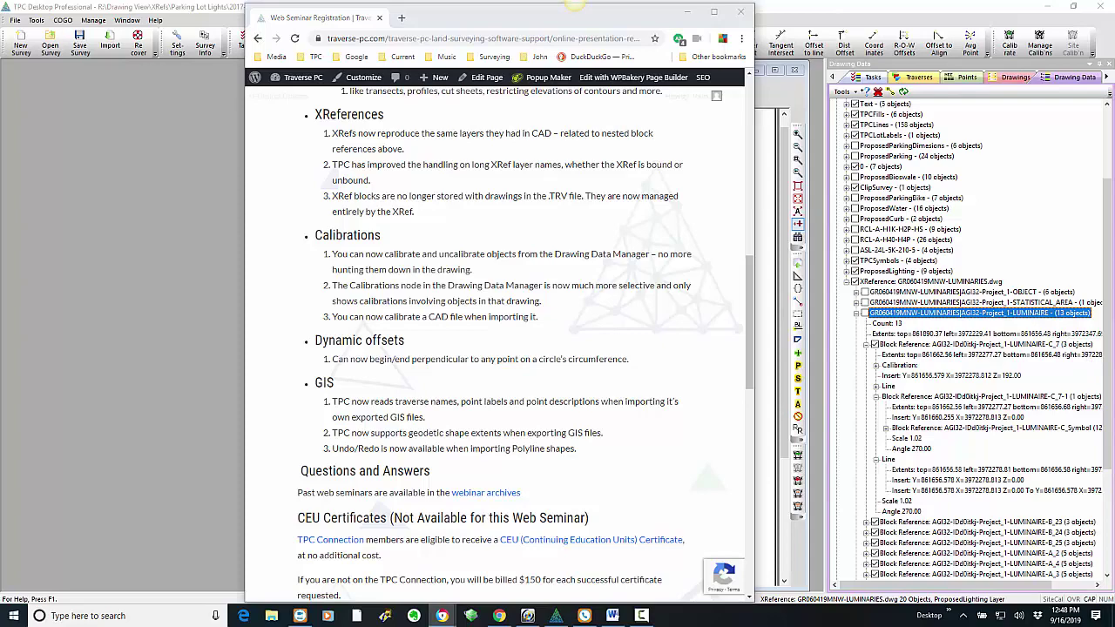
Review the Calibrations section of the TPC Desktop 2019 R1 web page, then return to the TPC Desktop drawing
drag(1114, 35, 741, 14)
click(451, 266)
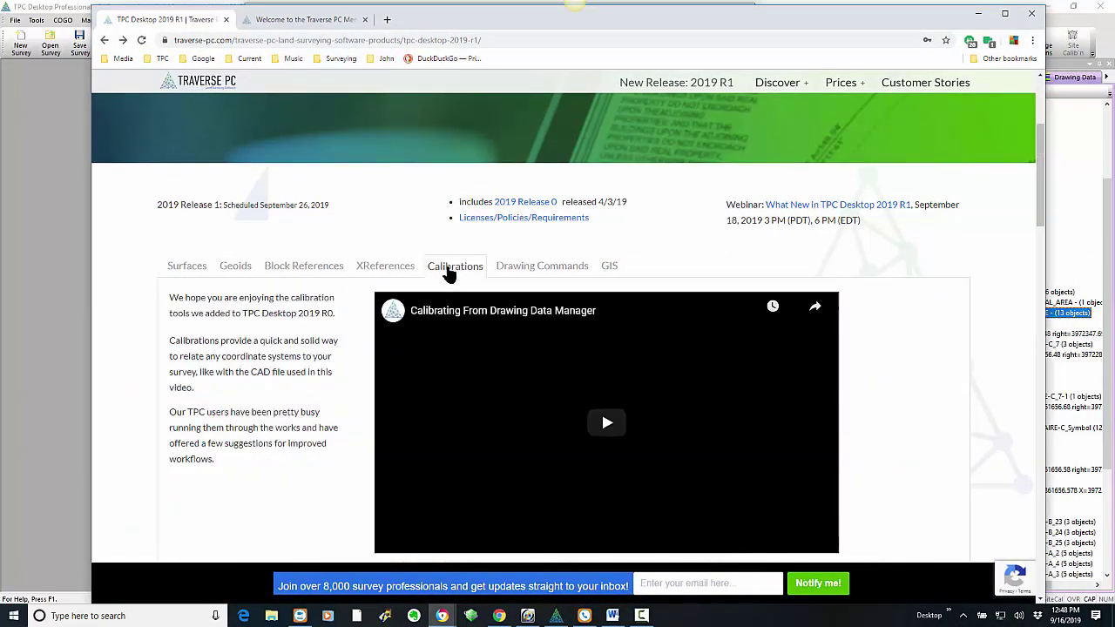
scroll(336, 479, down, 3)
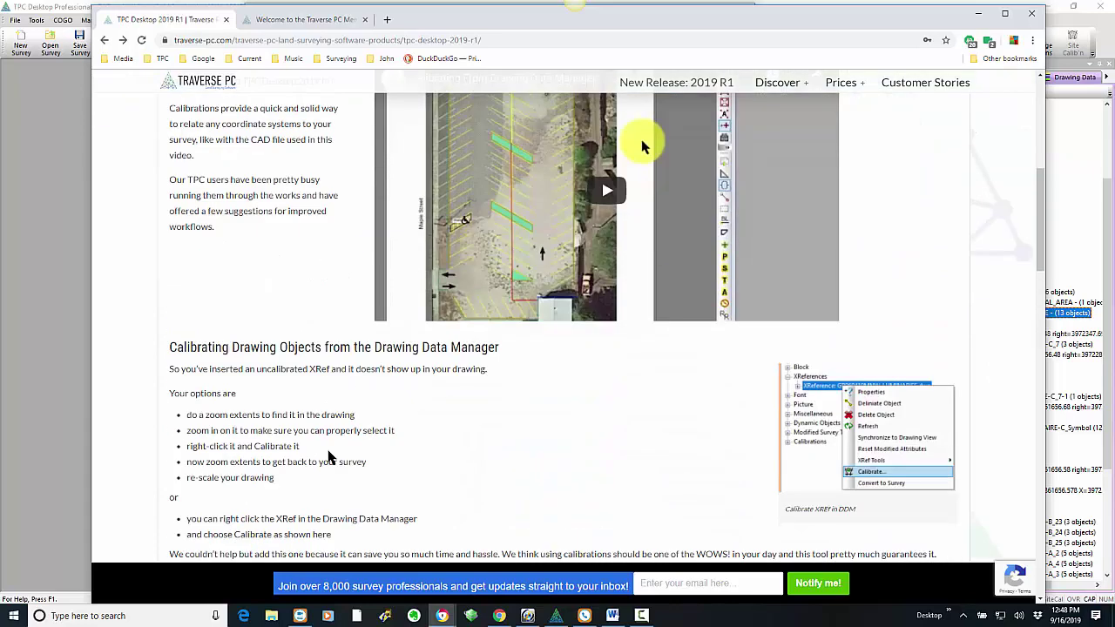
scroll(330, 457, up, 3)
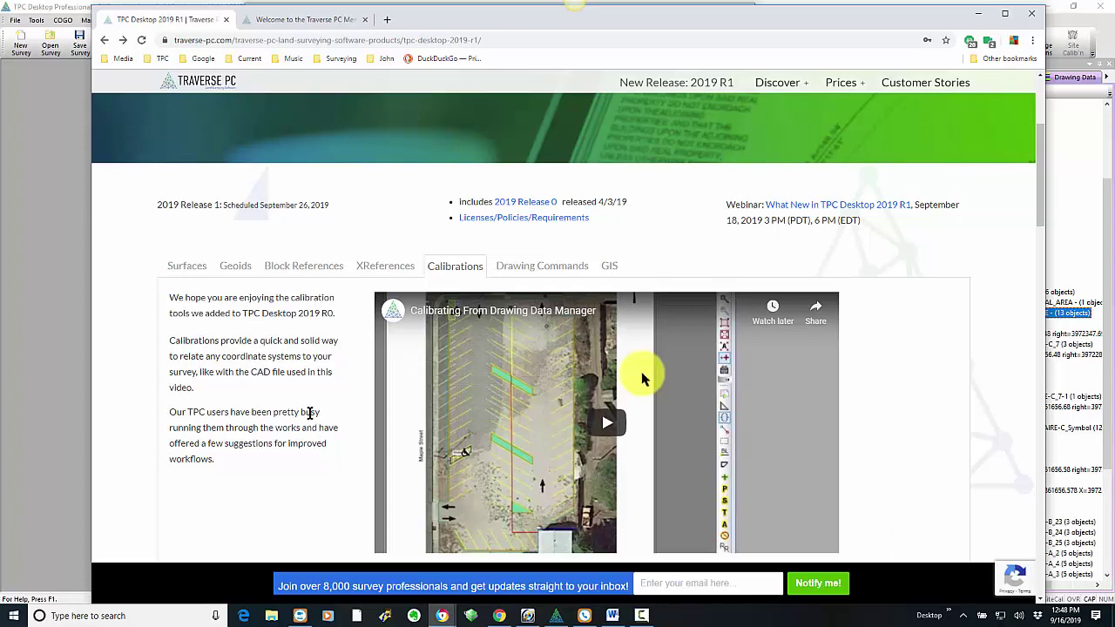
mouse_move(439, 28)
mouse_down()
mouse_move(1039, 127)
mouse_move(1114, 107)
mouse_up()
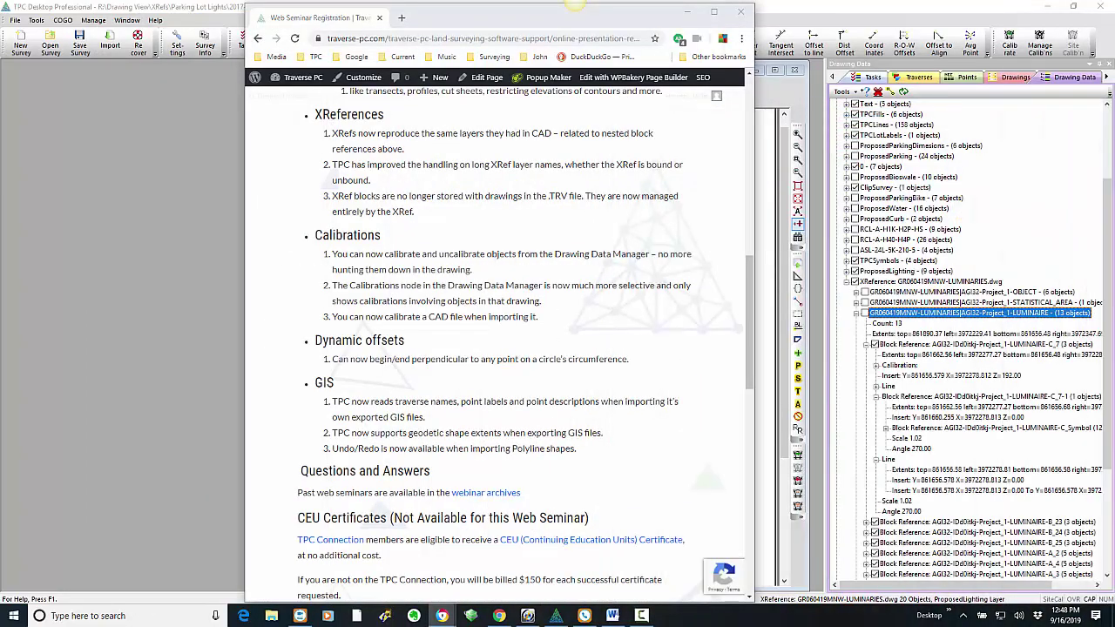
drag(477, 12, 1114, 135)
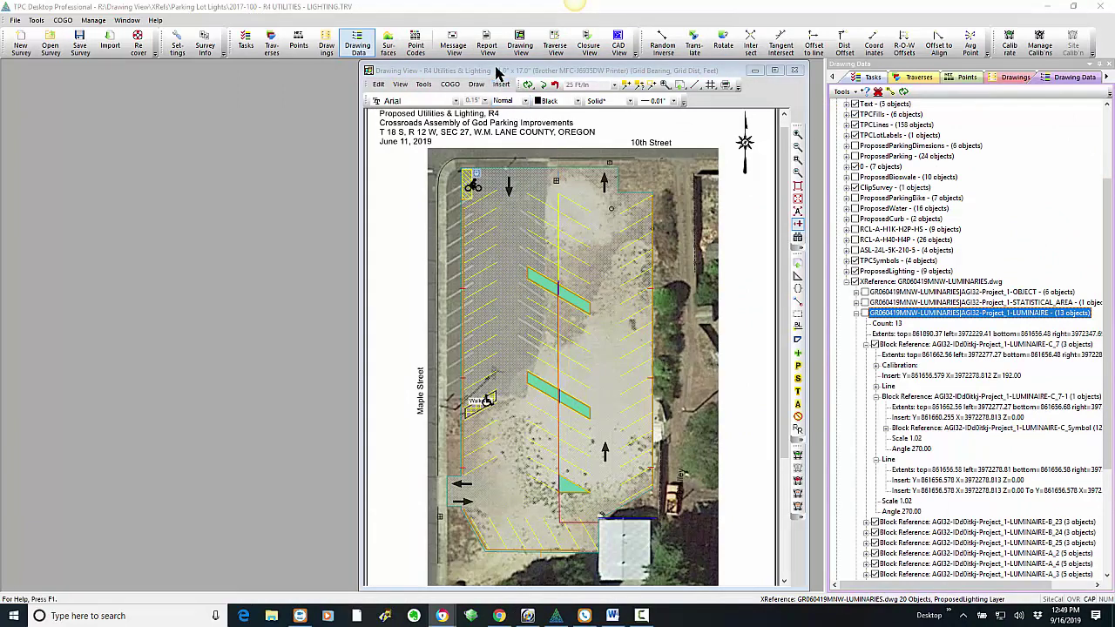
Turn the XReference's LUMINAIRE layer back on and delete the GR060419MNW-LUMINARIES.dwg XReference from the drawing
click(867, 318)
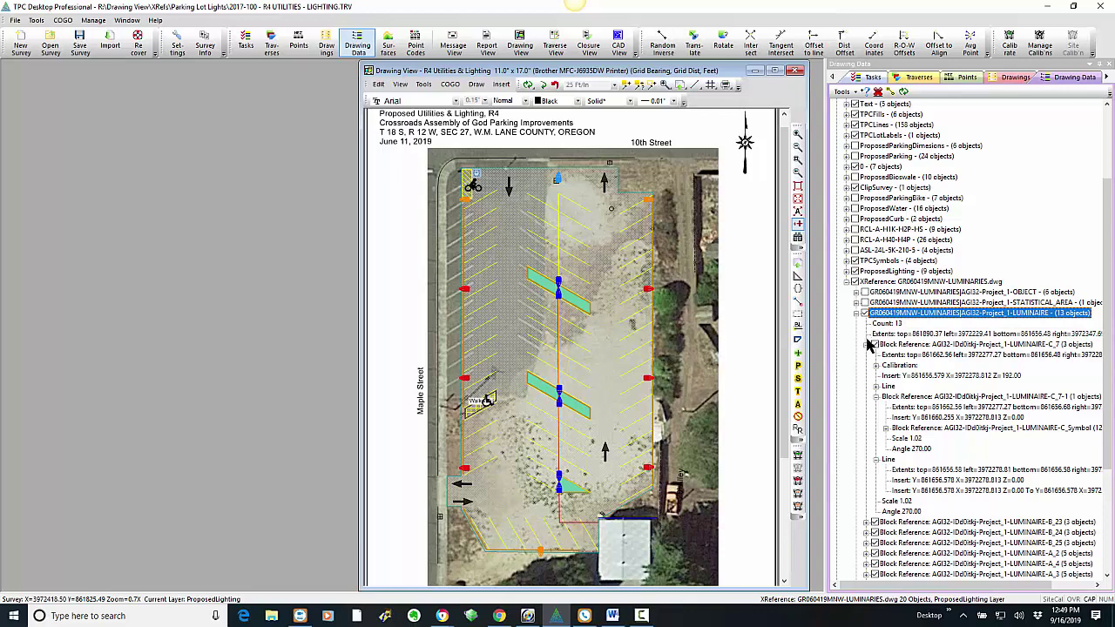
click(875, 282)
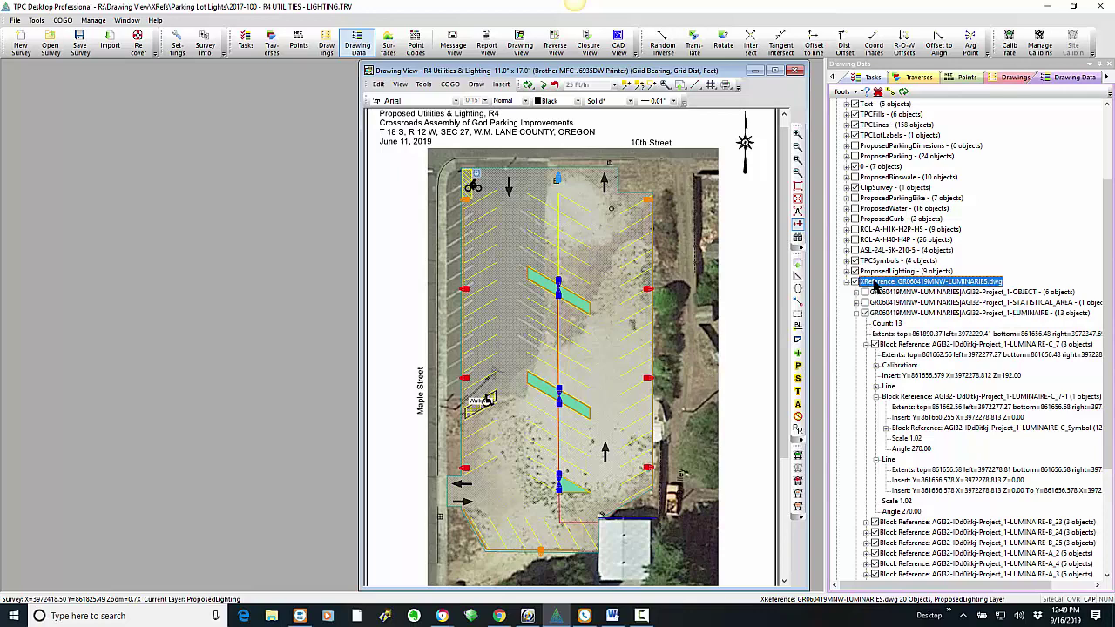
click(878, 93)
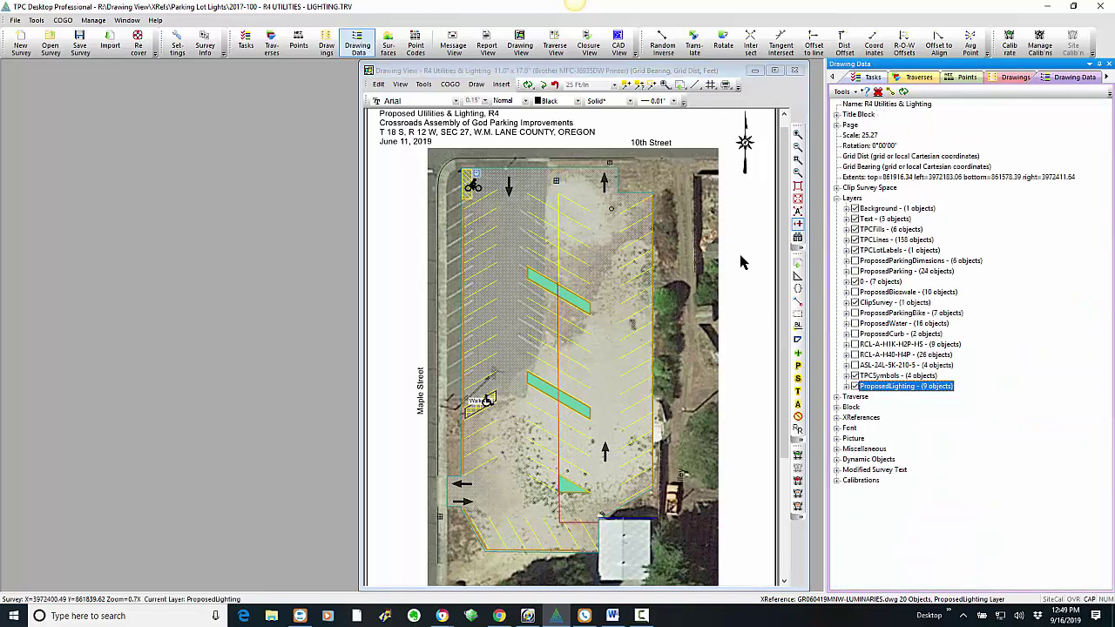
Import GR060419MNW-LUMINARIES.dwg as AutoCAD DWG into the drawing with its associated Calibrate Polyline calibration, without saving the survey first
mouse_move(695, 68)
mouse_down()
mouse_move(342, 141)
mouse_move(346, 74)
mouse_up()
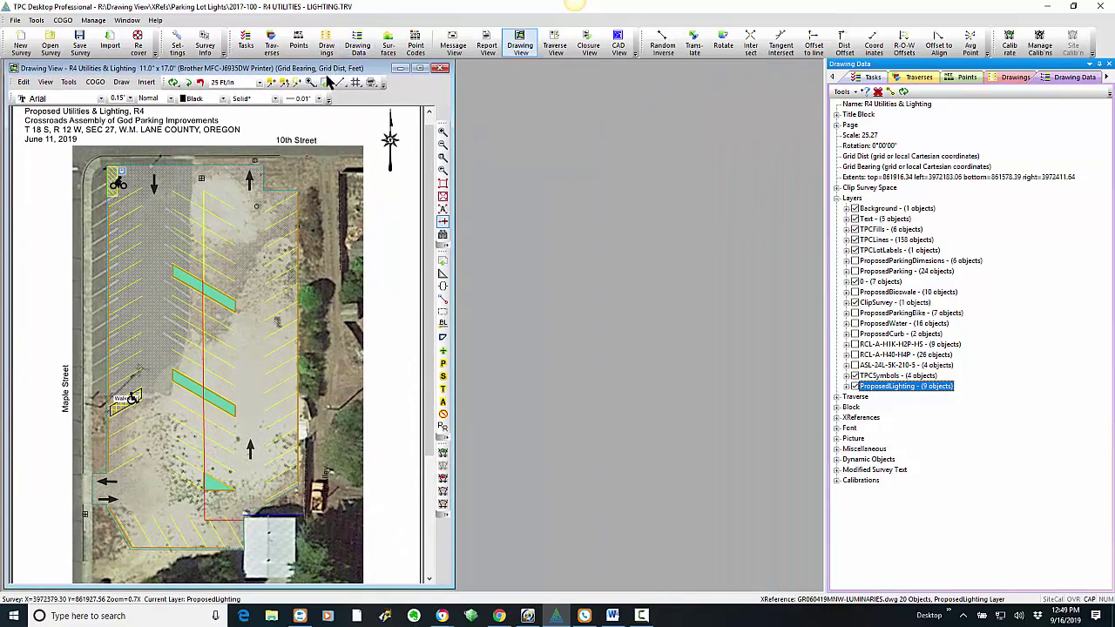
click(69, 84)
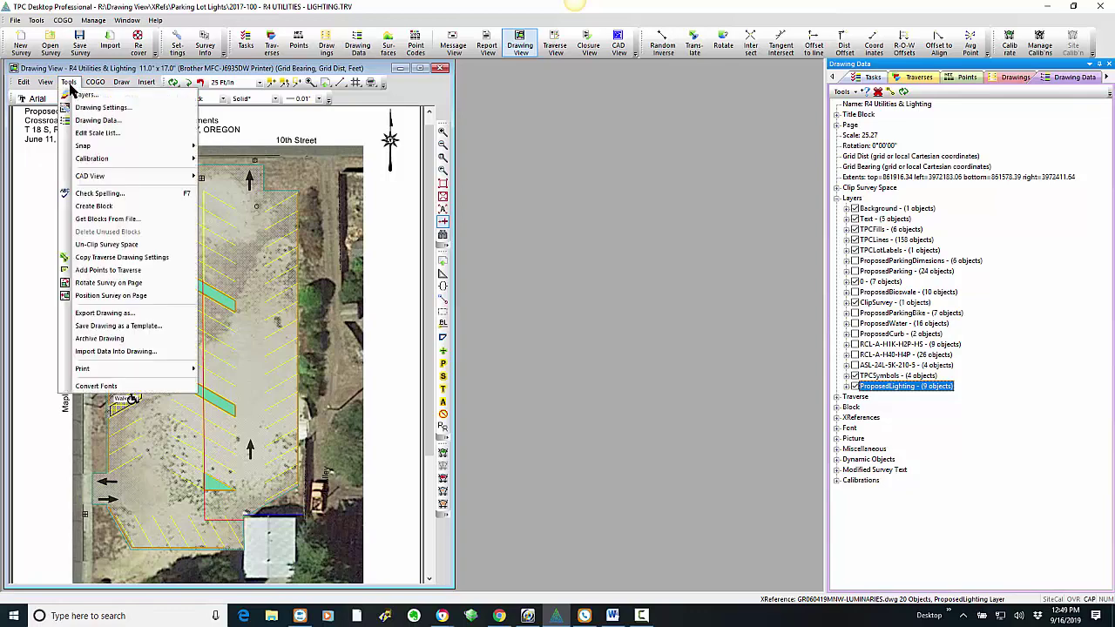
click(135, 352)
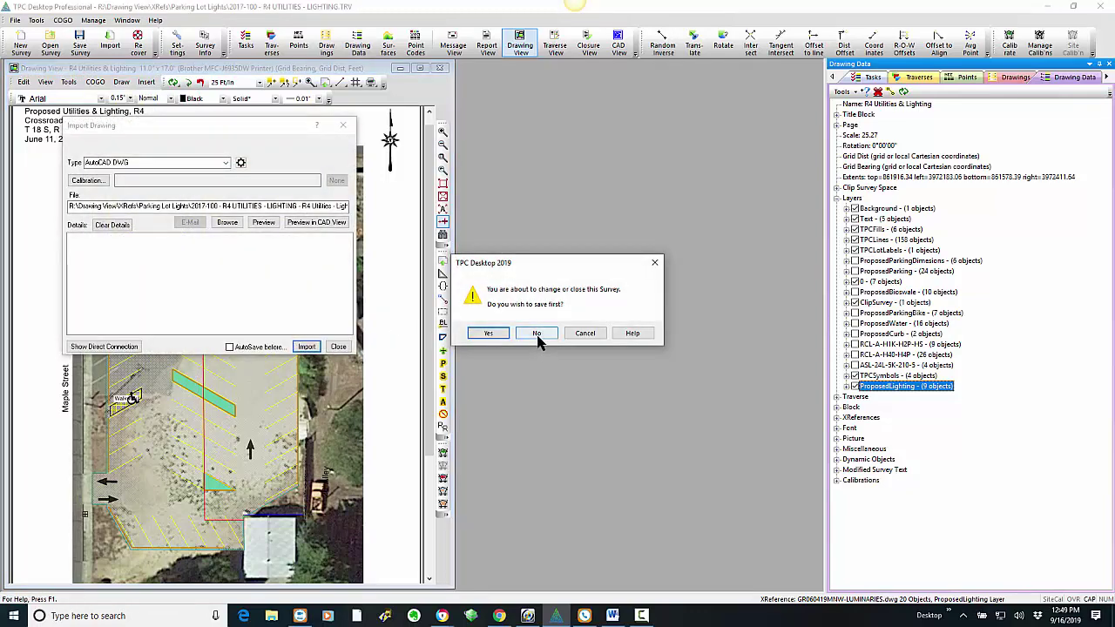
click(537, 334)
drag(245, 129, 411, 205)
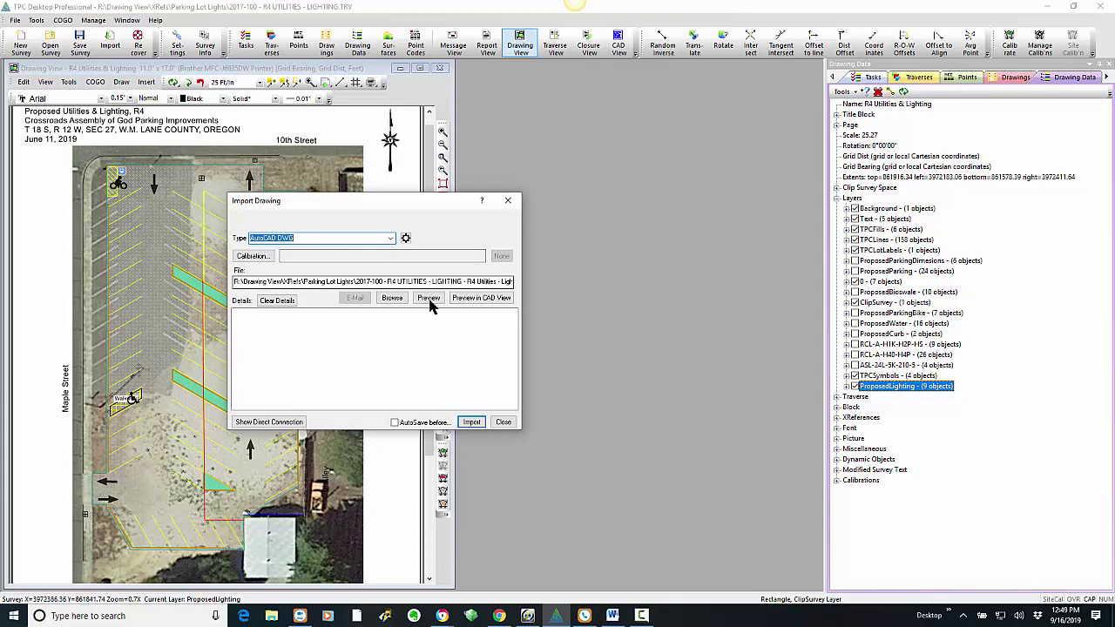
click(392, 300)
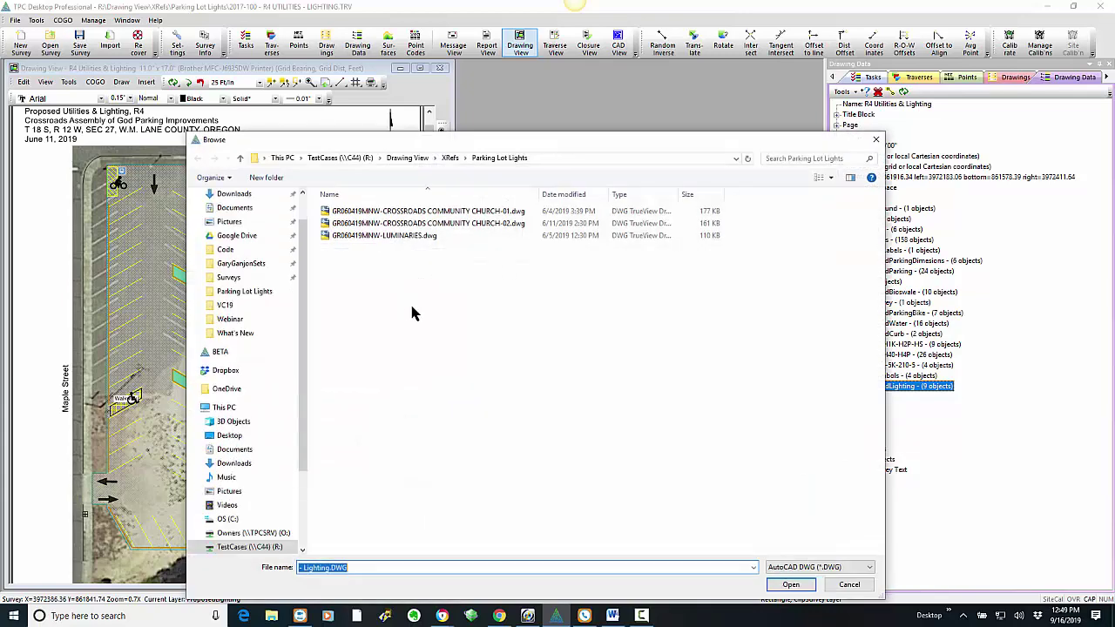
double_click(373, 237)
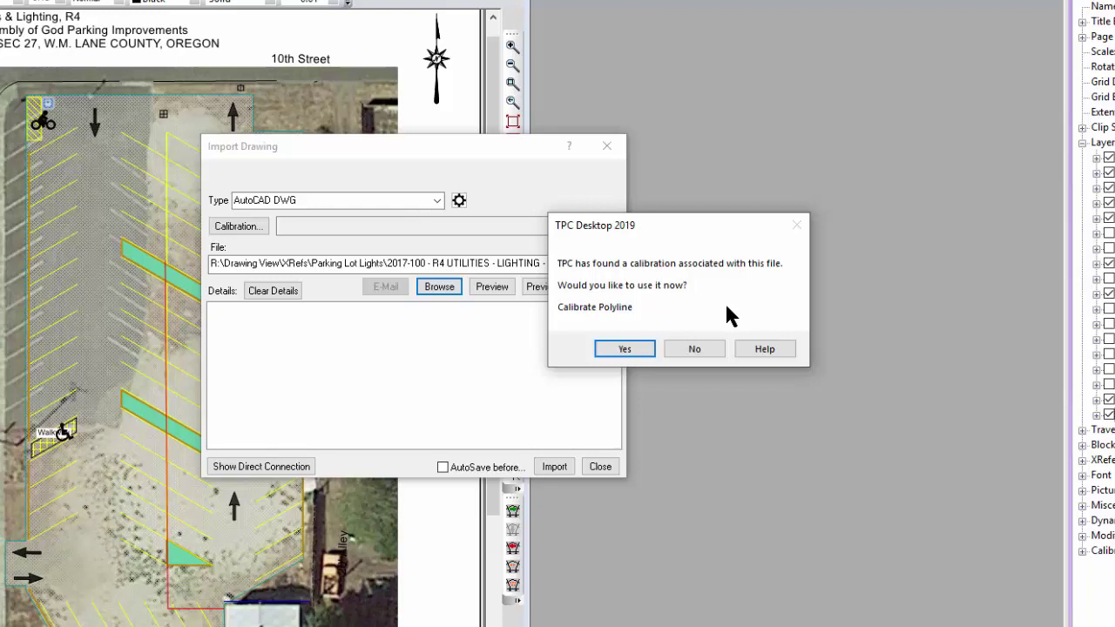
click(637, 349)
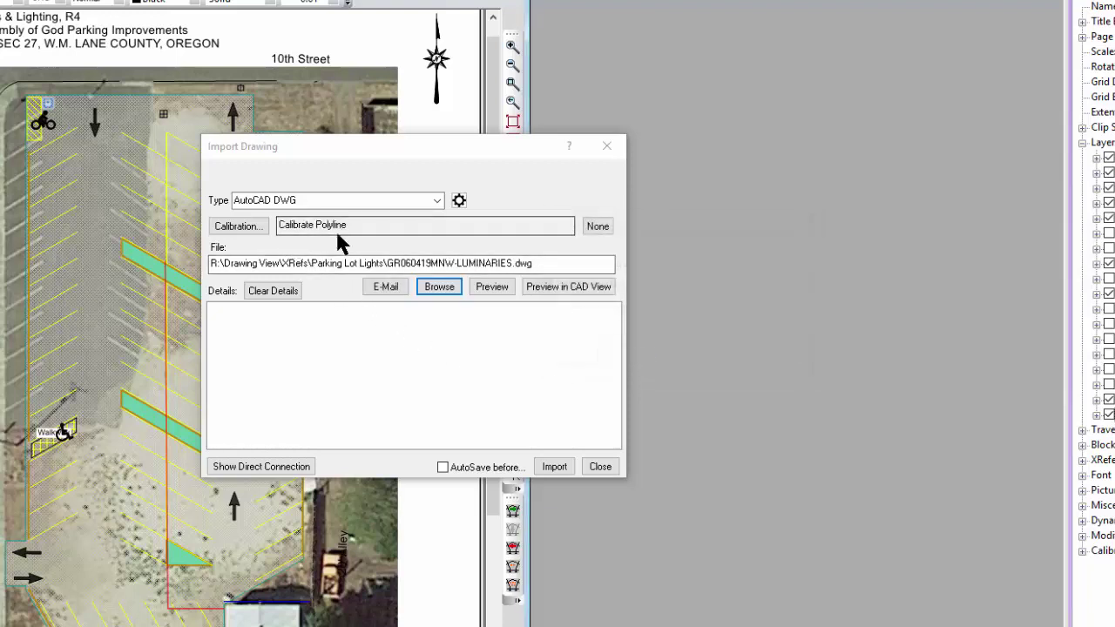
click(556, 467)
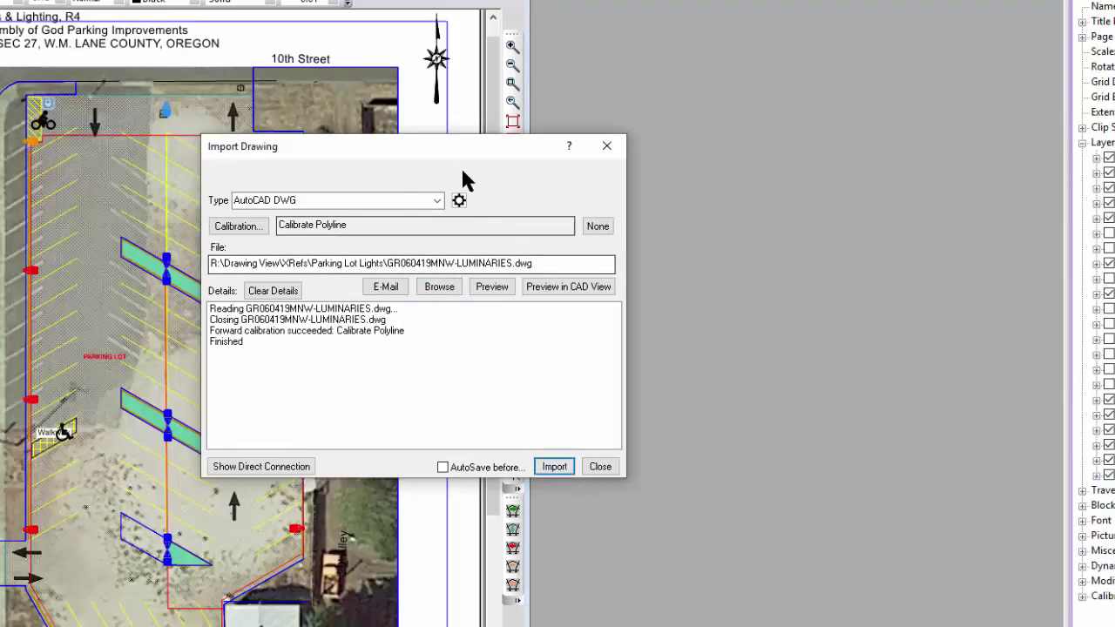
mouse_move(428, 142)
mouse_down()
mouse_move(738, 65)
mouse_move(778, 41)
mouse_up()
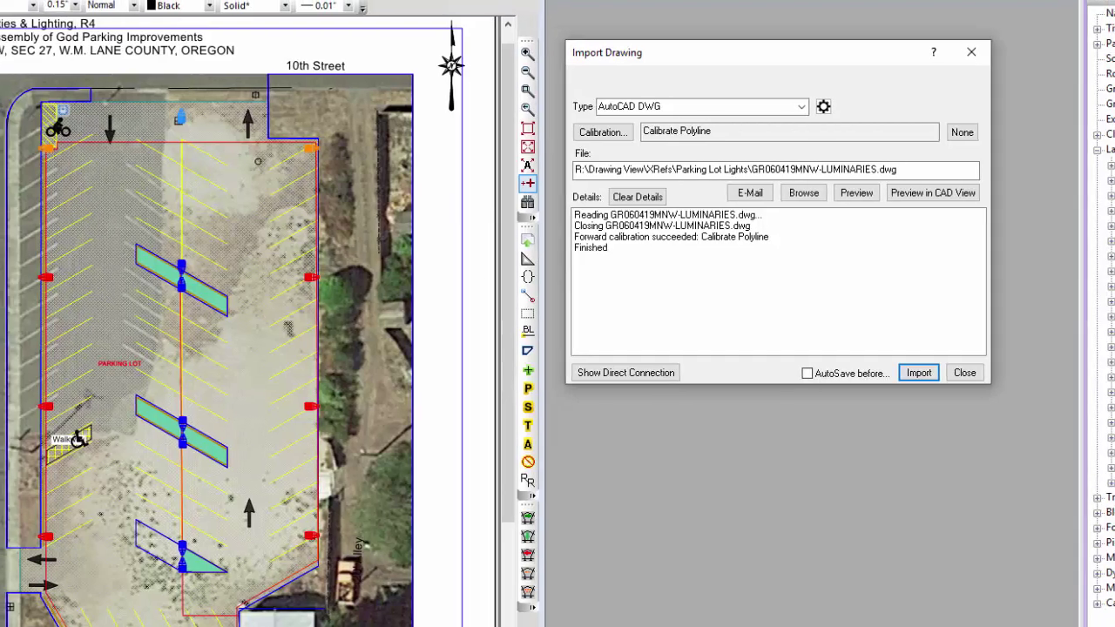
Review the survey's Calibrate Polyline calibration, including the files referenced in its properties
click(40, 9)
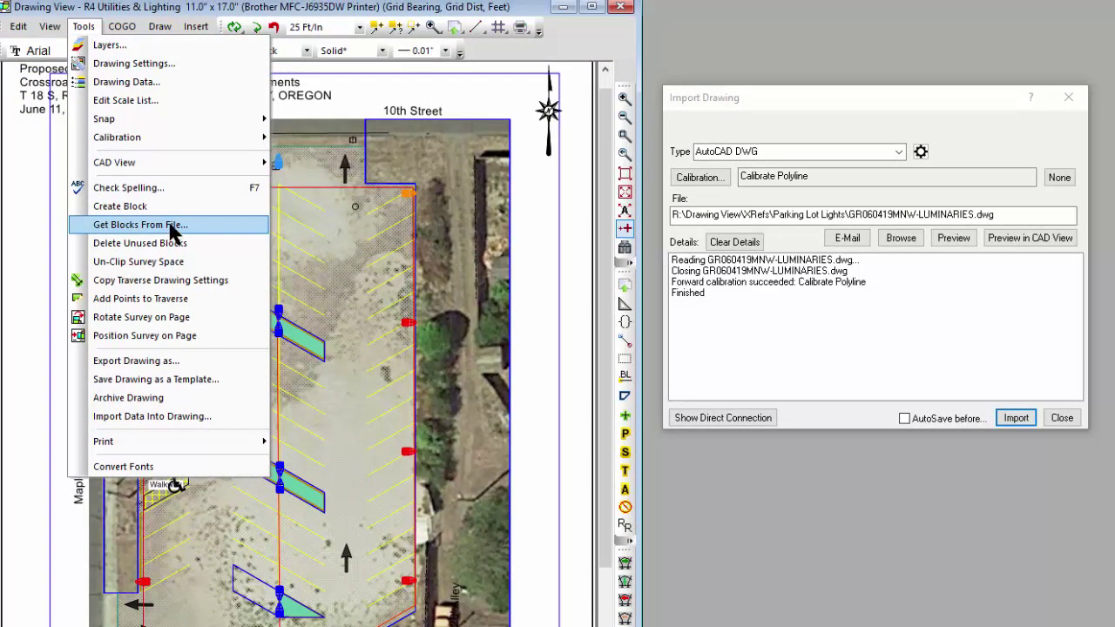
mouse_move(149, 141)
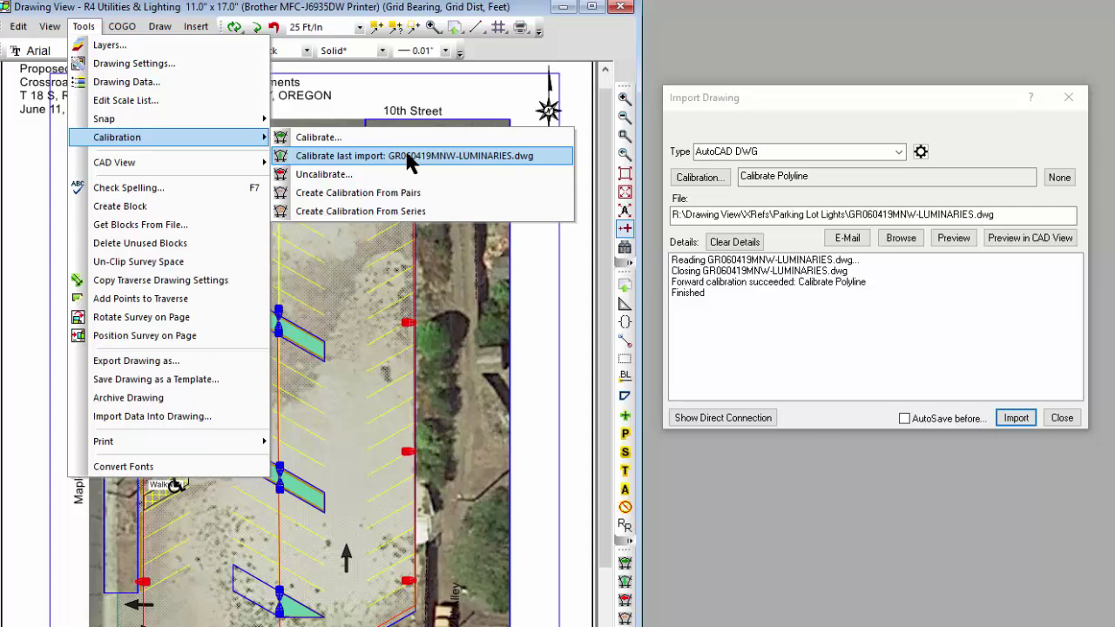
click(699, 27)
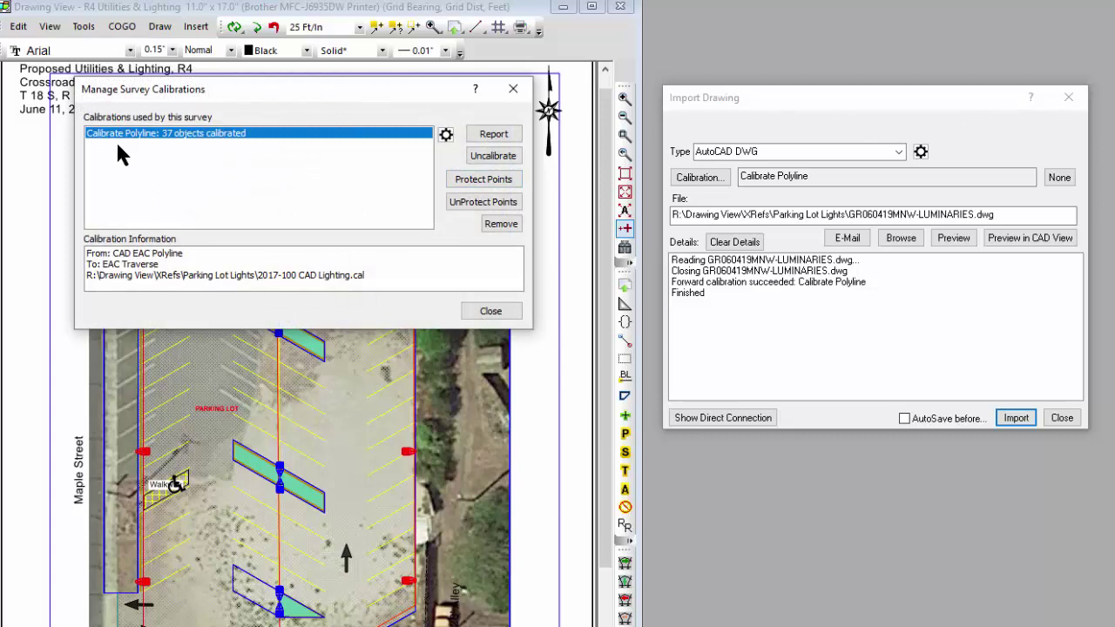
click(445, 135)
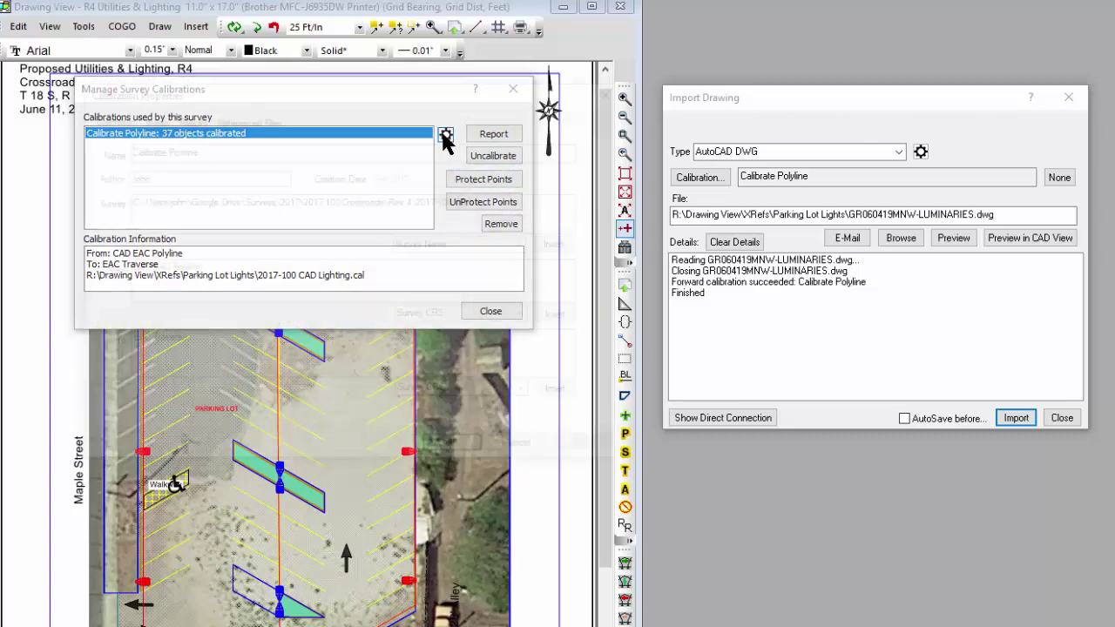
click(262, 118)
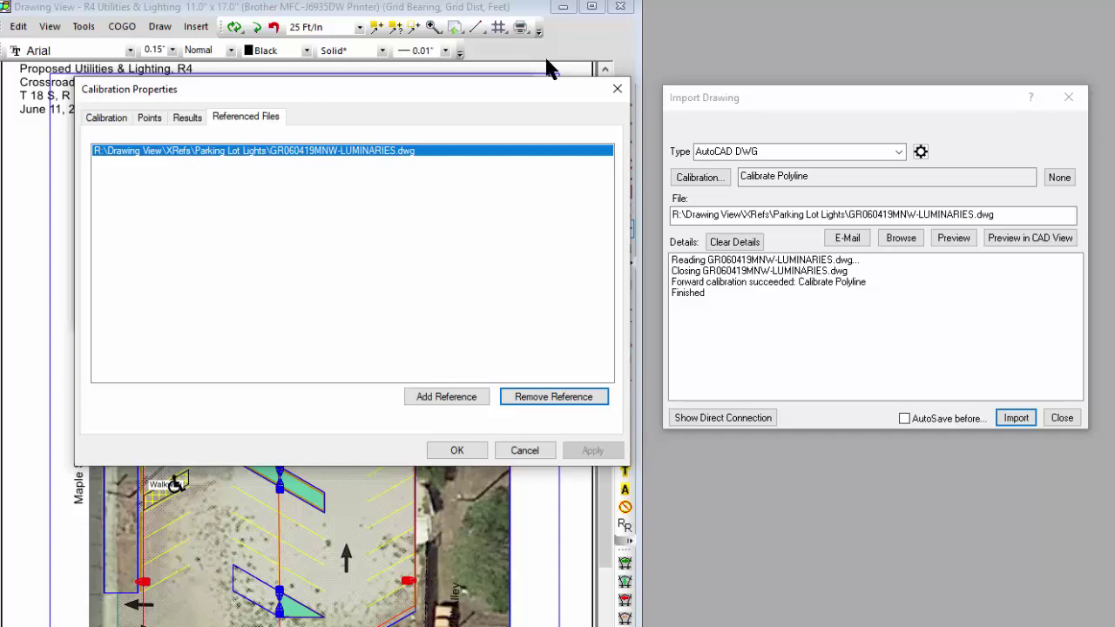
click(617, 88)
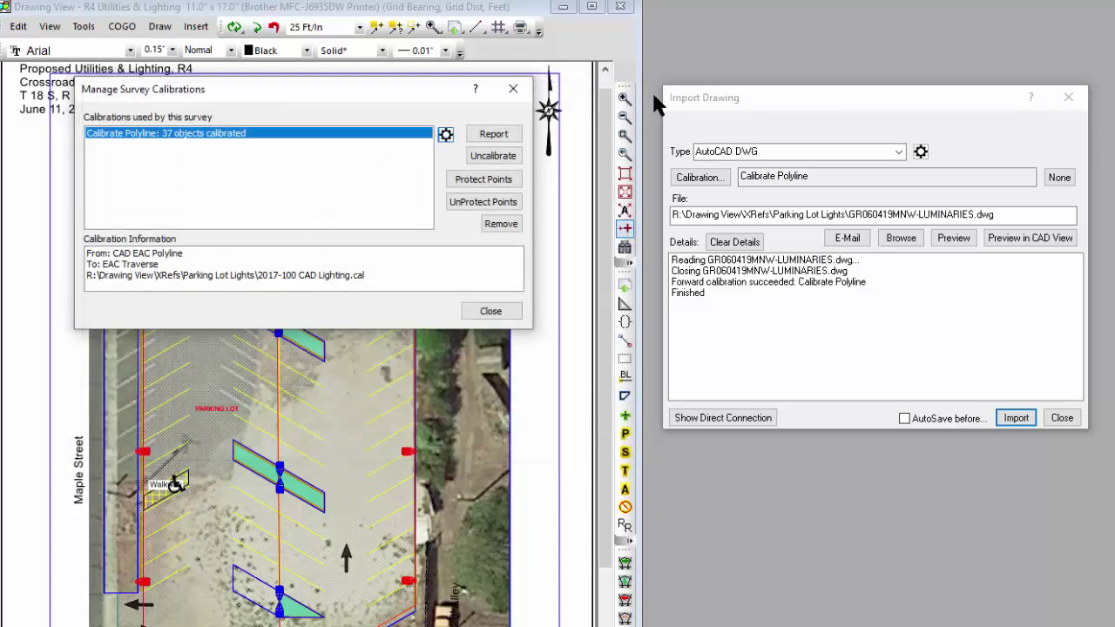
click(515, 89)
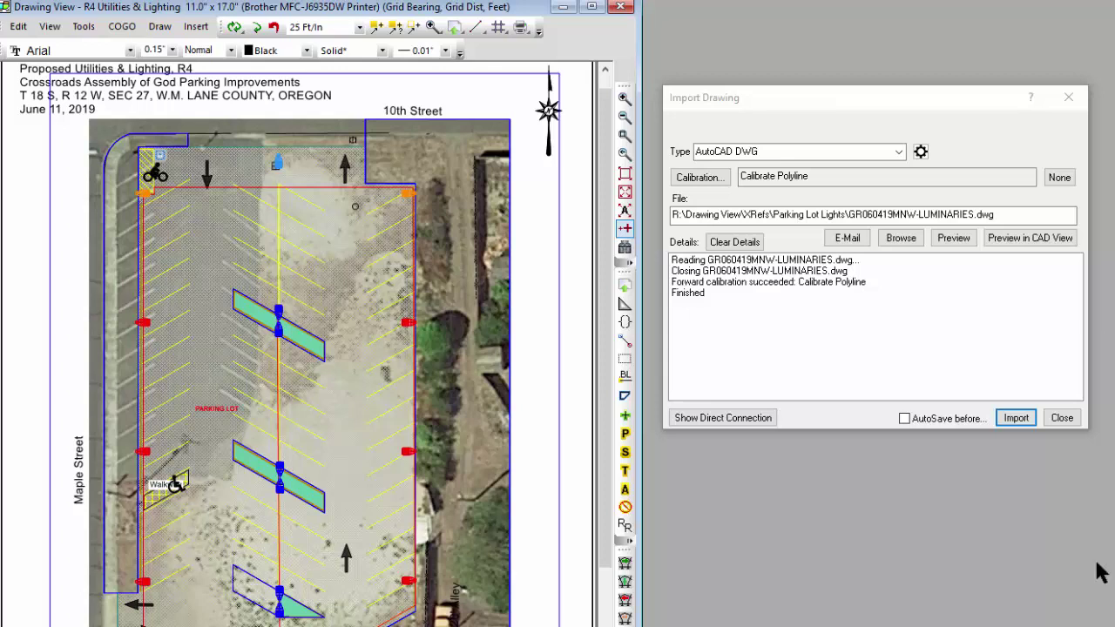
Close the import dialog and undo the import of GR060419MNW-LUMINARIES.dwg
click(1069, 99)
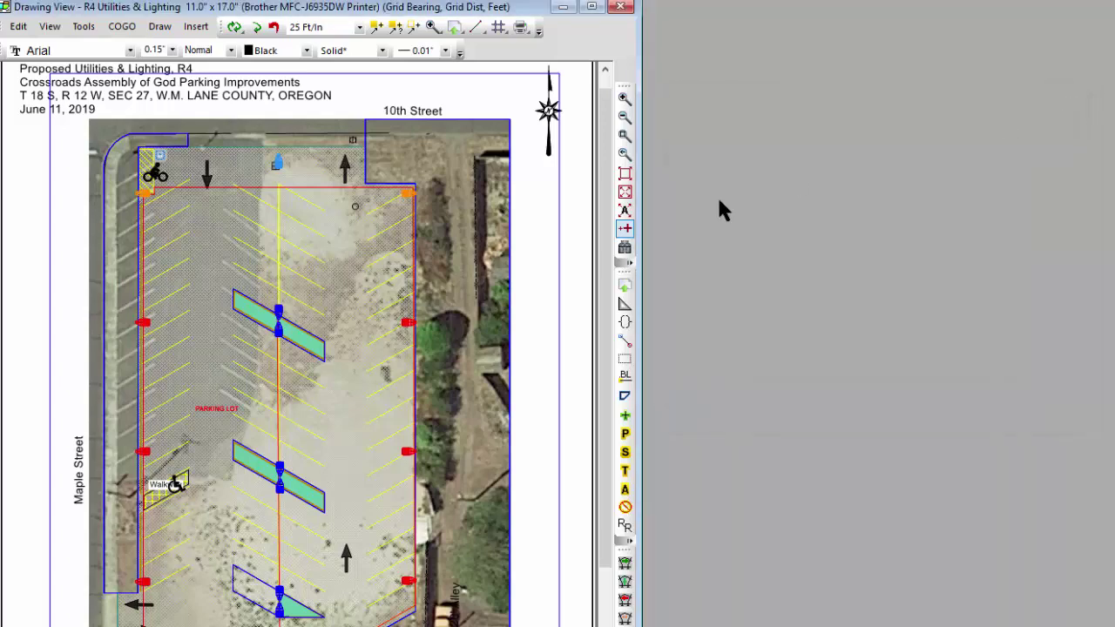
click(19, 26)
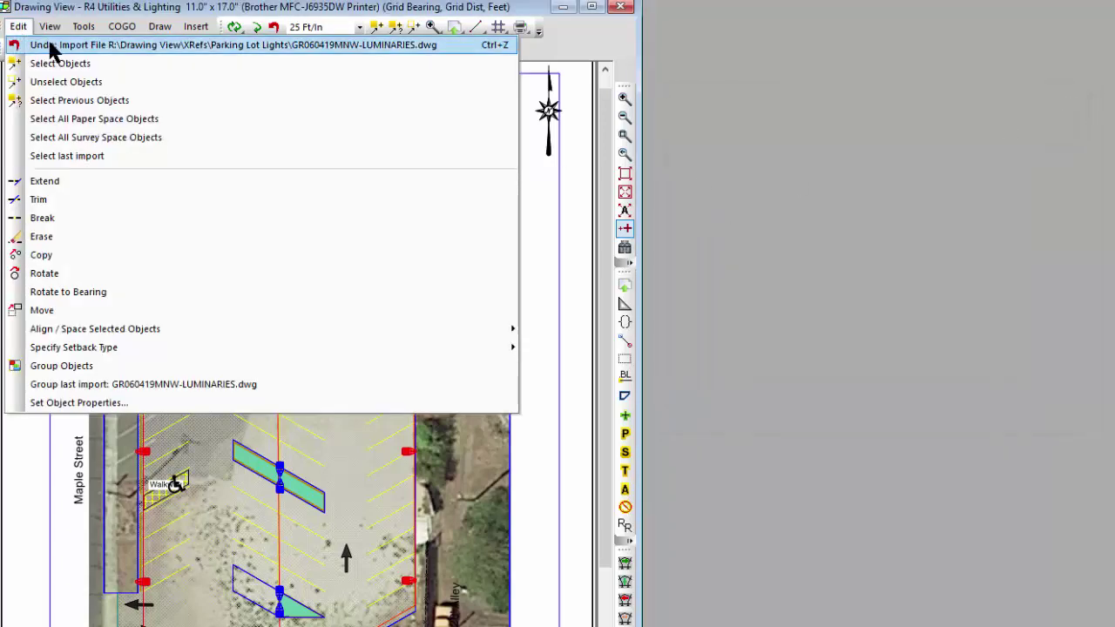
click(50, 45)
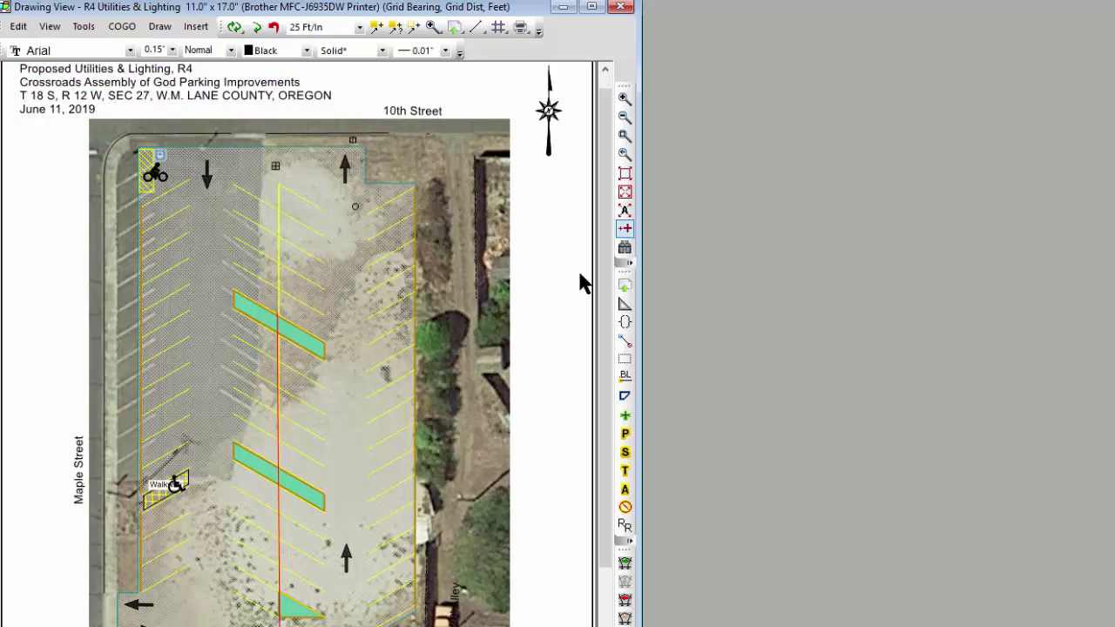
Insert GR060419MNW-LUMINARIES.dwg as an XReference and calibrate it with the associated Calibrate Polyline calibration
click(201, 78)
click(196, 26)
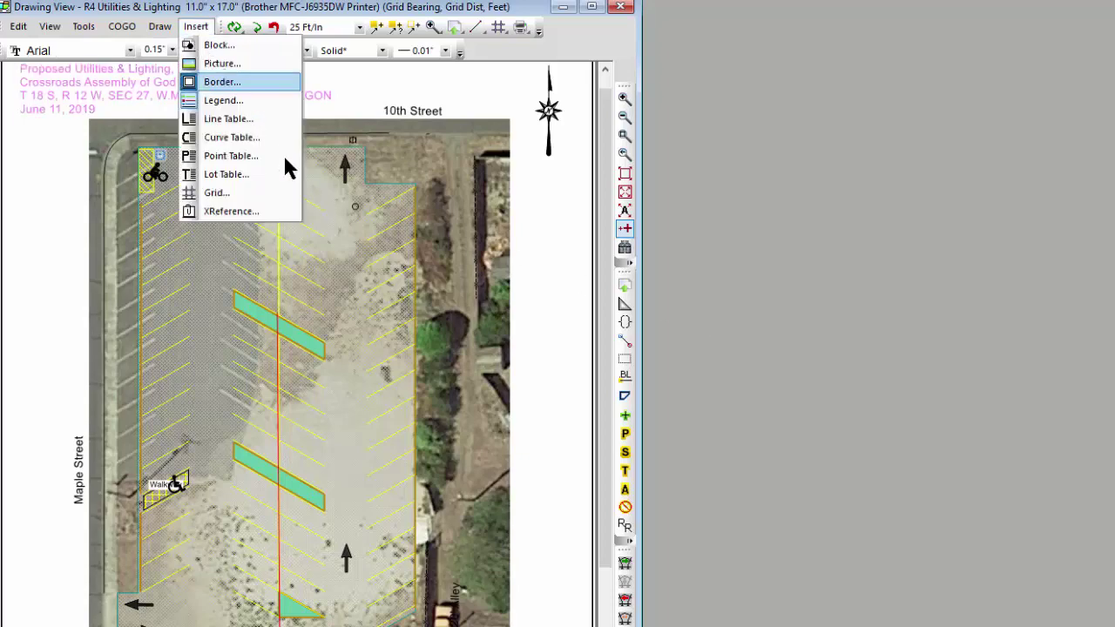
click(234, 211)
double_click(306, 80)
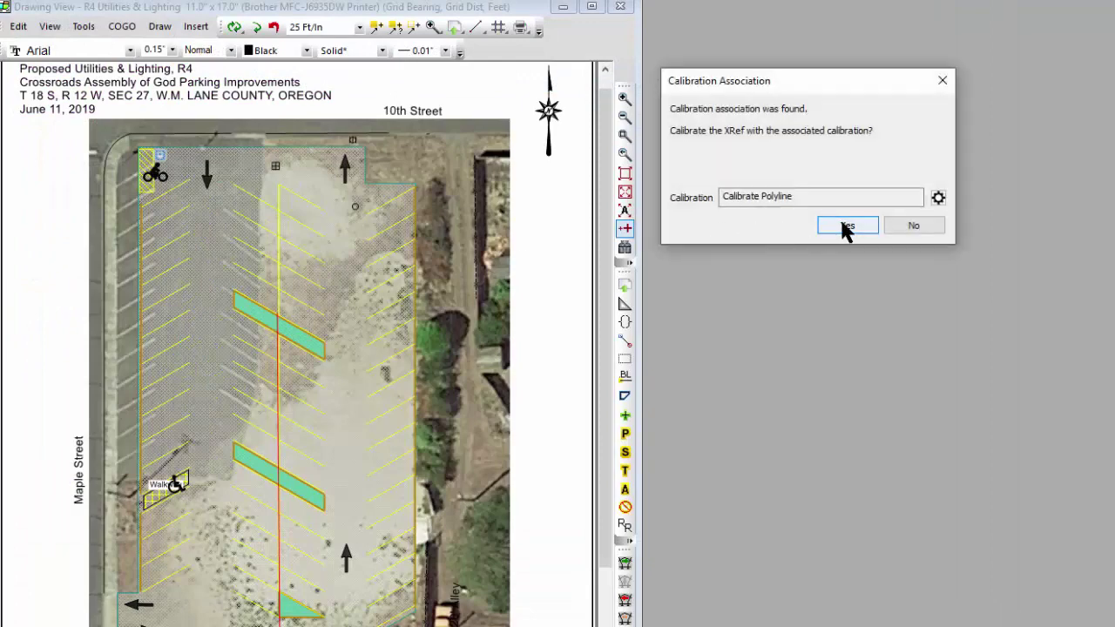
click(847, 229)
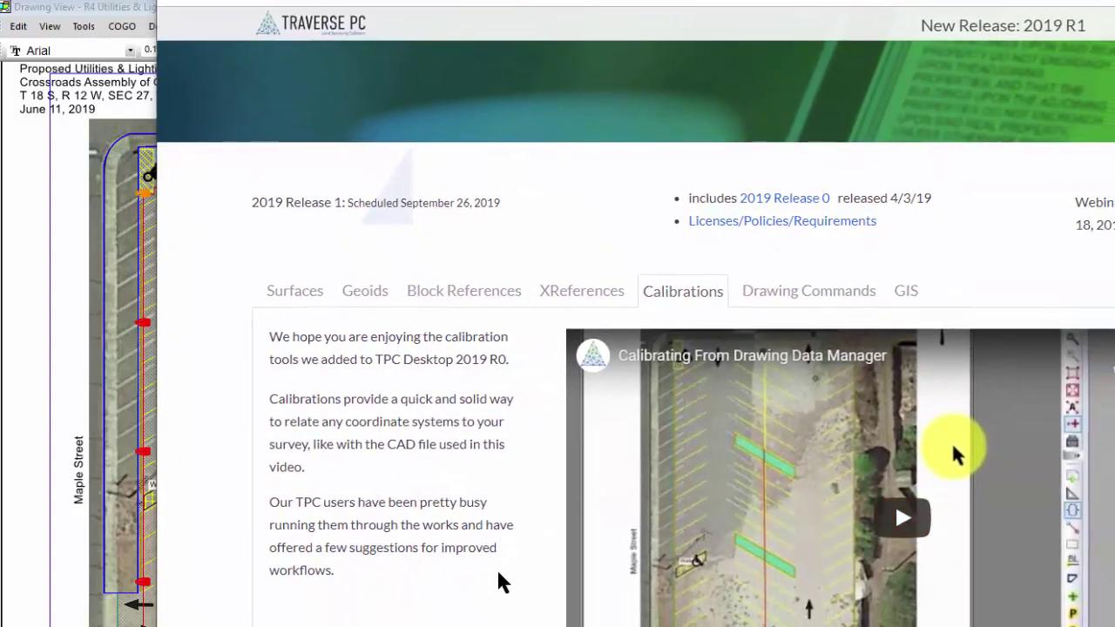
Read further through the Calibrations section of the 2019 R1 release page in the browser, then return to the TPC Desktop drawing
scroll(498, 577, down, 1)
scroll(497, 575, down, 4)
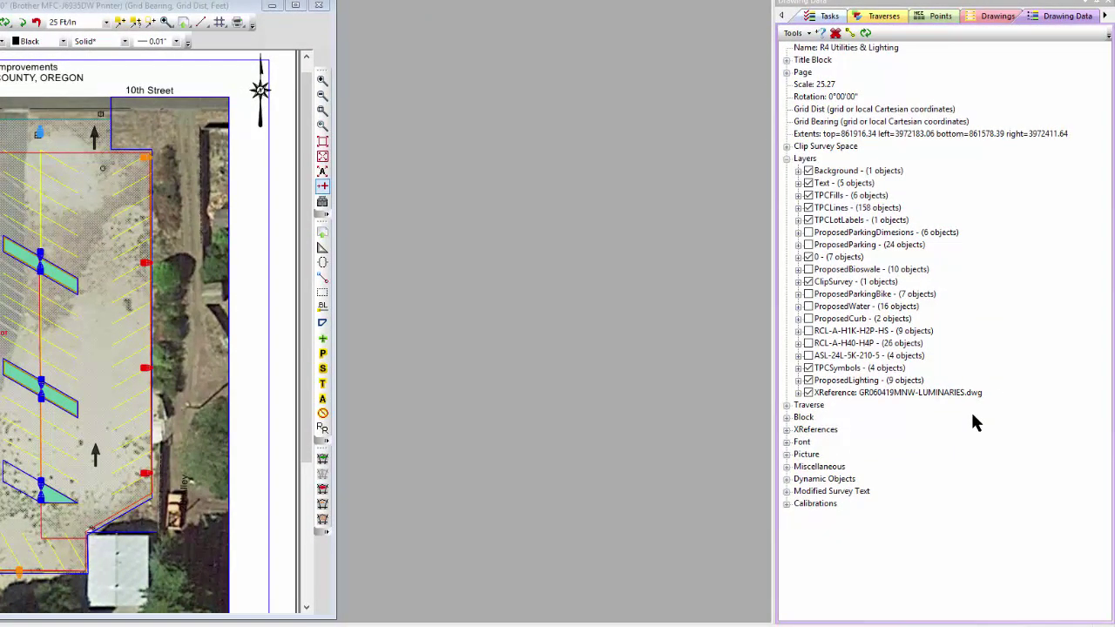
Examine the Calibrate Polyline calibration's details and entities in the drawing data, then check the layers of the luminaries XReference
click(786, 505)
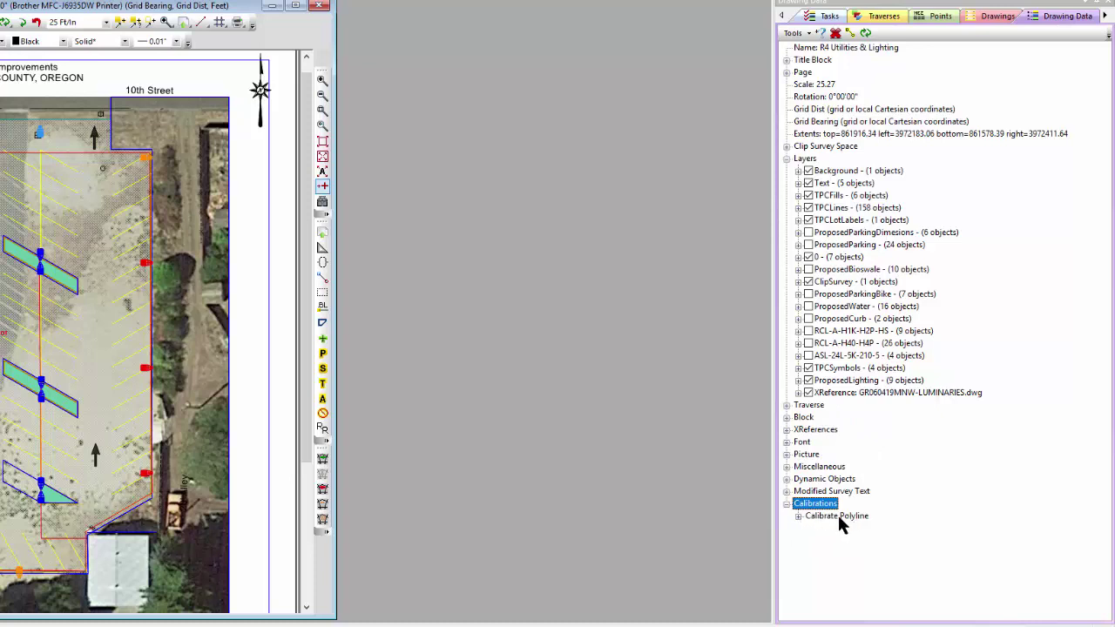
click(798, 515)
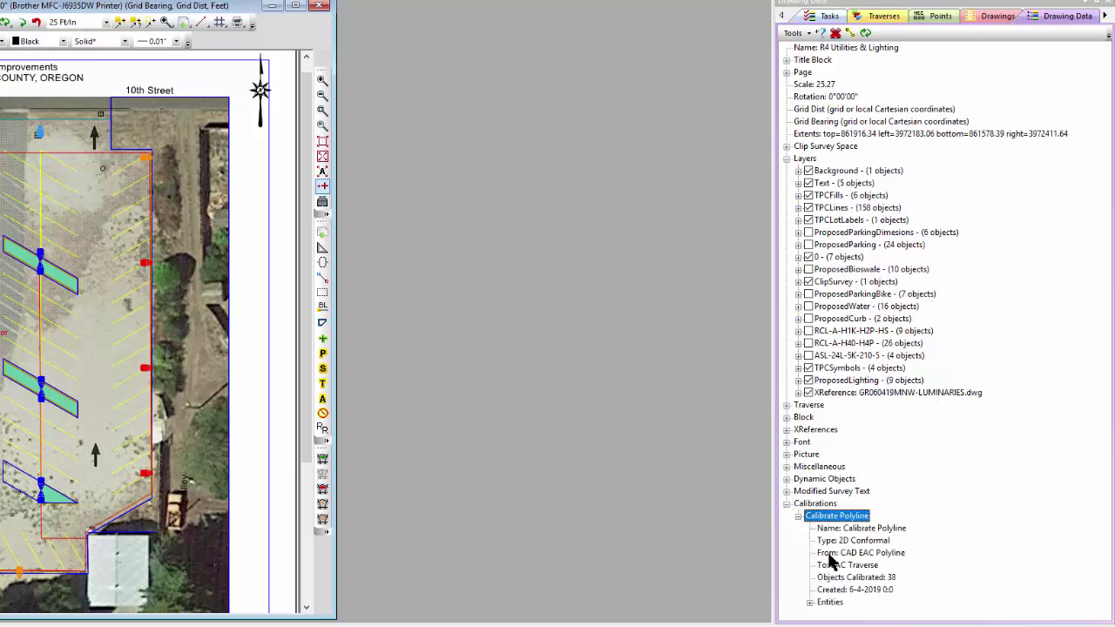
click(811, 603)
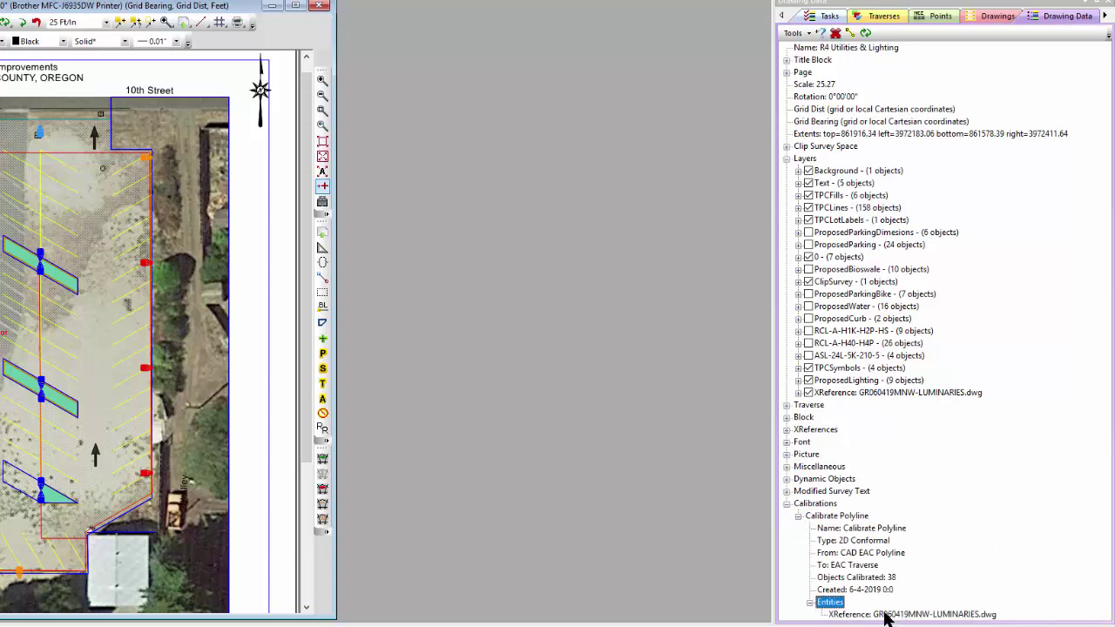
click(798, 393)
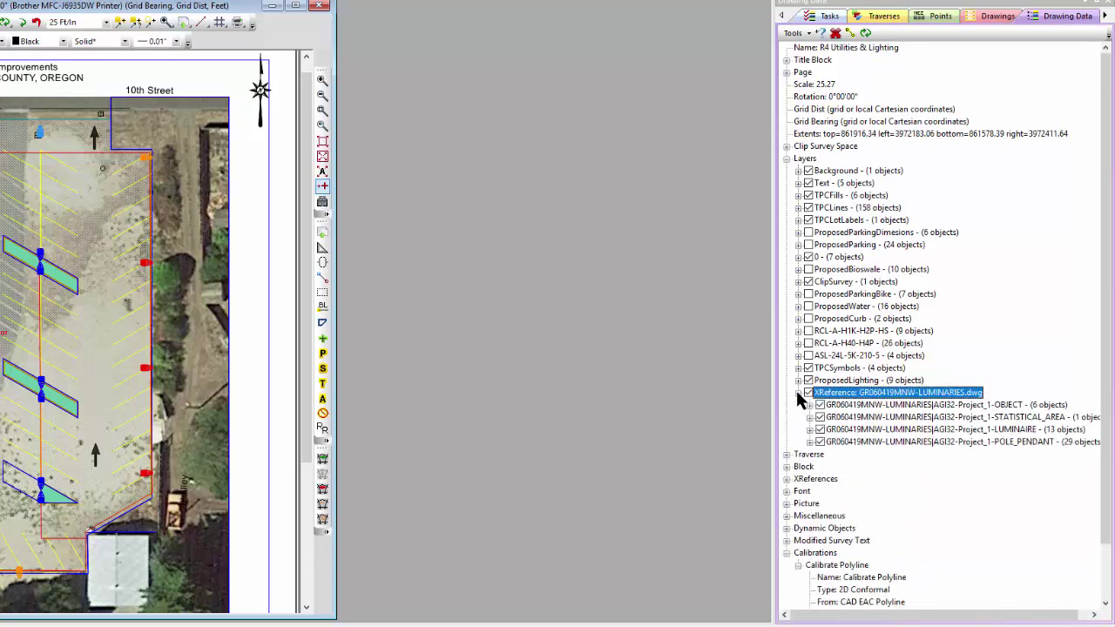
click(797, 393)
Examine the GR060419MNW-LUMINARIES.dwg entry under XReferences, including the calibration assigned to it
click(786, 429)
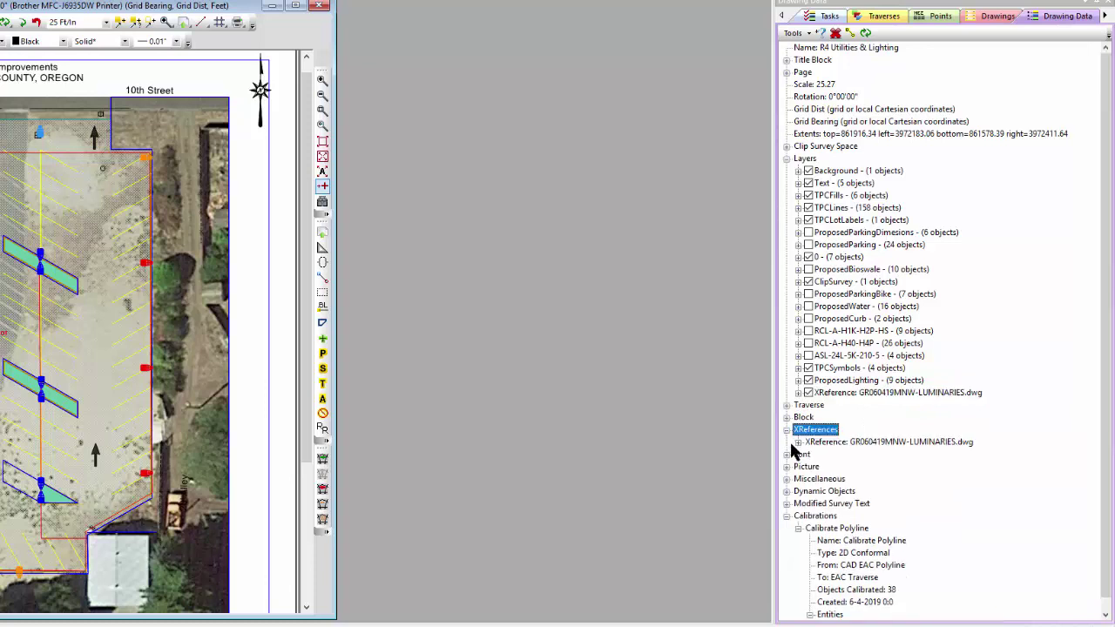
click(799, 443)
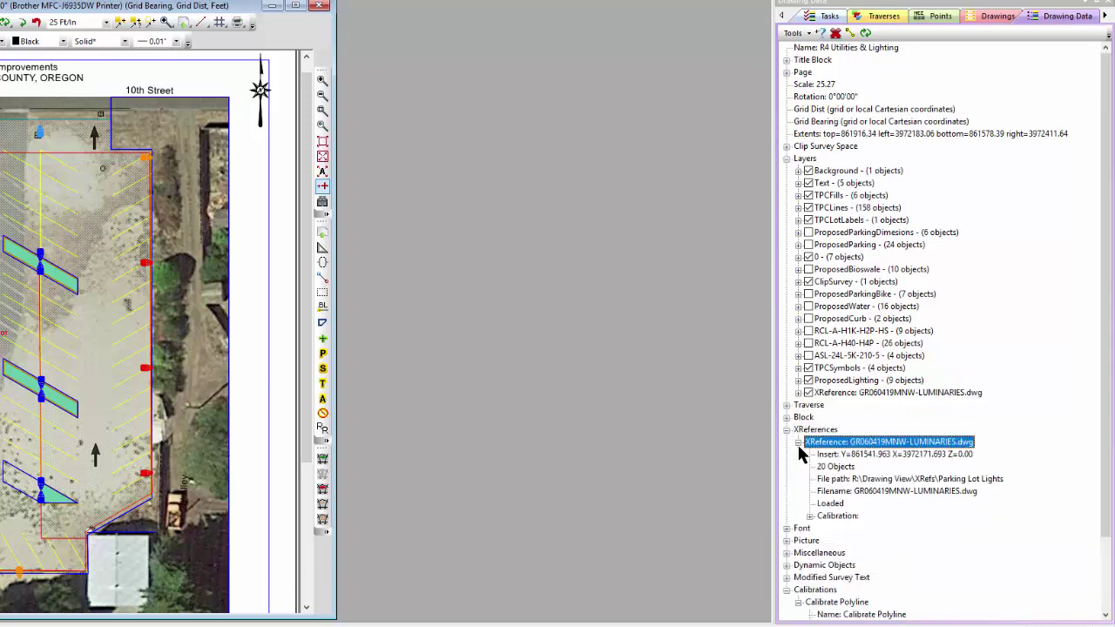
click(810, 516)
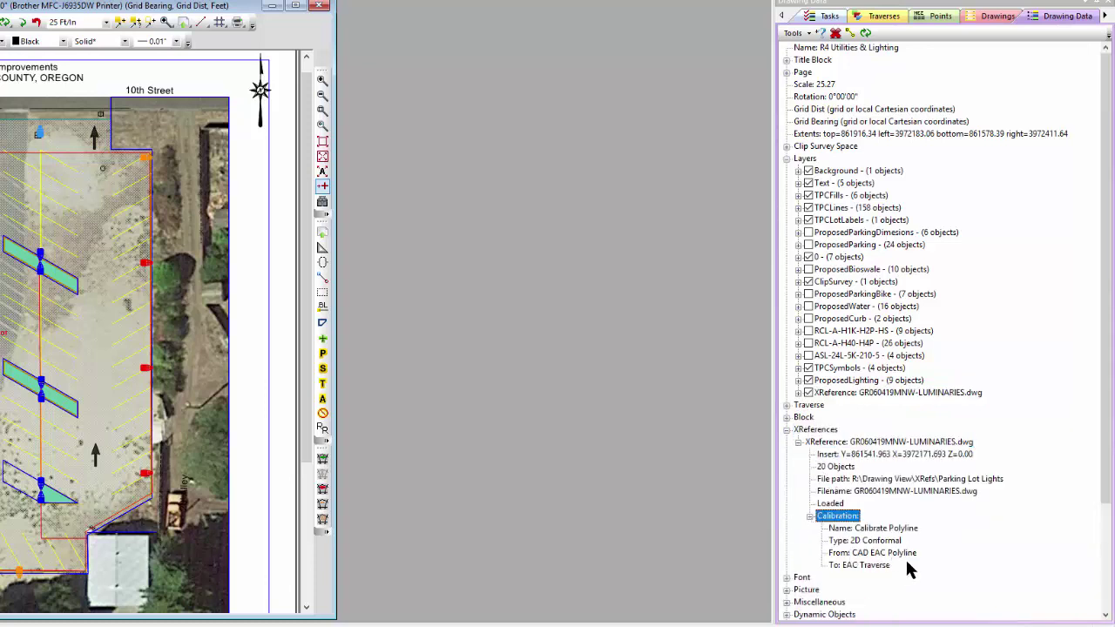
click(786, 428)
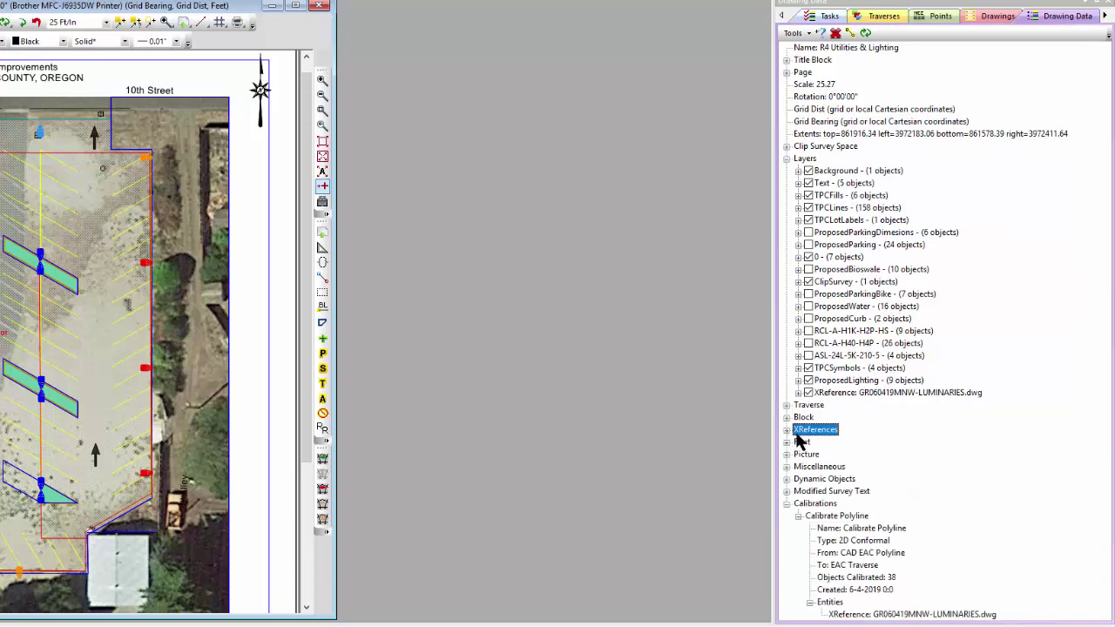
Check which commands are available for the Calibrate Polyline calibration in the drawing data
click(798, 517)
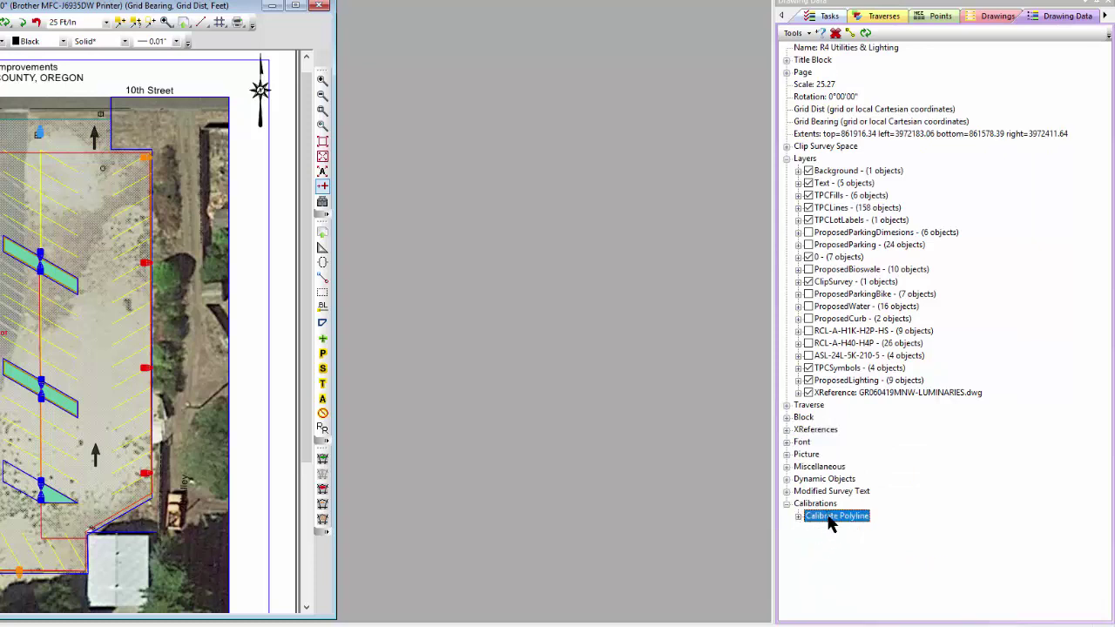
right_click(832, 518)
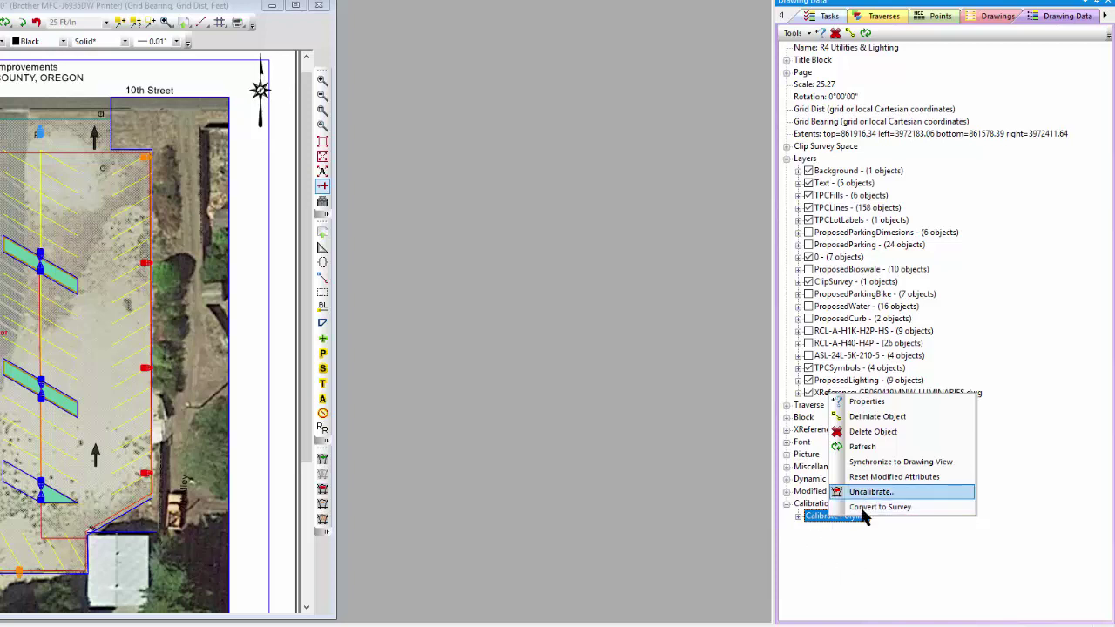
click(852, 556)
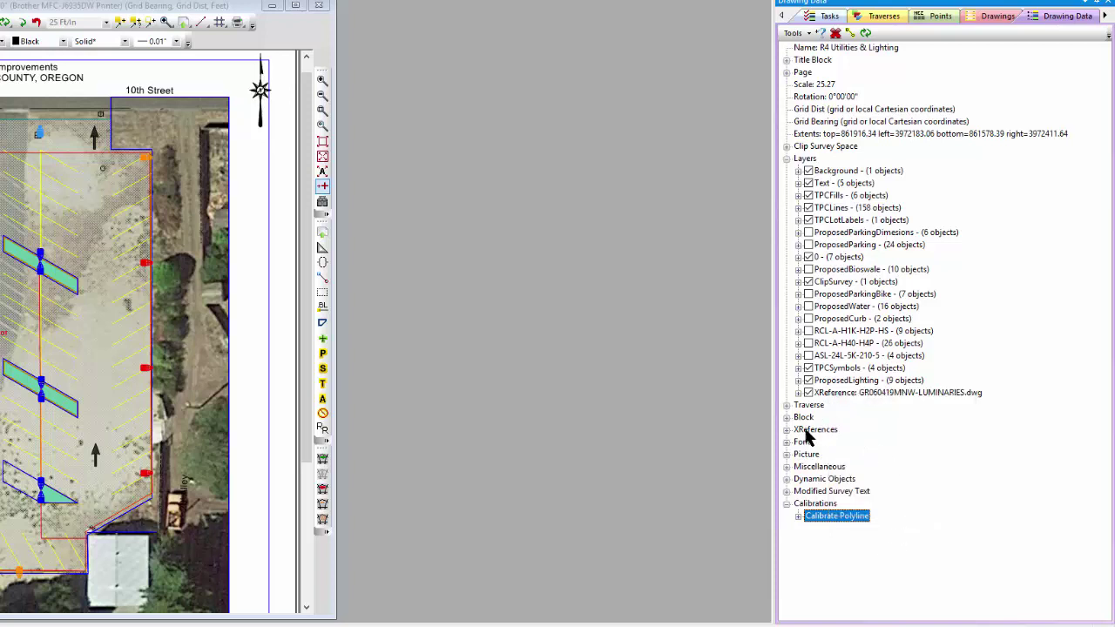
Uncalibrate the GR060419MNW-LUMINARIES.dwg XReference through its entry under XReferences in the drawing data
click(787, 430)
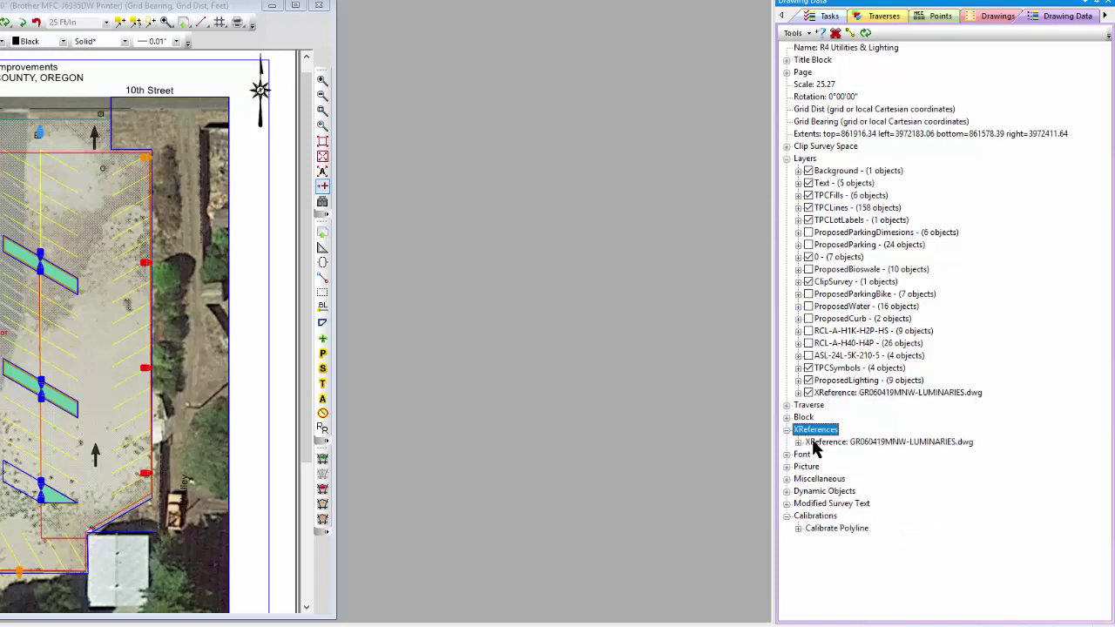
click(815, 444)
right_click(815, 444)
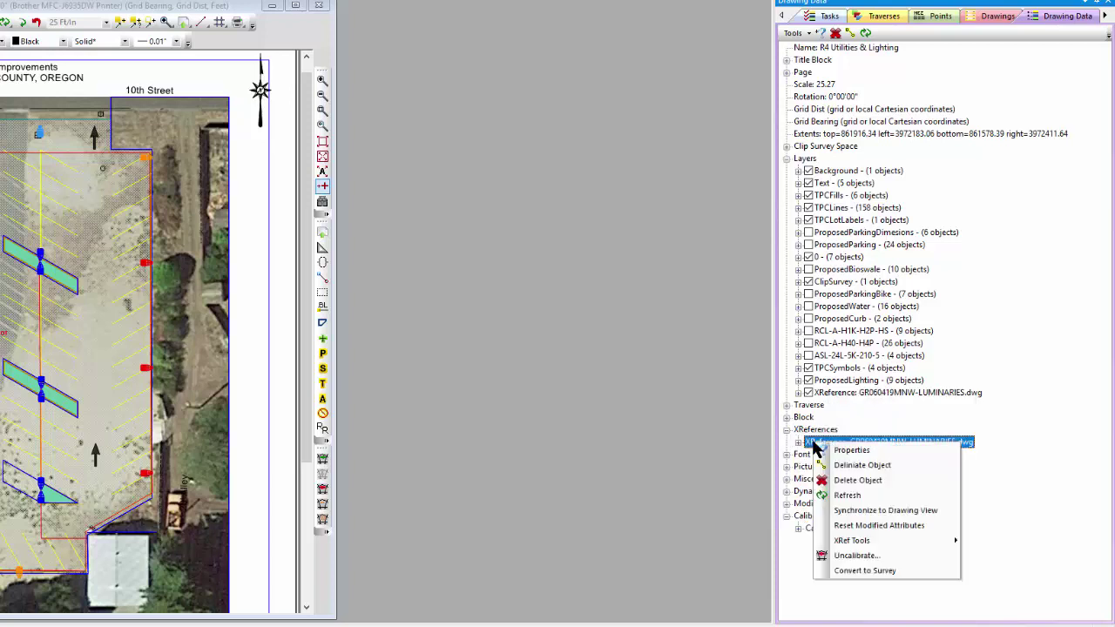
click(858, 556)
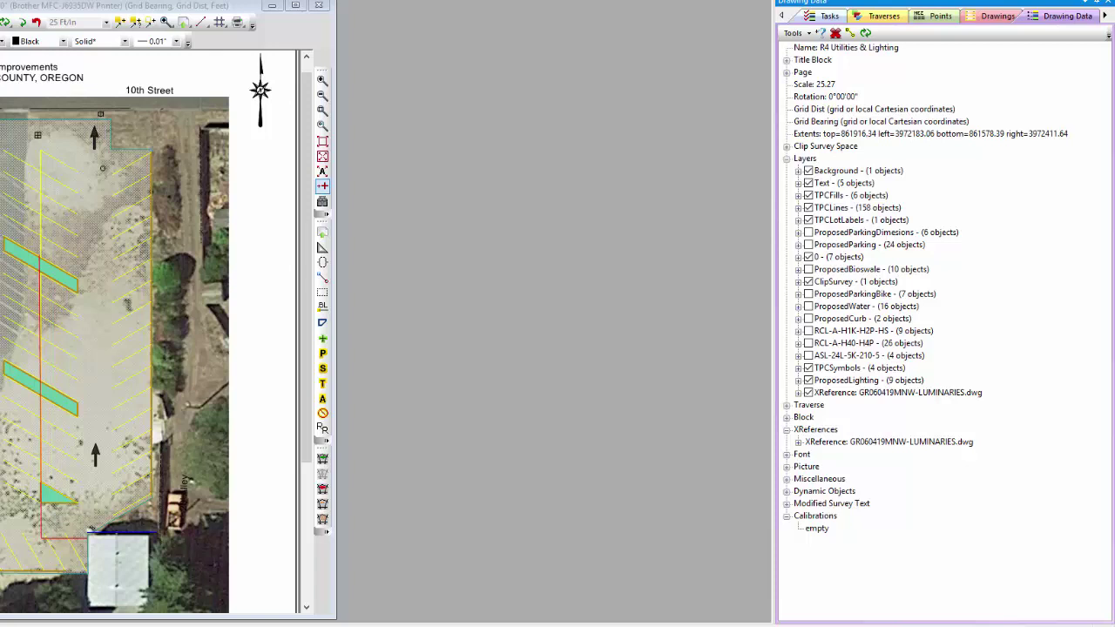
Calibrate the GR060419MNW-LUMINARIES.dwg XReference from the drawing data with the existing calibration file 2017-100 CAD Lighting.cal
click(832, 443)
click(787, 430)
click(786, 430)
right_click(833, 445)
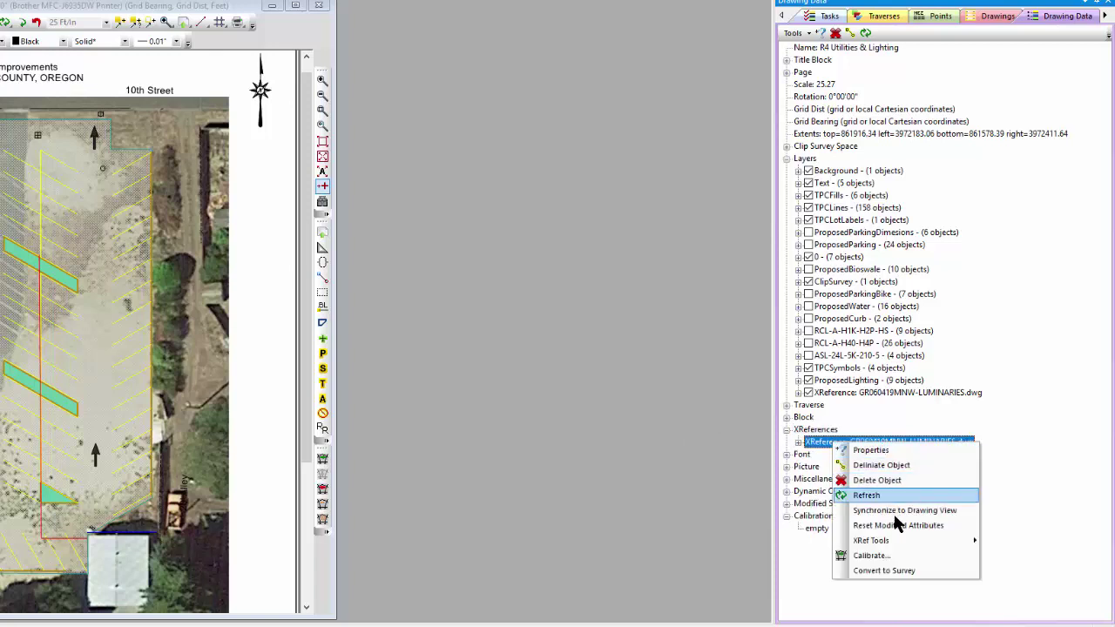
click(874, 555)
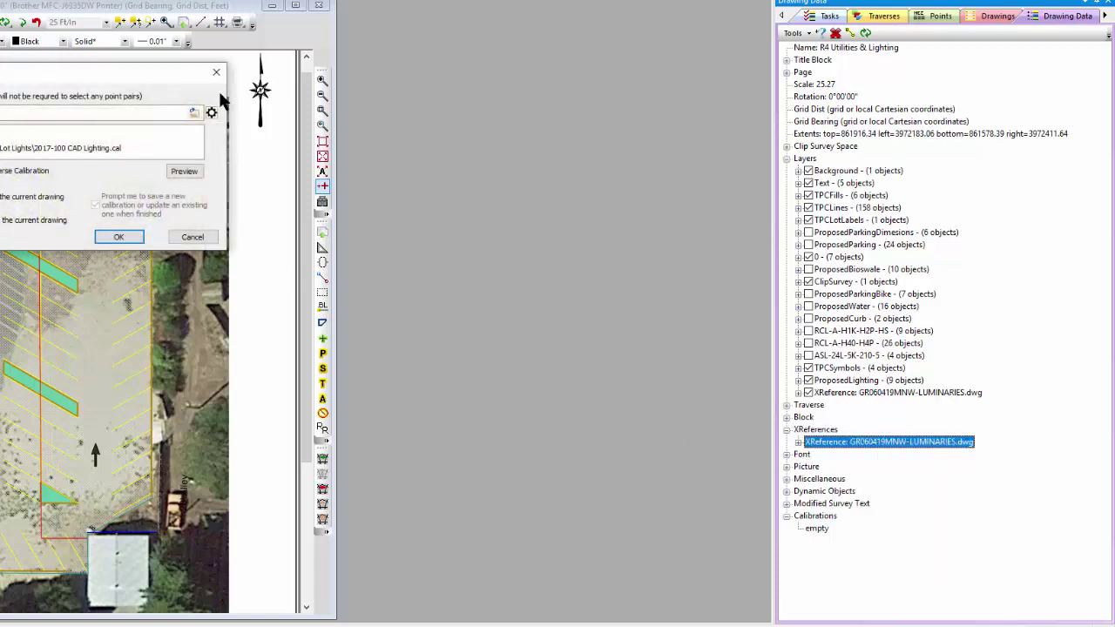
drag(123, 73, 604, 107)
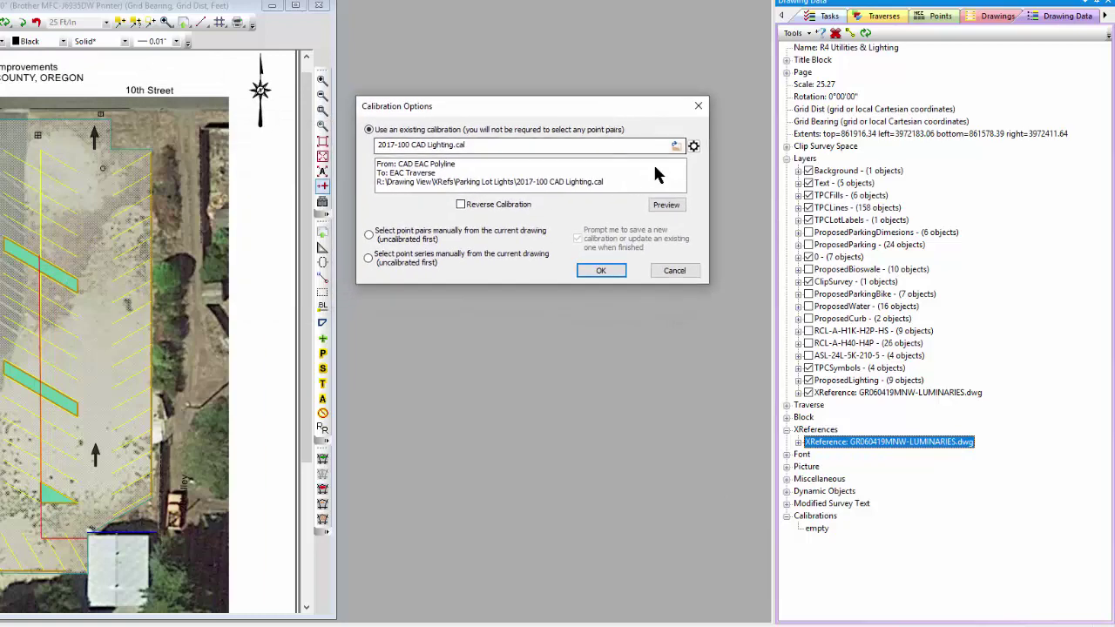
click(674, 146)
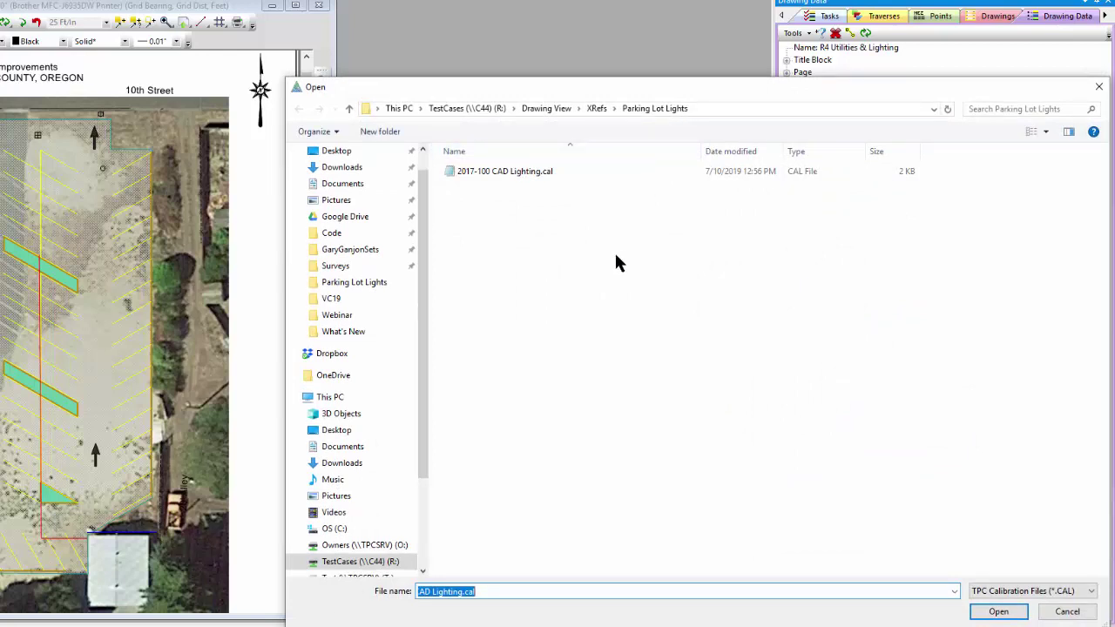
double_click(489, 173)
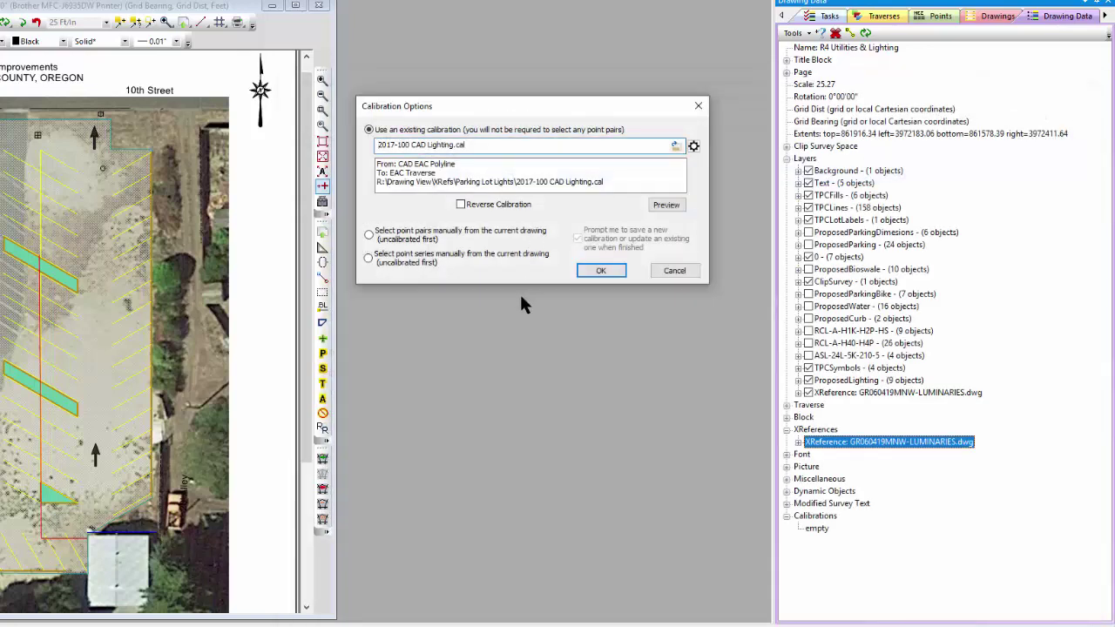
click(603, 270)
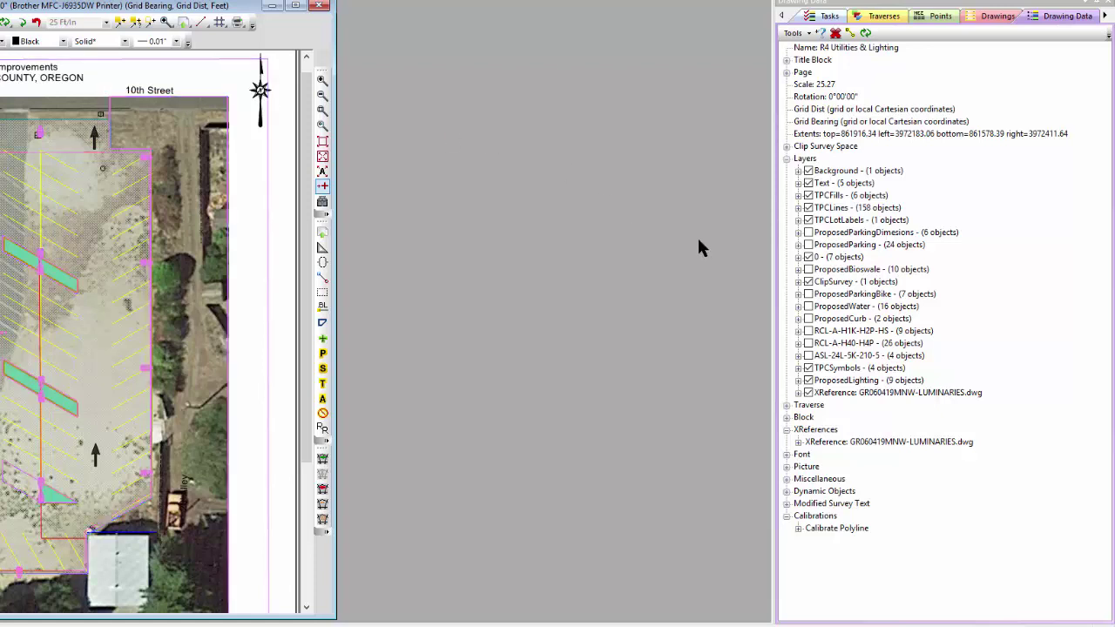
Remove the calibration from the GR060419MNW-LUMINARIES.dwg XReference through its drawing data entry
click(832, 443)
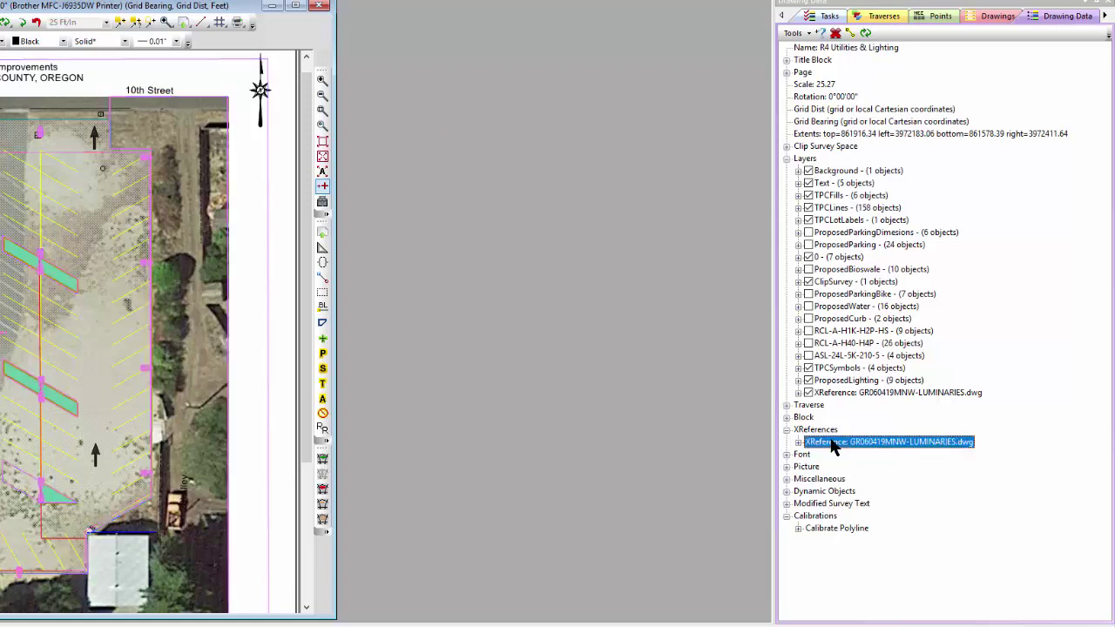
right_click(832, 444)
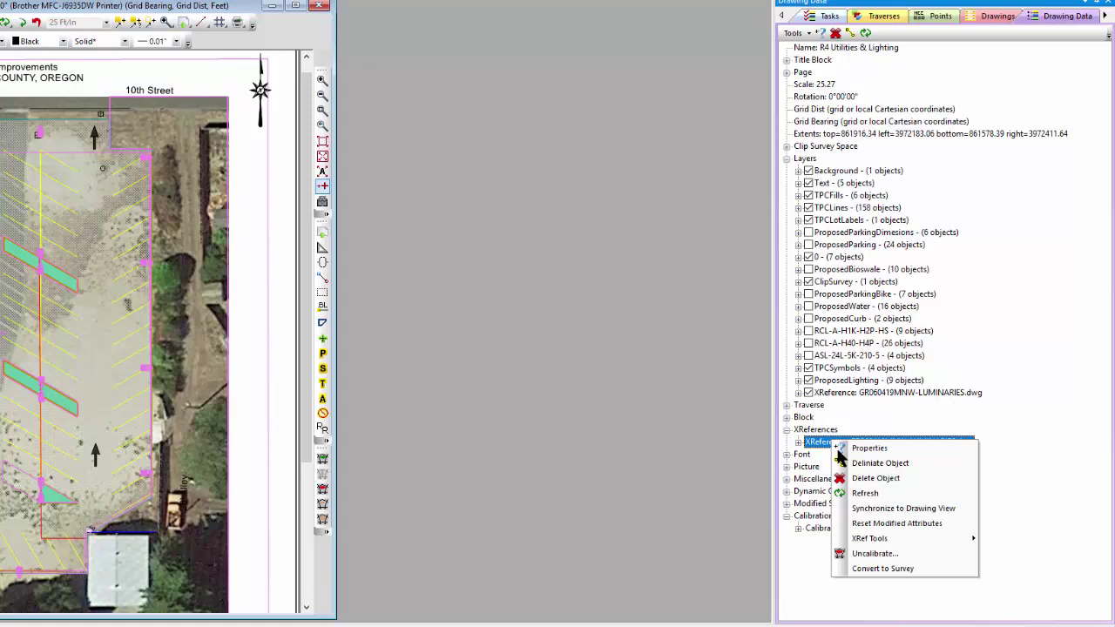
click(880, 557)
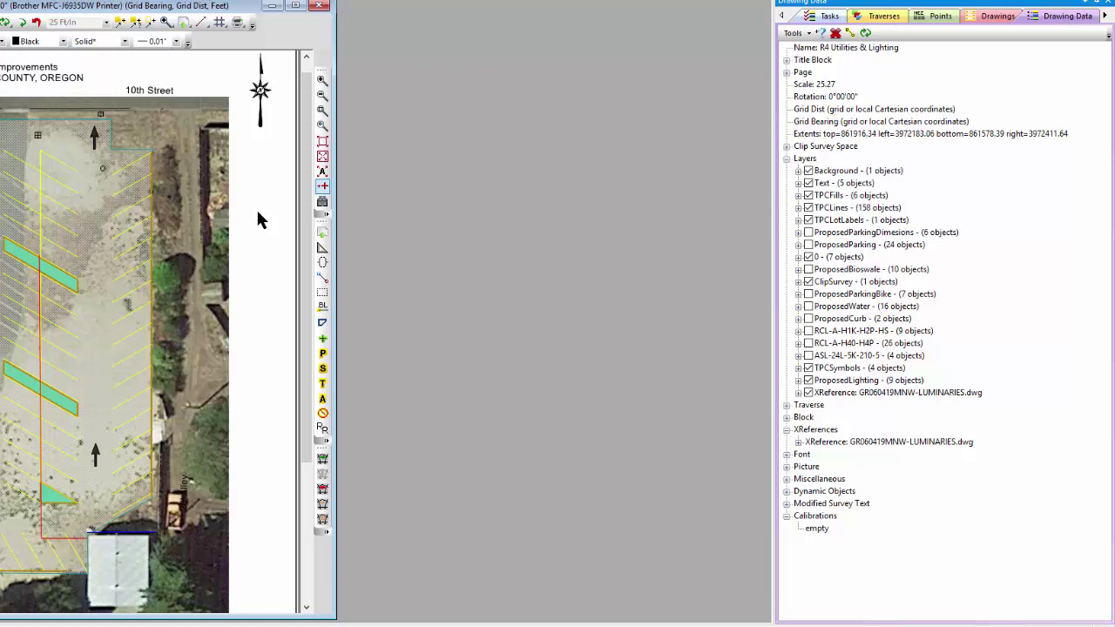
Calibrate the luminaries XReference again, choosing 2017-100 CAD Lighting.cal from the Parking Lot Lights folder as the existing calibration
right_click(849, 442)
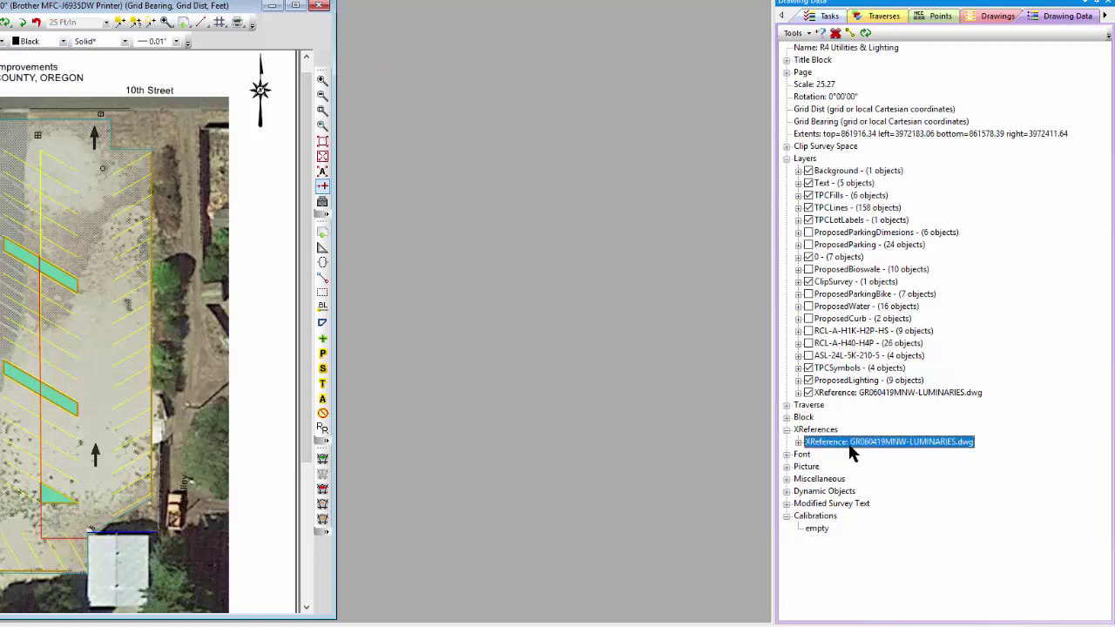
click(897, 560)
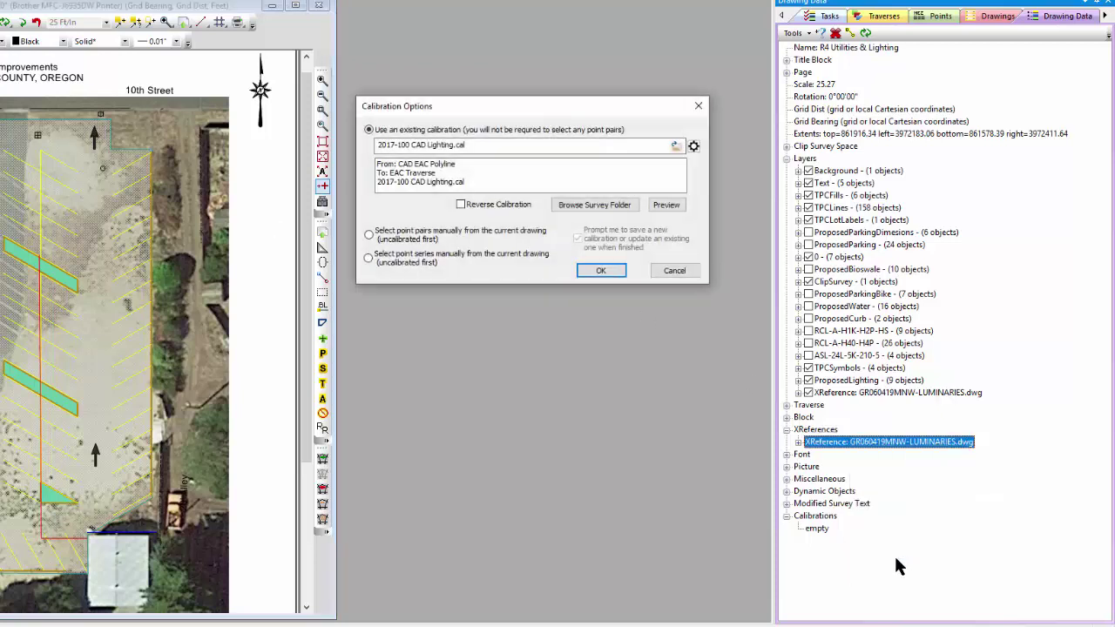
click(676, 146)
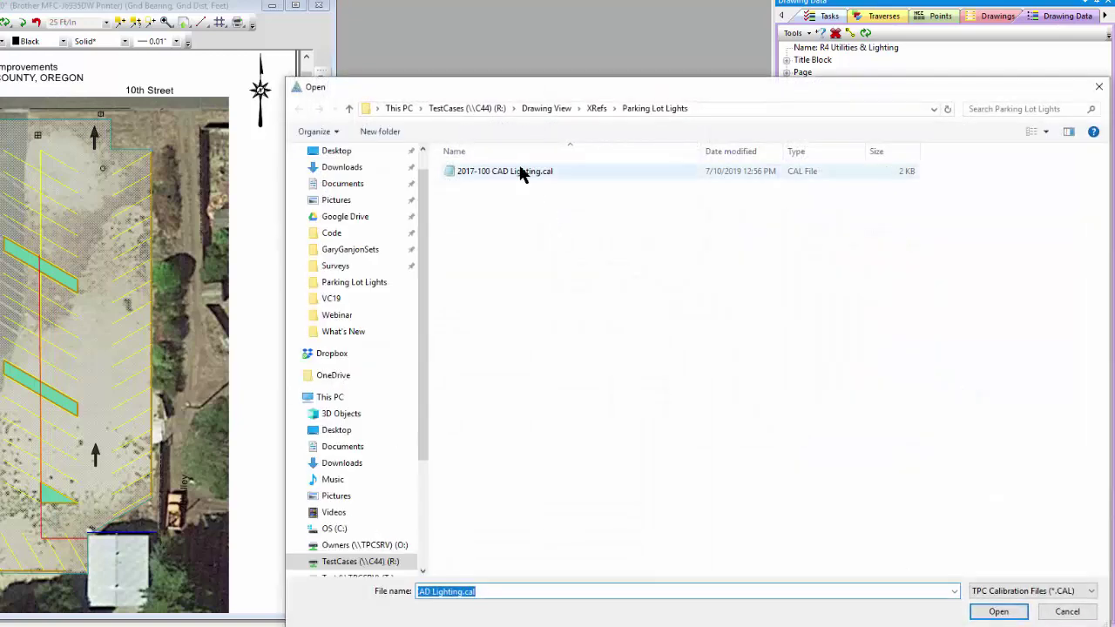
click(519, 172)
double_click(519, 171)
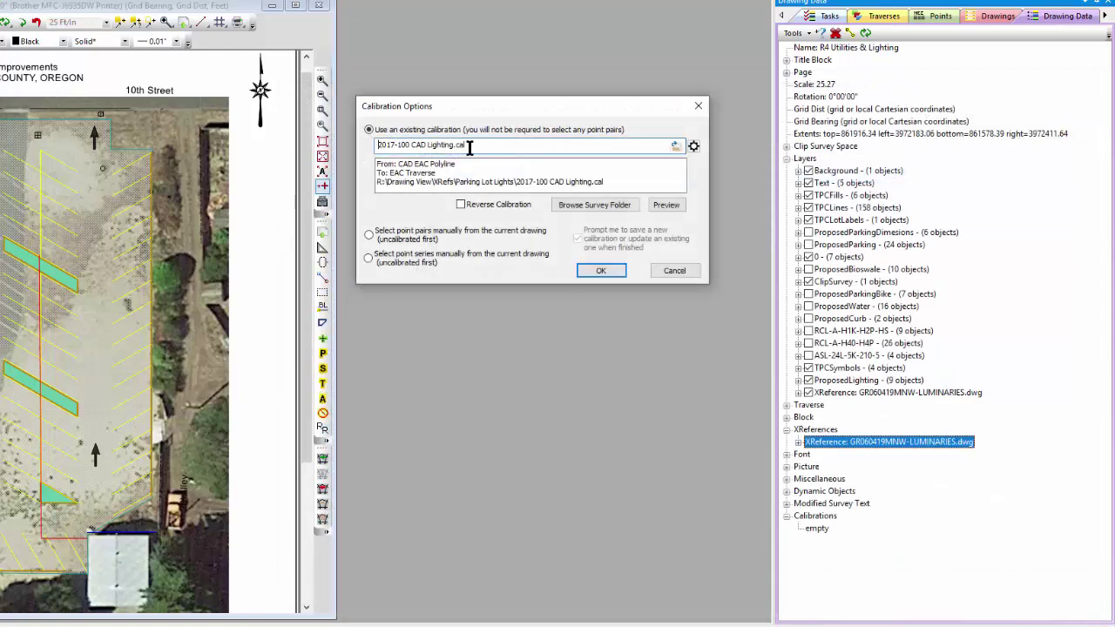
click(602, 271)
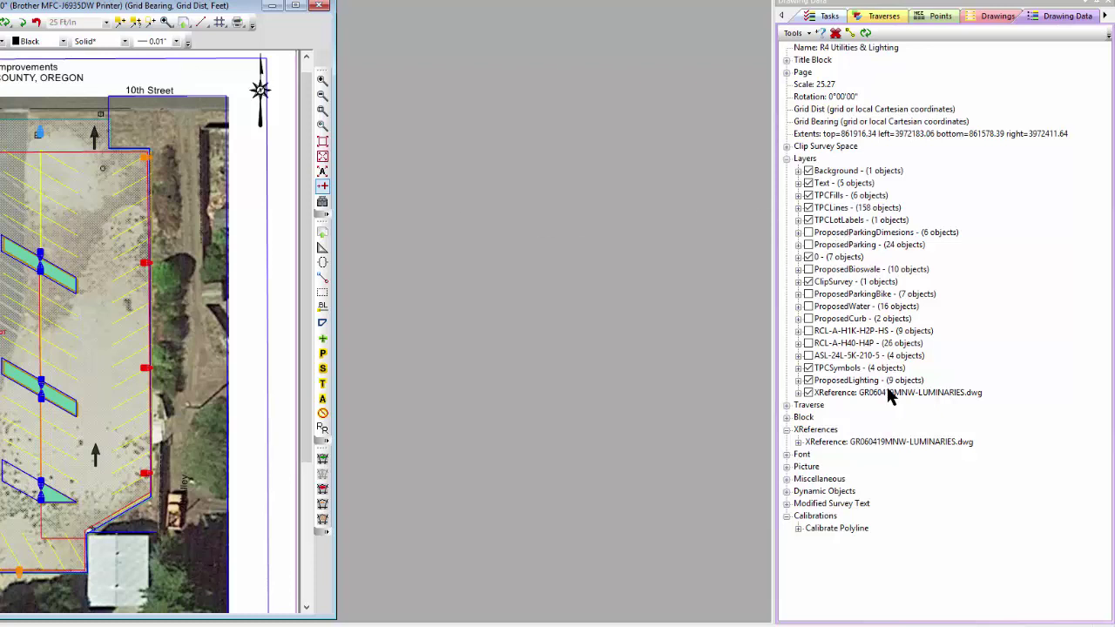
Uncalibrate the Calibrate Polyline calibration directly from the Calibrations node of the drawing data
click(841, 442)
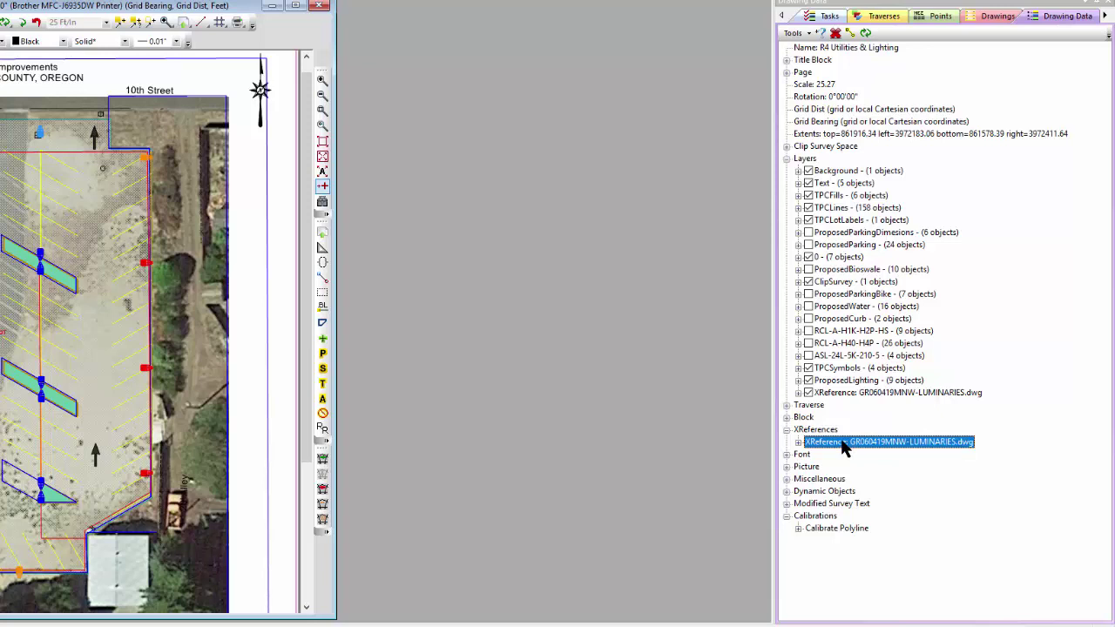
click(787, 429)
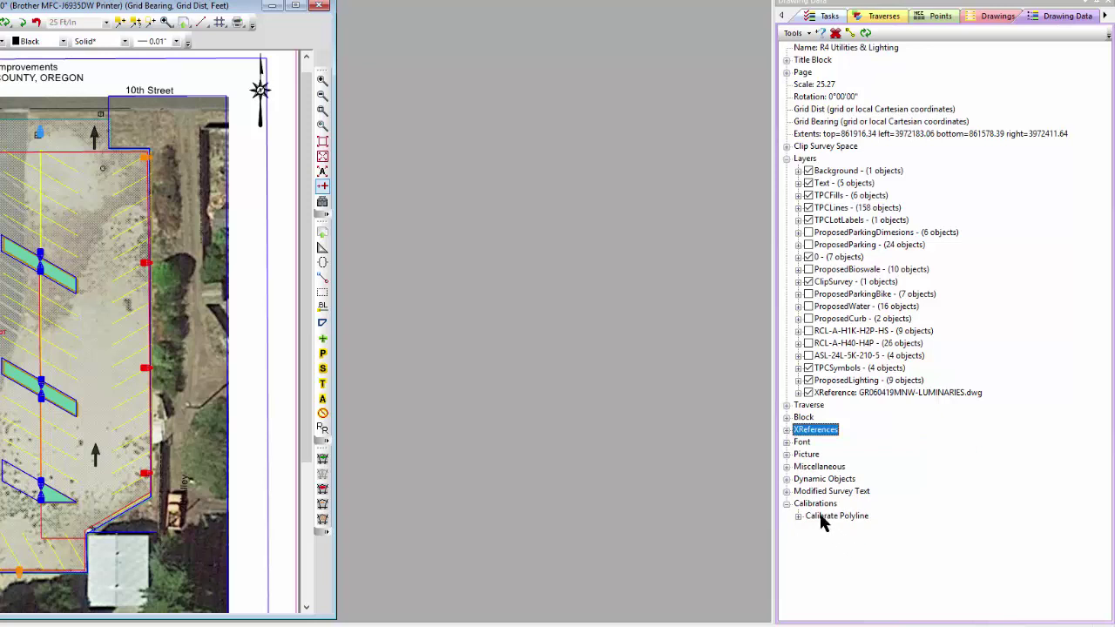
right_click(820, 514)
click(855, 493)
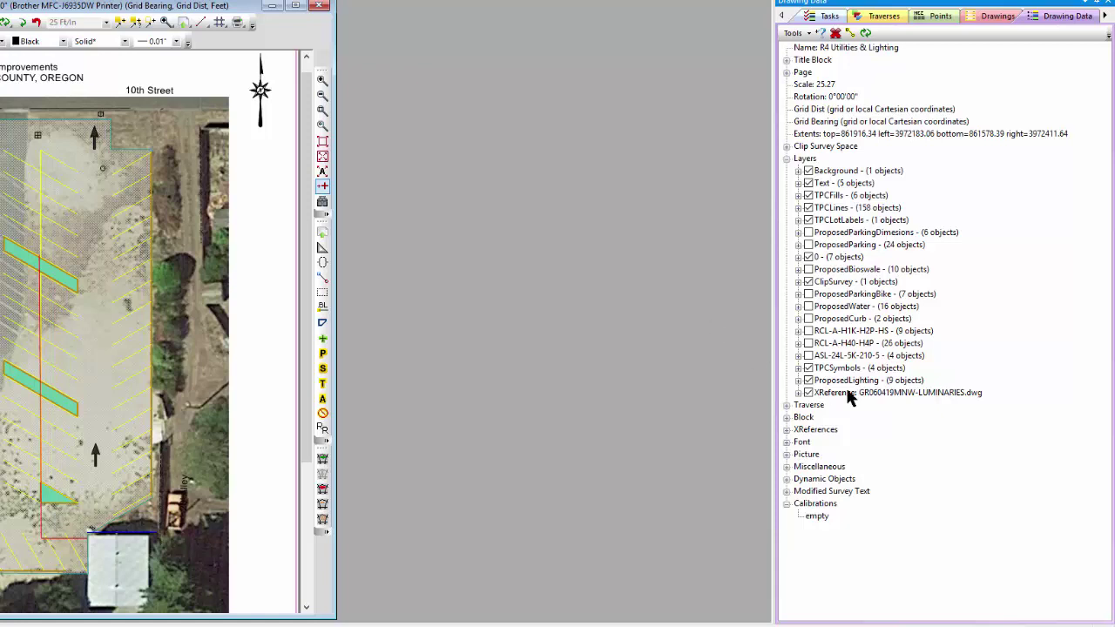
Recalibrate the GR060419MNW-LUMINARIES.dwg XReference from the drawing data, accepting the offered calibration options
double_click(795, 431)
click(825, 443)
right_click(841, 443)
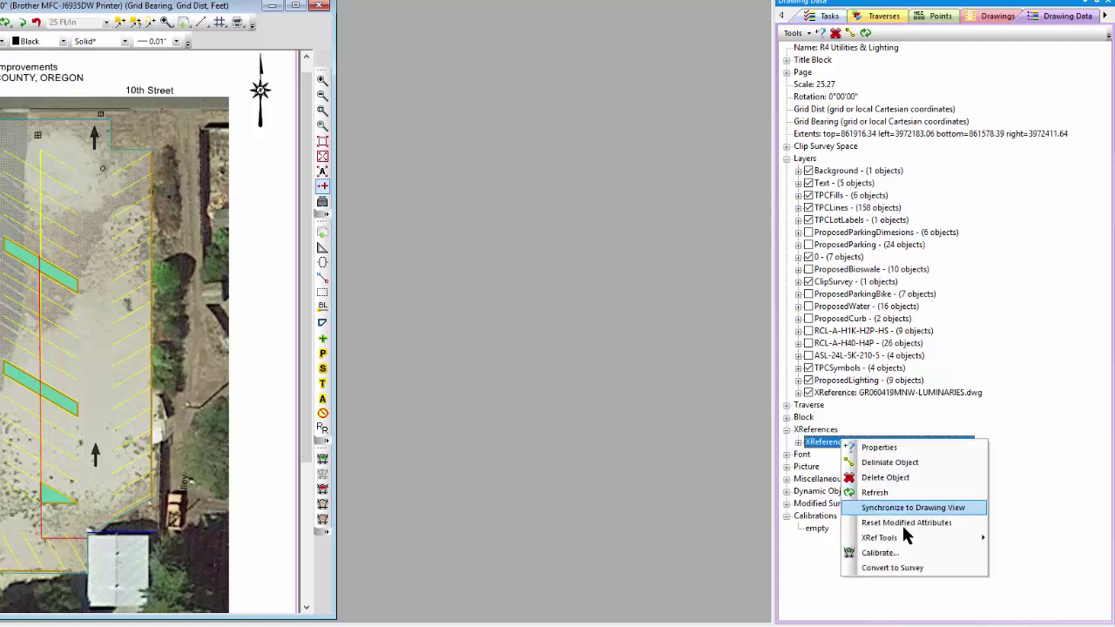
click(889, 553)
click(608, 268)
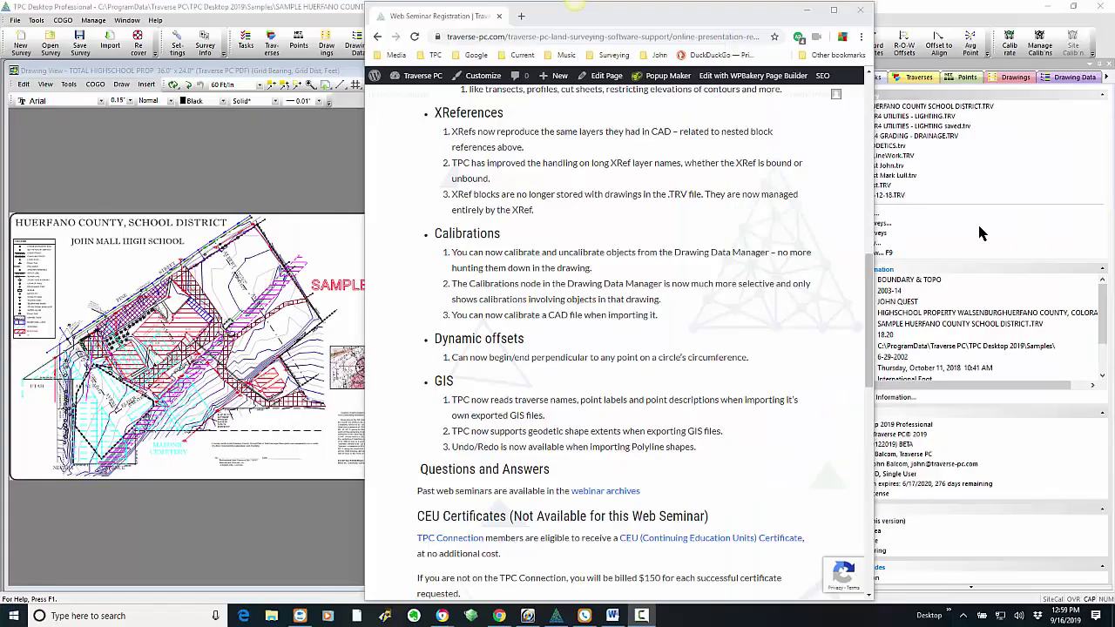
Switch to the 2019 R1 release page in the browser and read the Dynamic Offsets topic in its Drawing Commands section
click(535, 351)
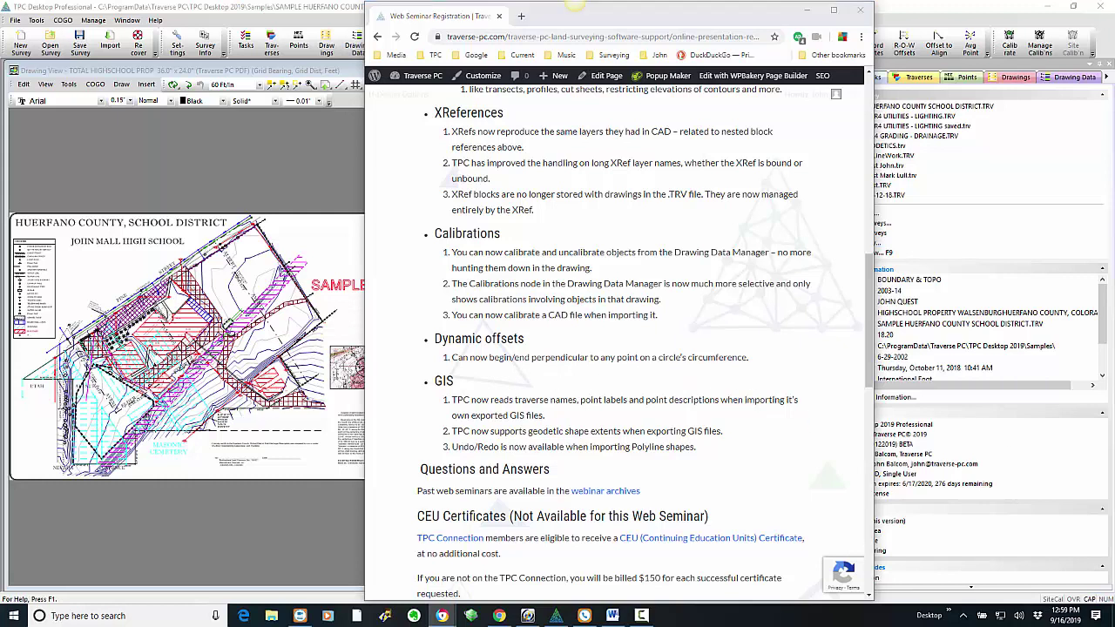
drag(1114, 63, 671, 33)
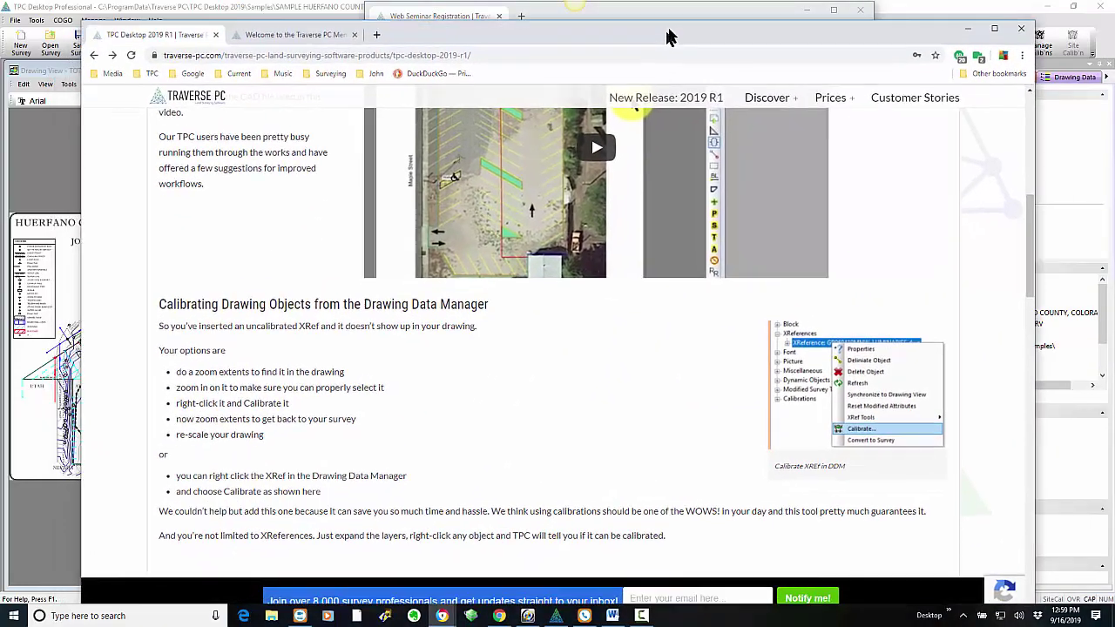
scroll(622, 329, up, 2)
scroll(623, 330, up, 1)
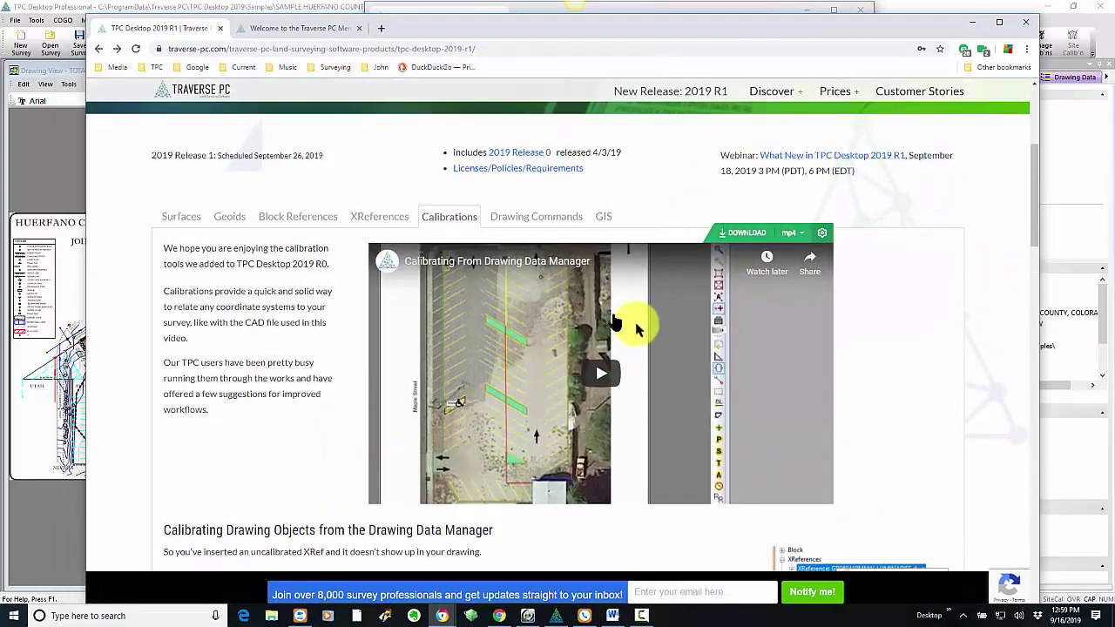
click(550, 222)
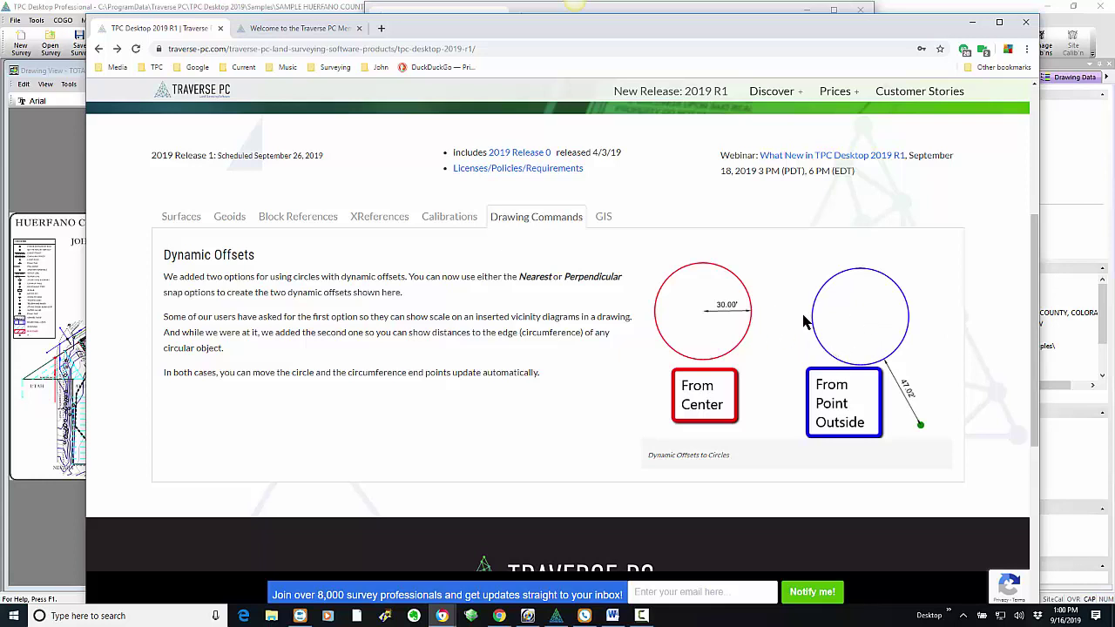
drag(506, 31, 1114, 97)
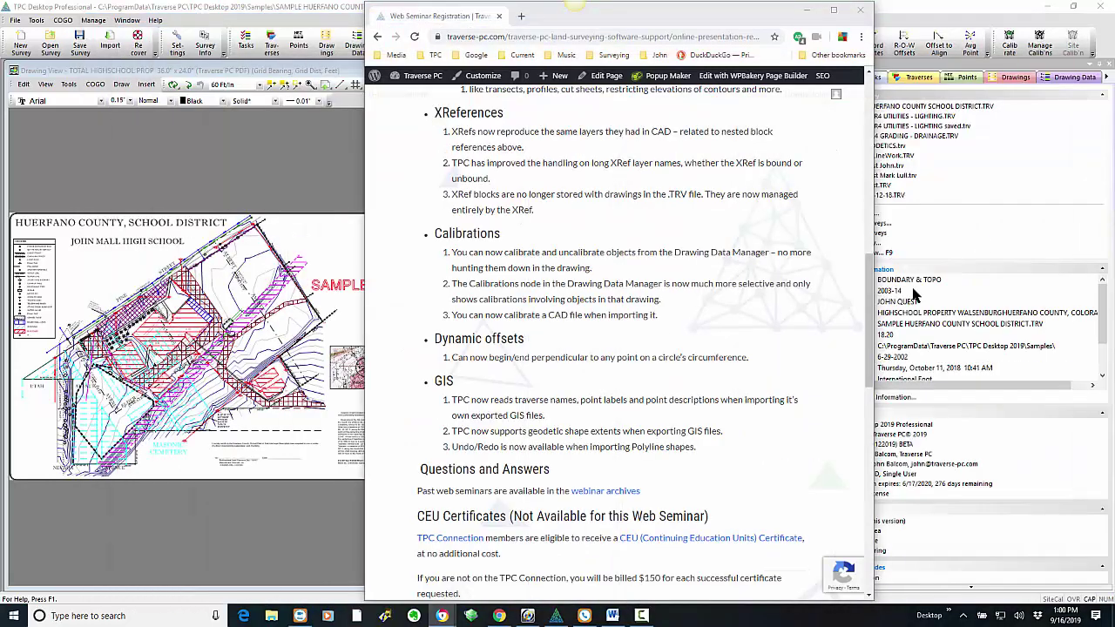
Switch to TPC Desktop and draw a dynamic offset from the centre of the vicinity map's site circle to its circumference
click(288, 541)
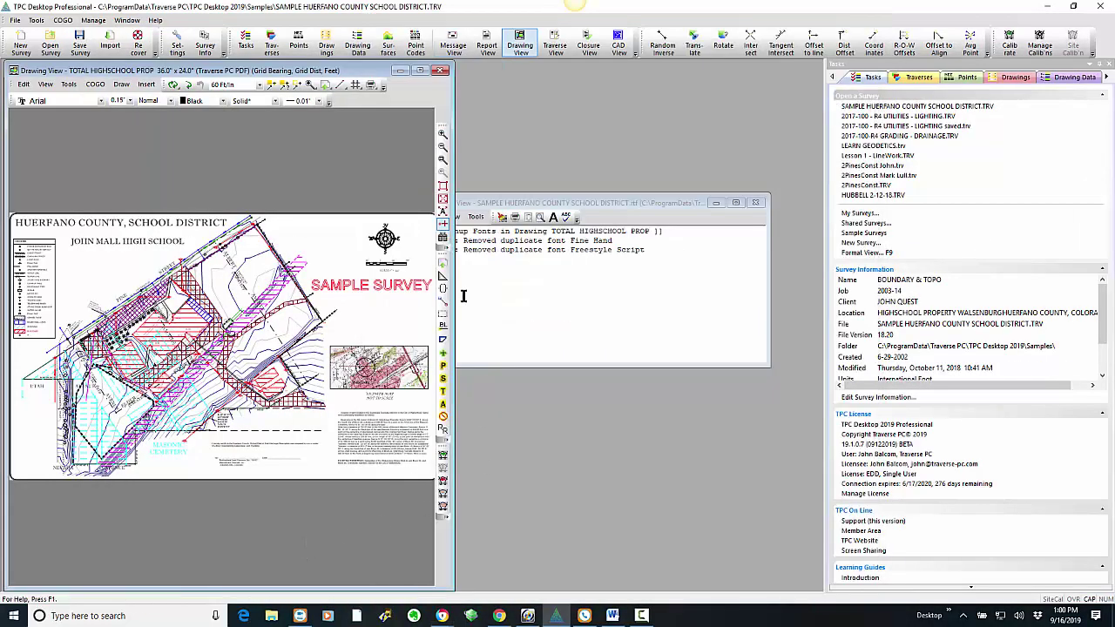
click(443, 161)
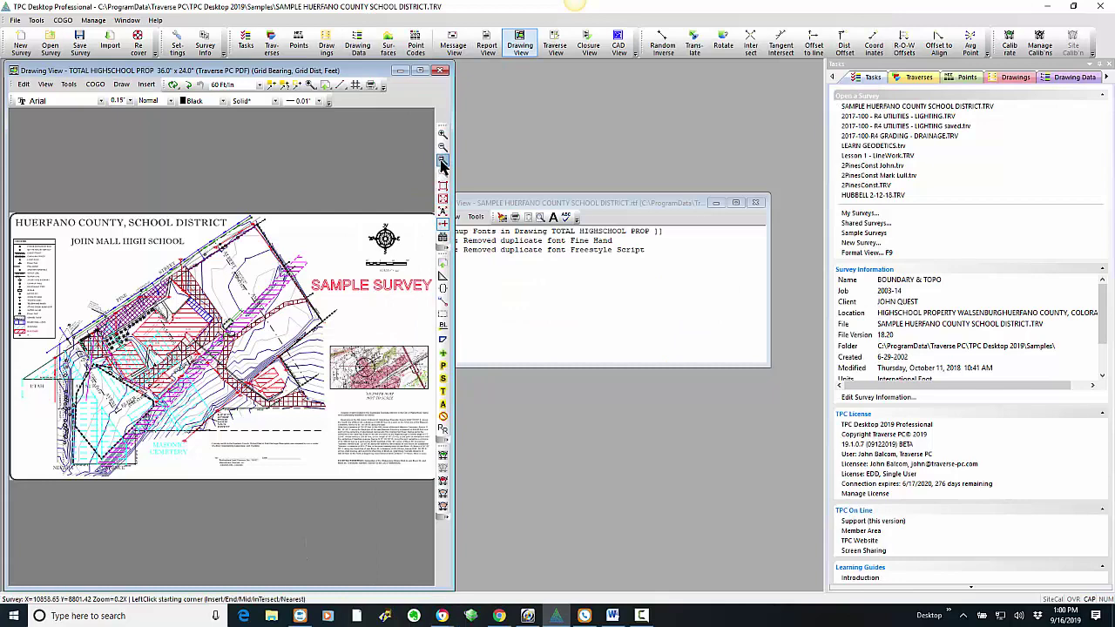
click(411, 416)
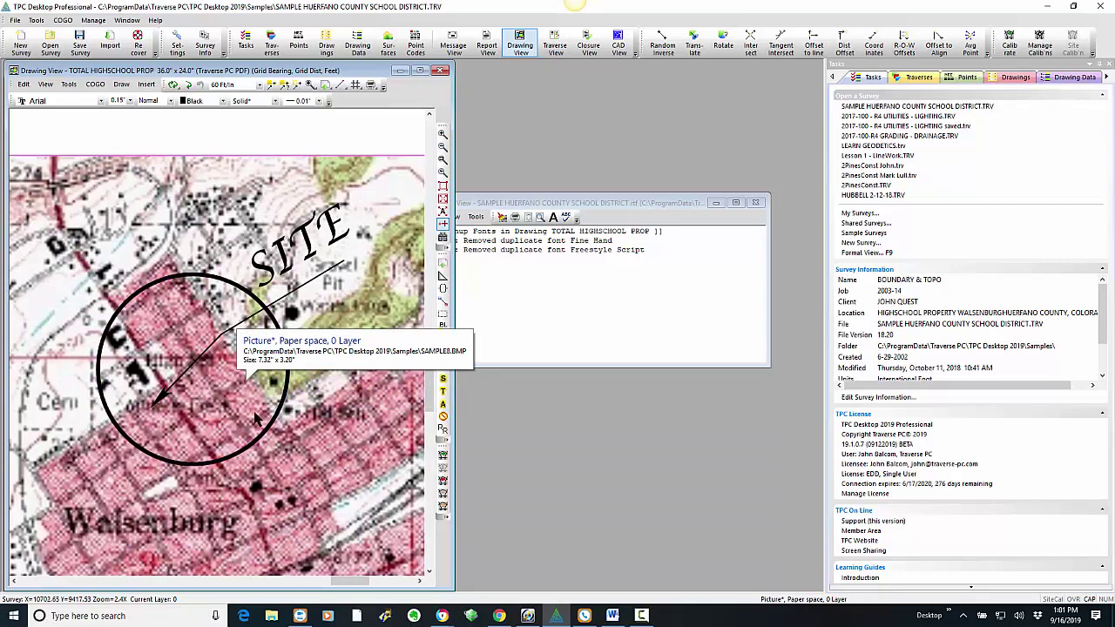
click(340, 87)
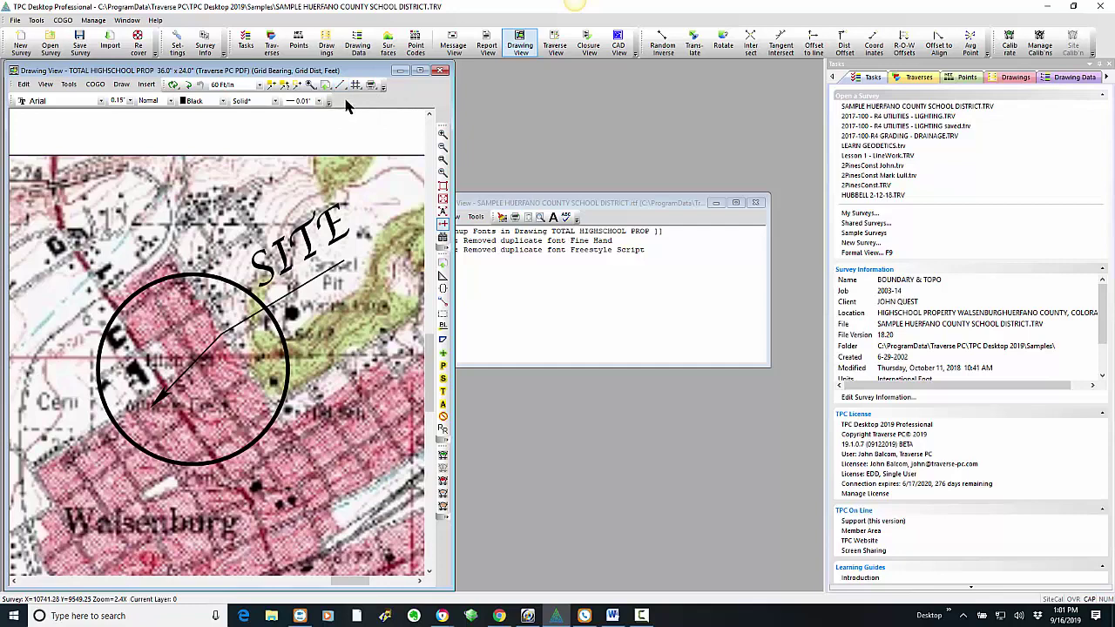
click(341, 87)
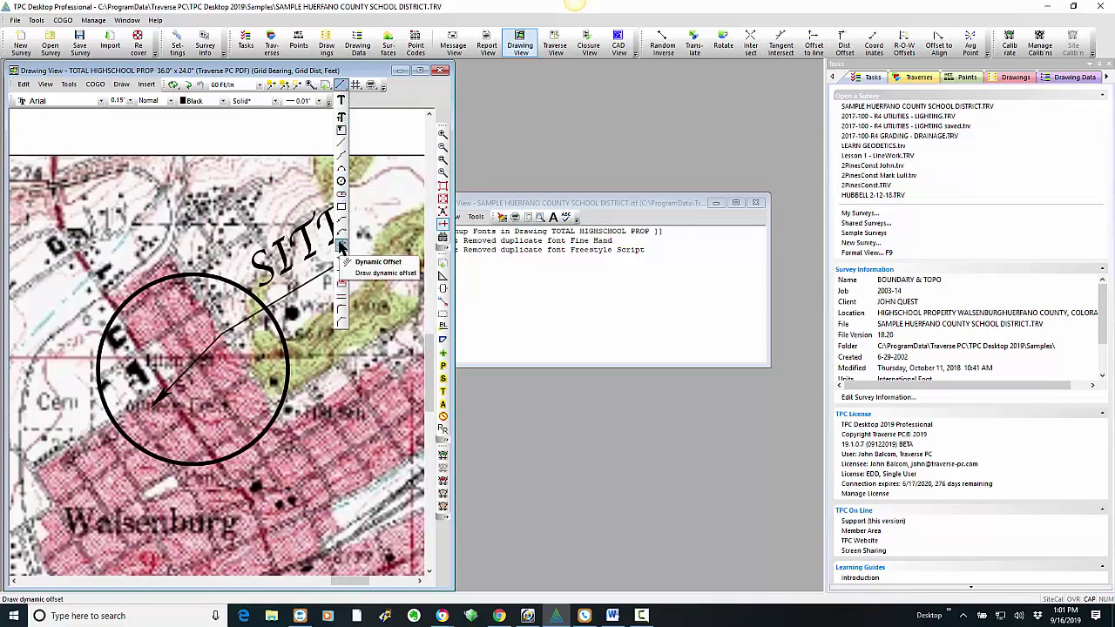
click(340, 248)
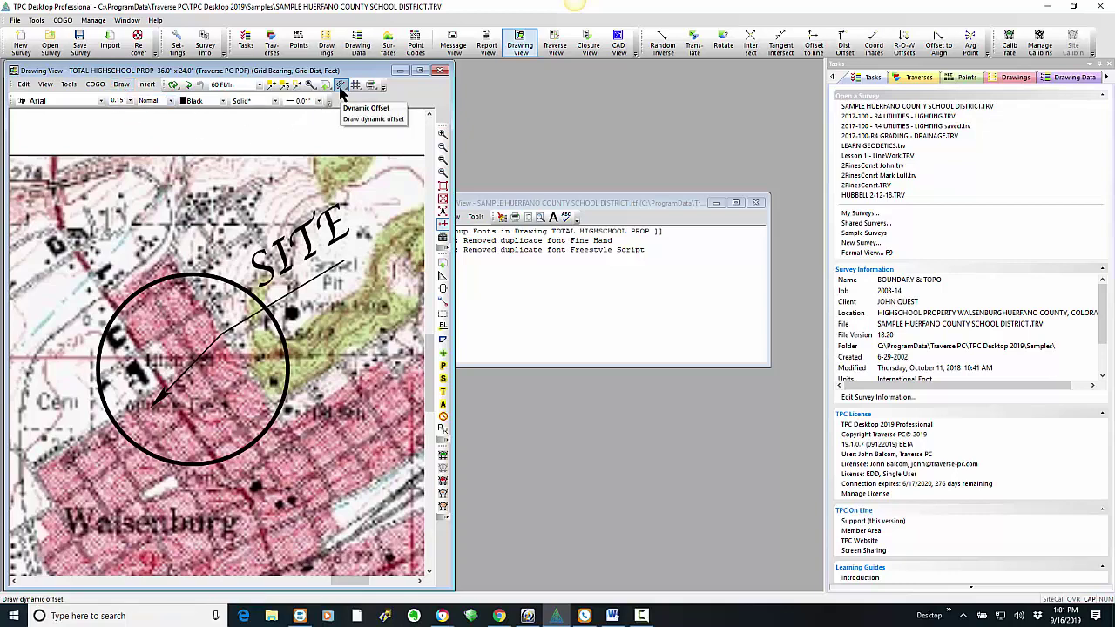
click(341, 86)
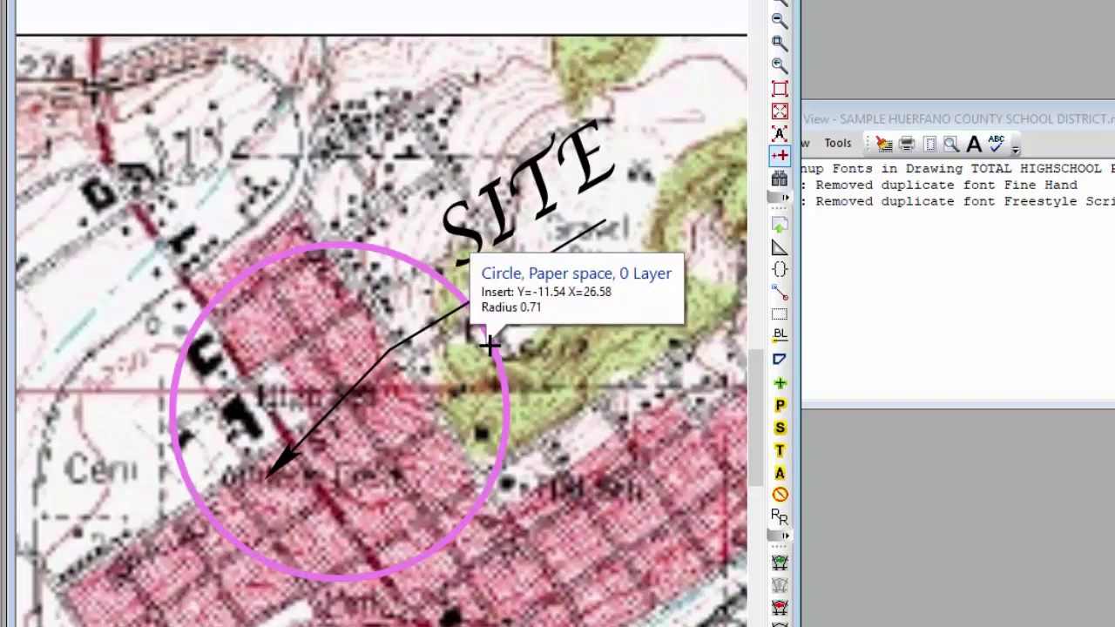
click(491, 346)
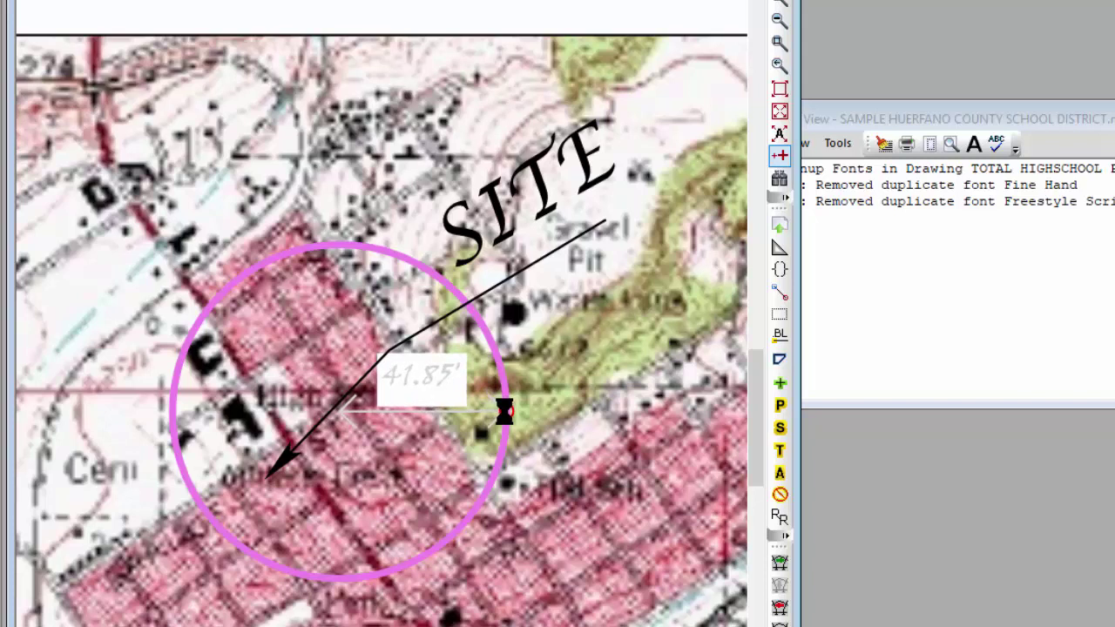
click(504, 412)
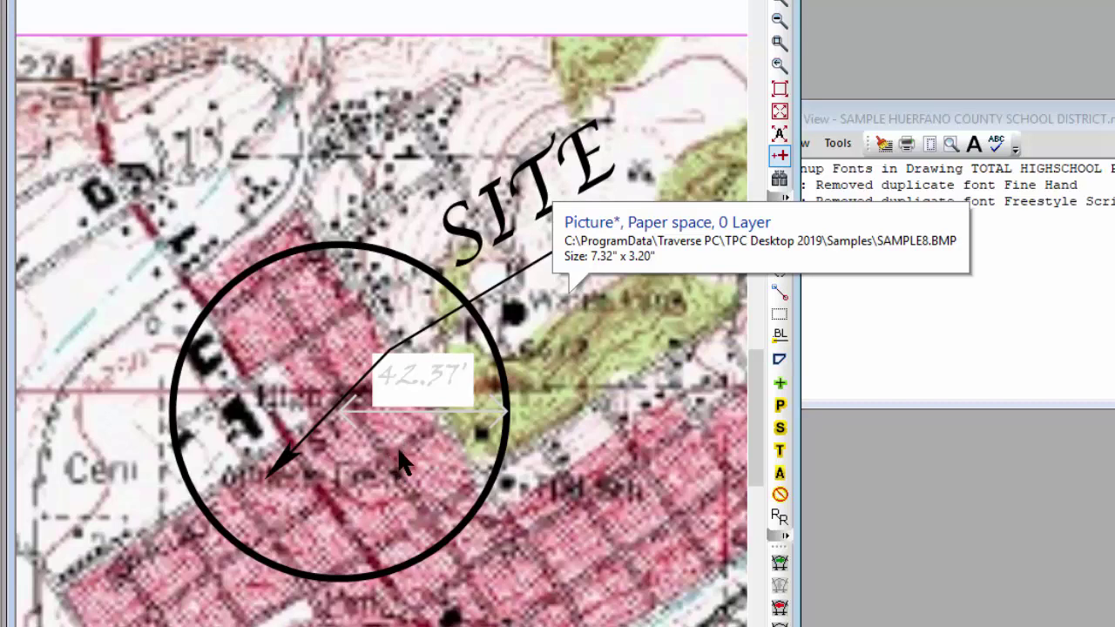
Open the drawing settings and set the dynamic offset color to Black
right_click(403, 11)
click(439, 32)
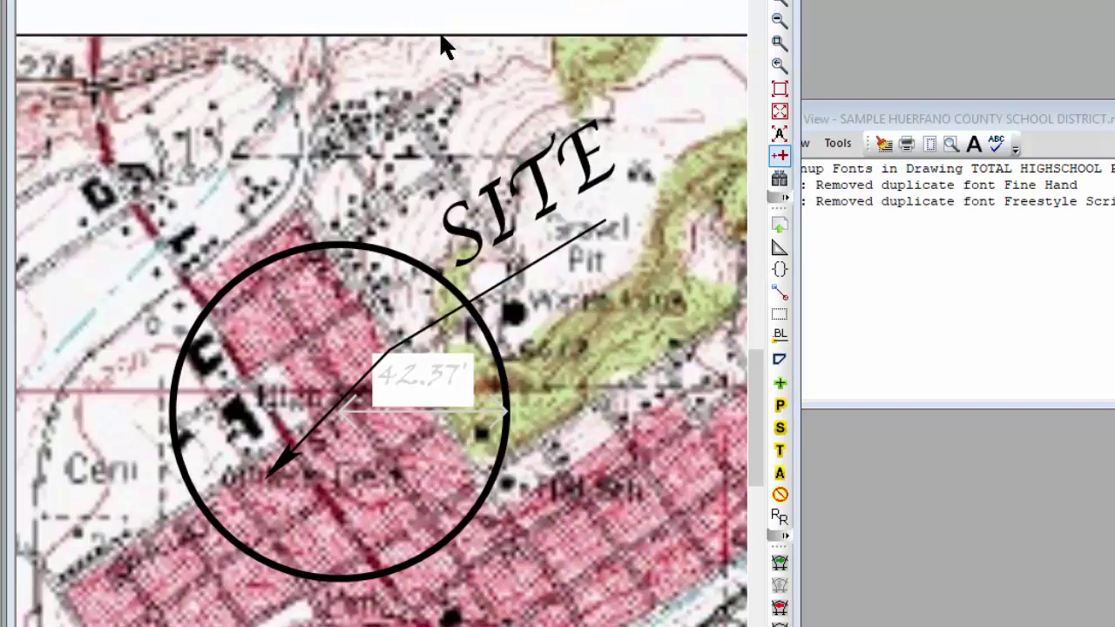
drag(435, 7, 920, 52)
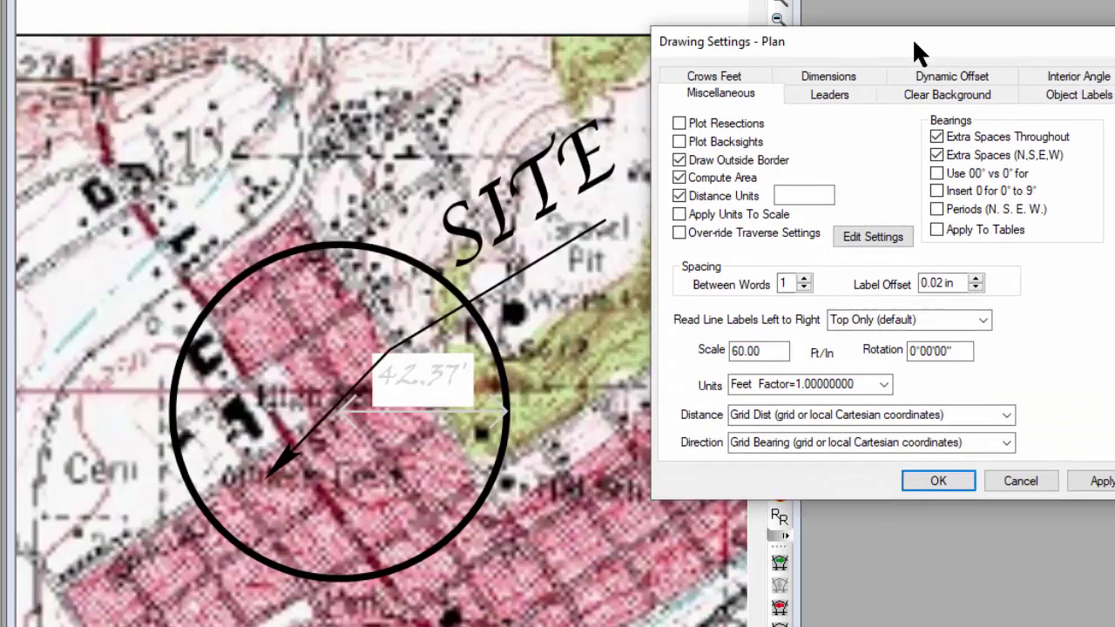
click(952, 77)
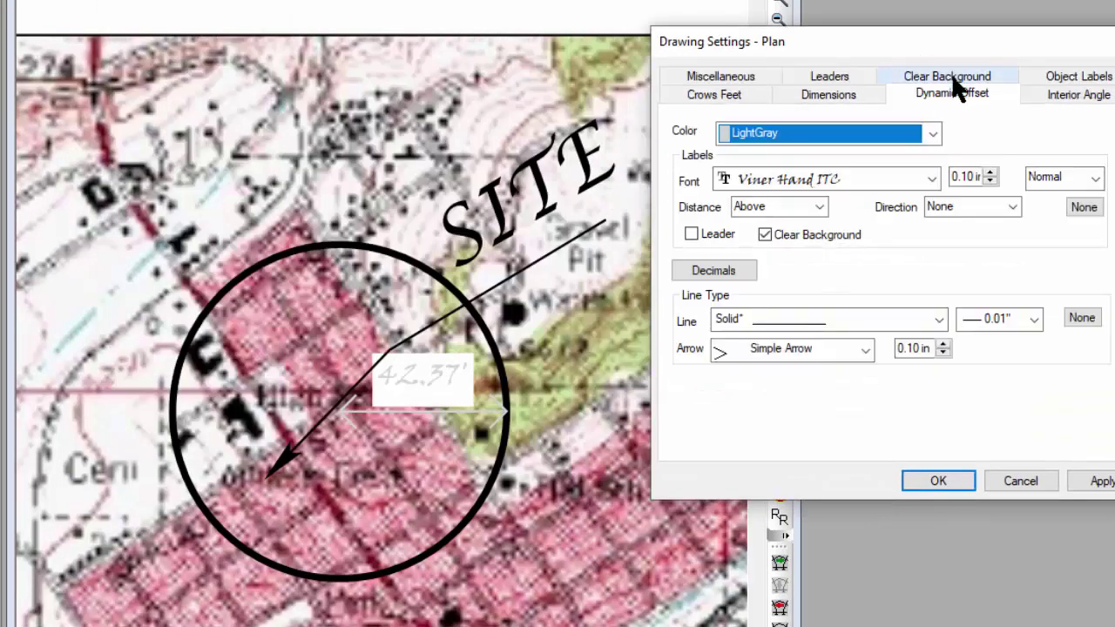
click(934, 130)
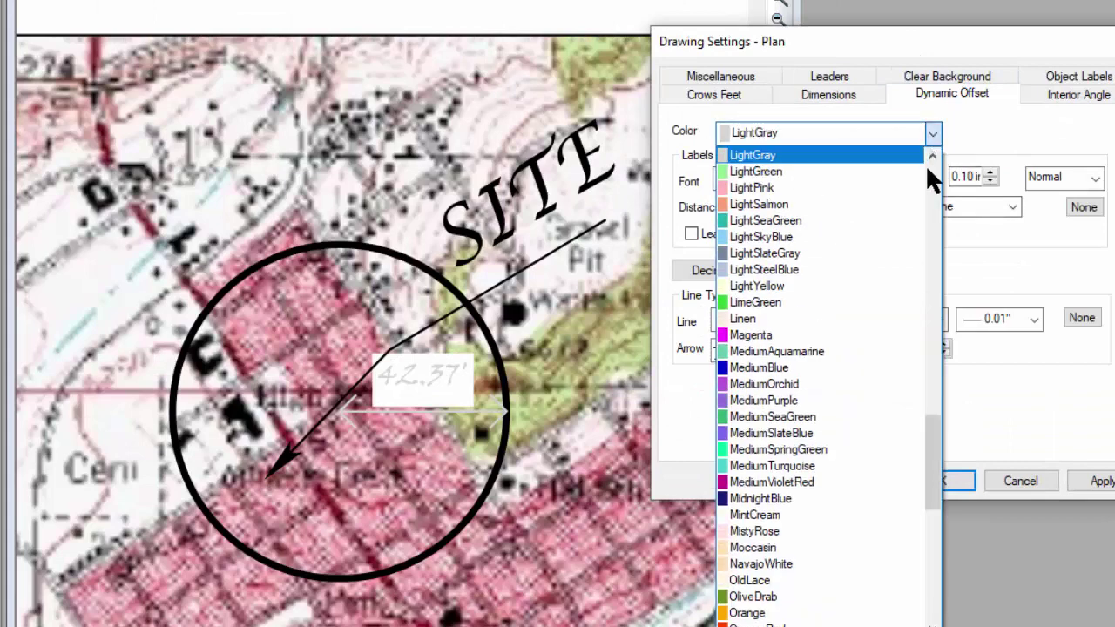
drag(931, 441, 920, 178)
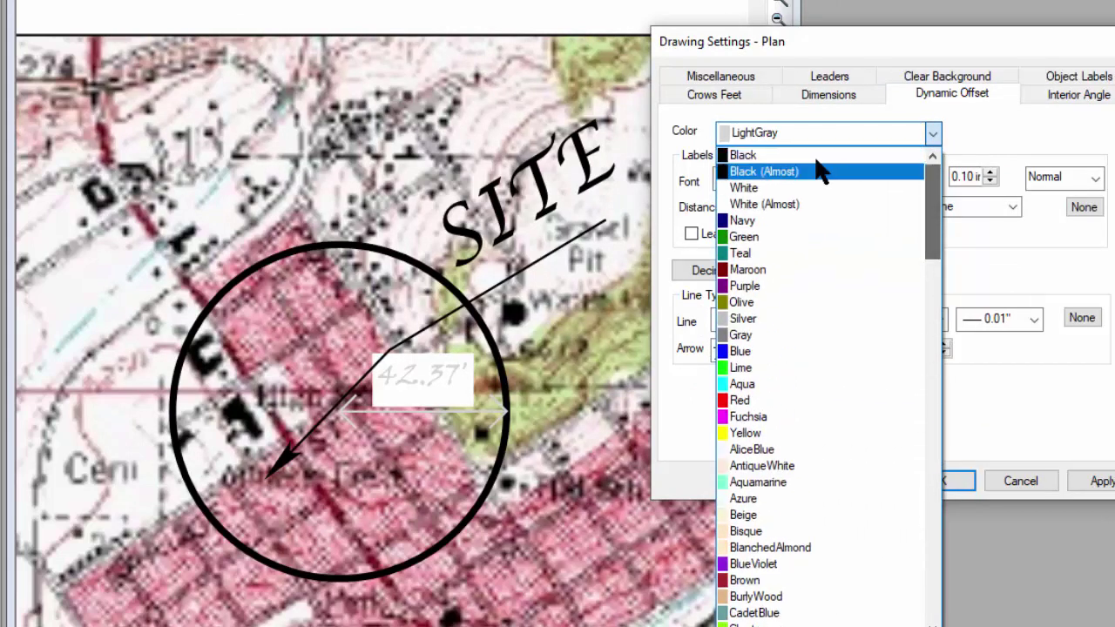
click(772, 157)
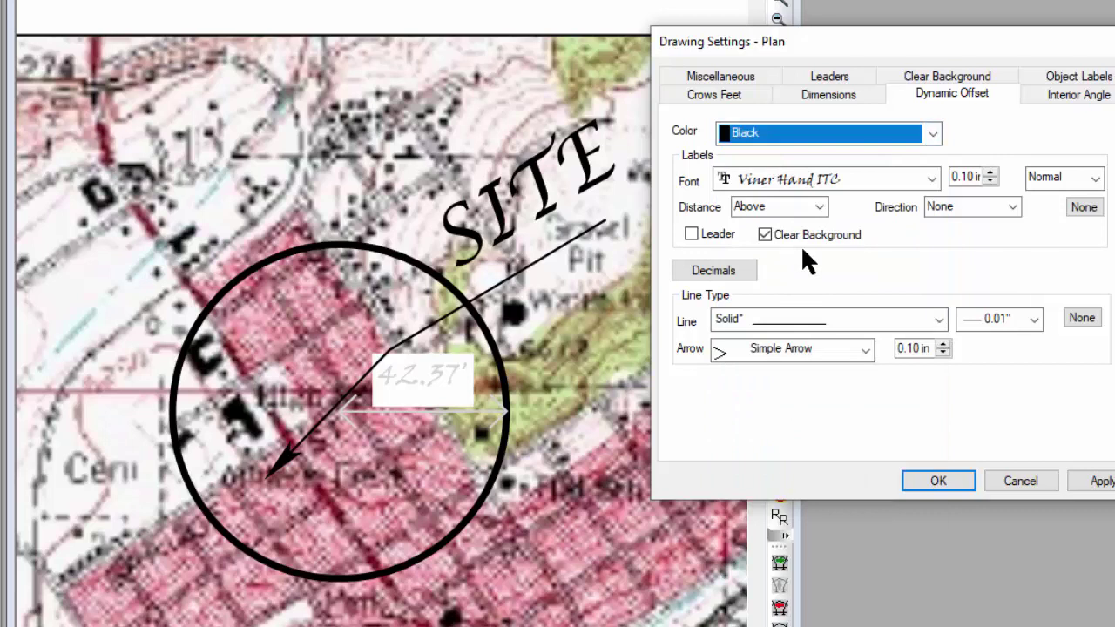
Apply a Solid Arrow at 0.08 in and an Arial label font to the dynamic offset settings
click(865, 349)
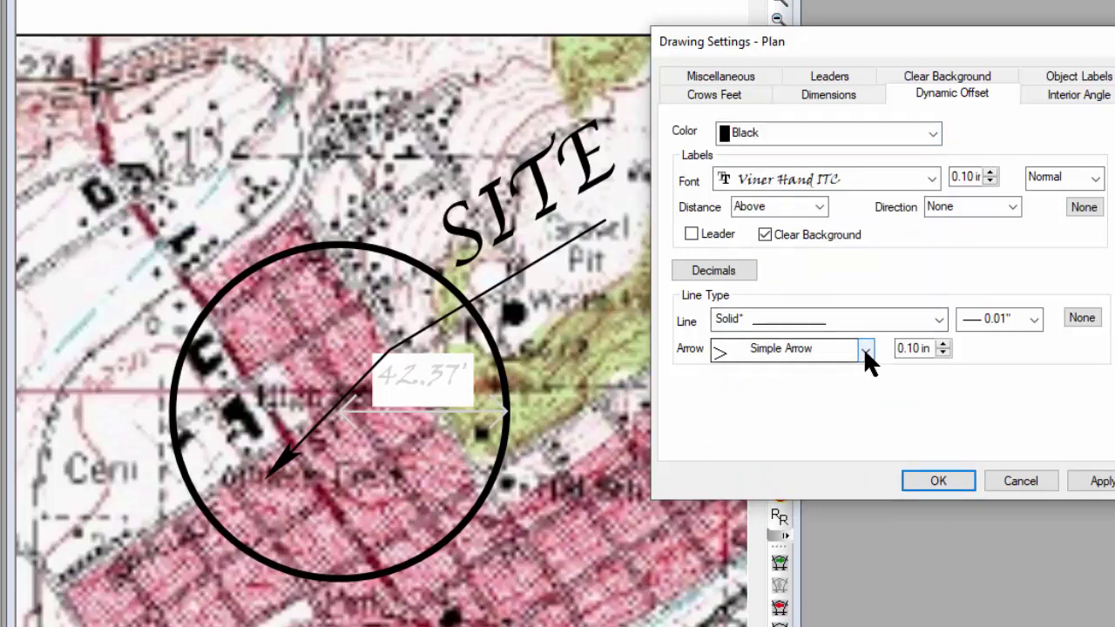
click(771, 418)
click(941, 353)
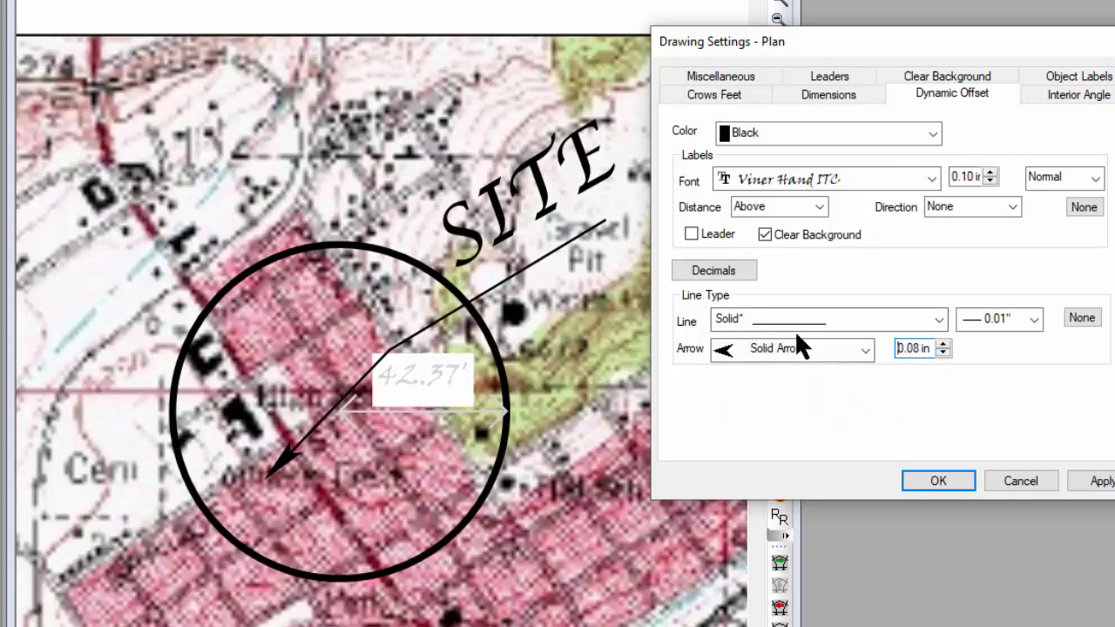
click(930, 179)
drag(930, 620, 934, 217)
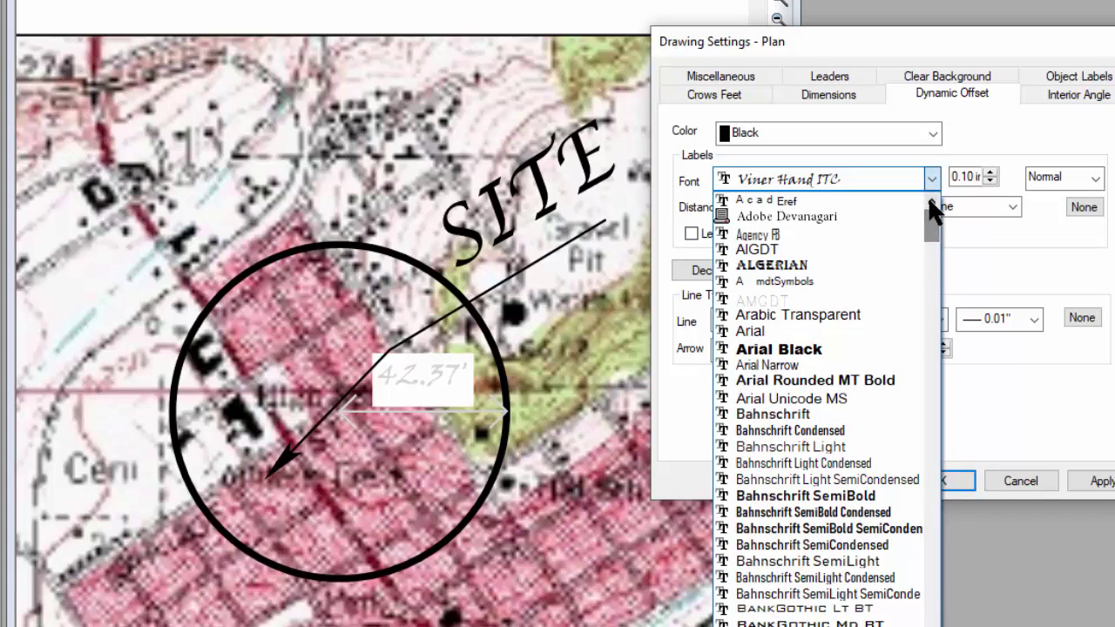
click(748, 332)
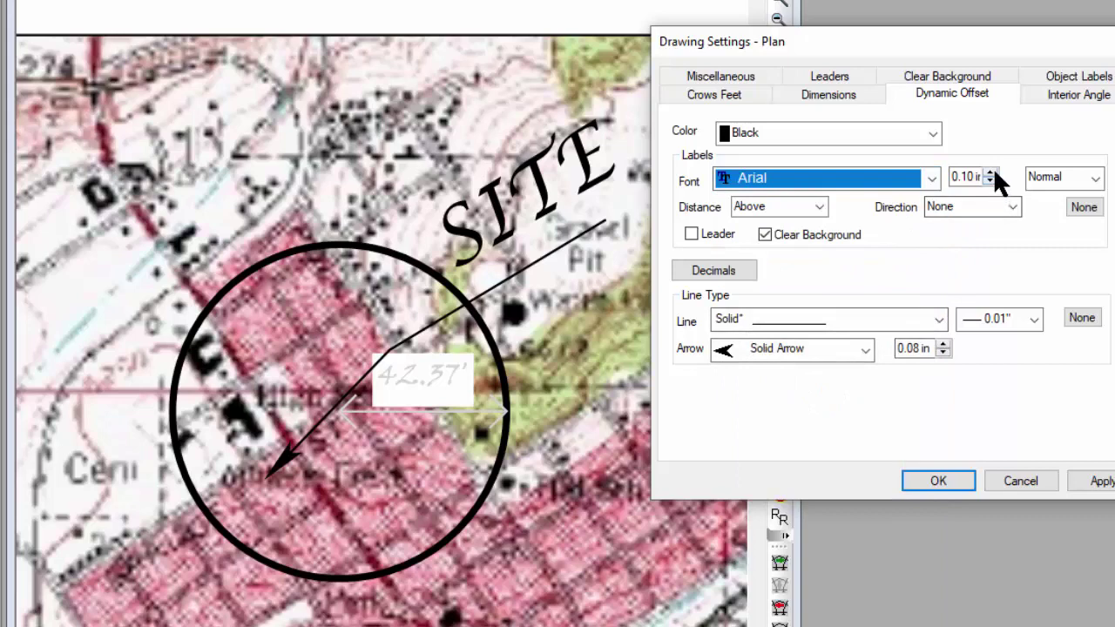
click(1101, 481)
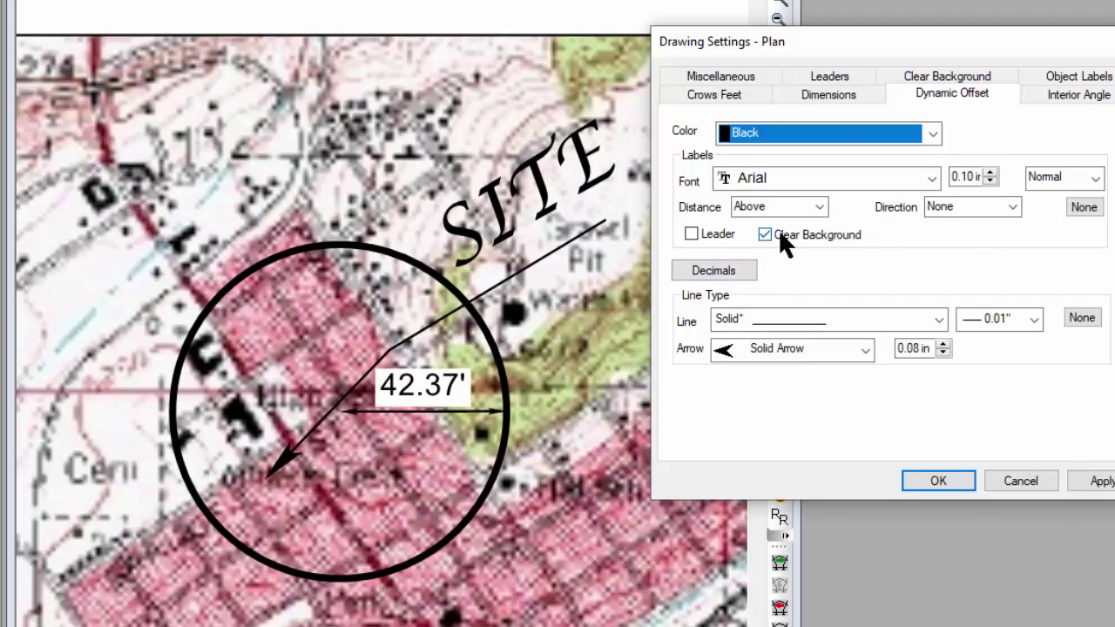
Set the dynamic offset arrow size to 0.10 in and accept the drawing settings
click(943, 344)
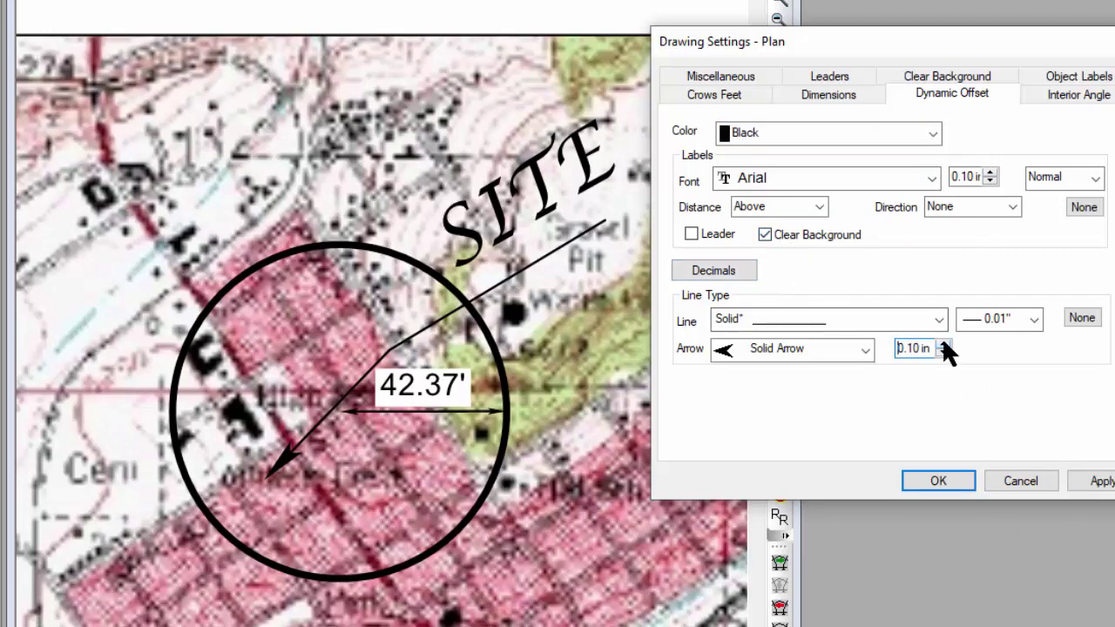
click(1097, 484)
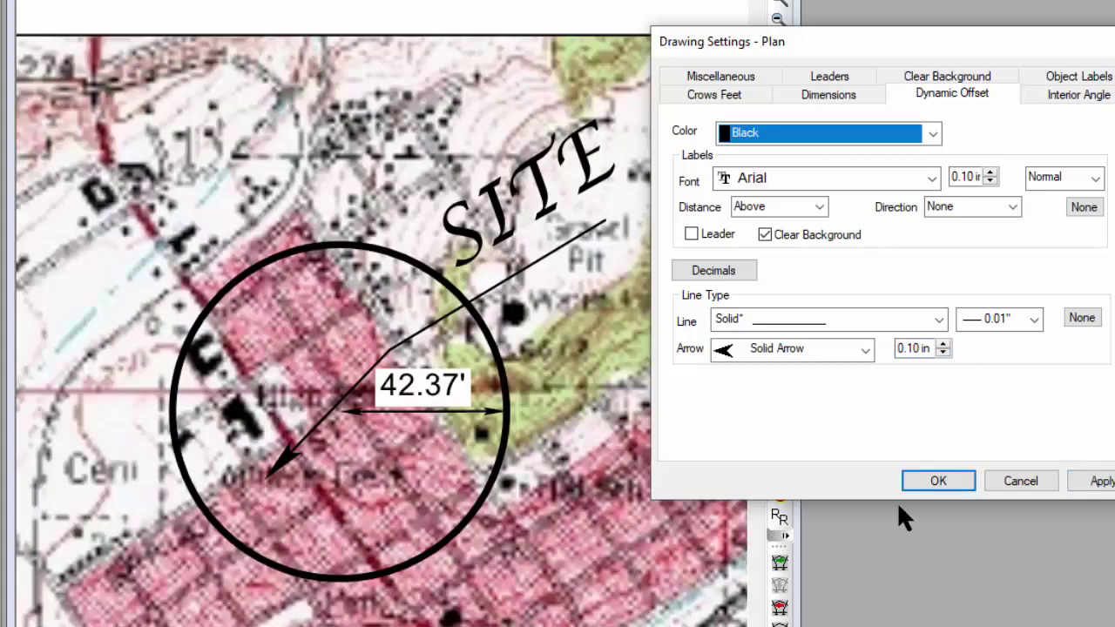
click(927, 478)
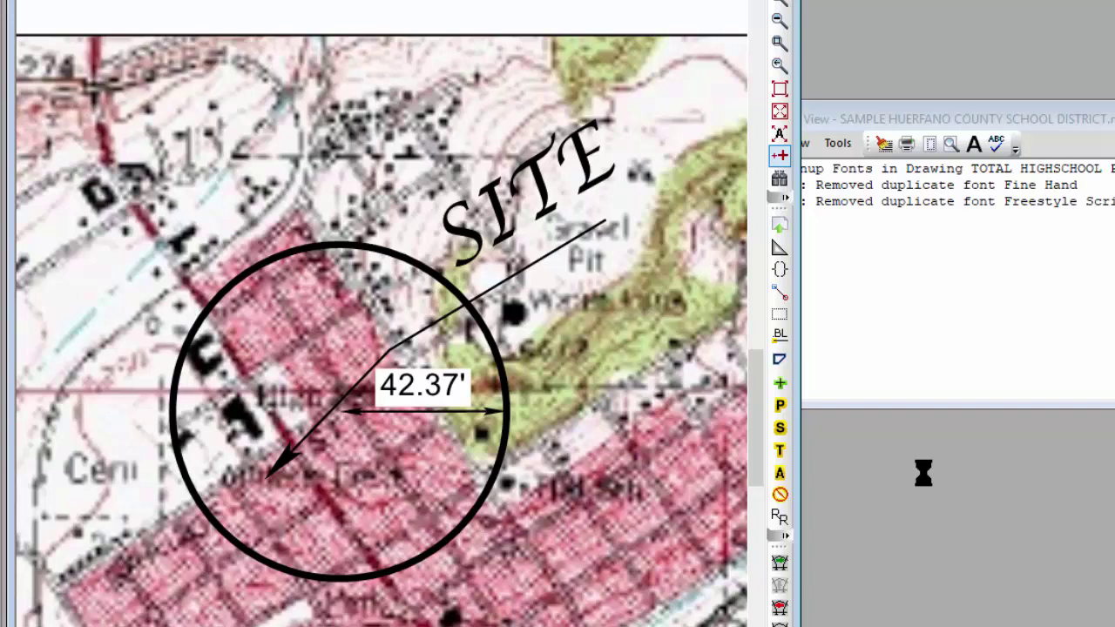
Change the text of the circle's dynamic offset label to 500'
double_click(396, 382)
drag(464, 625, 401, 625)
key(Home)
key(shift+Right)
key(shift+Right)
key(shift+Right)
key(shift+Right)
key(shift+Right)
text(500)
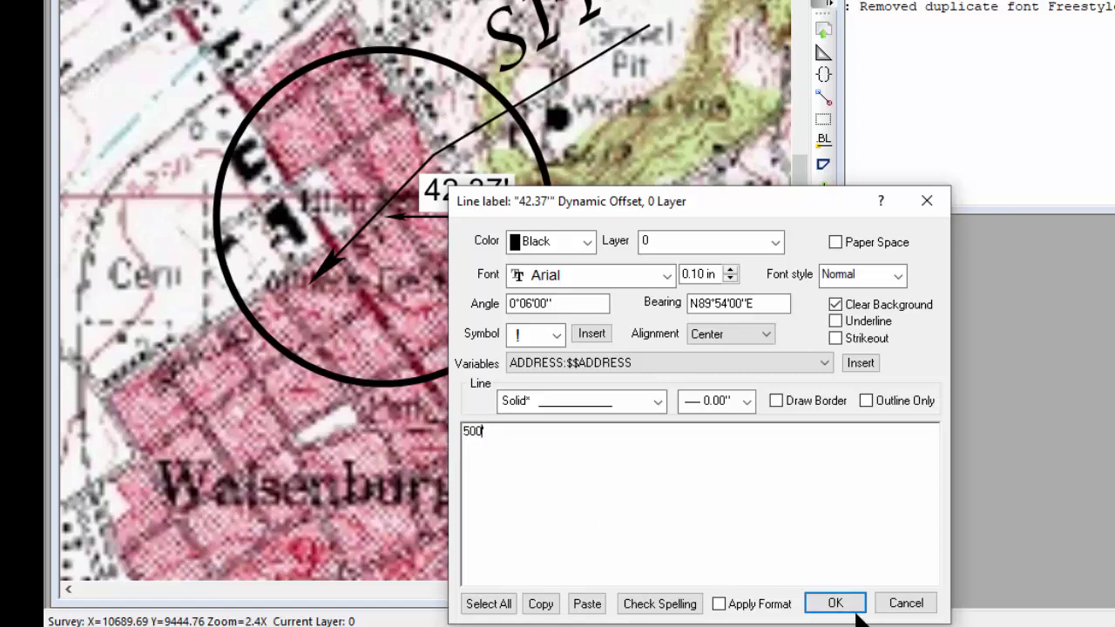
click(838, 605)
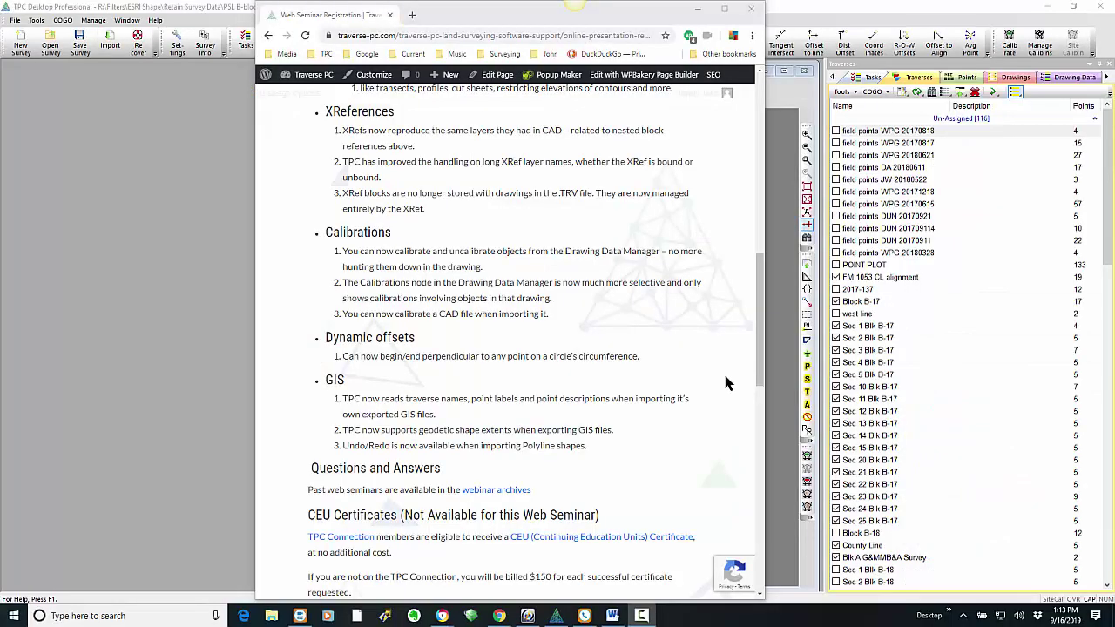
Read the GIS topics in the web seminar outline and on the TPC Desktop 2019 R1 release page
scroll(728, 384, down, 1)
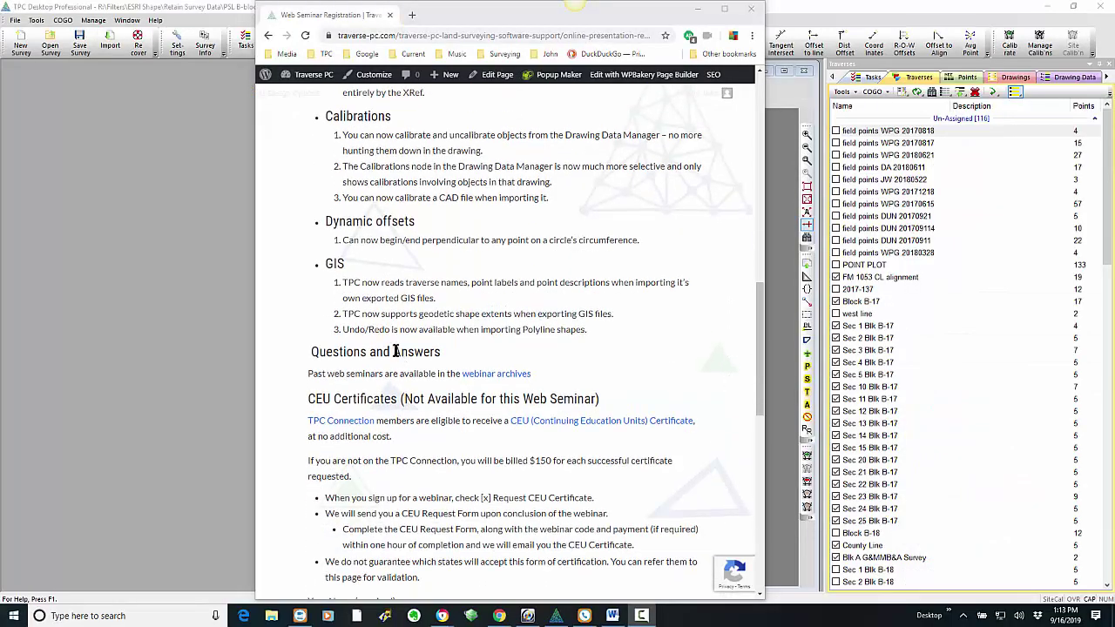
click(322, 266)
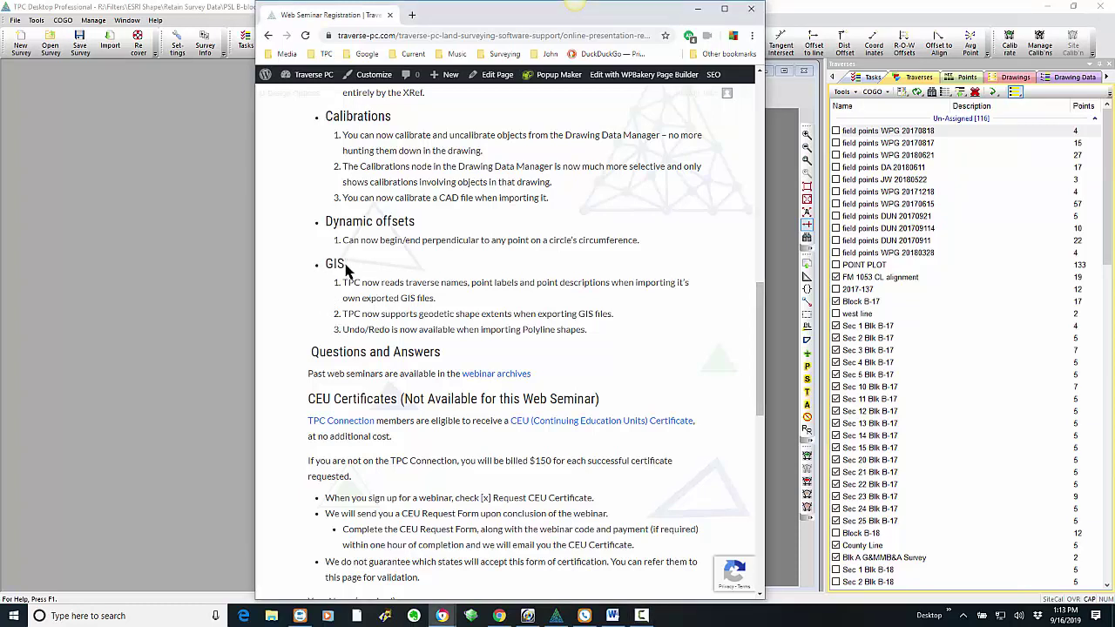
key(alt+Tab)
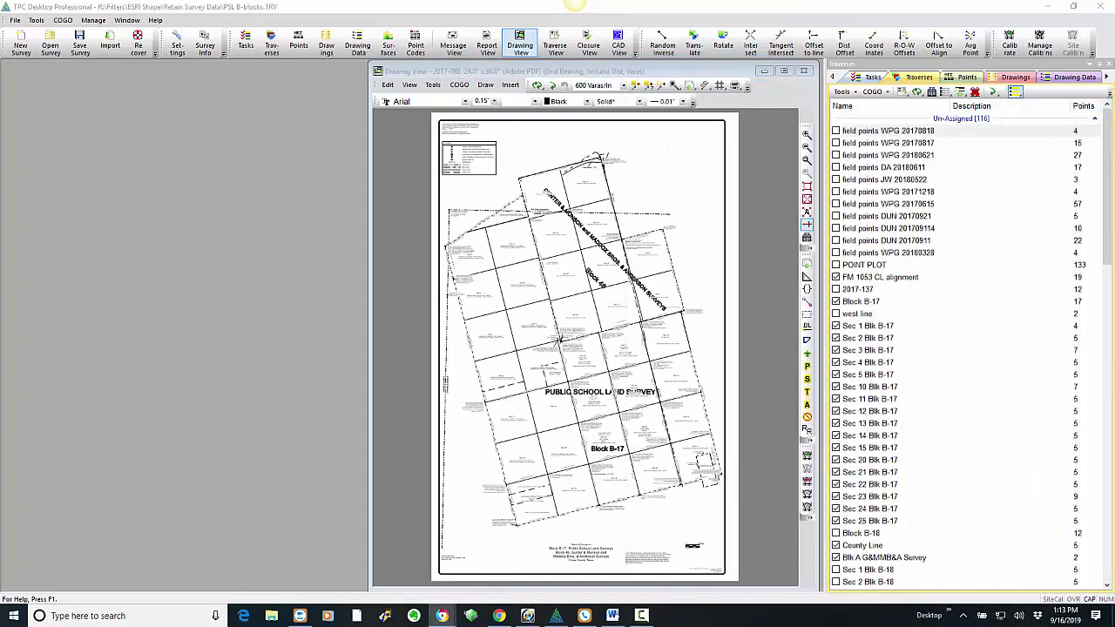
key(alt+Tab)
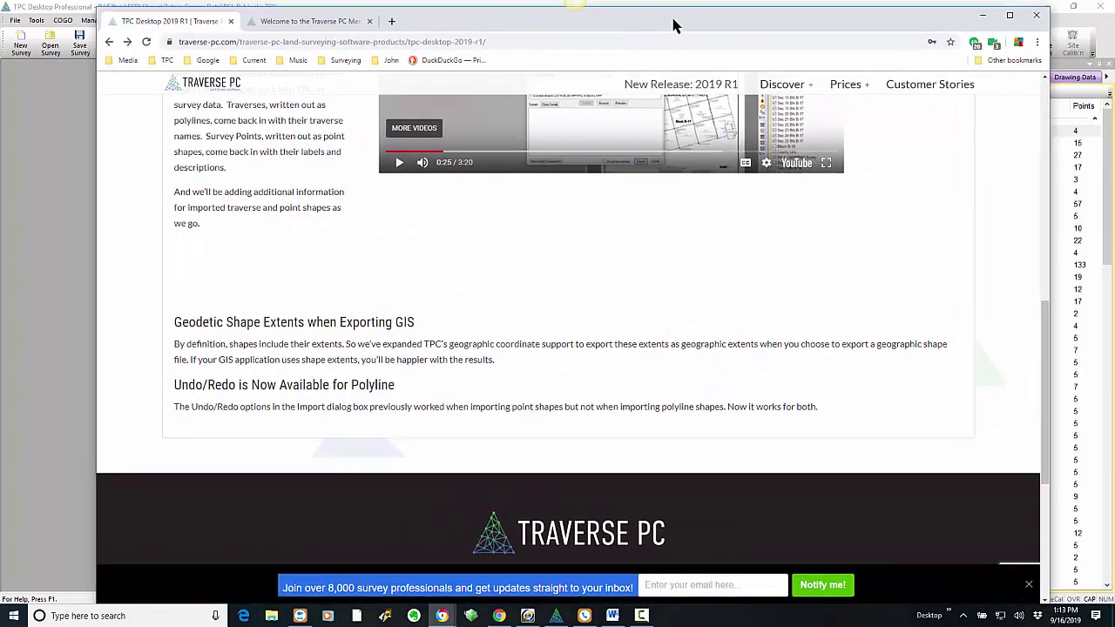
scroll(791, 217, up, 3)
scroll(797, 234, up, 1)
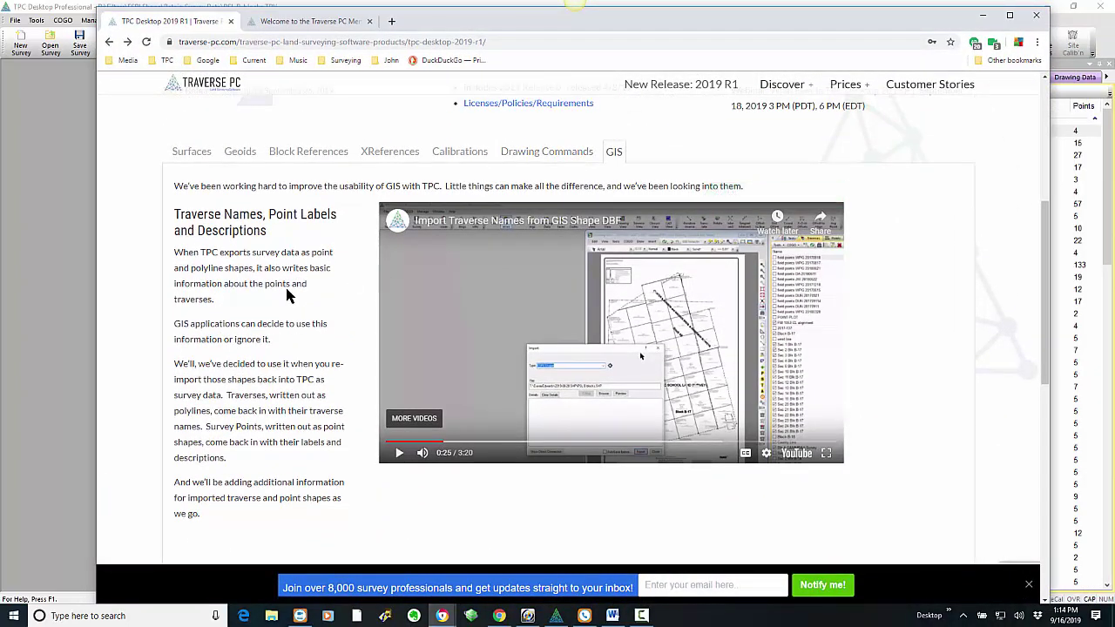
scroll(261, 287, down, 3)
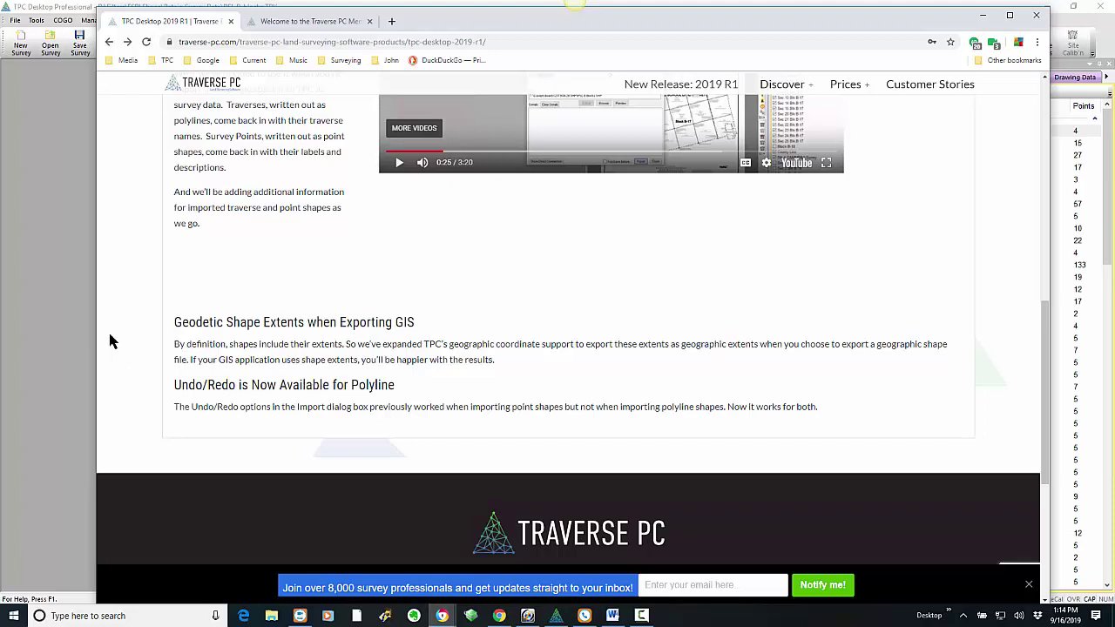
Switch to TPC Desktop and set up an ESRI Shape export of the 77 tagged traverses without saving the survey
click(85, 280)
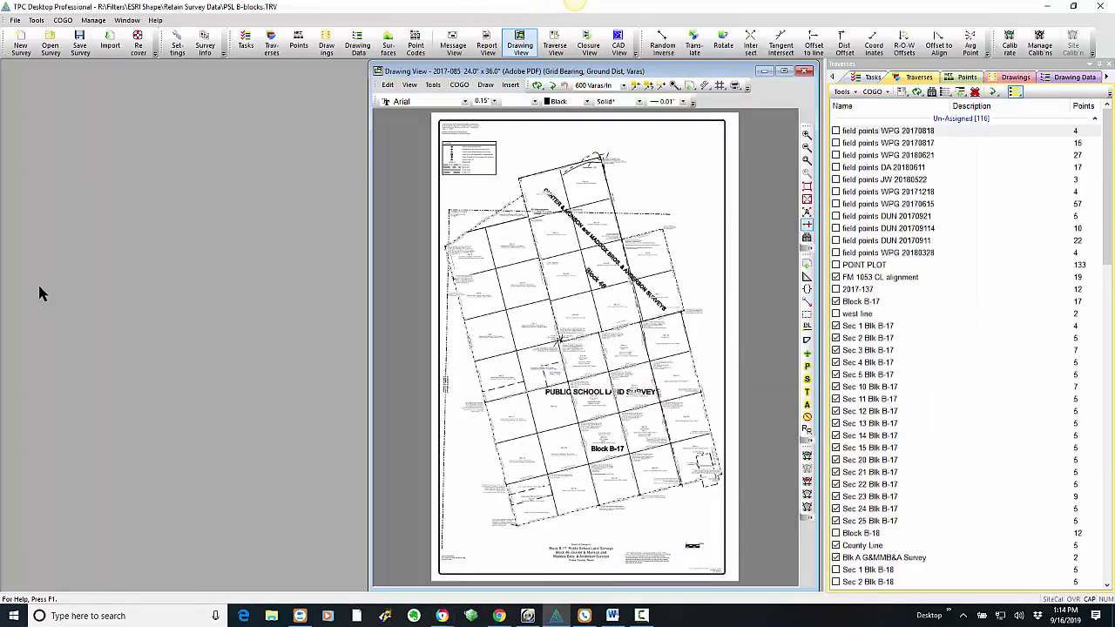
click(14, 20)
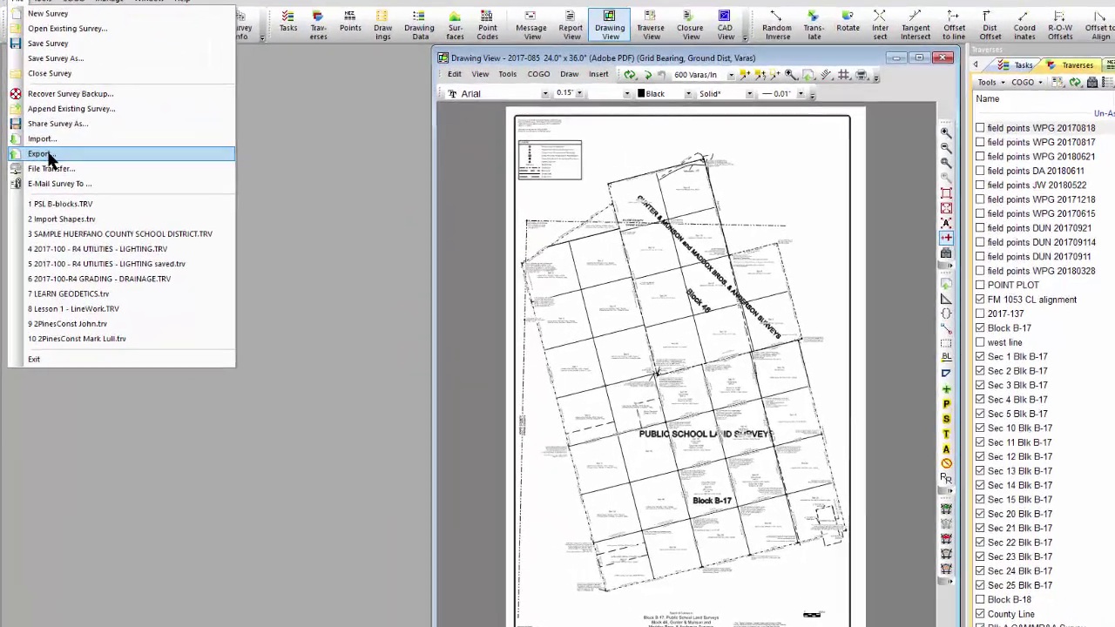
click(67, 152)
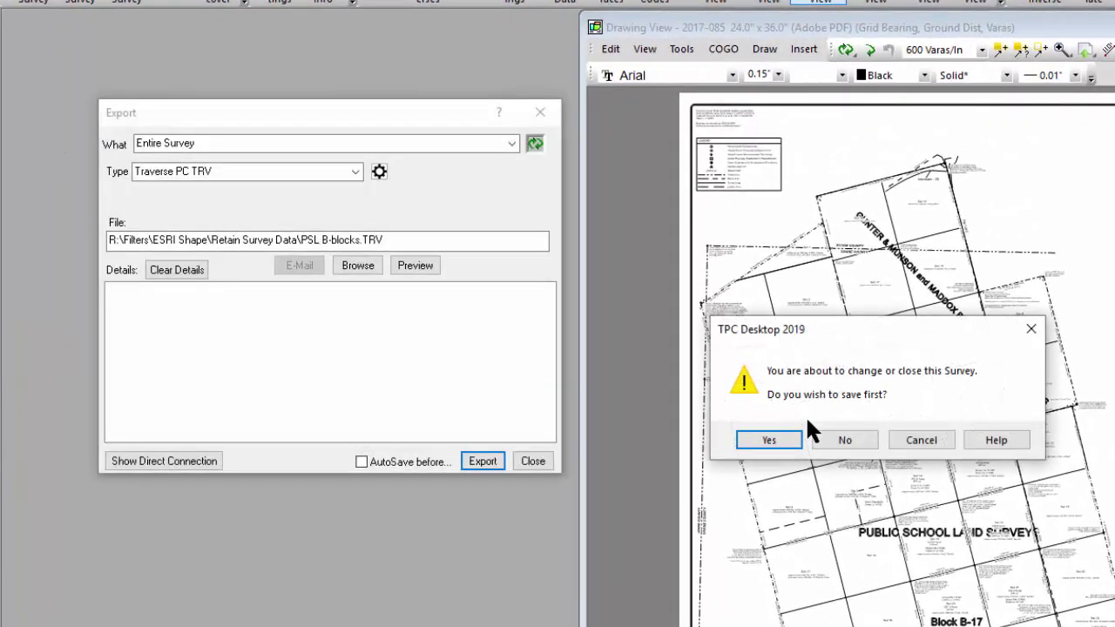
click(849, 438)
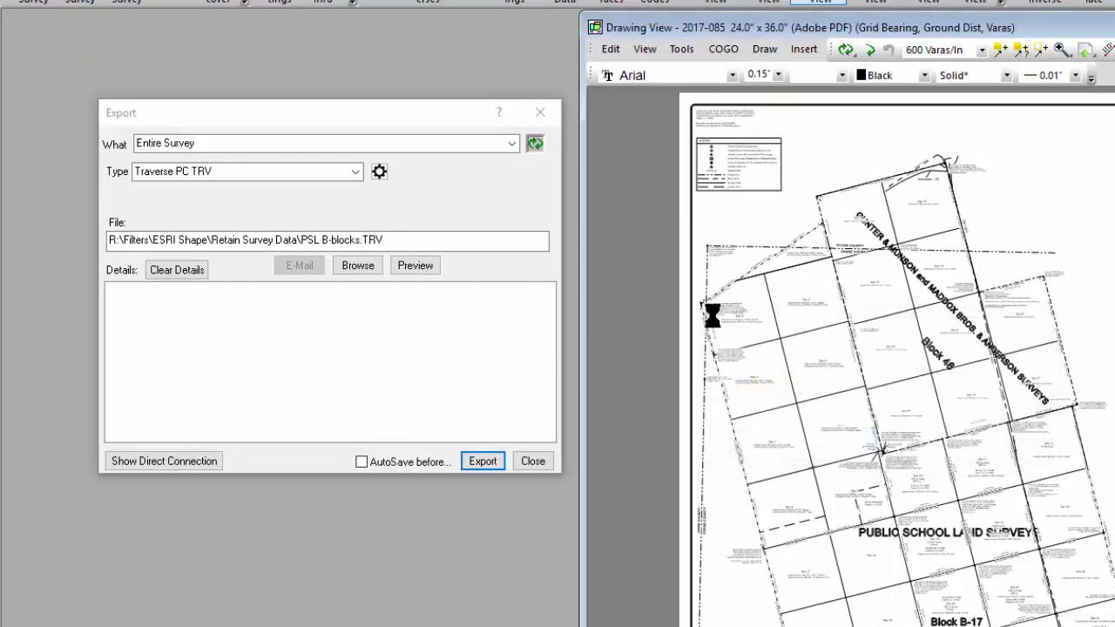
click(512, 143)
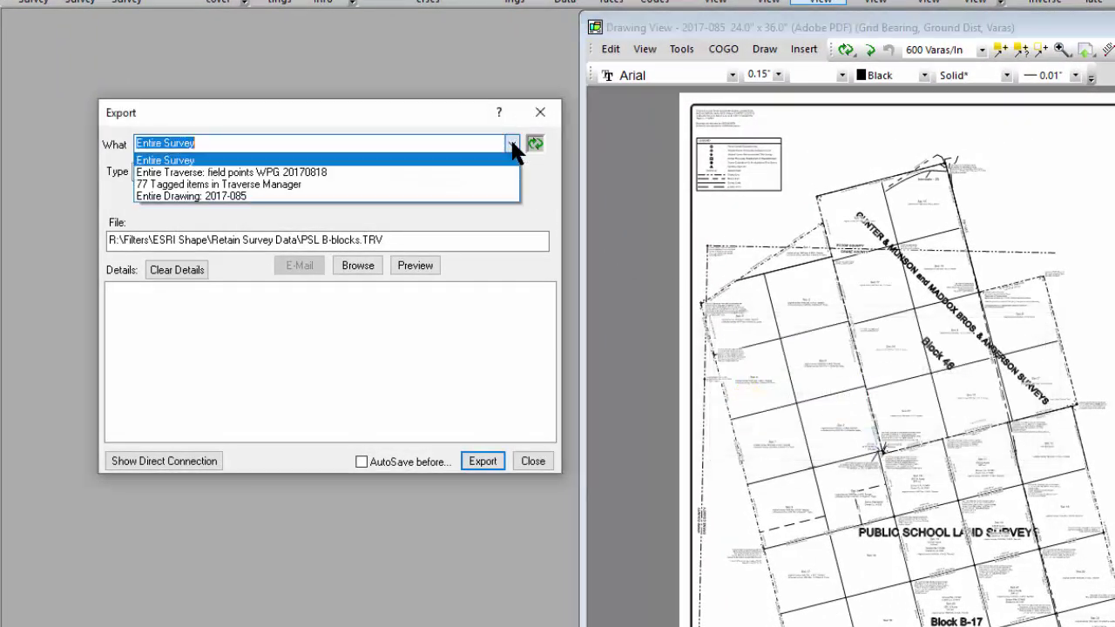
click(255, 184)
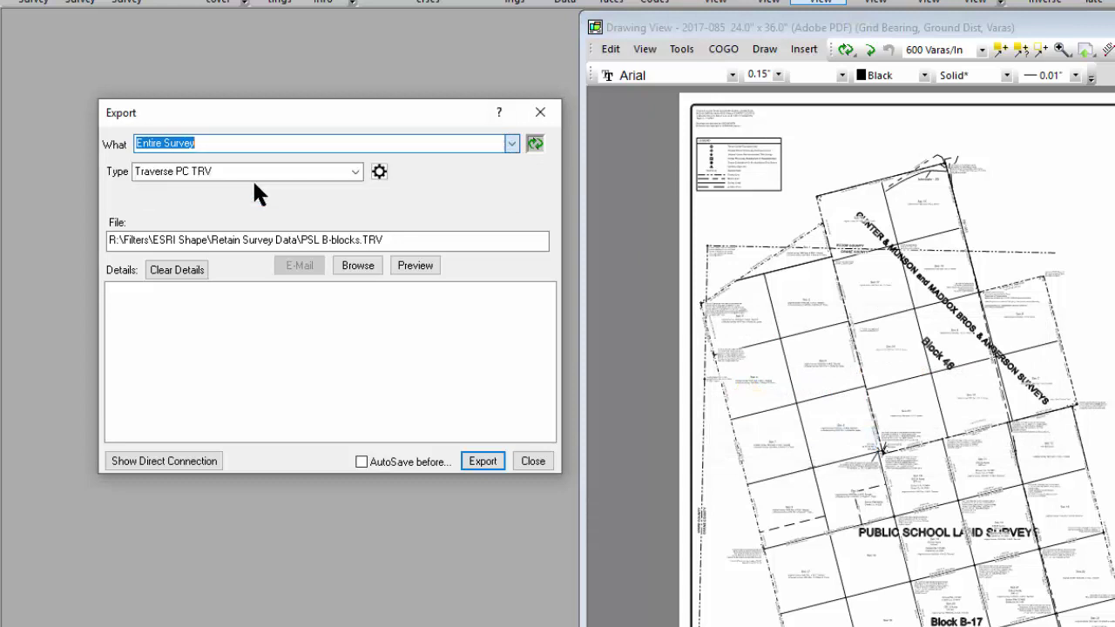
click(355, 171)
scroll(347, 178, up, 2)
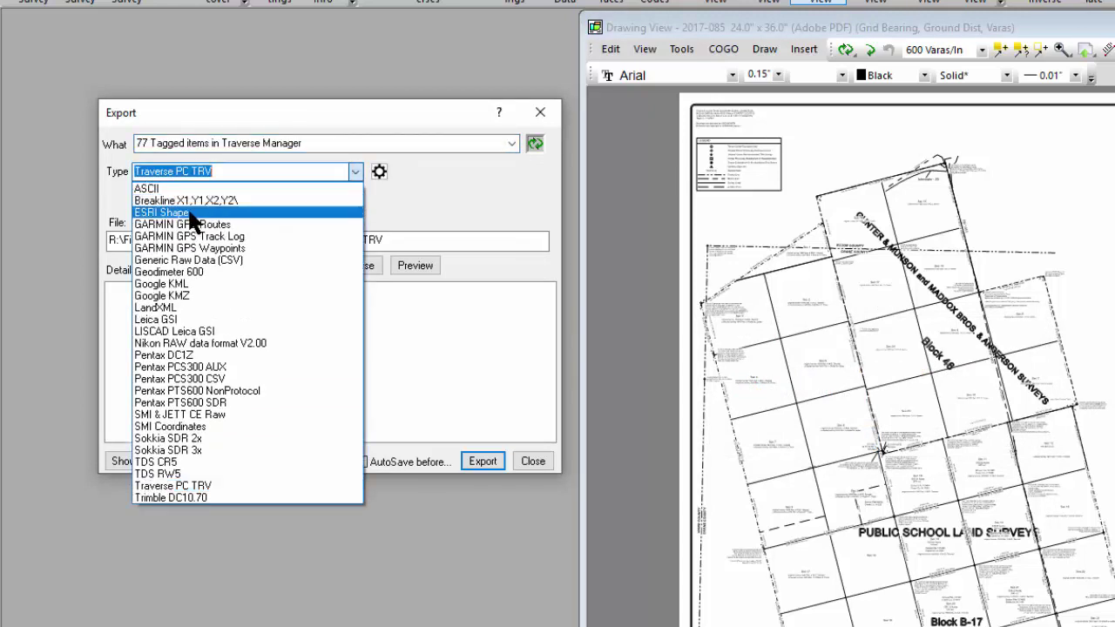
click(292, 212)
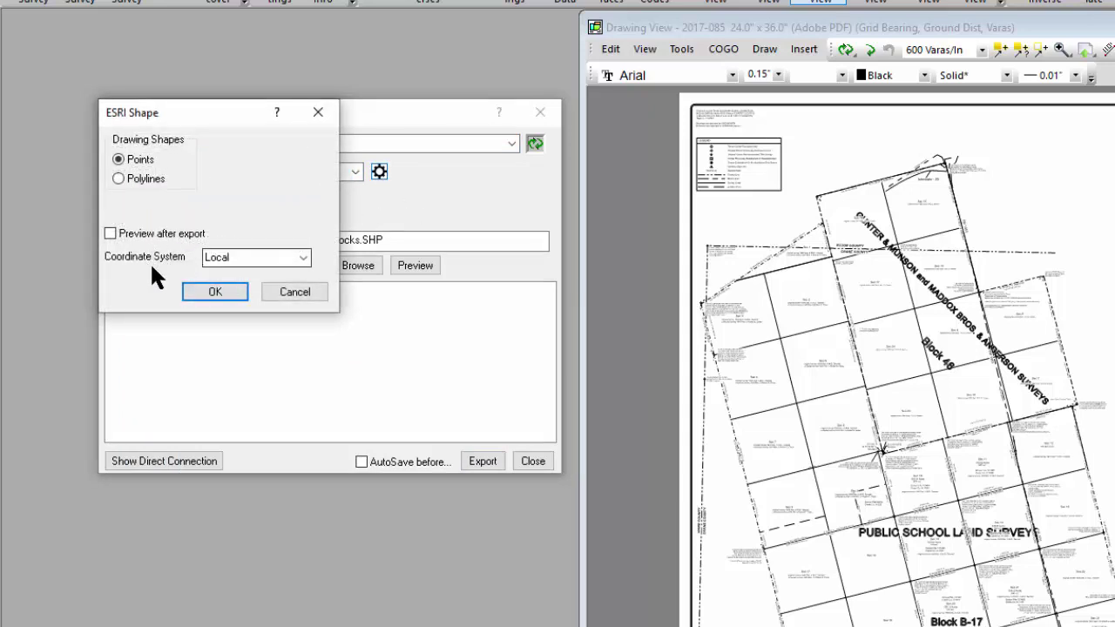
Examine the coordinate system choices in the ESRI Shape export settings and leave the export without running it
click(302, 258)
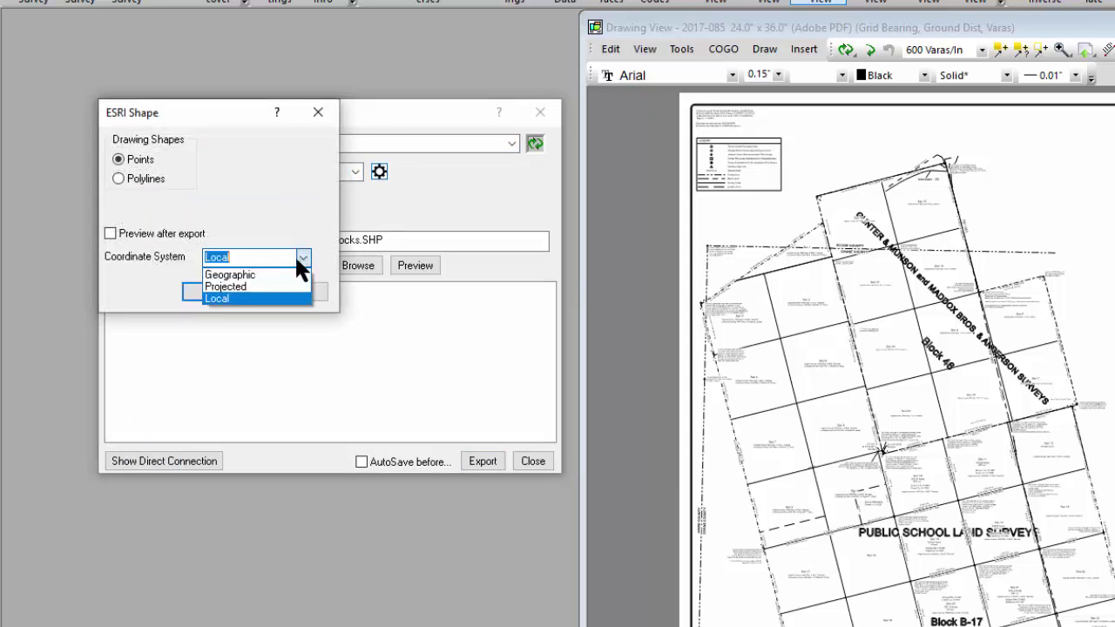
click(243, 276)
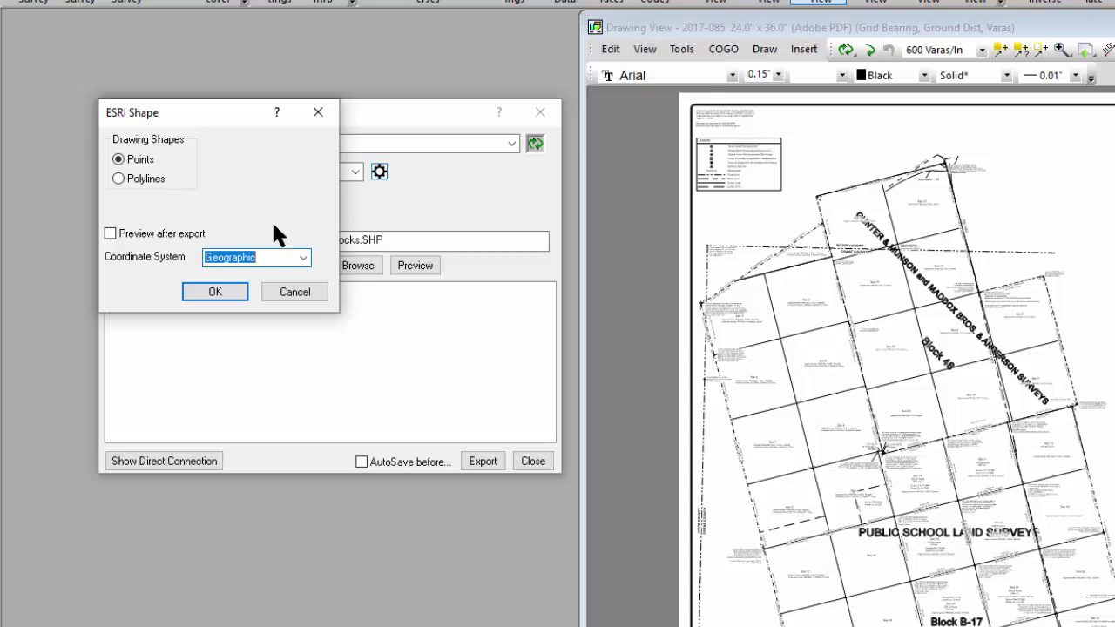
click(293, 292)
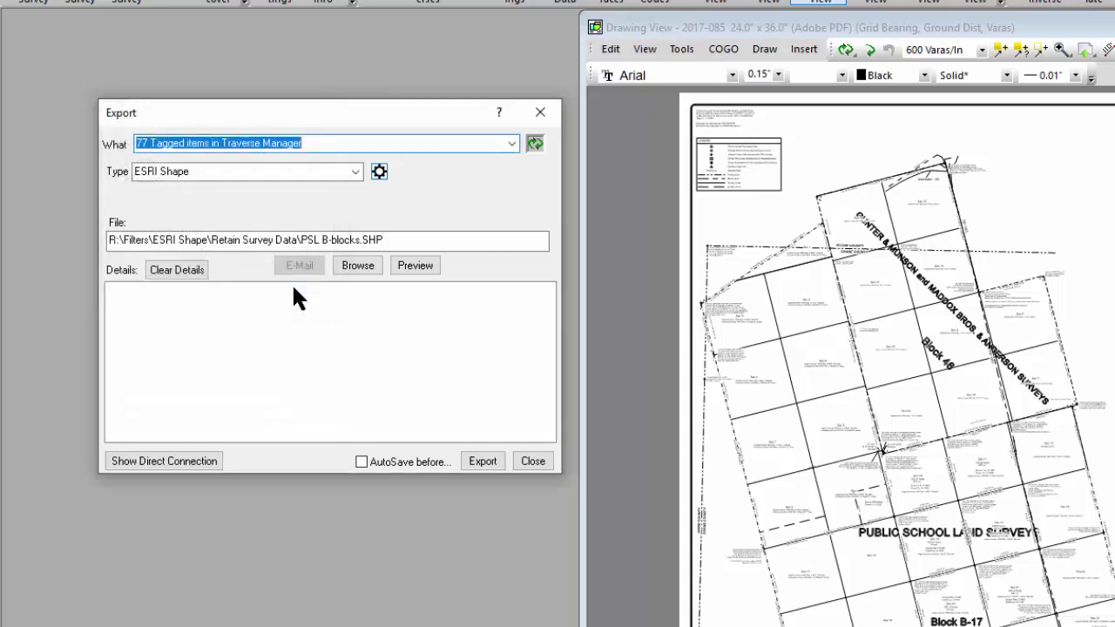
click(540, 114)
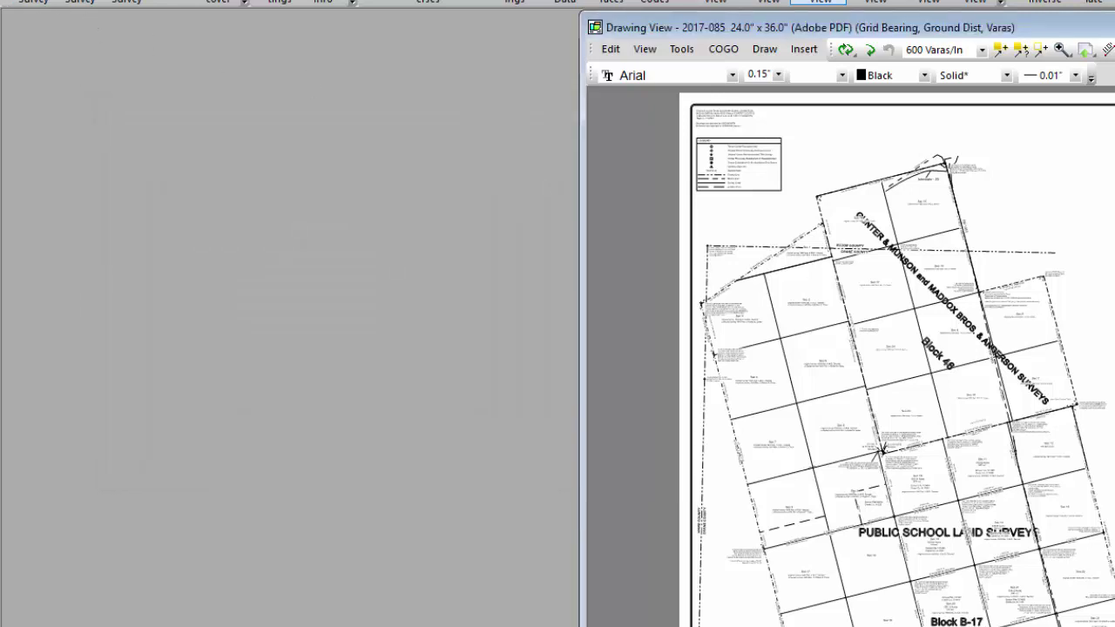
Examine the ESRI Shape import settings without saving the survey, and leave the import without running it
click(35, 1)
click(74, 133)
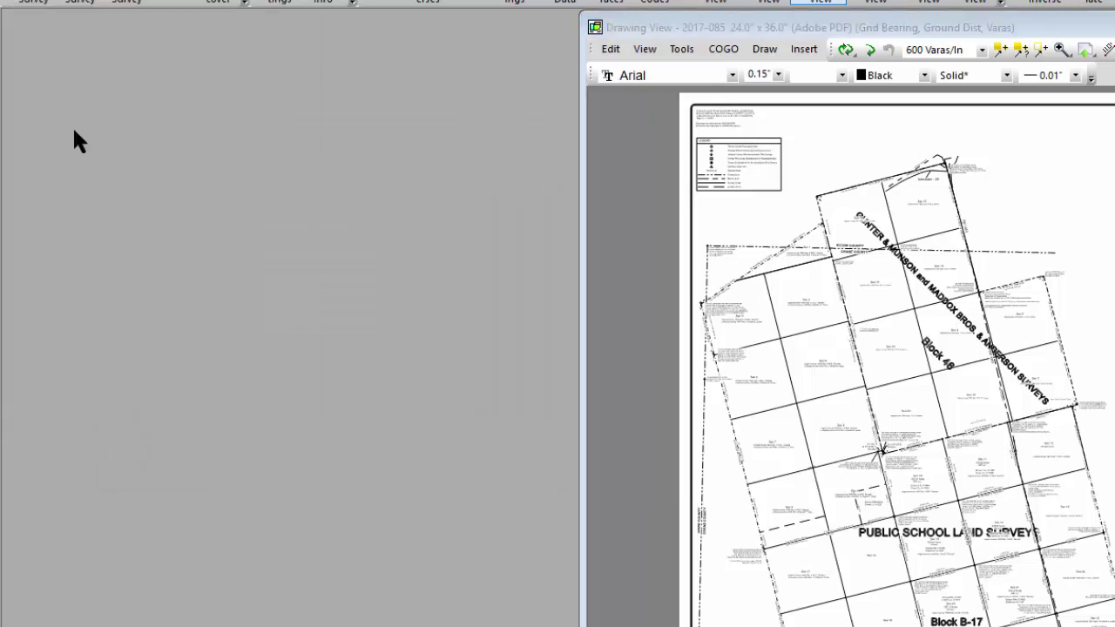
click(851, 436)
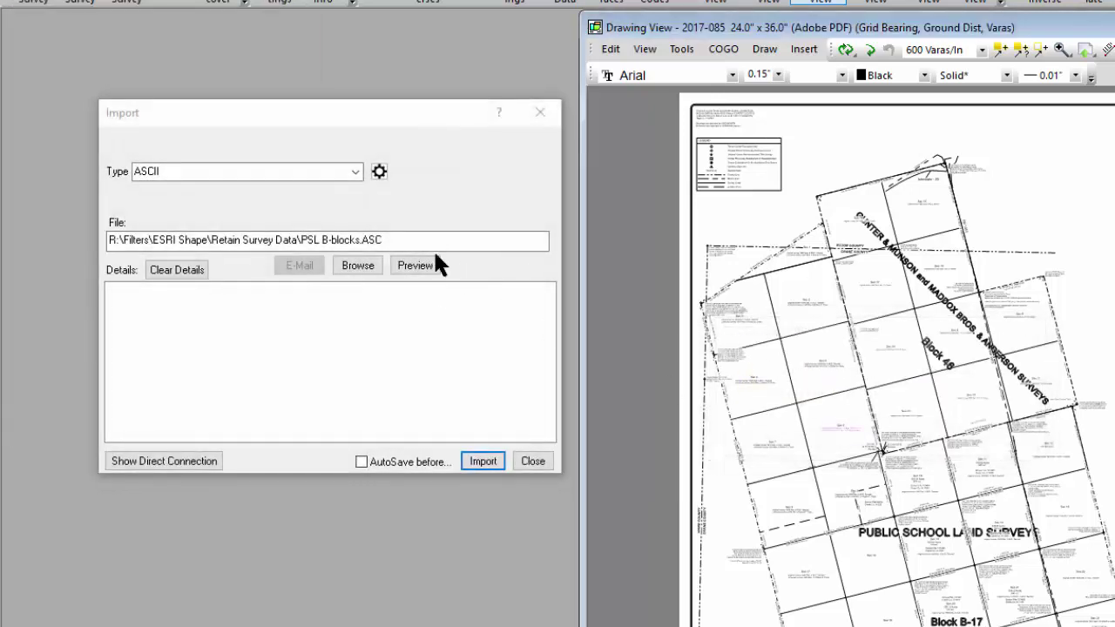
click(353, 171)
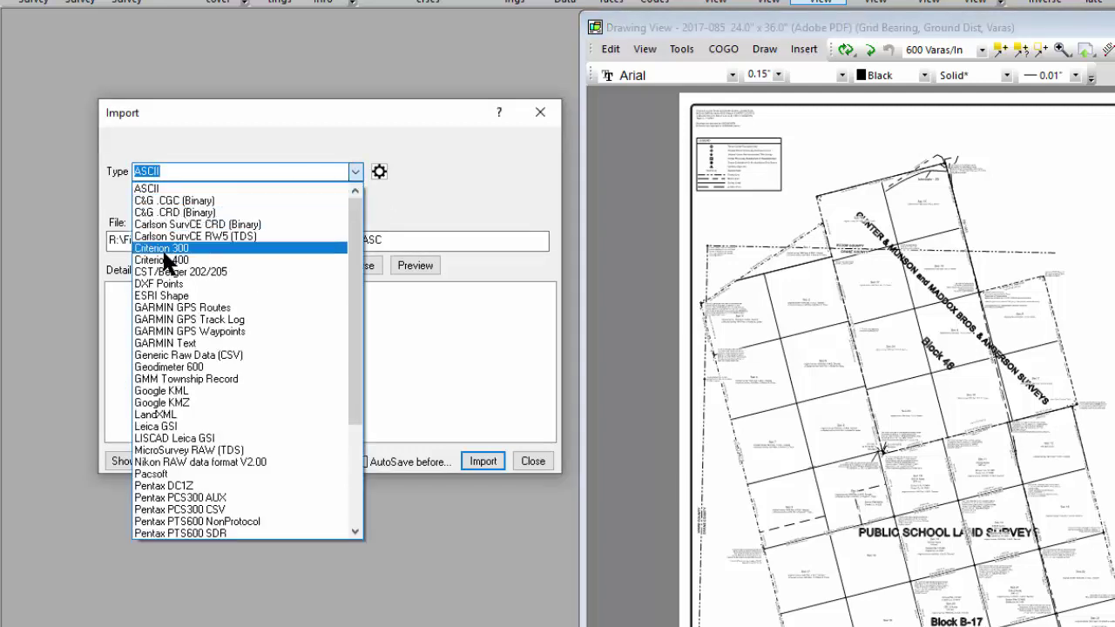
click(331, 295)
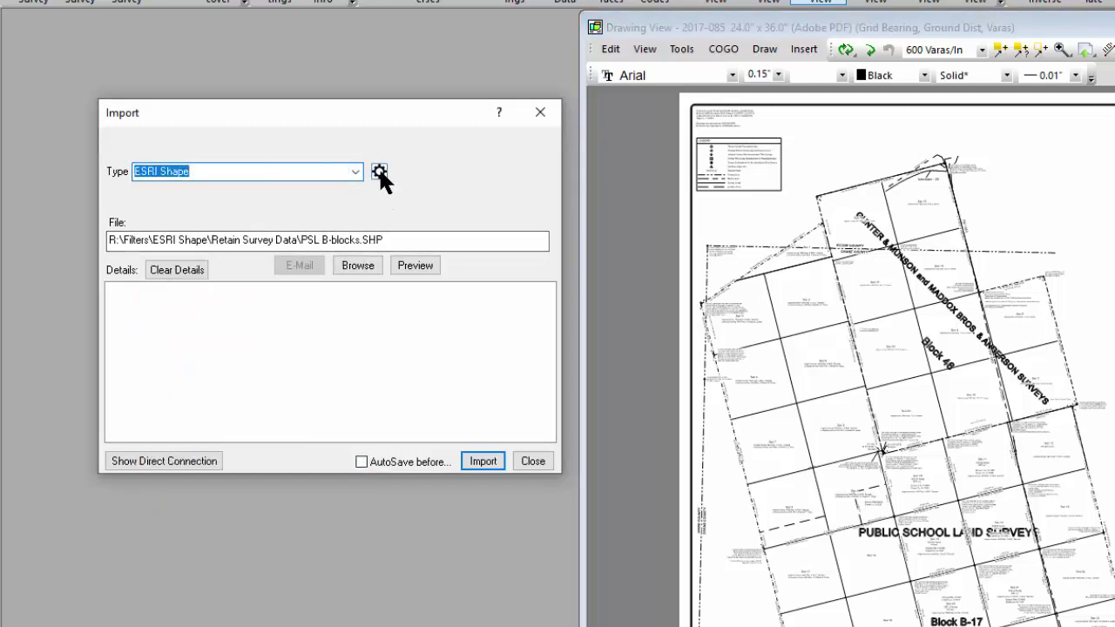
click(379, 172)
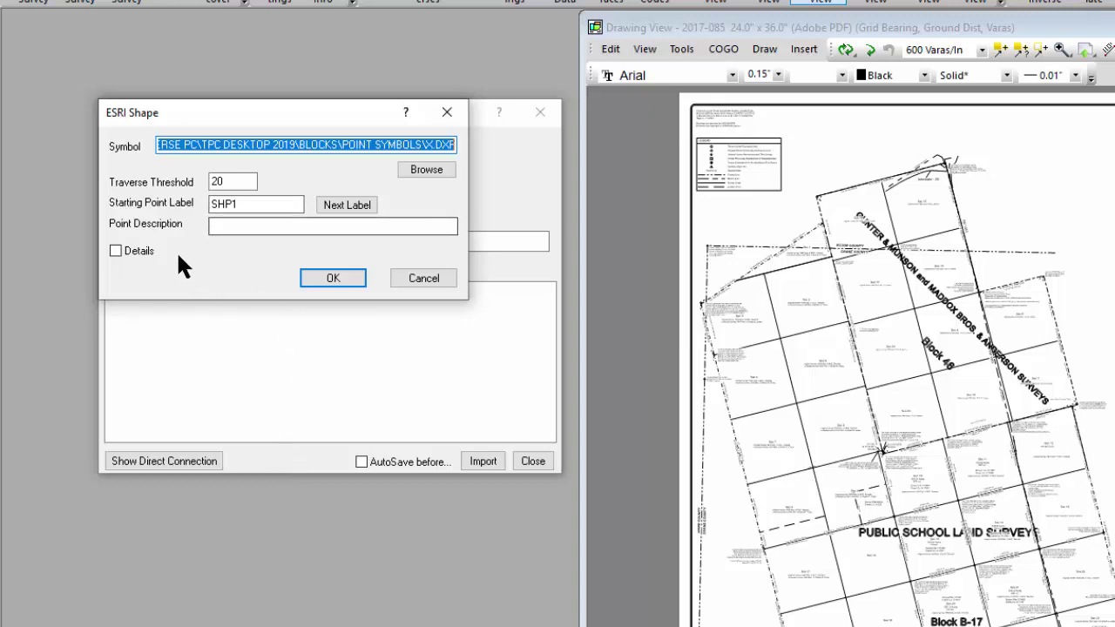
click(418, 279)
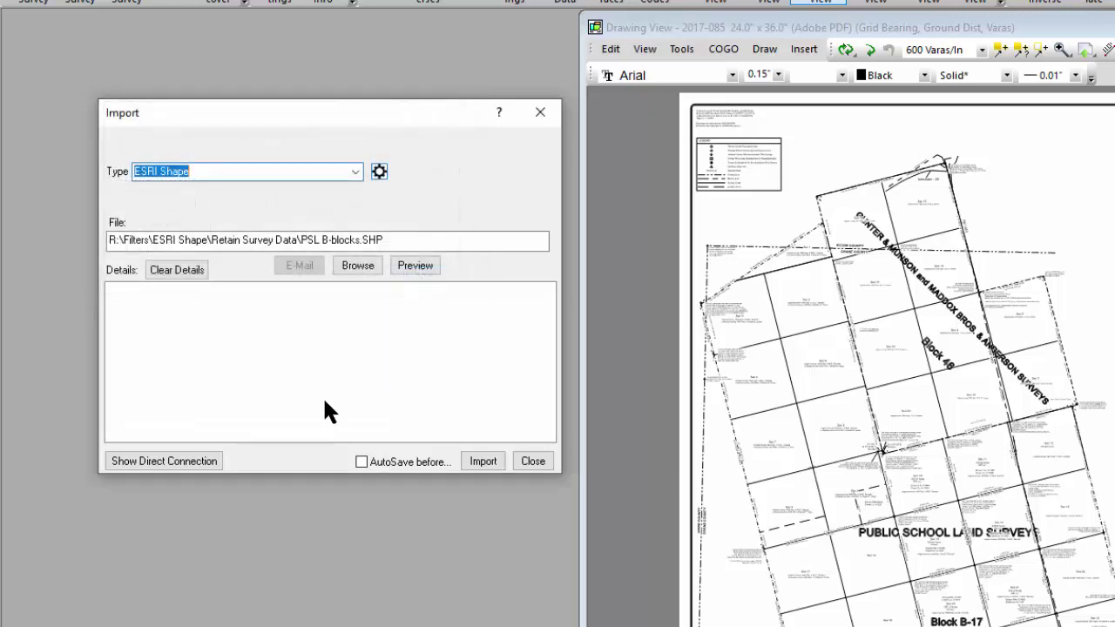
click(538, 113)
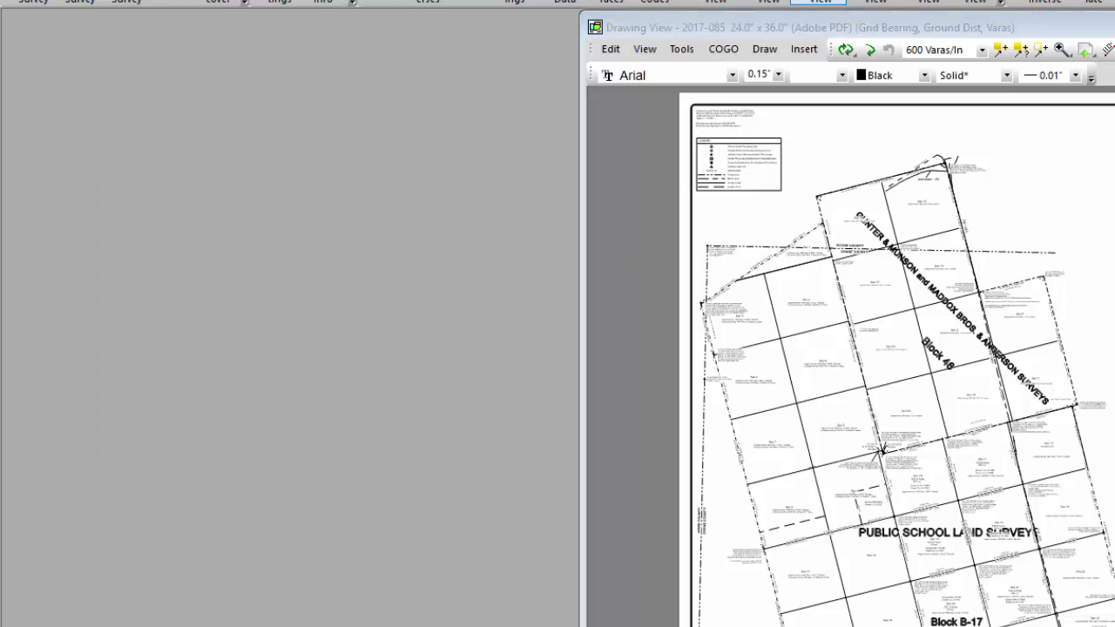
Switch to the browser and reread the GIS export and import notes on the 2019 R1 release page
key(alt+Tab)
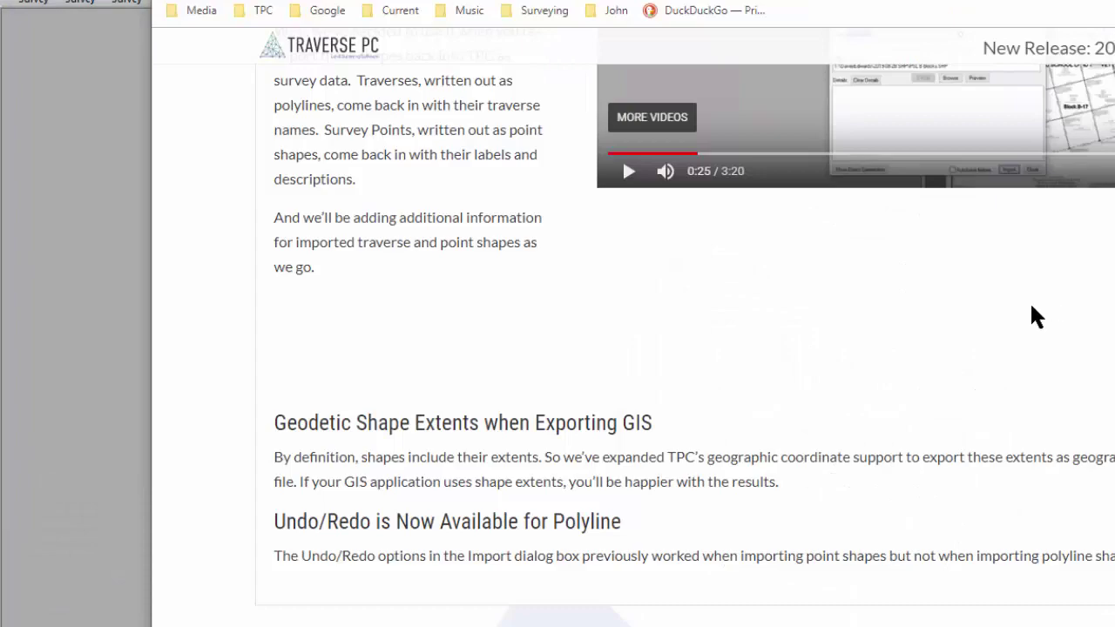
scroll(949, 386, up, 3)
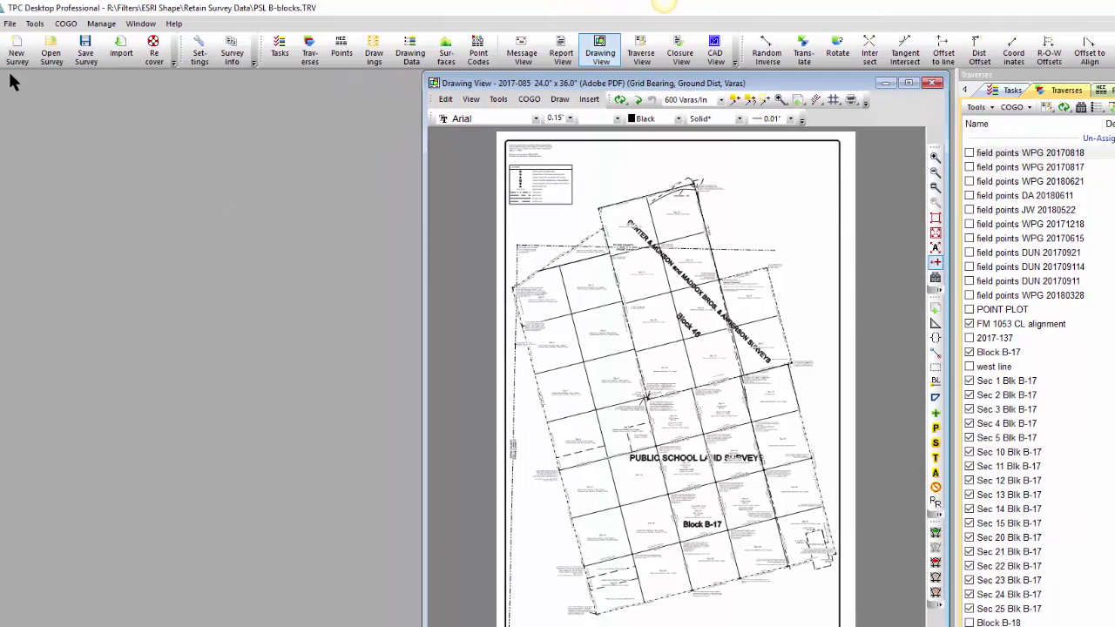
Reopen the tagged traverses' ESRI Shape export without saving the survey, and set it to polylines in the Geographic coordinate system
click(18, 23)
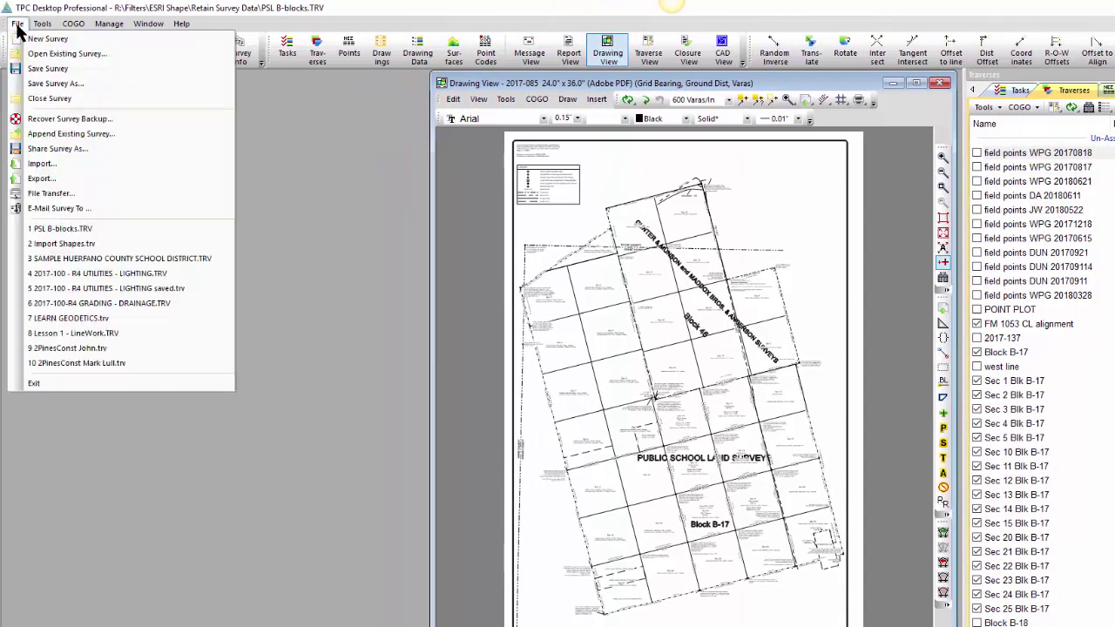
click(44, 185)
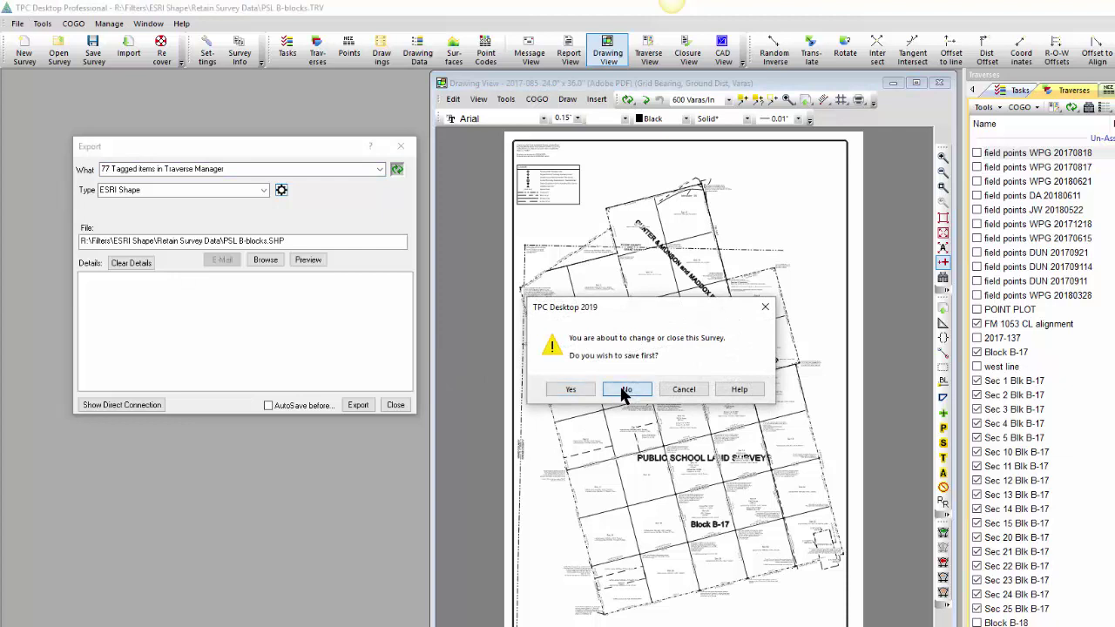
click(579, 385)
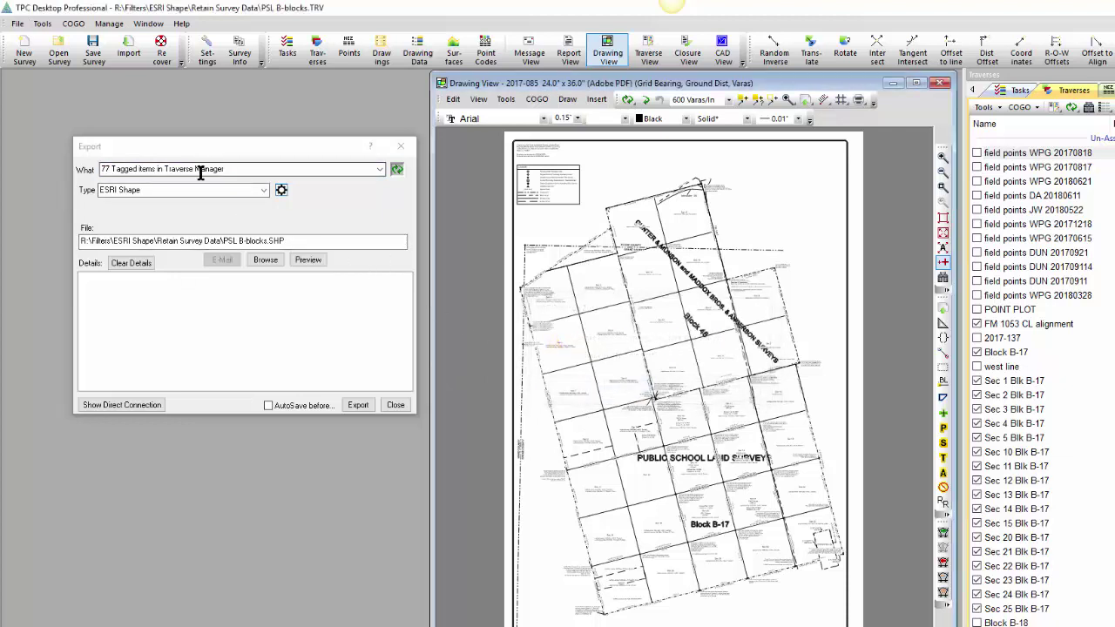
click(280, 189)
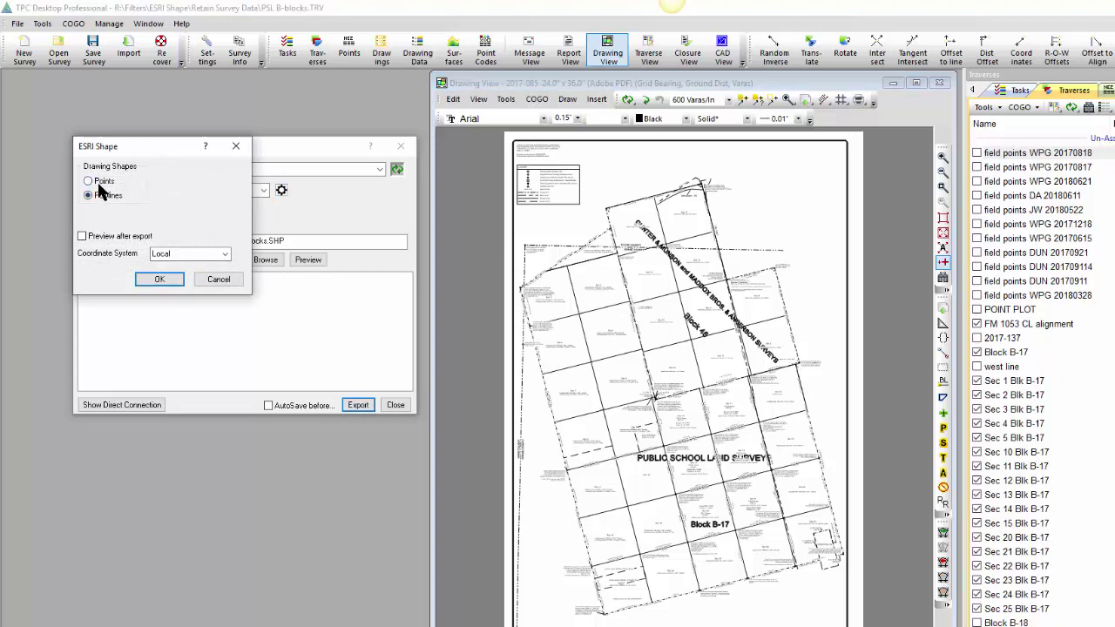
click(225, 254)
click(192, 275)
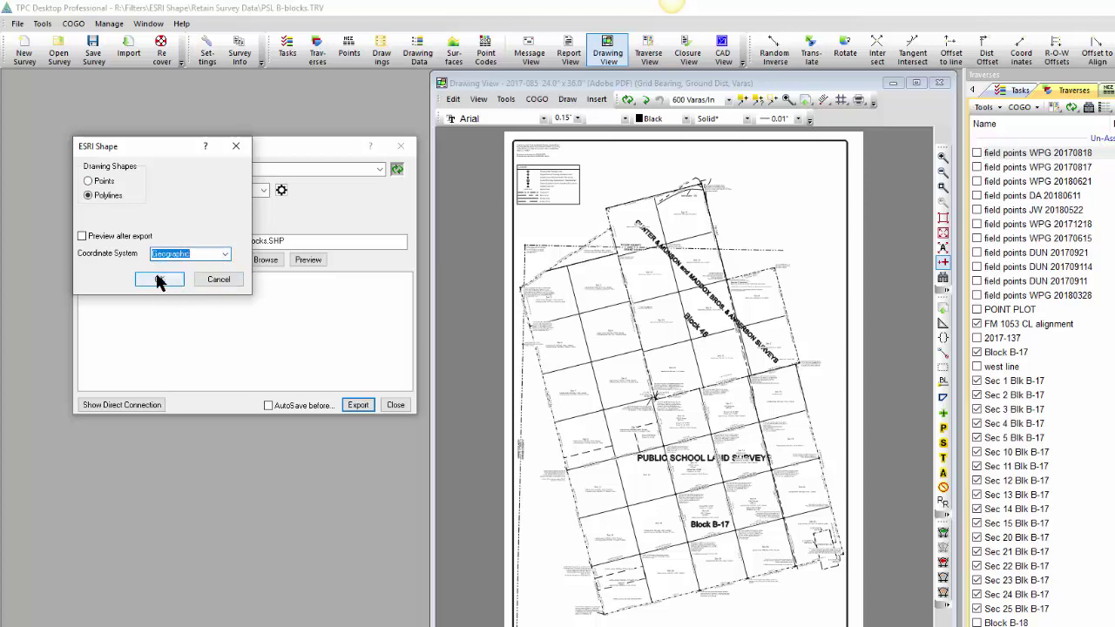
click(155, 277)
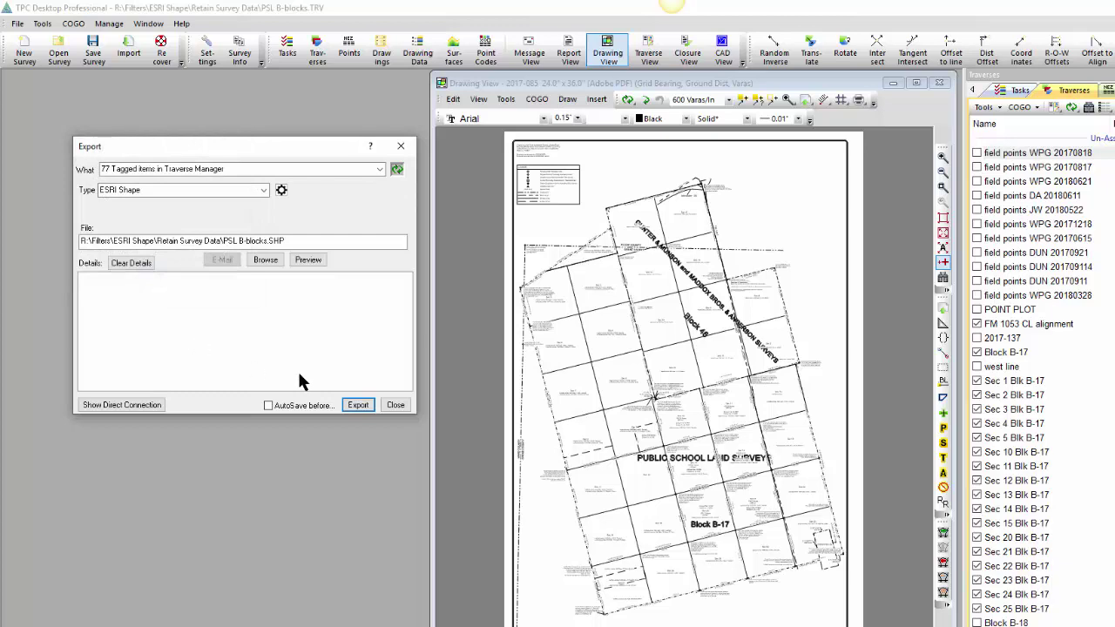
Export the tagged traverses to a shape file named Export Polylines from TPC.SHP and close the export
click(264, 261)
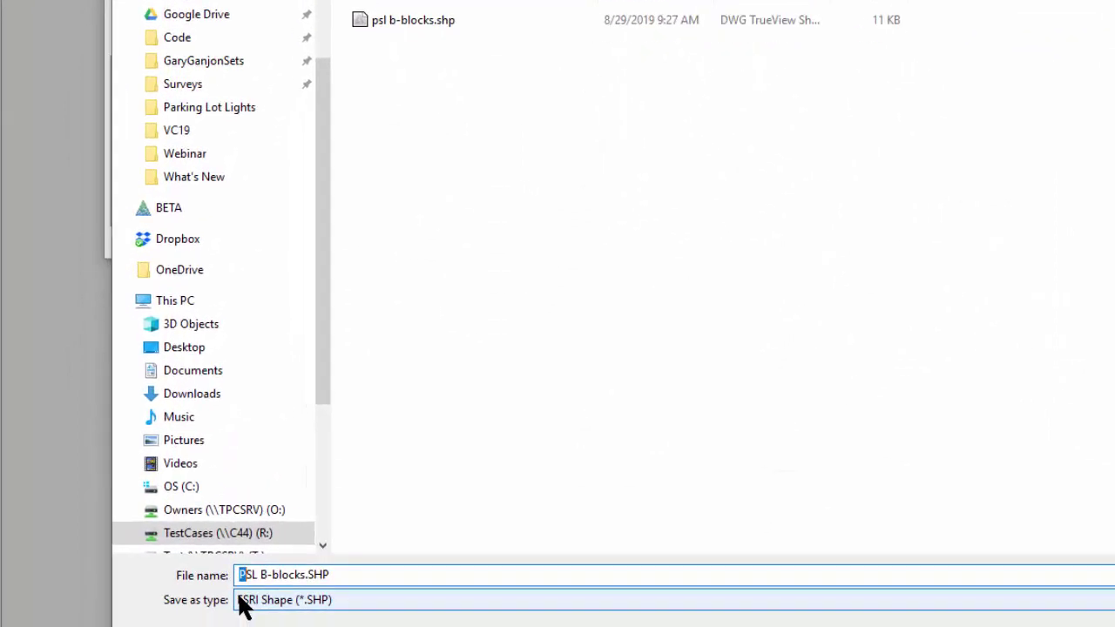
key(shift+Right)
key(shift+Right)
key(shift+Right)
key(shift+Right)
key(shift+Right)
key(shift+Right)
key(shift+Right)
key(shift+Right)
key(shift+Right)
key(shift+Right)
key(shift+Right)
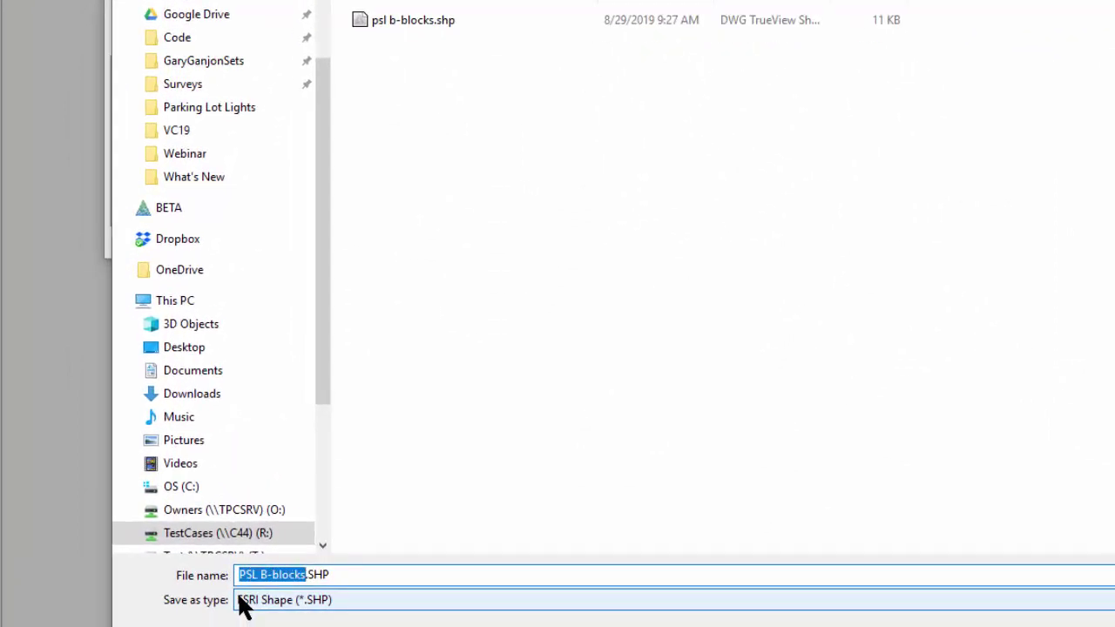
text(Export Polylines from TPC)
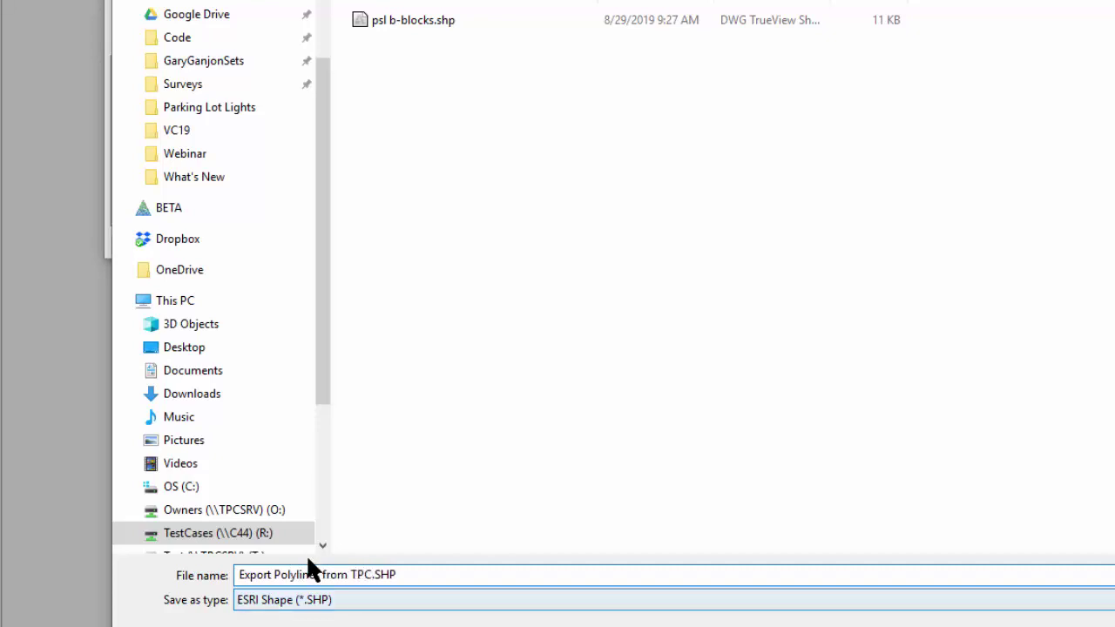
key(Return)
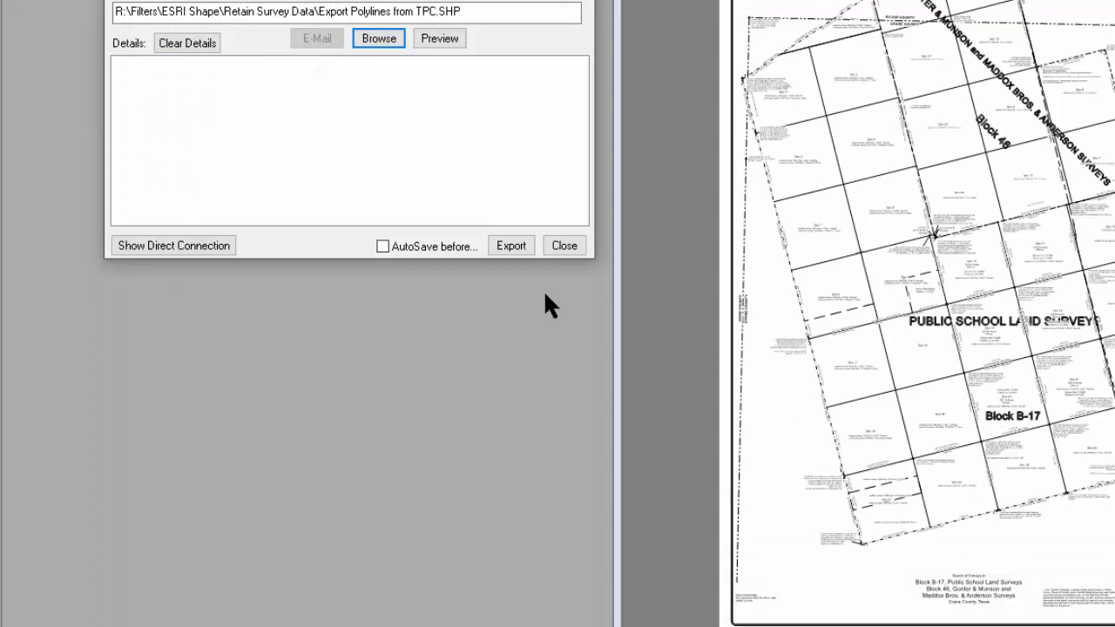
click(513, 246)
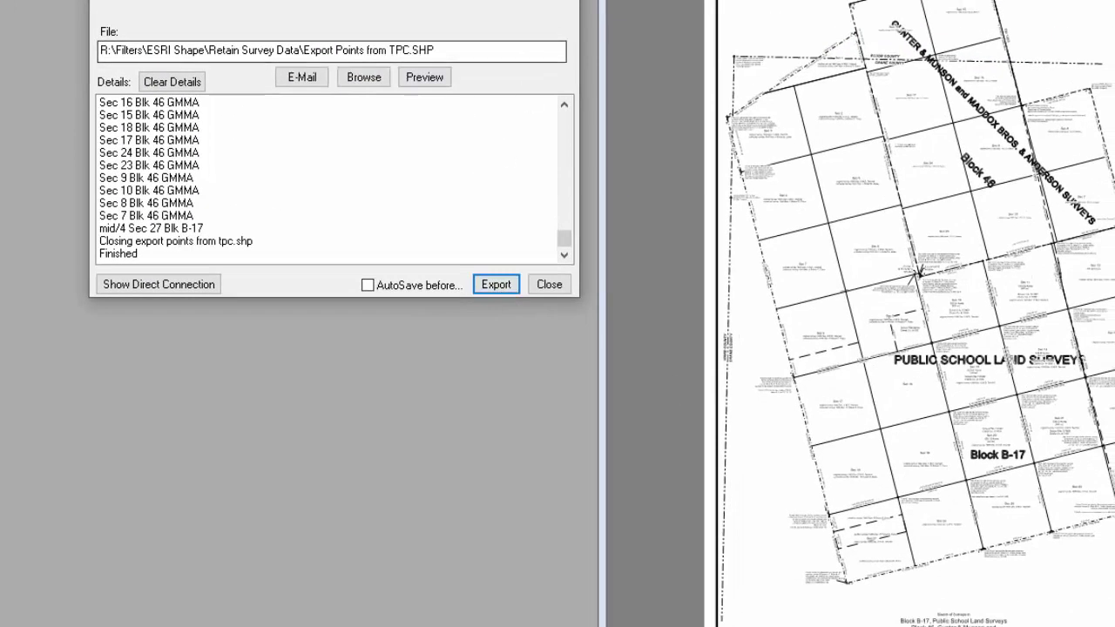
click(548, 284)
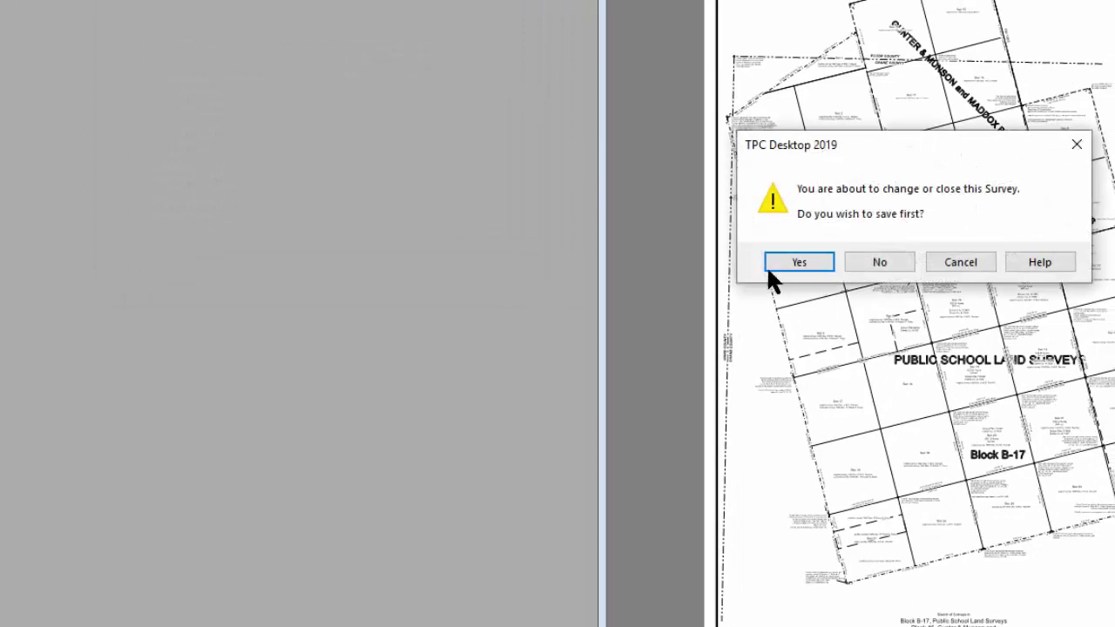
Open the Import Shapes.trv survey from the Retain Survey Data folder without saving the current survey
click(884, 263)
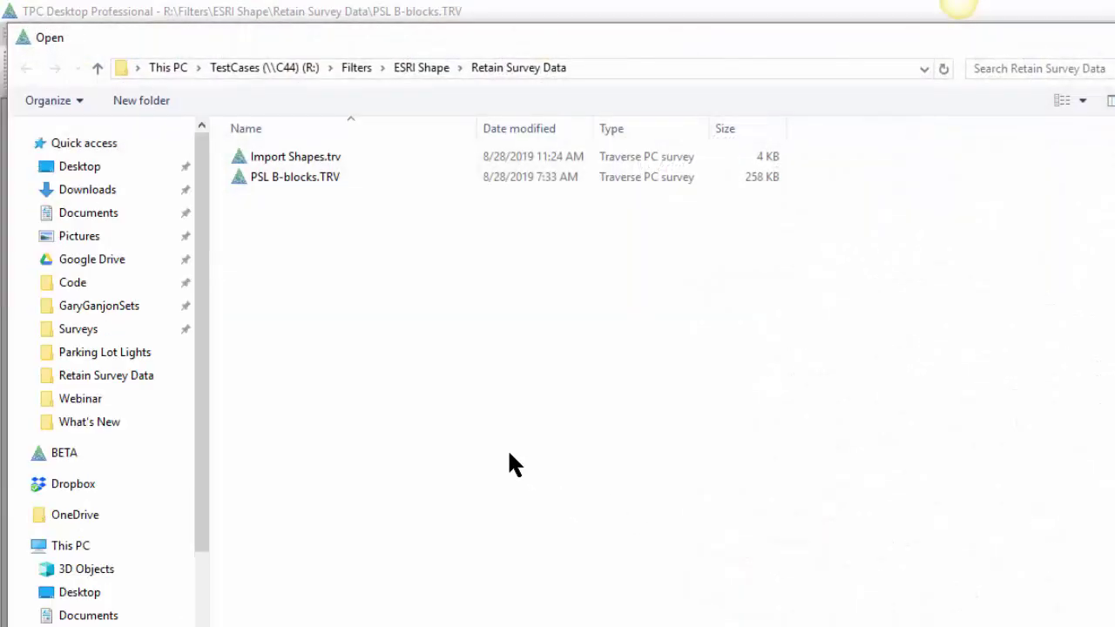
click(297, 159)
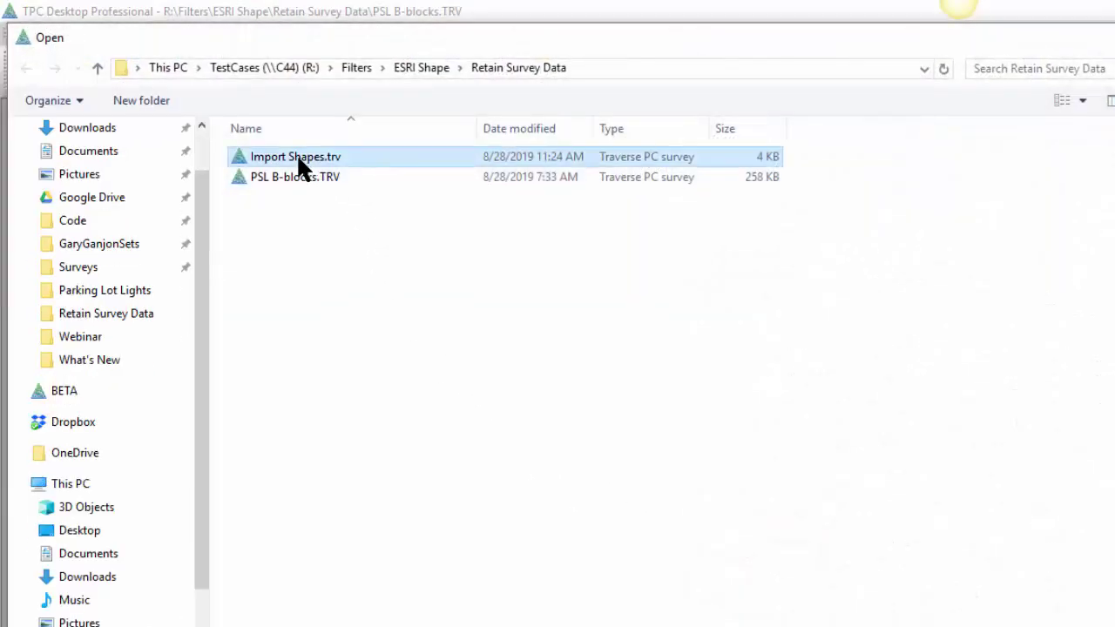
double_click(297, 158)
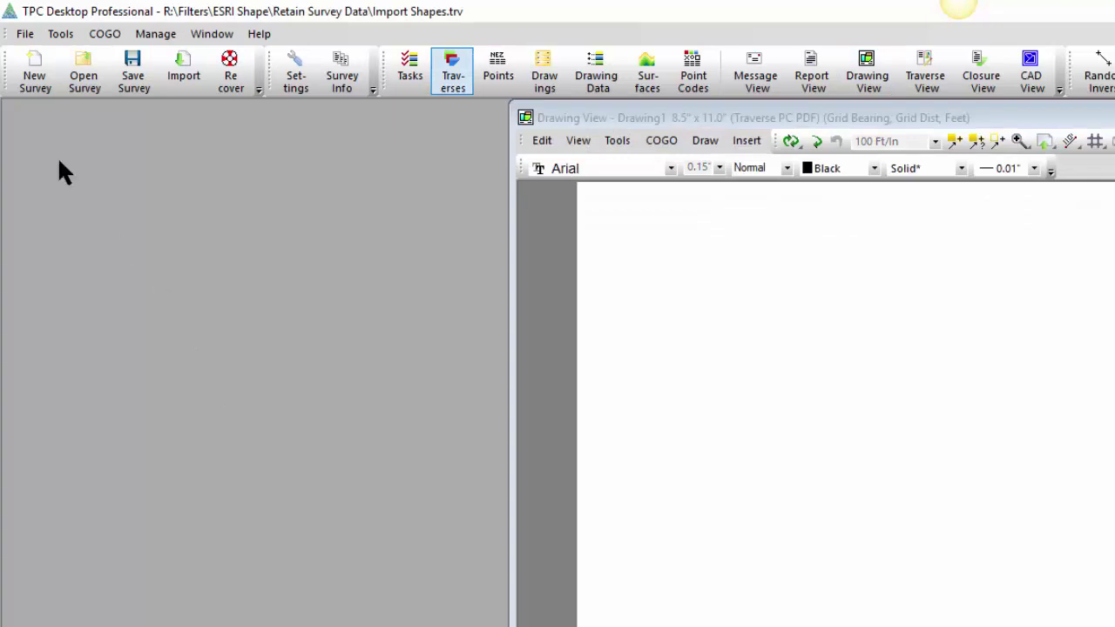
Start an ESRI Shape import without saving the survey, and review and accept its import settings
click(27, 35)
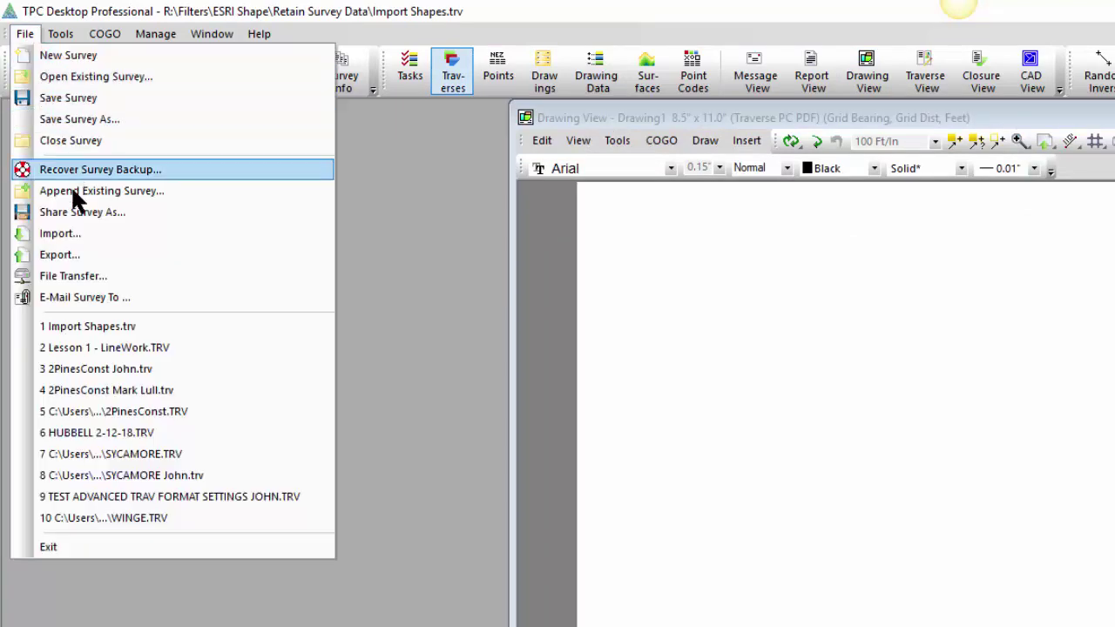
click(71, 231)
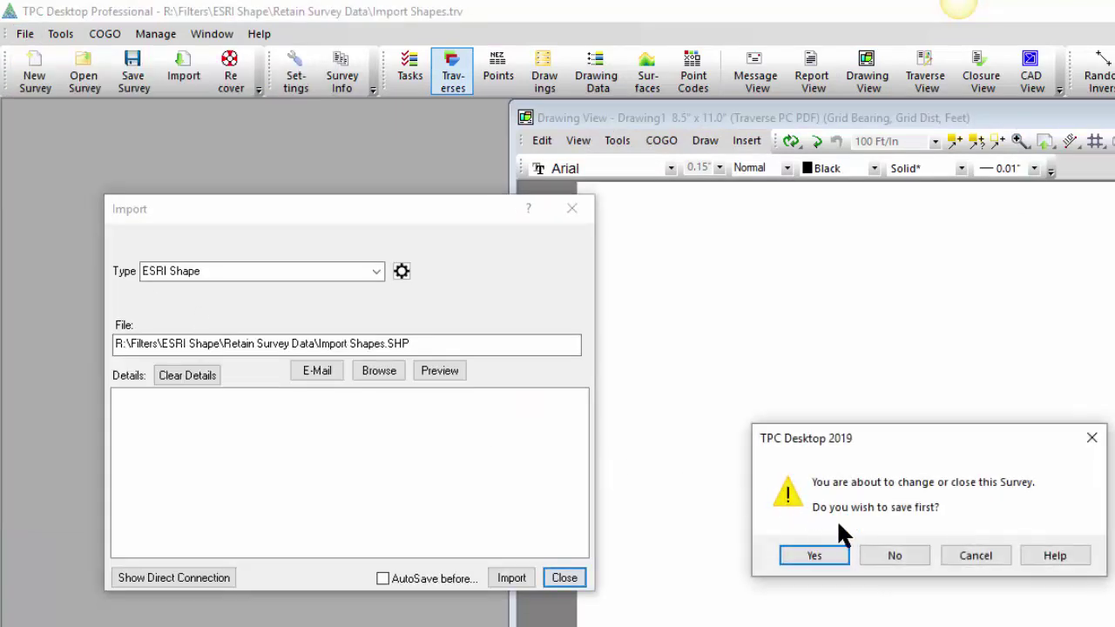
click(891, 556)
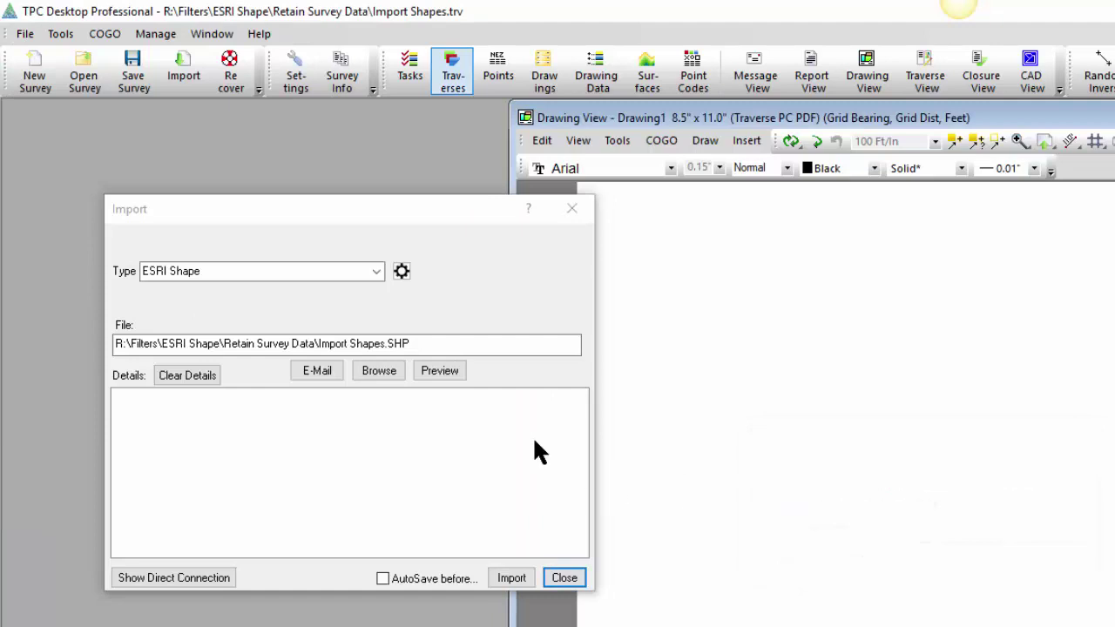
click(402, 271)
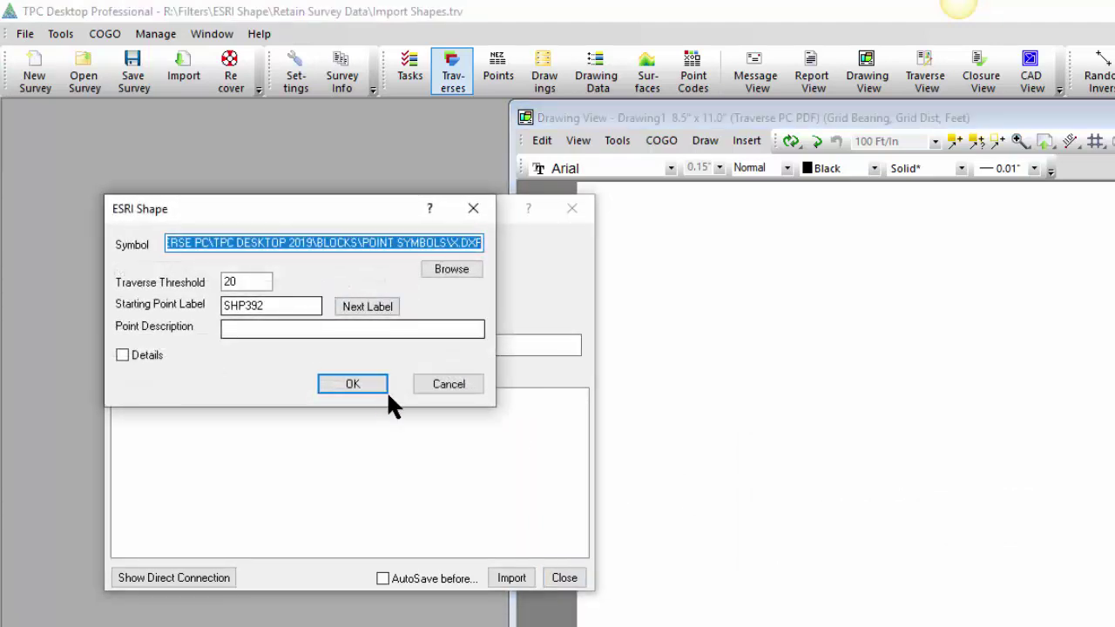
click(353, 383)
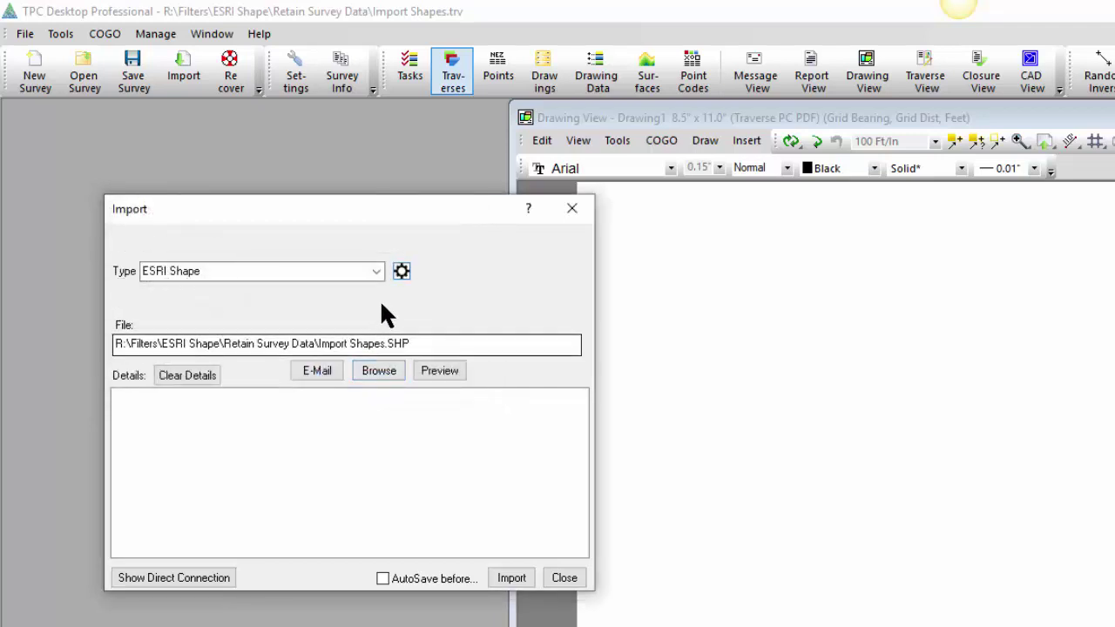
Import export polylines from tpc.shp into the survey, agree to creating its traverses, and close the import
click(381, 370)
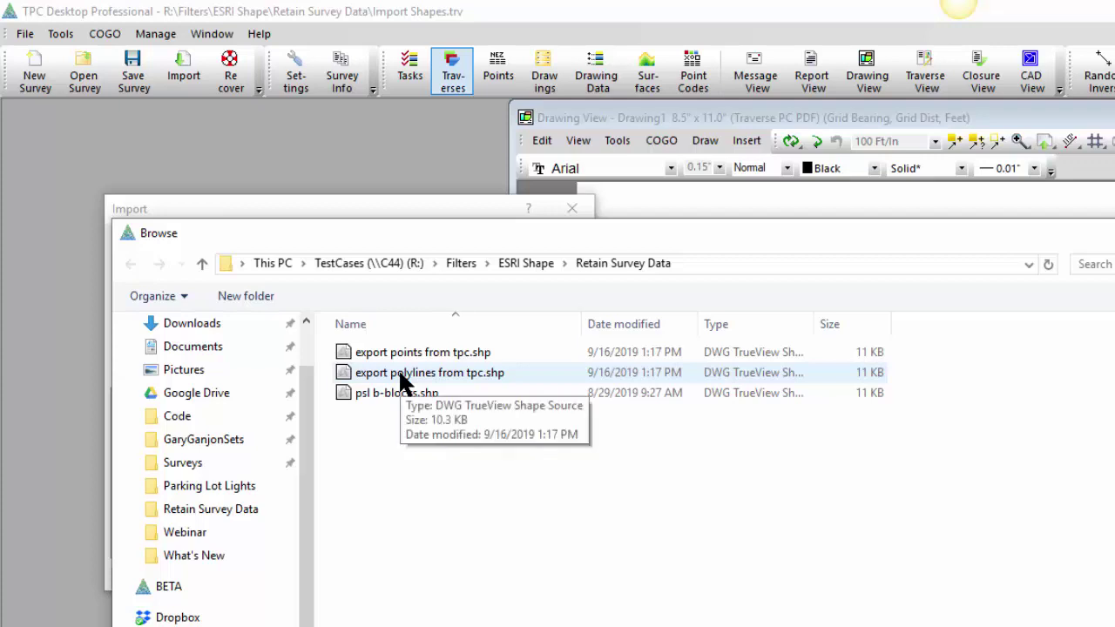
double_click(401, 376)
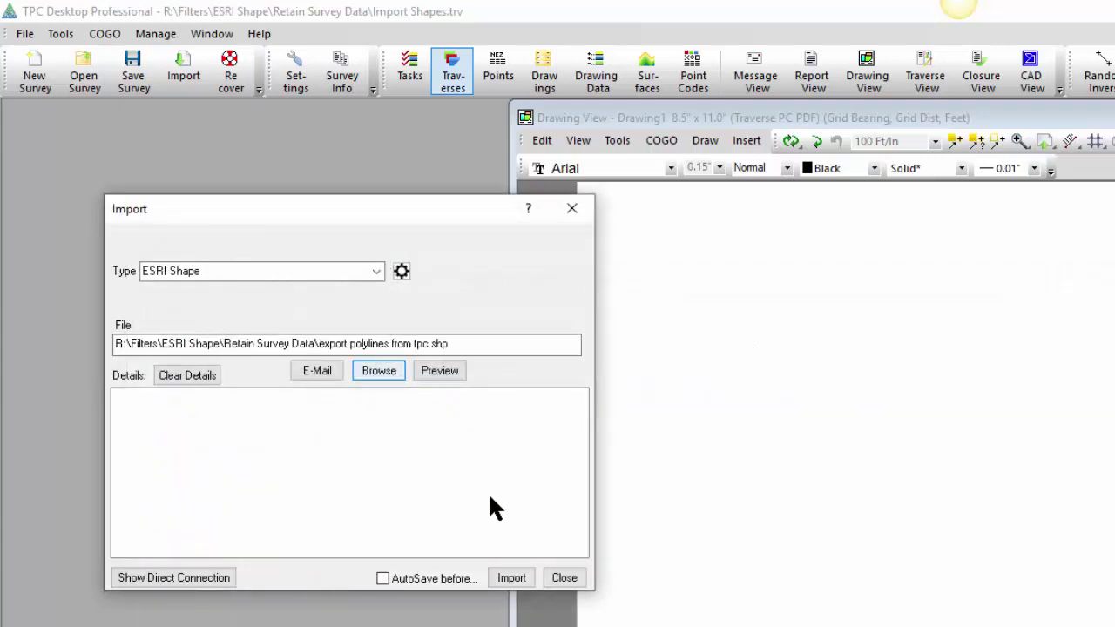
click(513, 579)
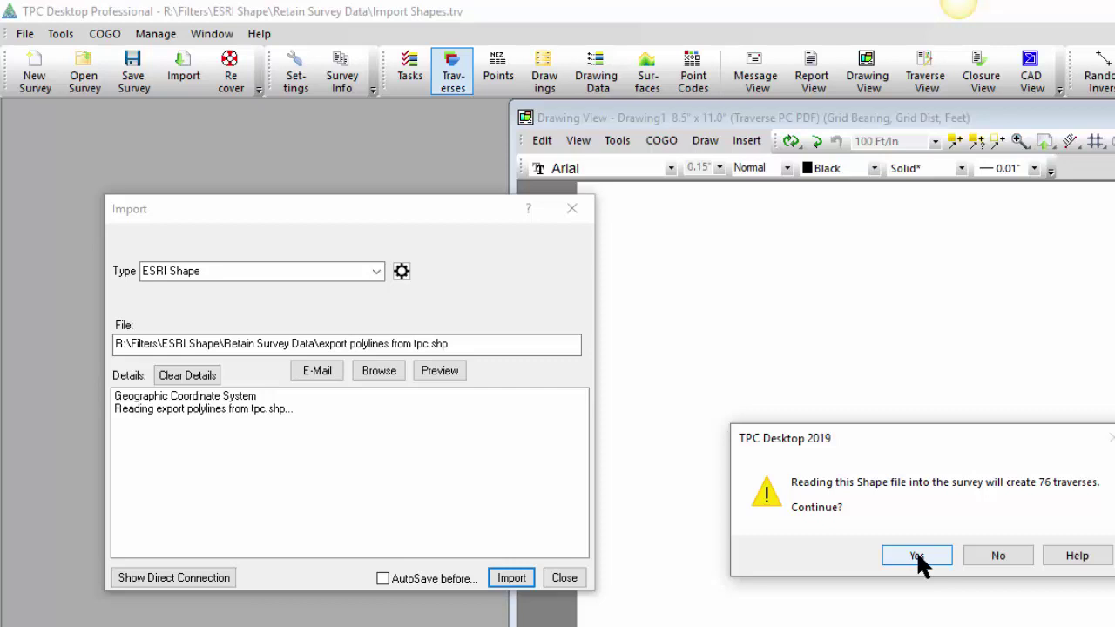
click(917, 555)
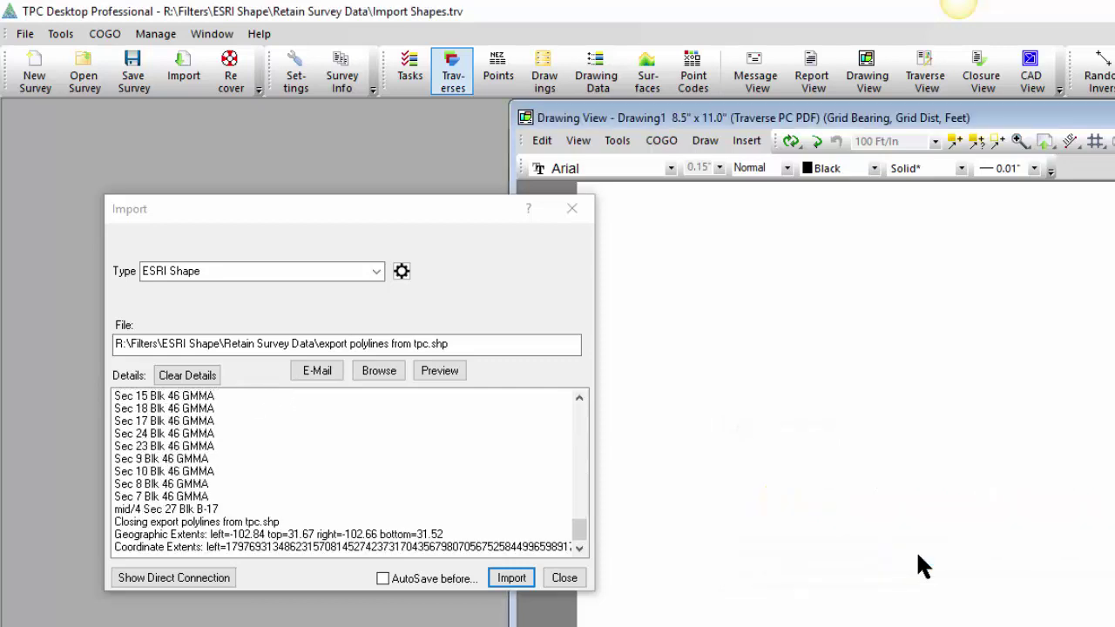
click(566, 581)
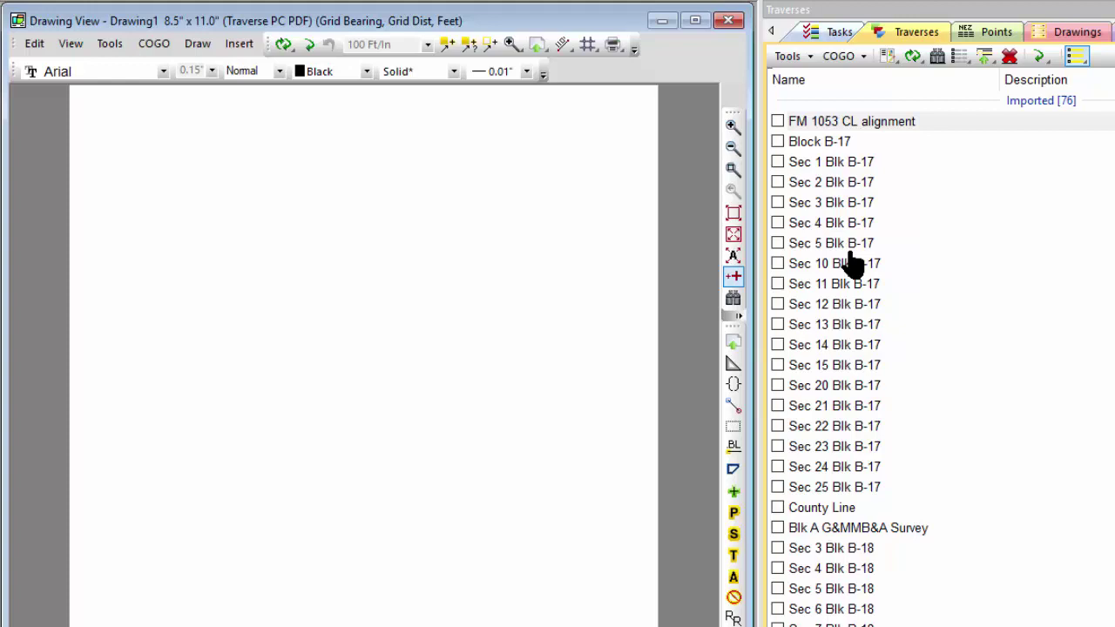
Select all traverses in the Imported group and turn them on for the blank drawing
click(1034, 100)
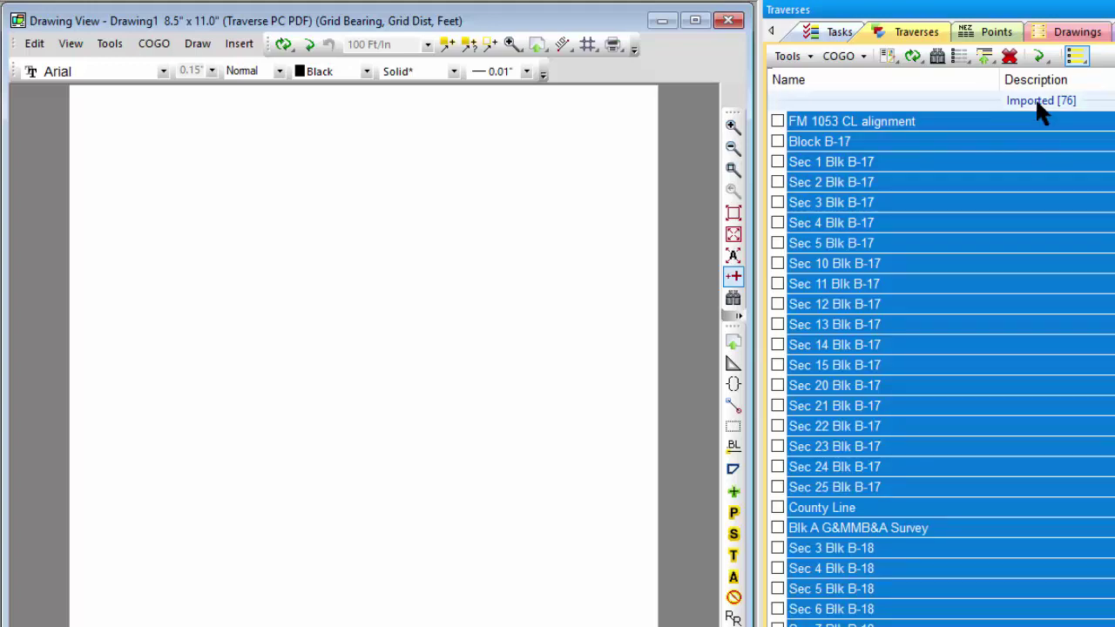
click(778, 121)
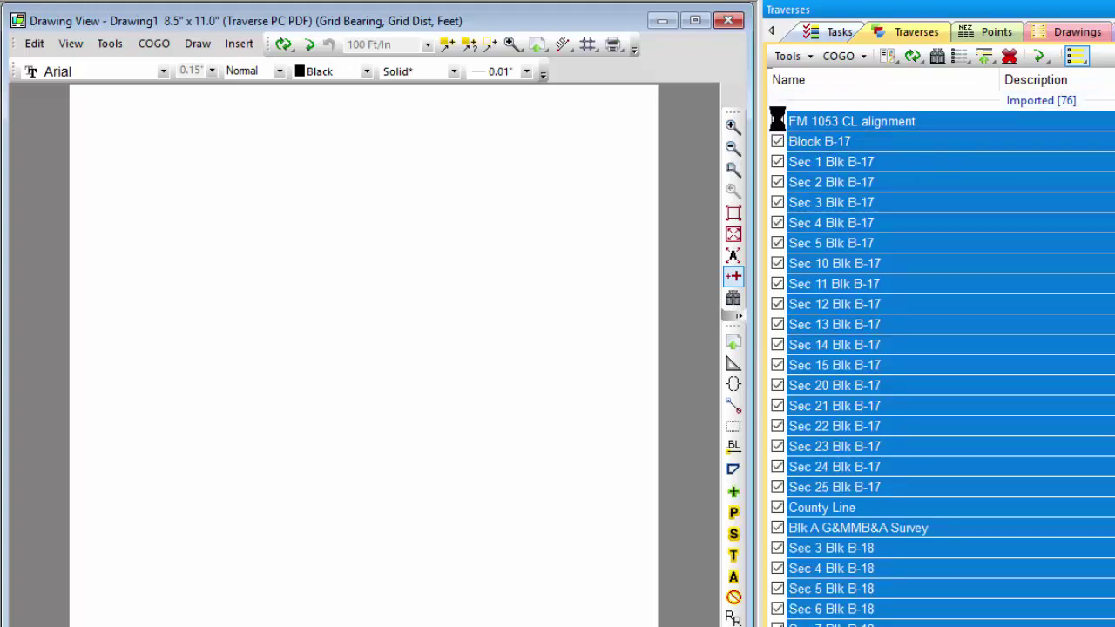